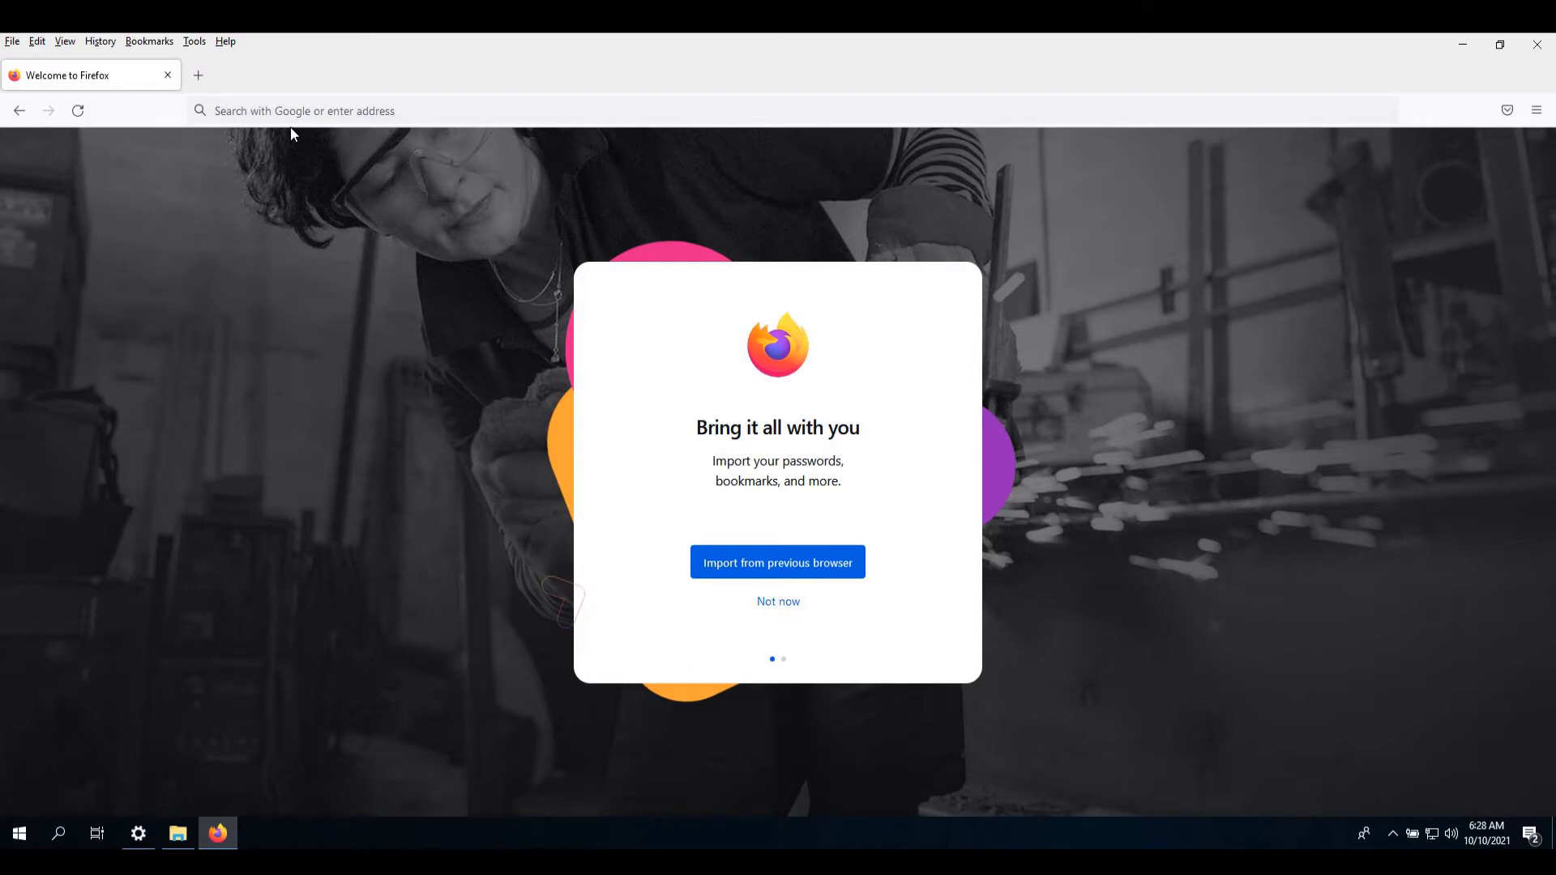
- Search the web for "bitwarden", visit the Bitwarden website and open its account creation form
click(238, 109)
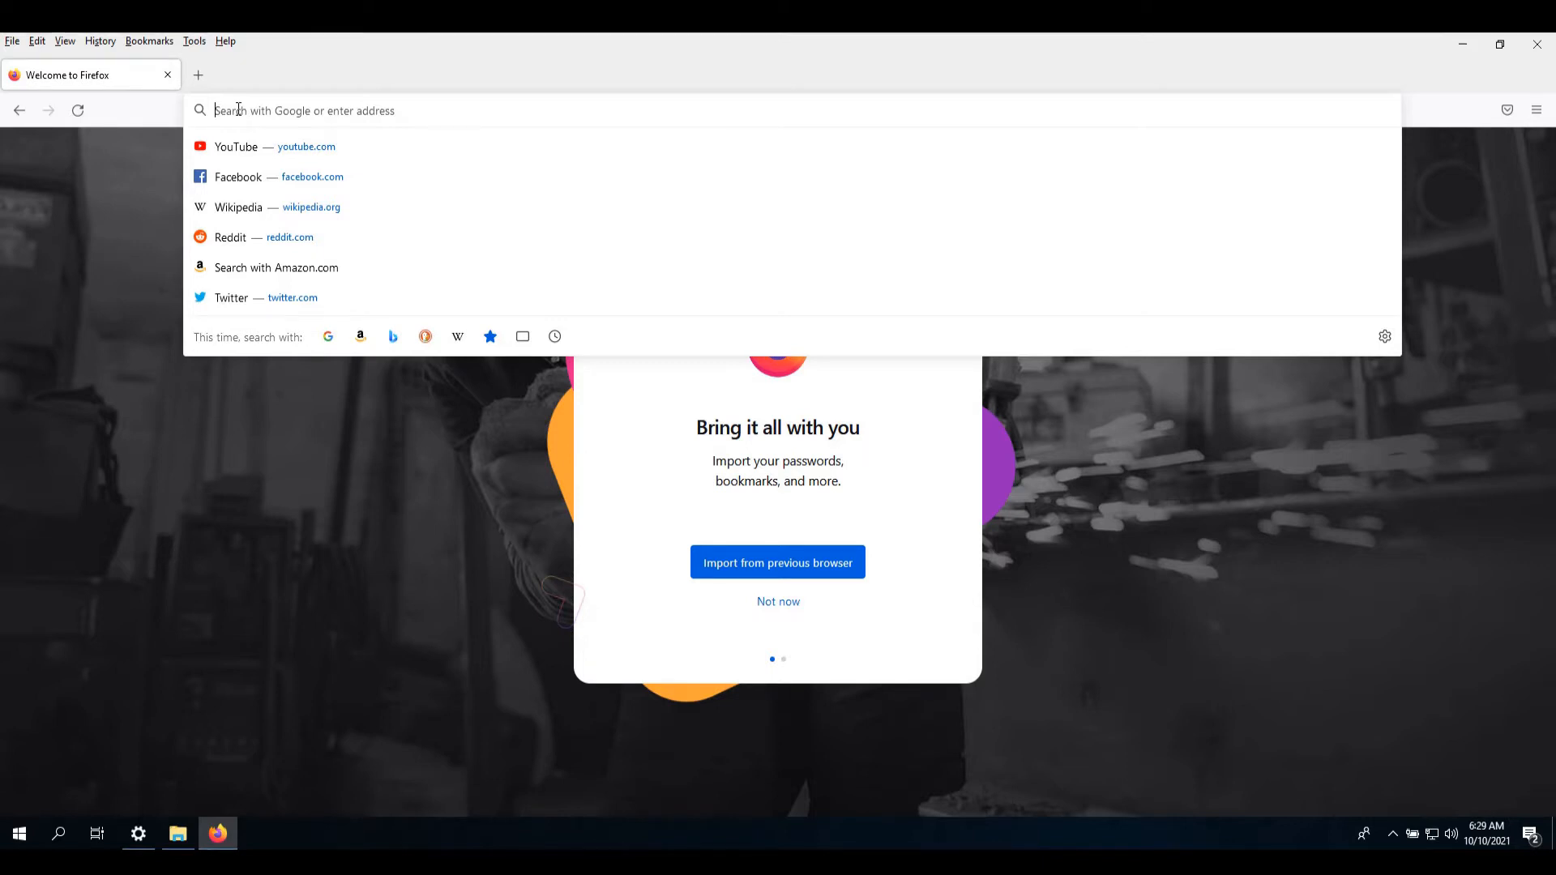
text(b)
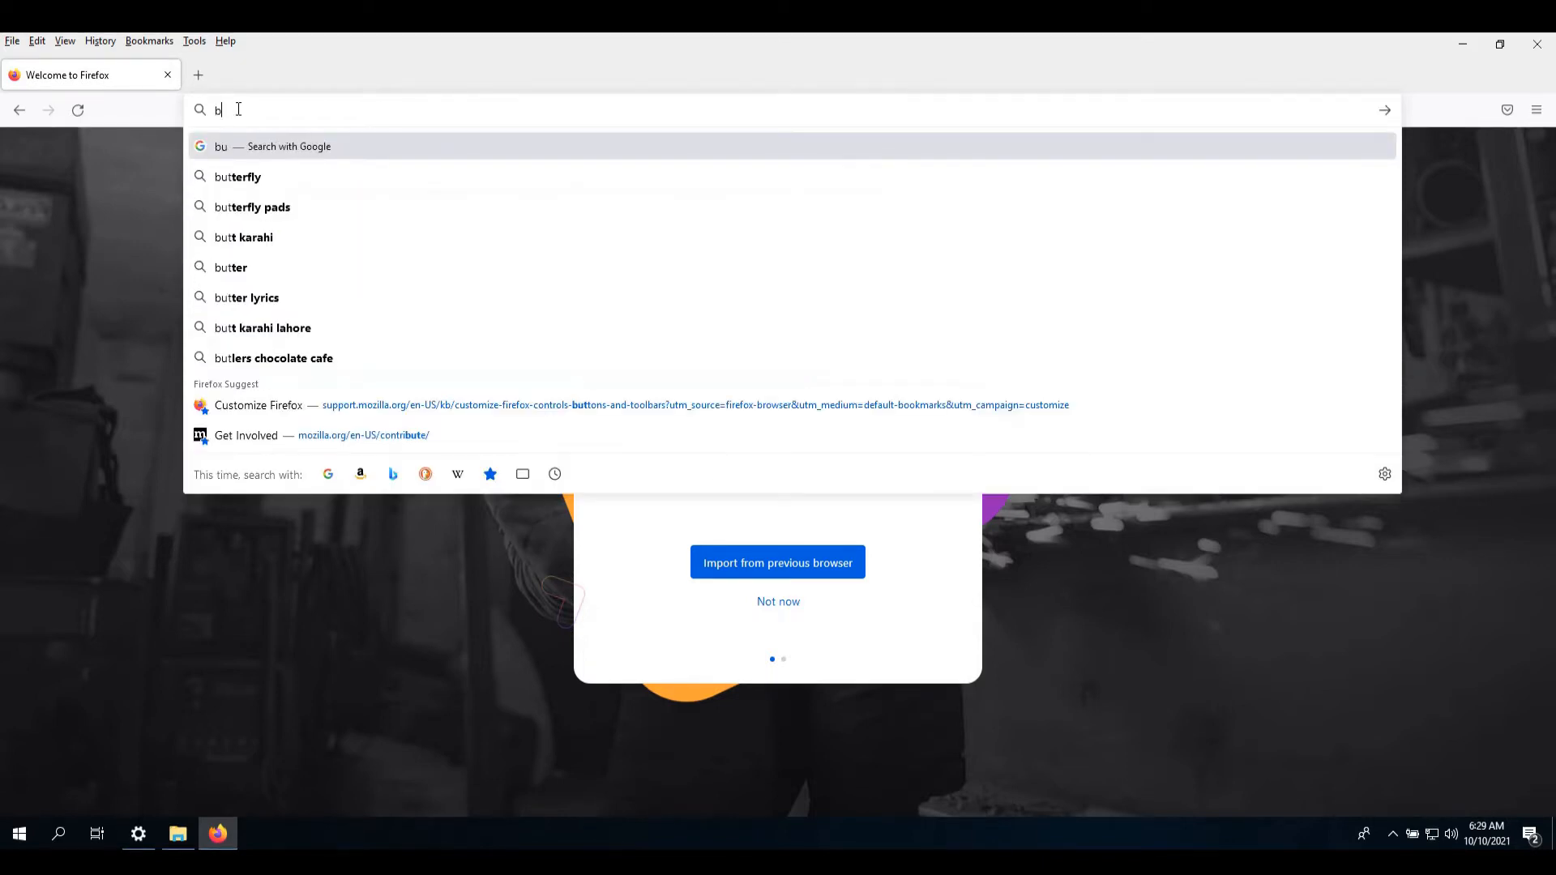
text(itwarden)
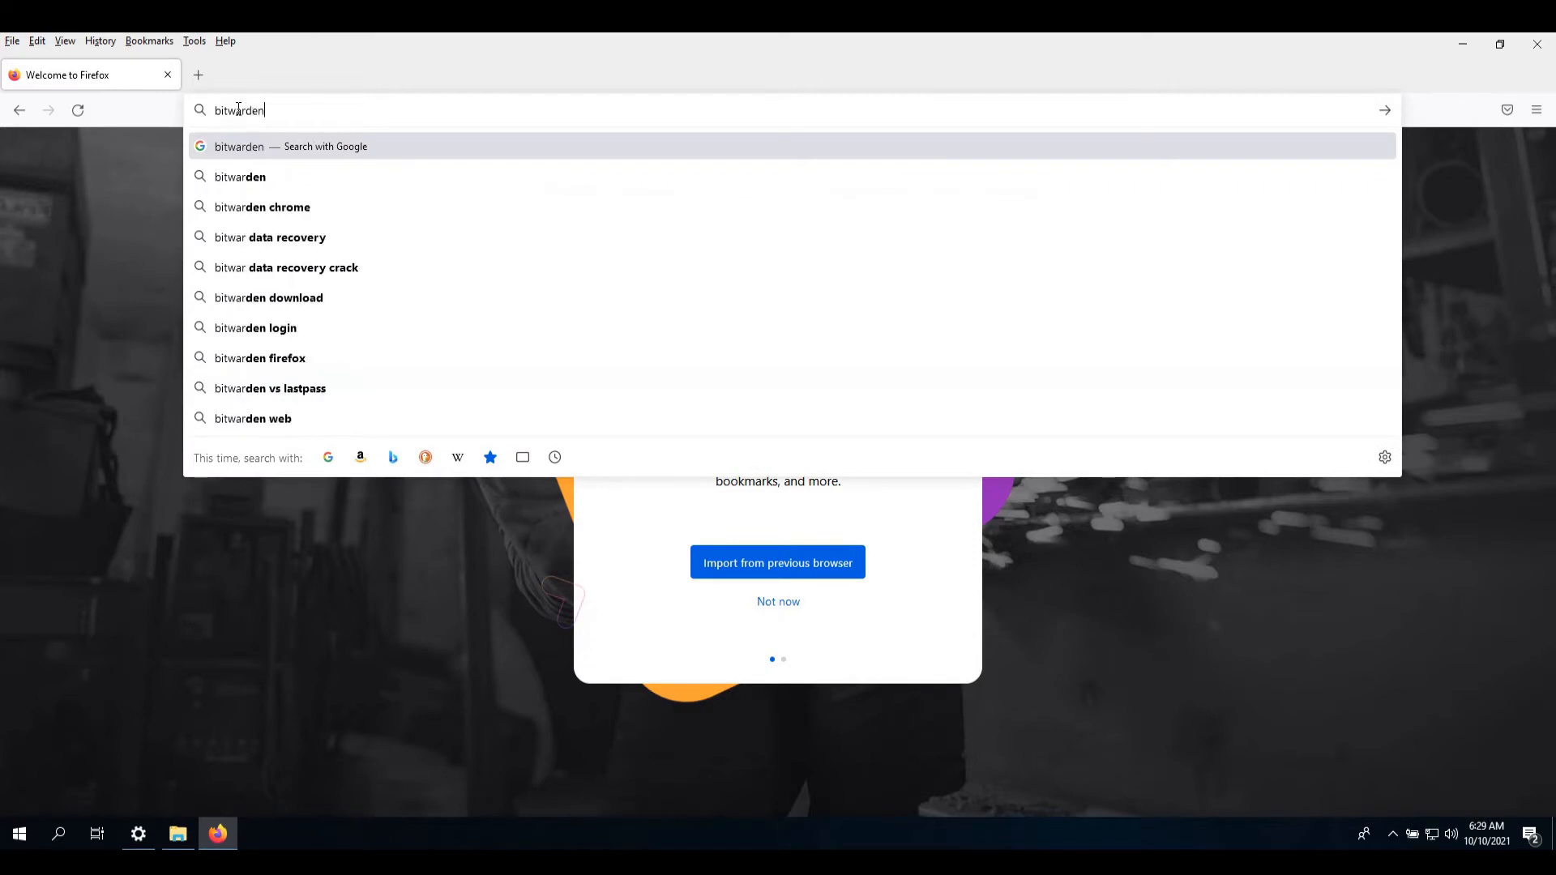
key(Return)
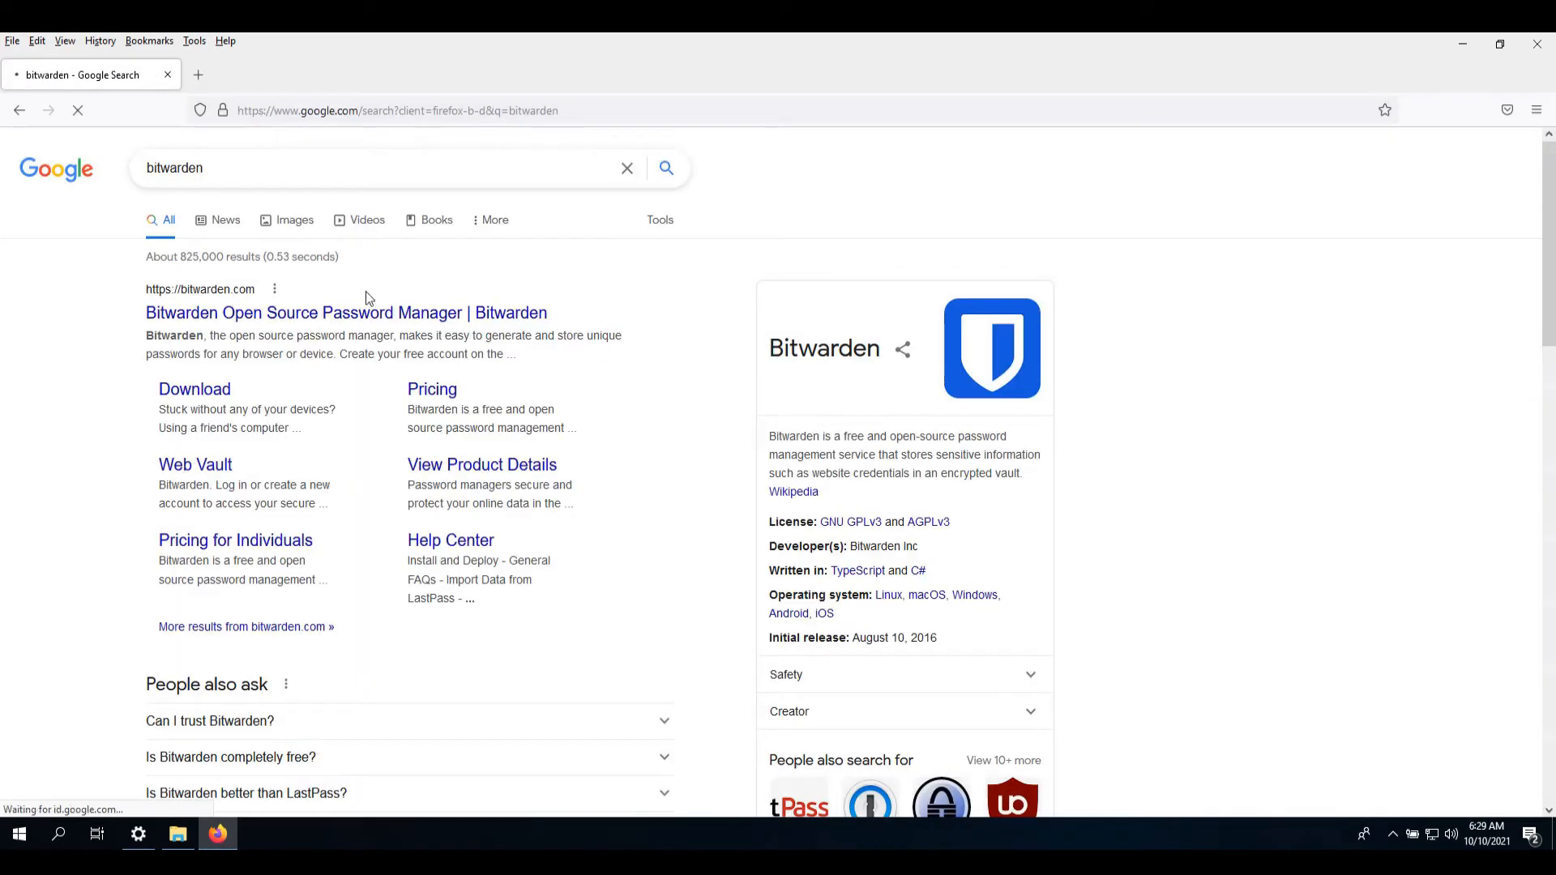
click(364, 322)
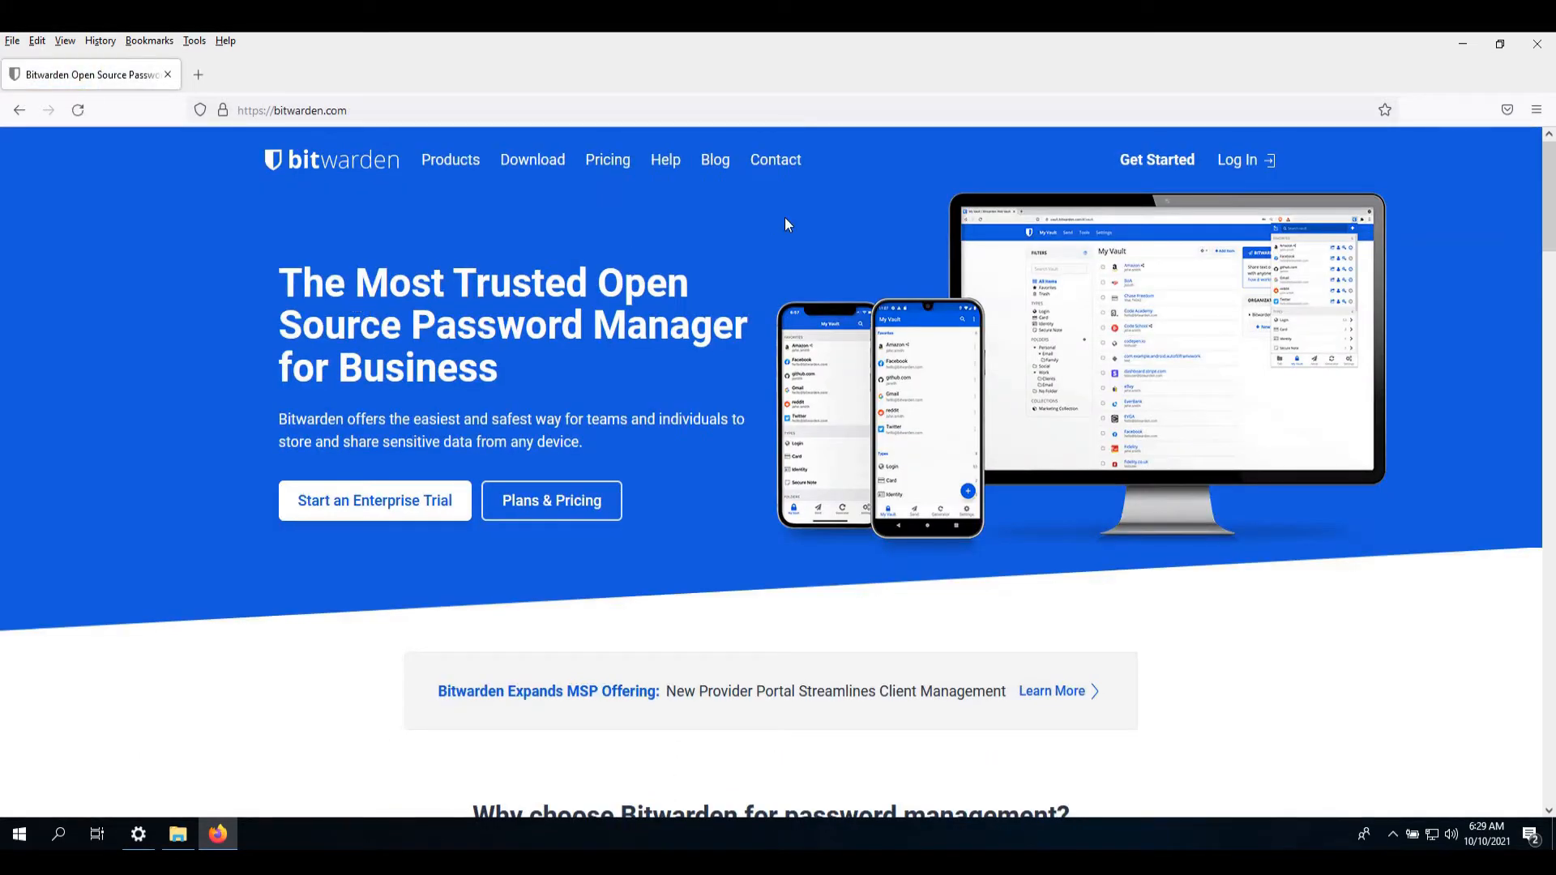
click(1183, 163)
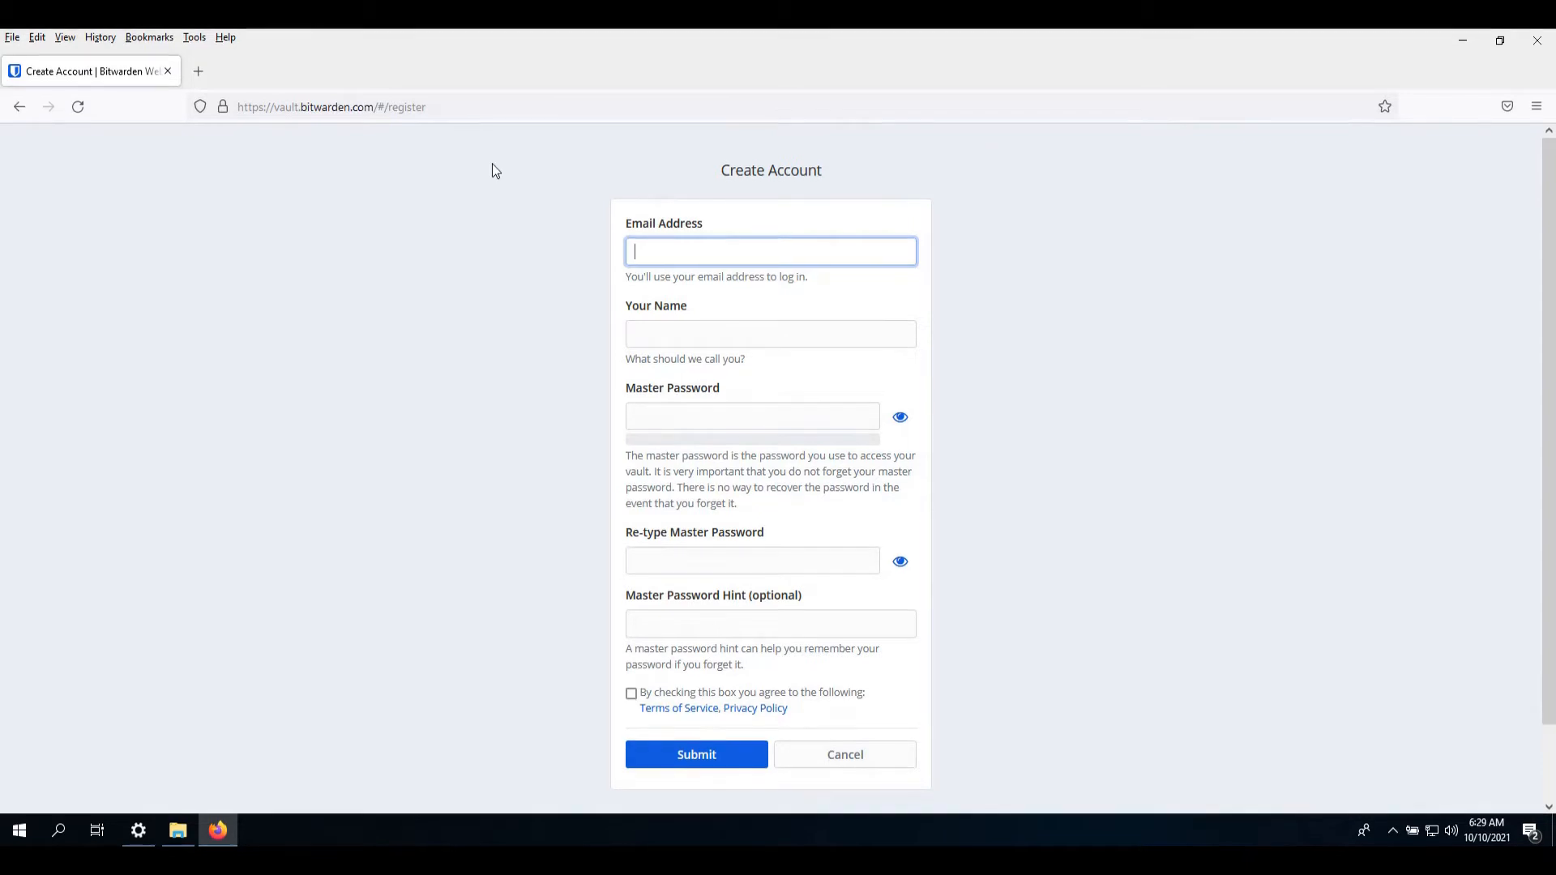
- Search the web for "10 minute main" in a new browser tab to find a temporary mailbox
click(210, 77)
click(256, 98)
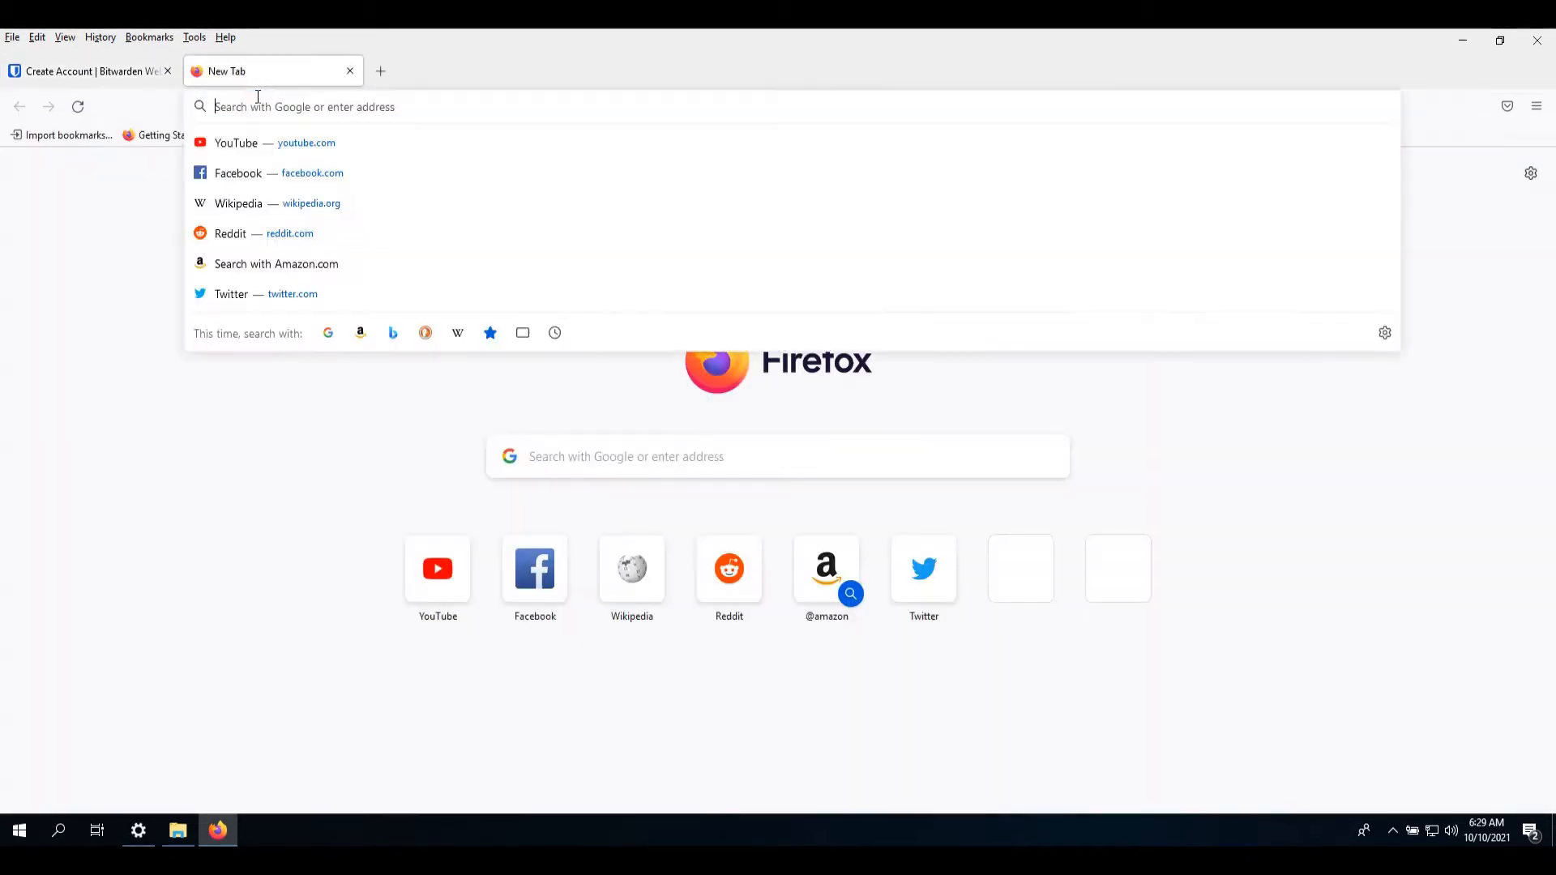
text(temp)
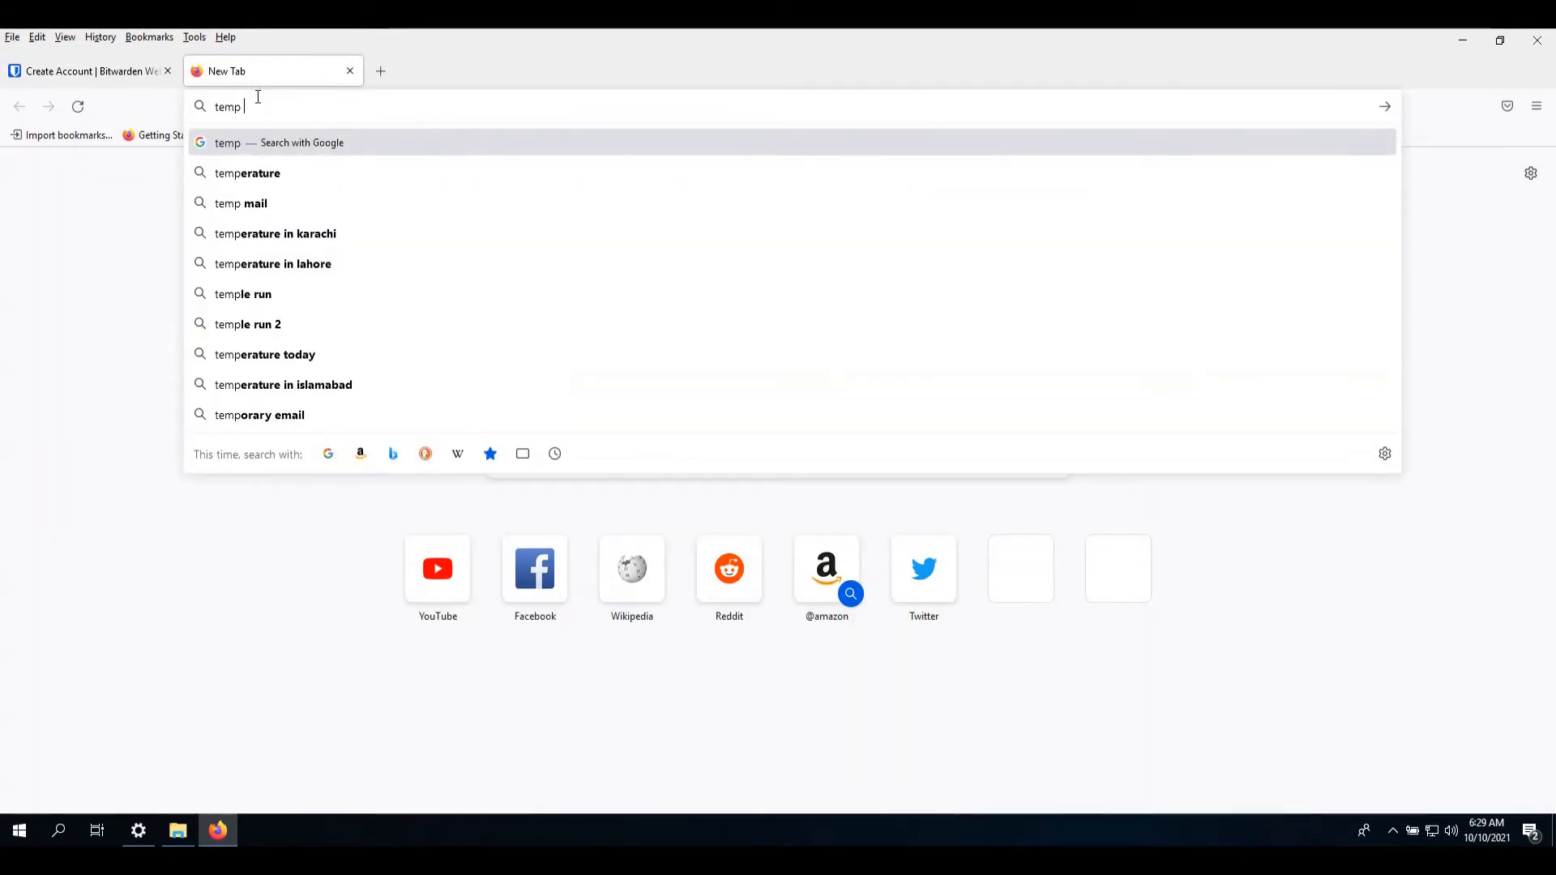
key(BackSpace)
key(BackSpace)
key(BackSpace)
key(BackSpace)
text(10 minut)
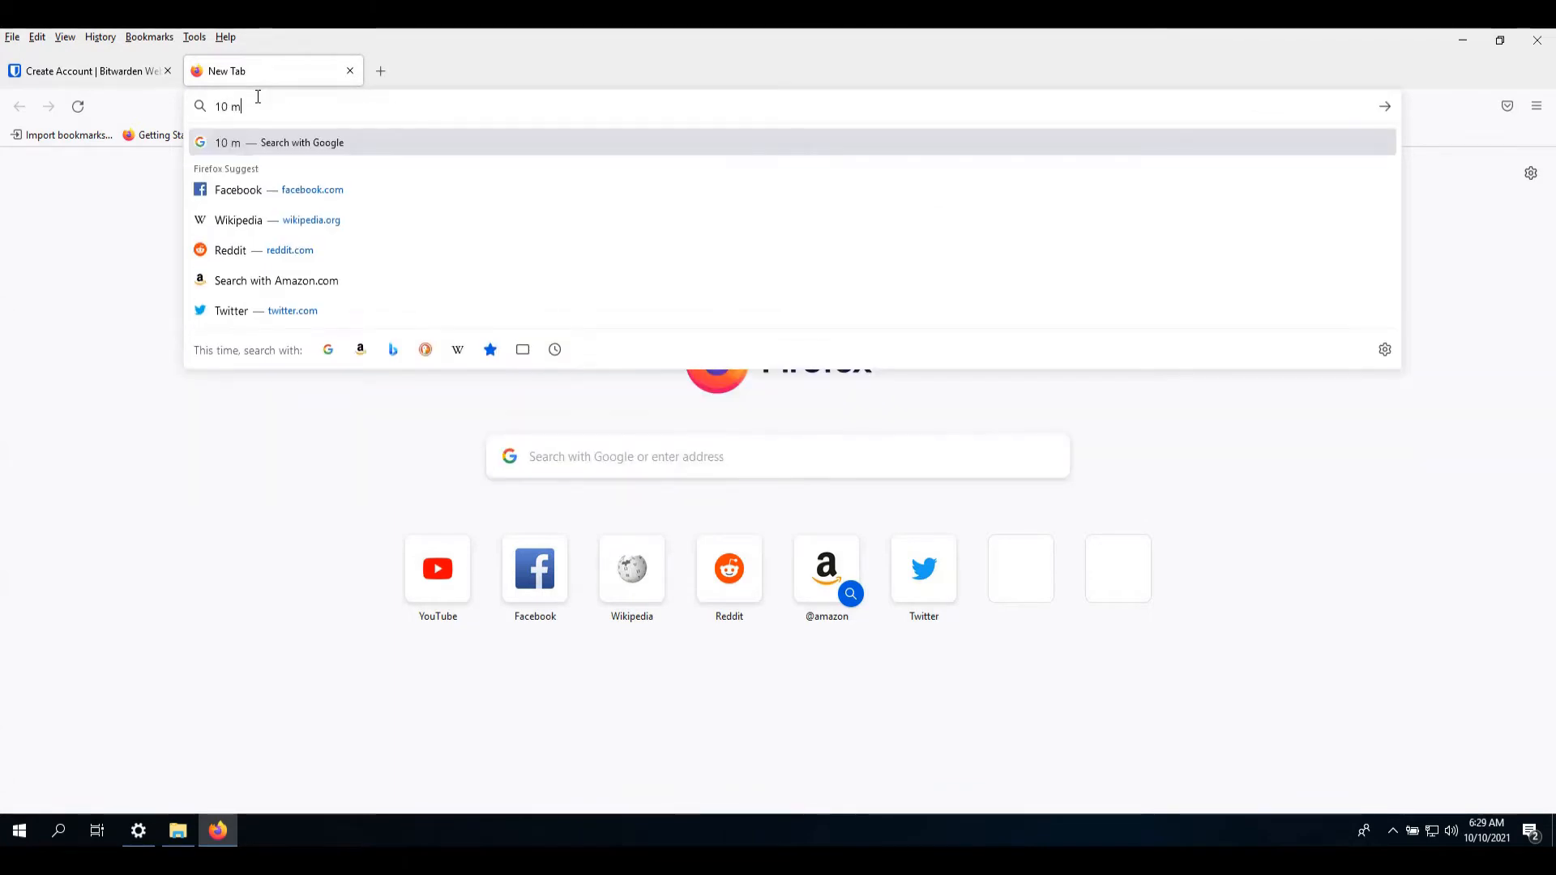
text(e main)
key(Return)
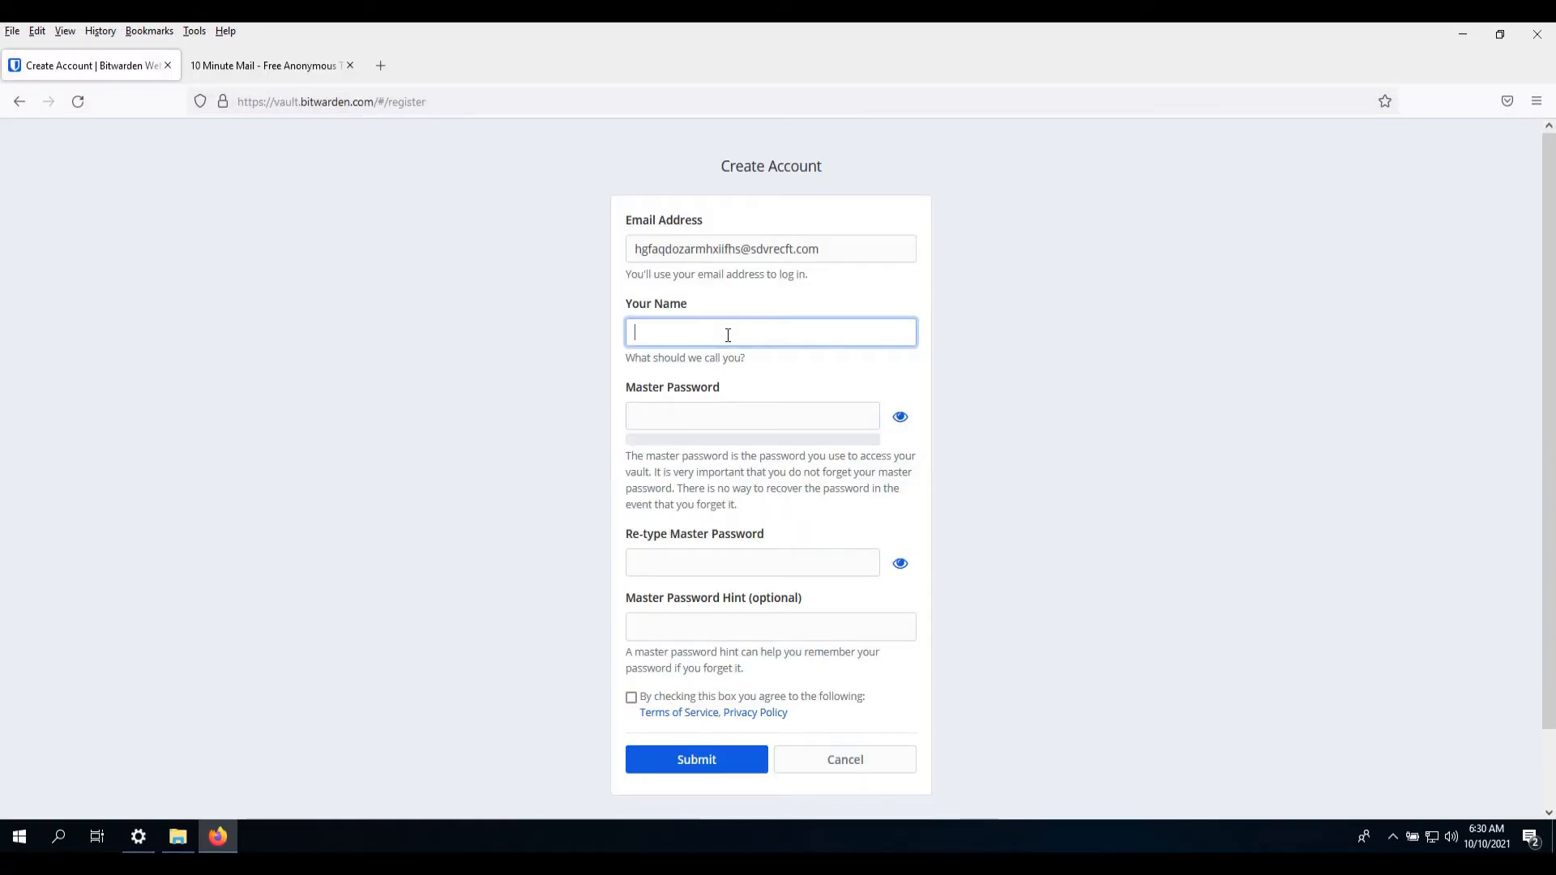
- Fill in the account holder's full name and the master password on the Bitwarden Create Account form
text(John Doe)
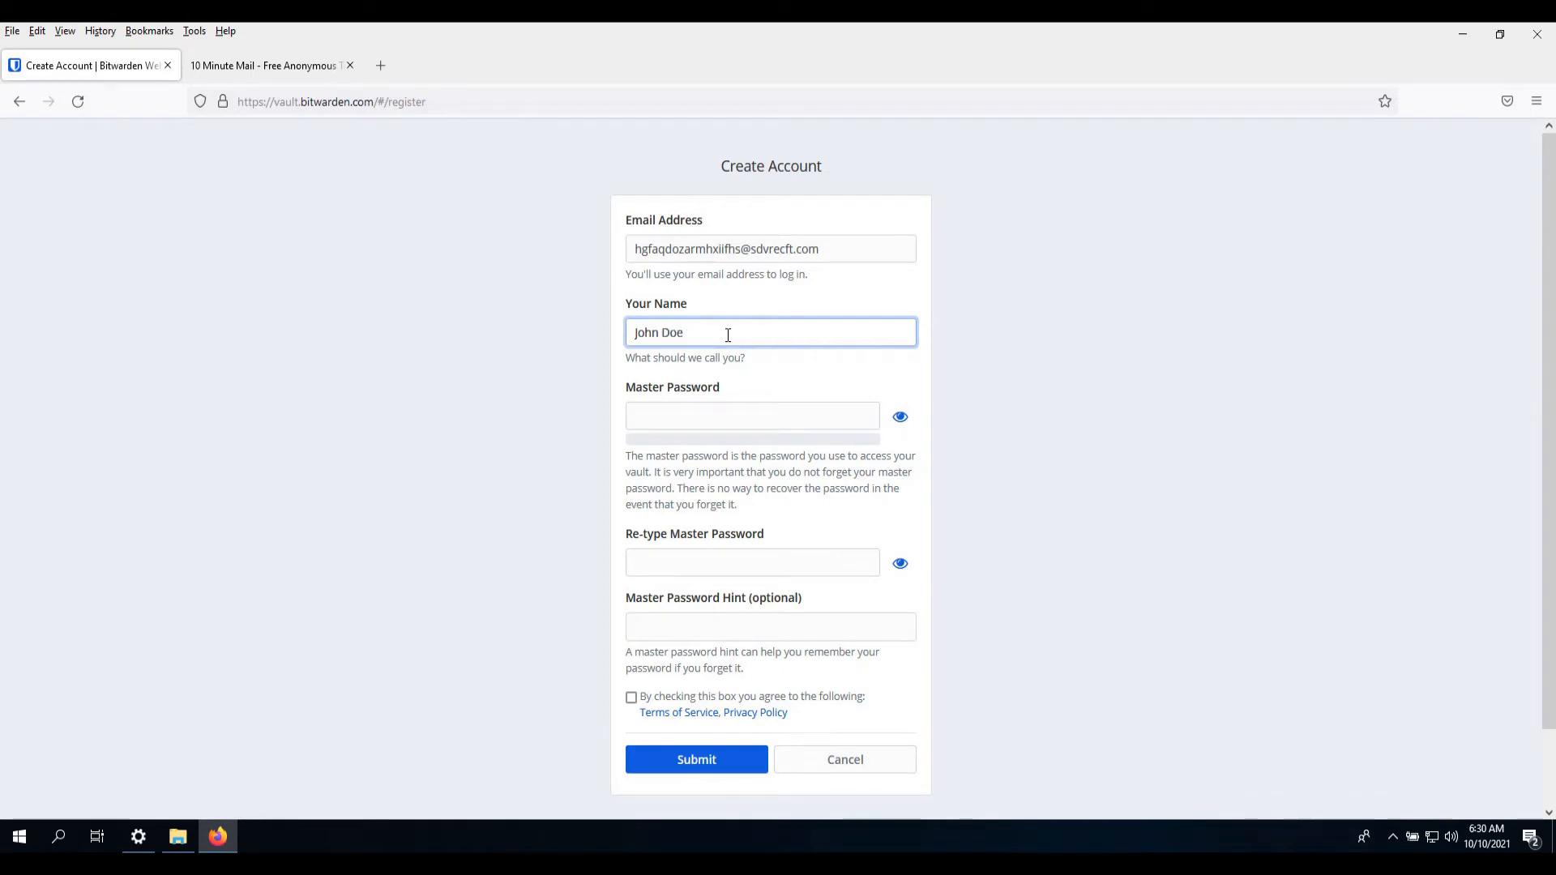
key(Tab)
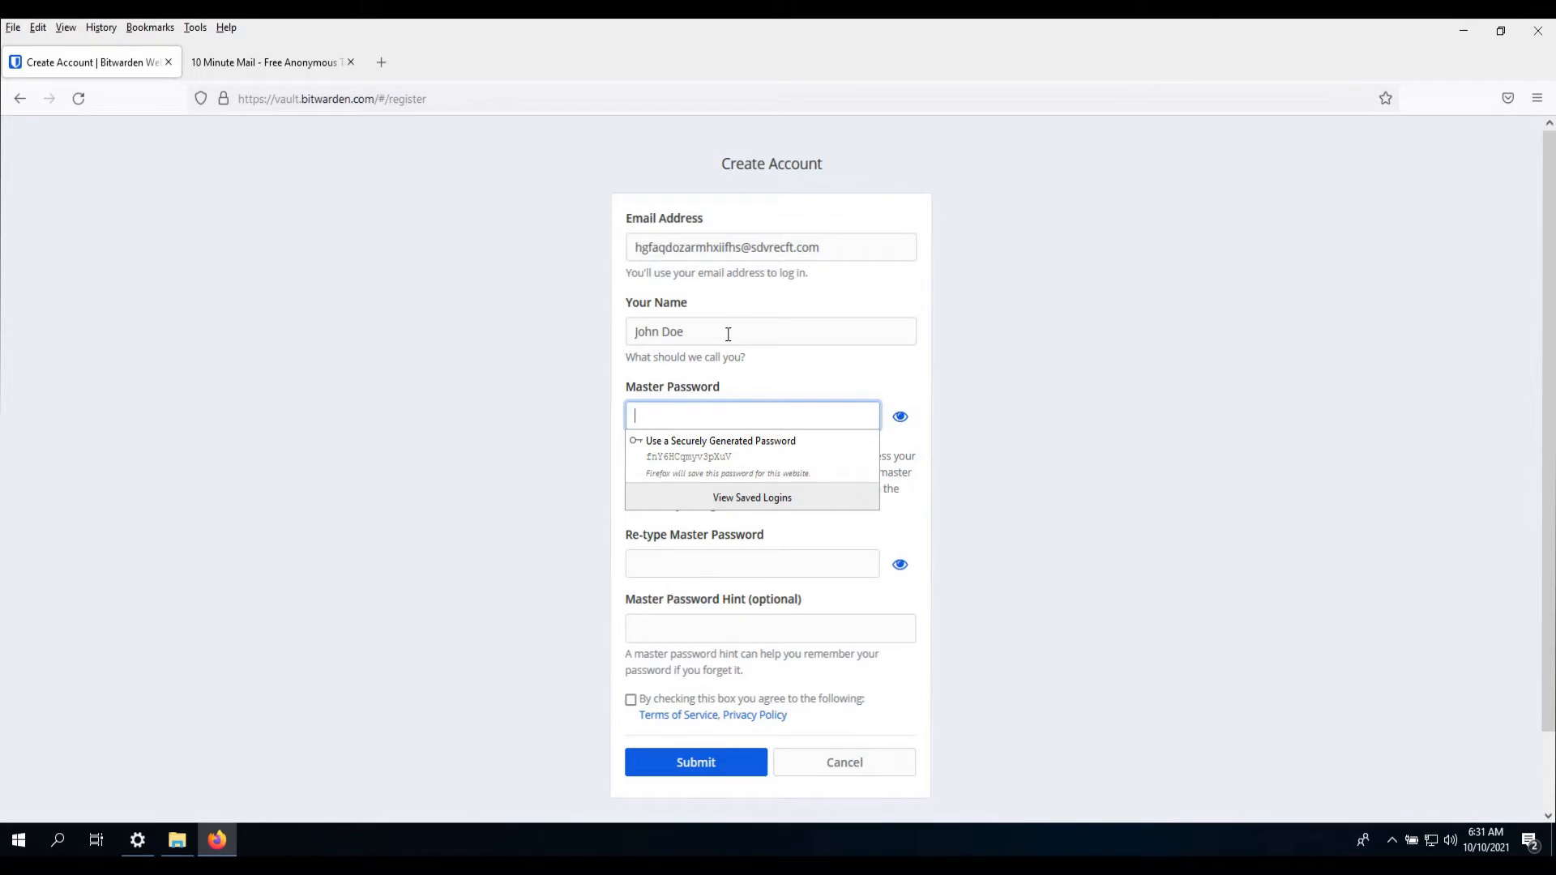
text(•••••)
key(ctrl+a)
key(BackSpace)
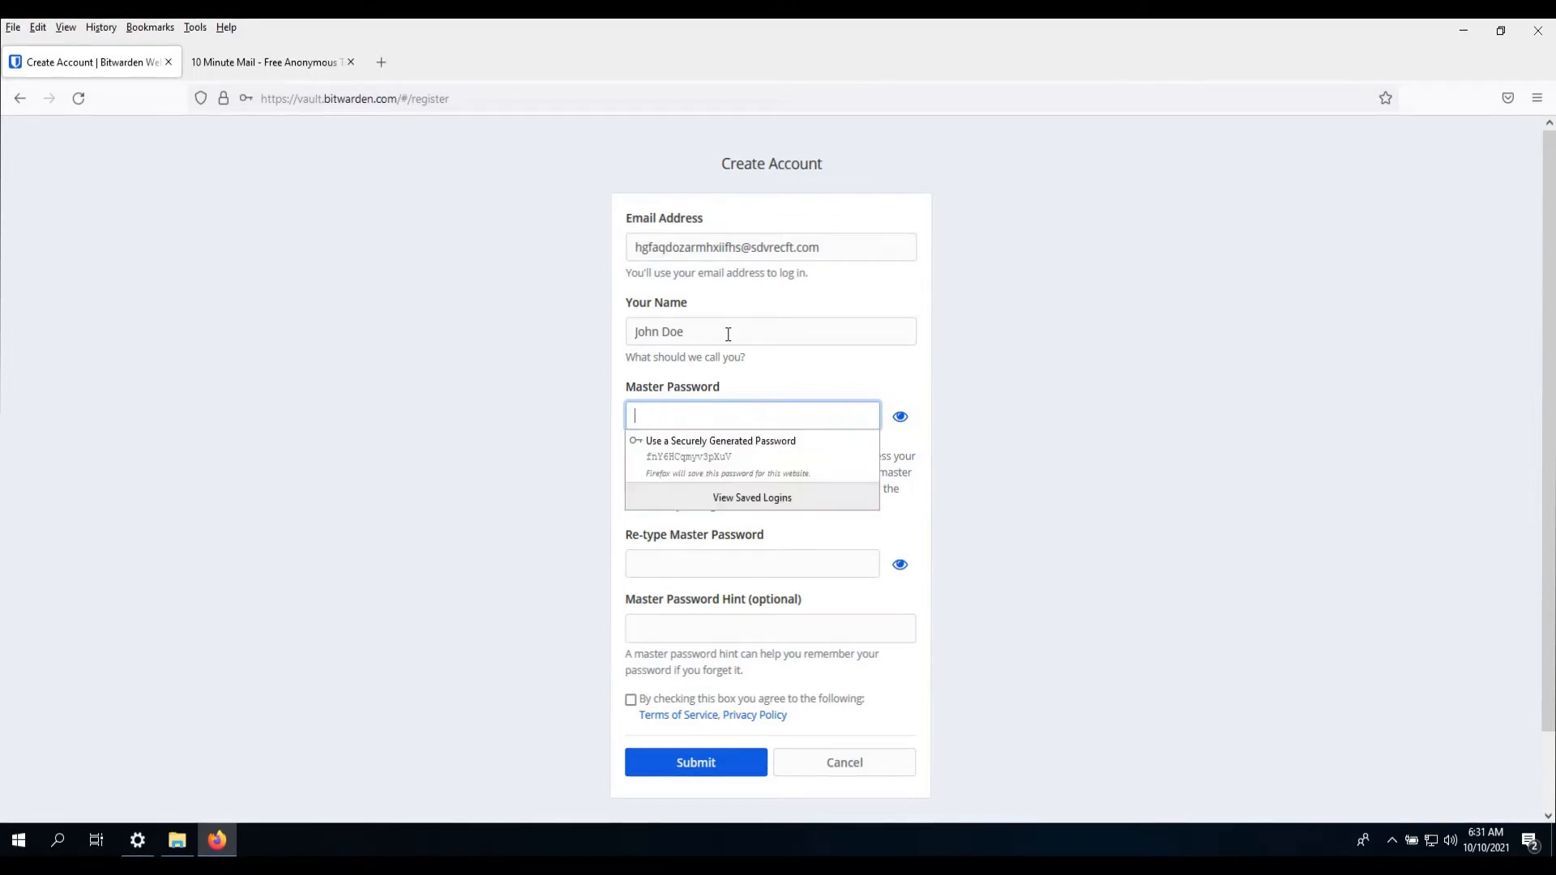
text(•••••••••)
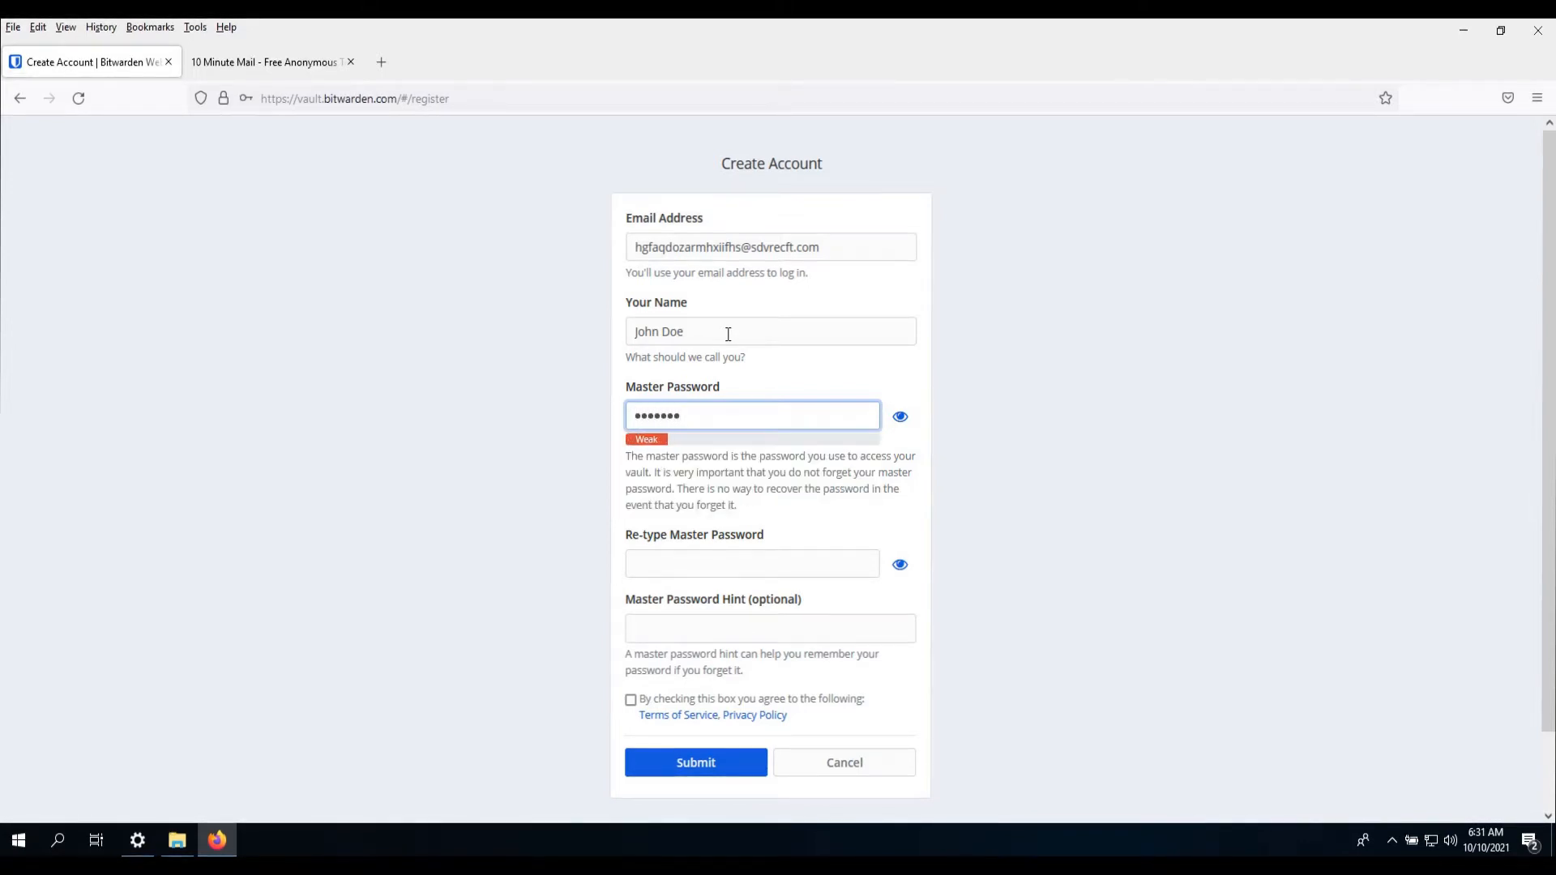
text(••••••••)
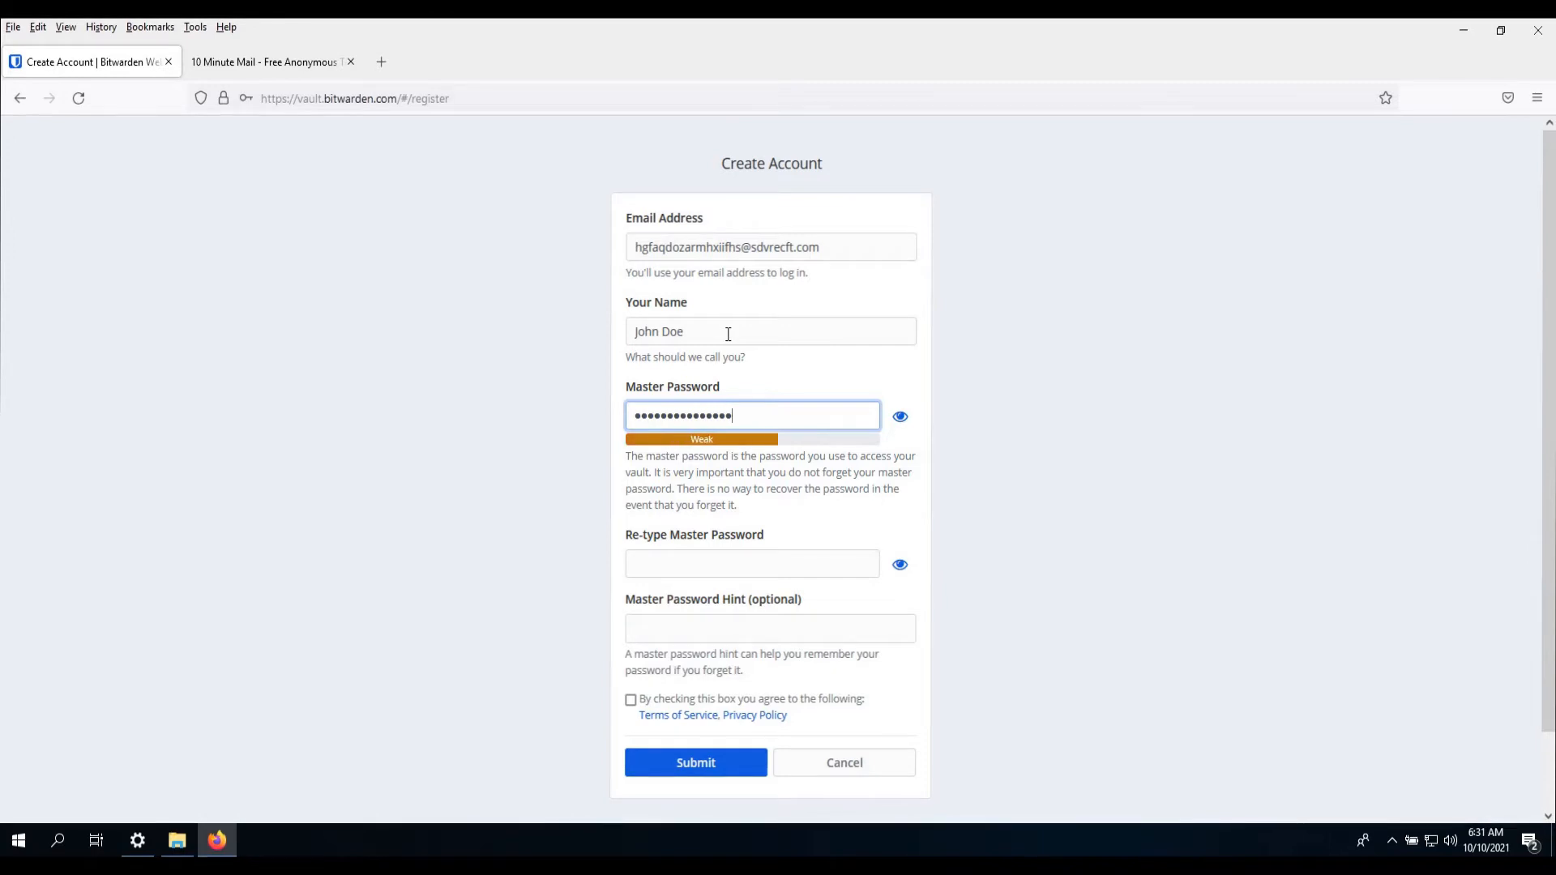
text(•••••)
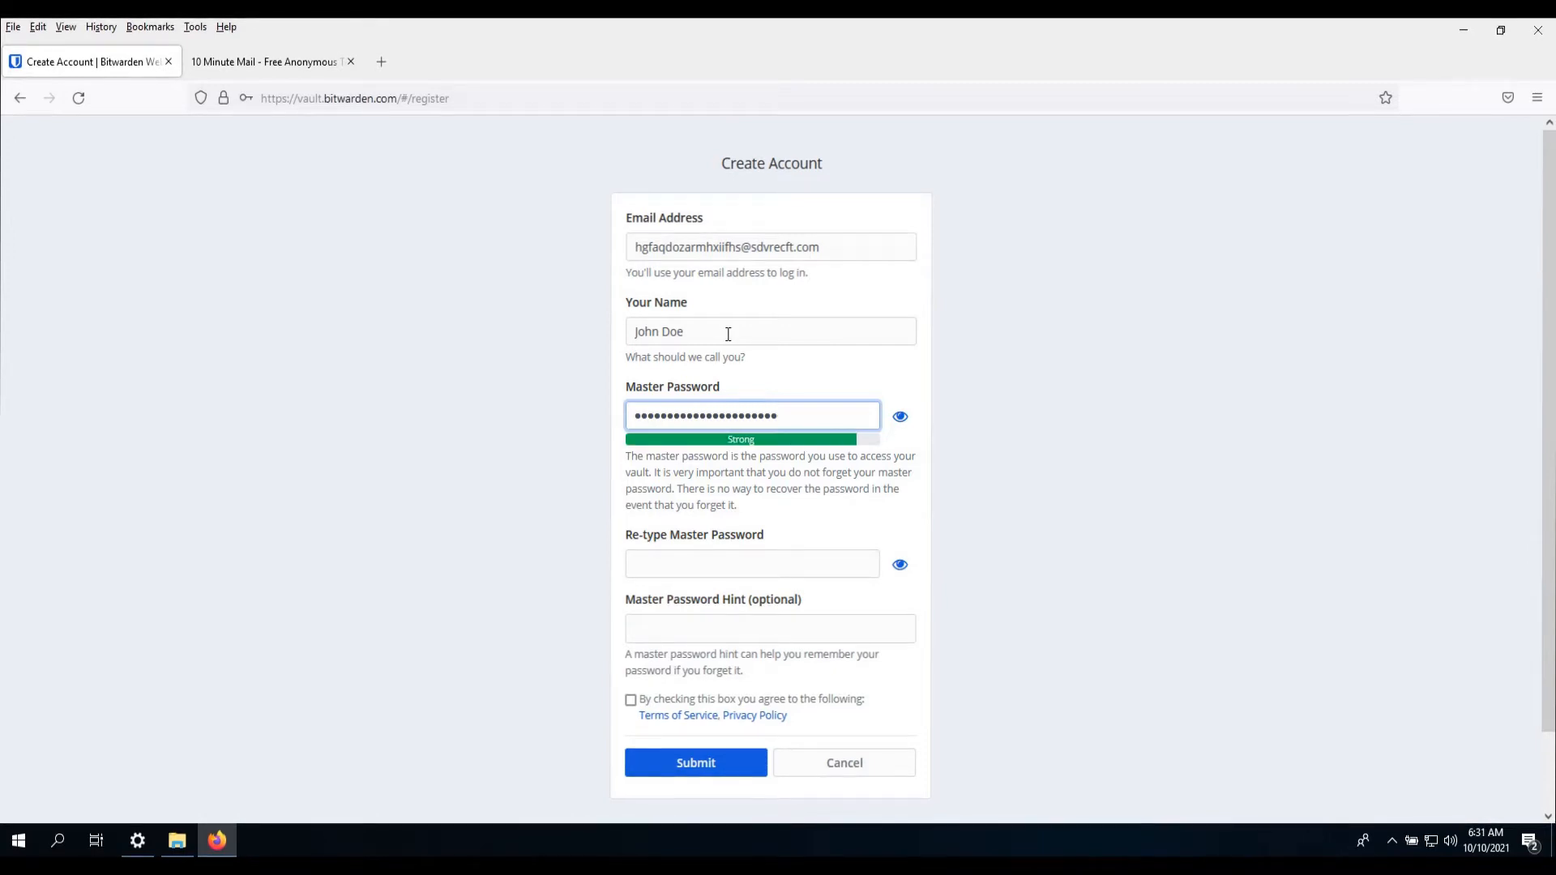
- Re-enter the master password in the Re-type Master Password field
key(Tab)
key(Tab)
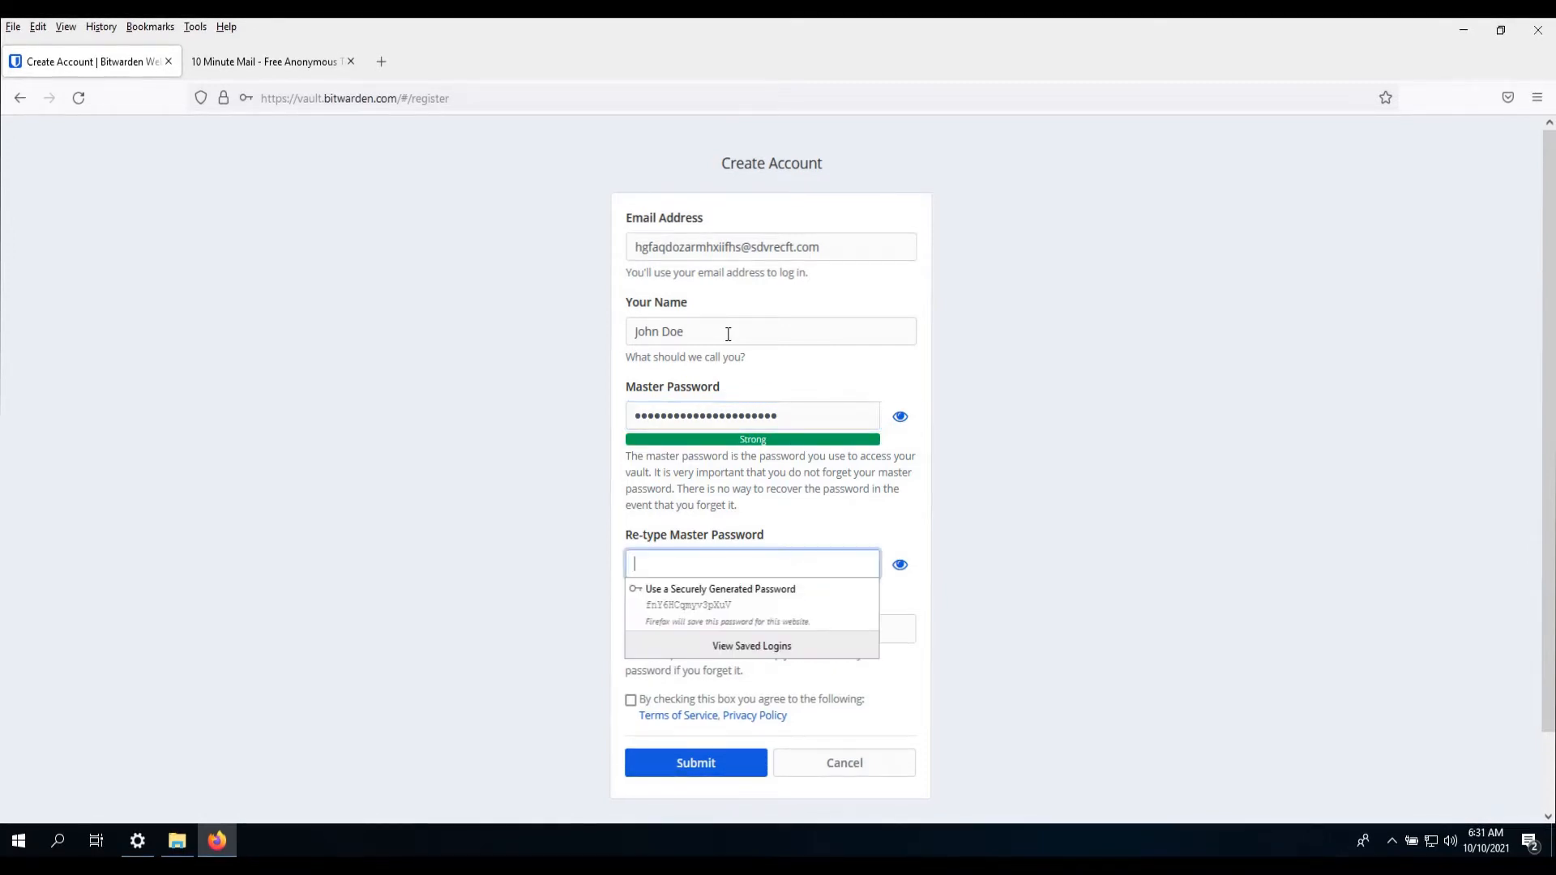
text(•••••••)
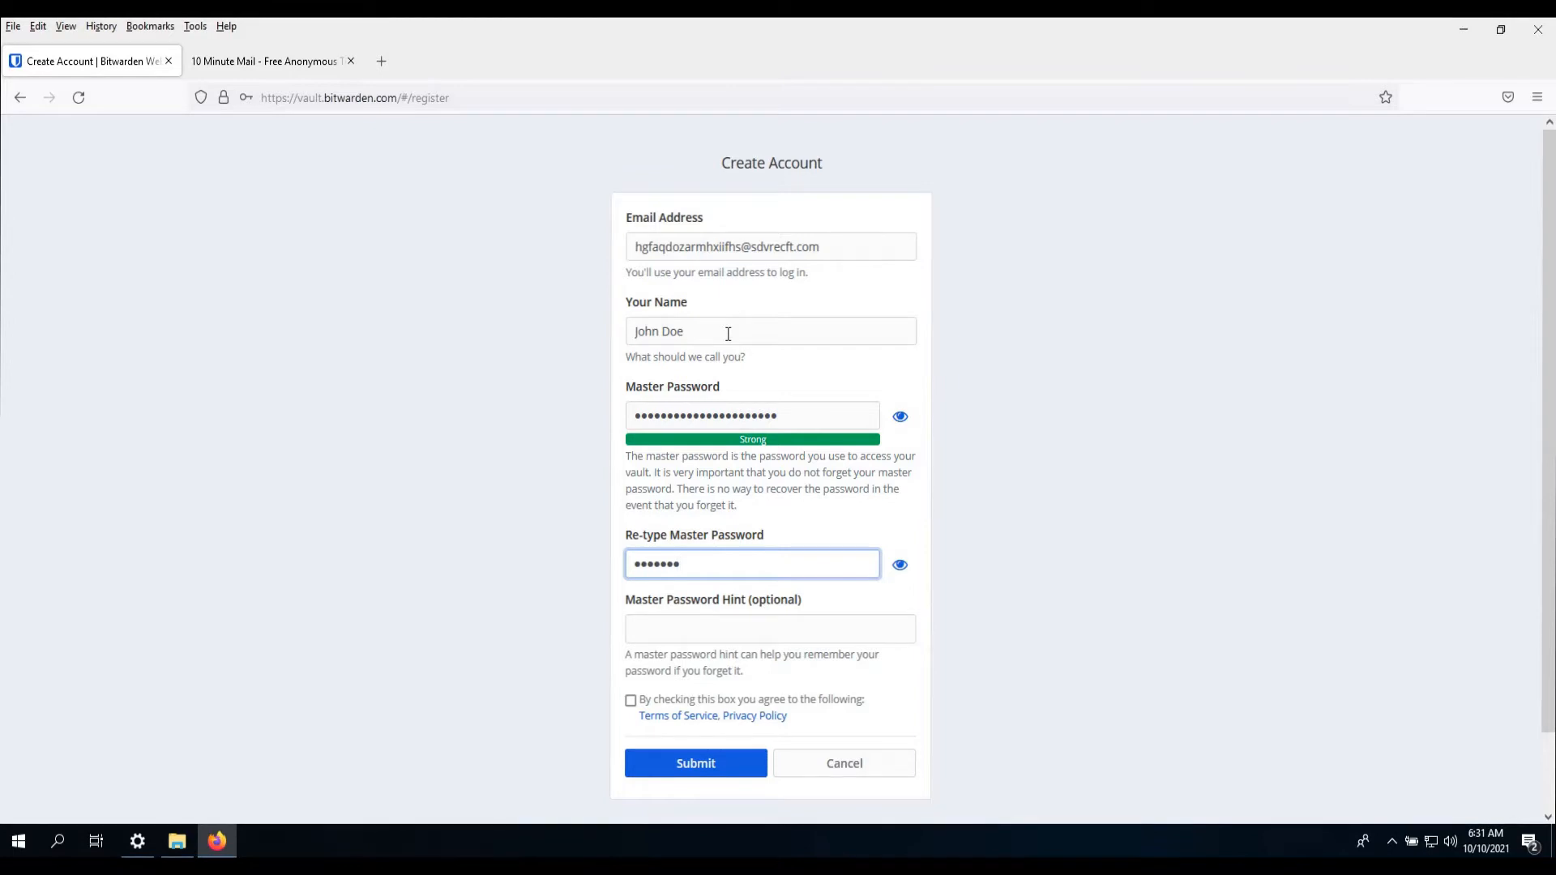
key(BackSpace)
key(BackSpace)
key(BackSpace)
key(BackSpace)
key(BackSpace)
key(BackSpace)
key(BackSpace)
text(•••••••)
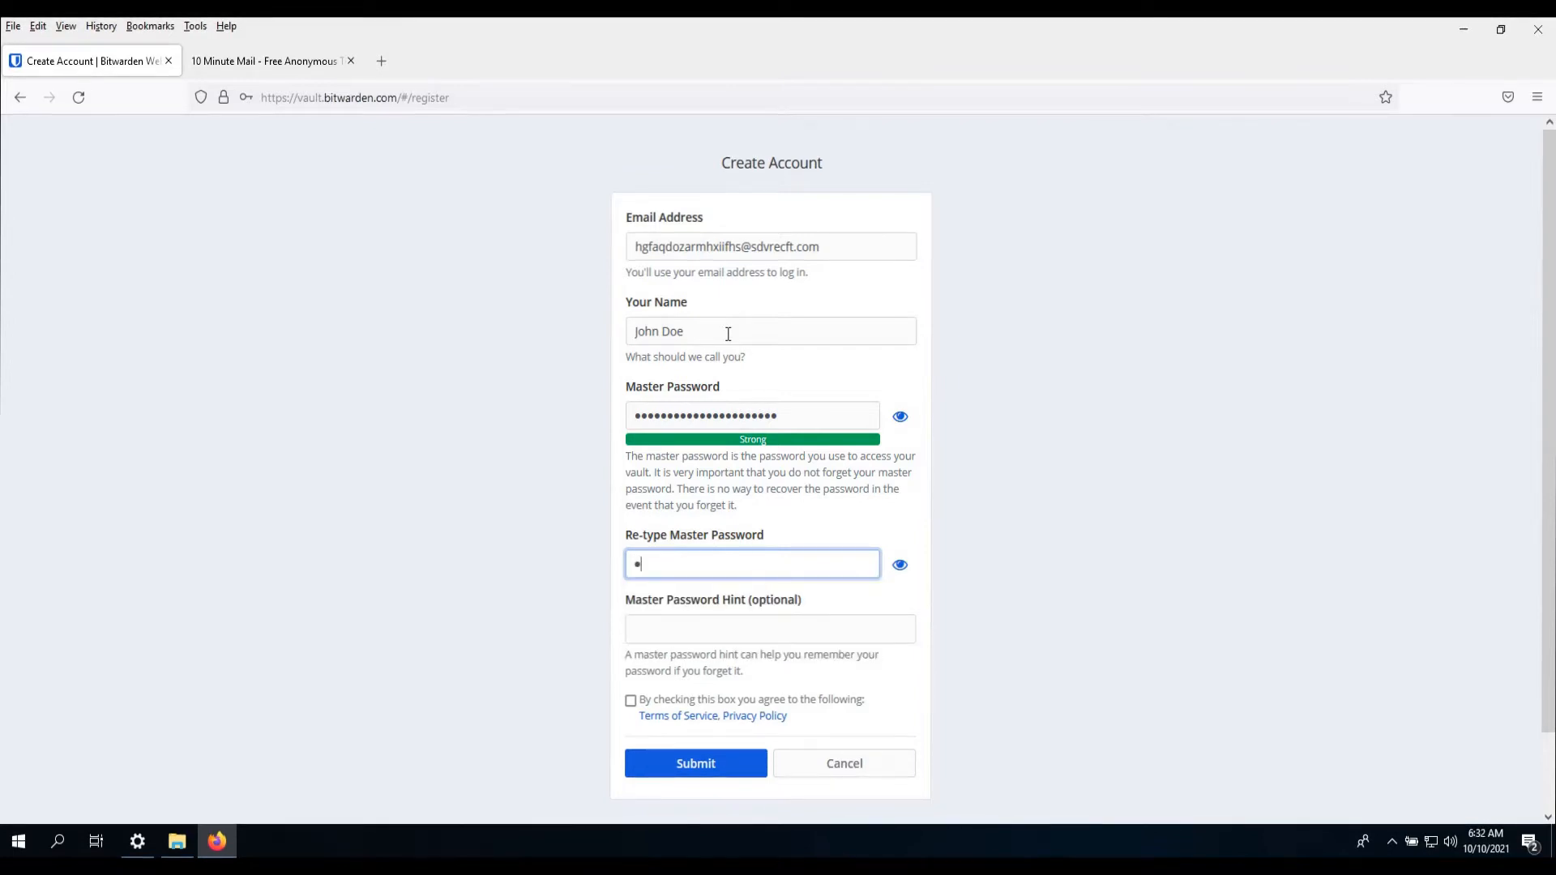
text(••••••)
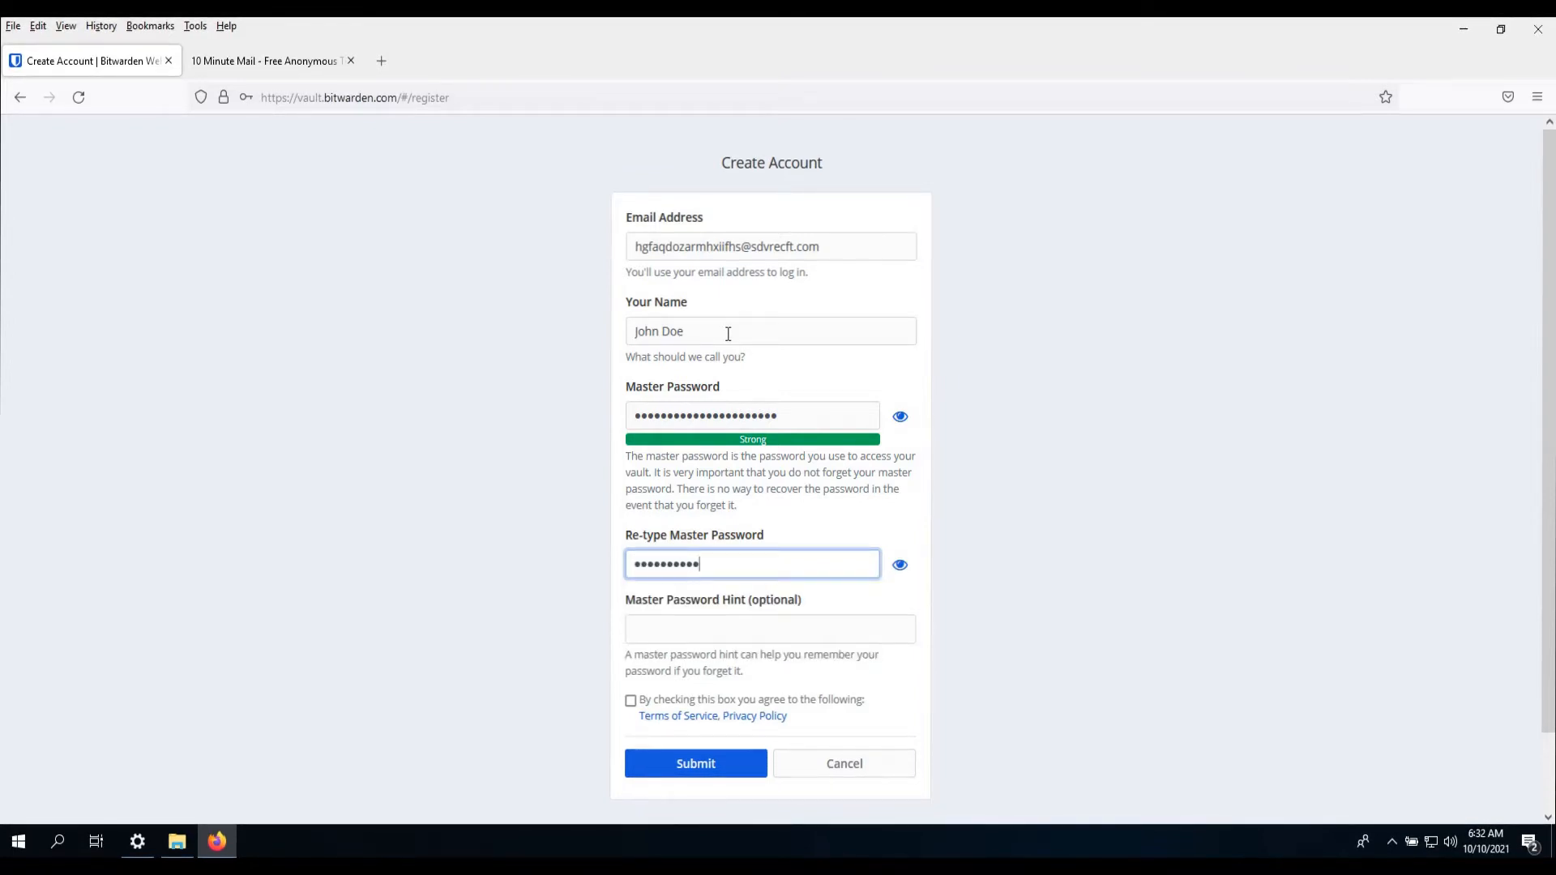
text(••••••••)
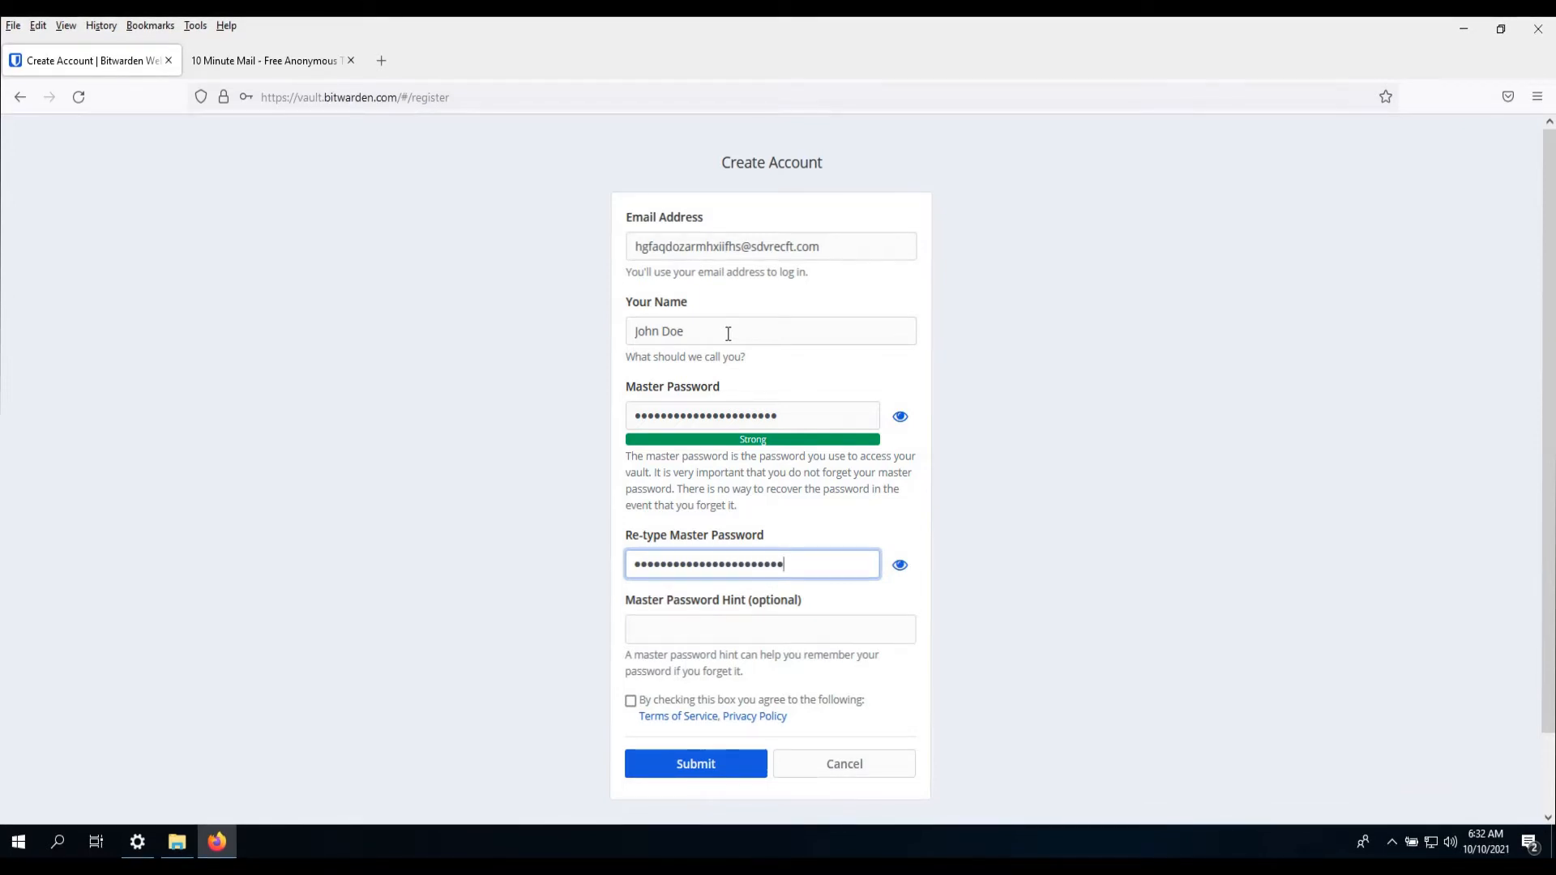
- Leave the master password hint empty, agree to the Terms of Service and Privacy Policy, and submit the registration
click(800, 625)
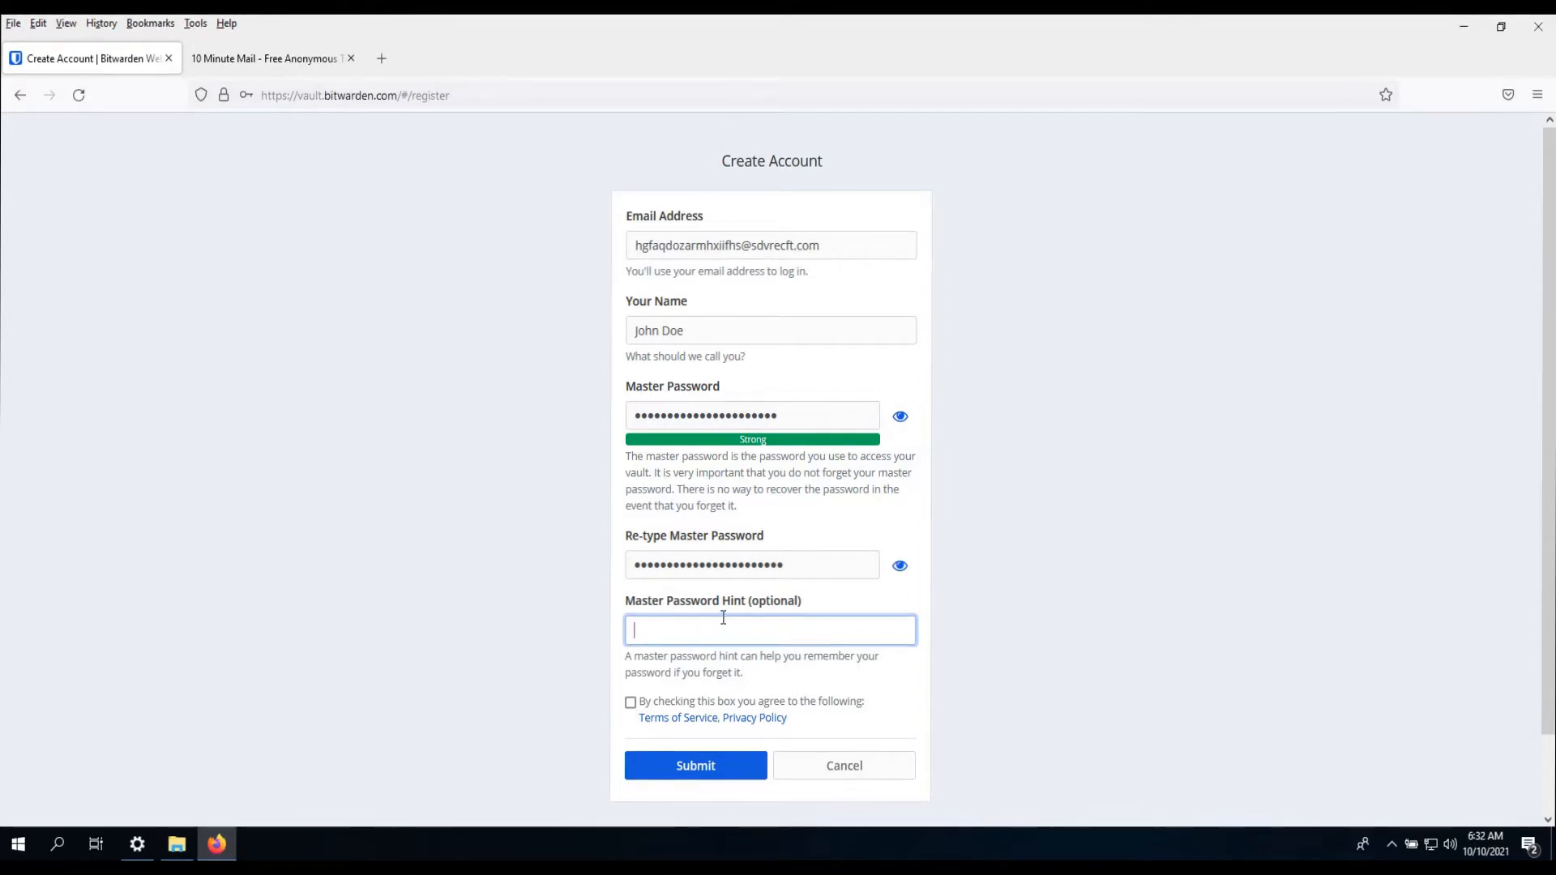
key(shift+Tab)
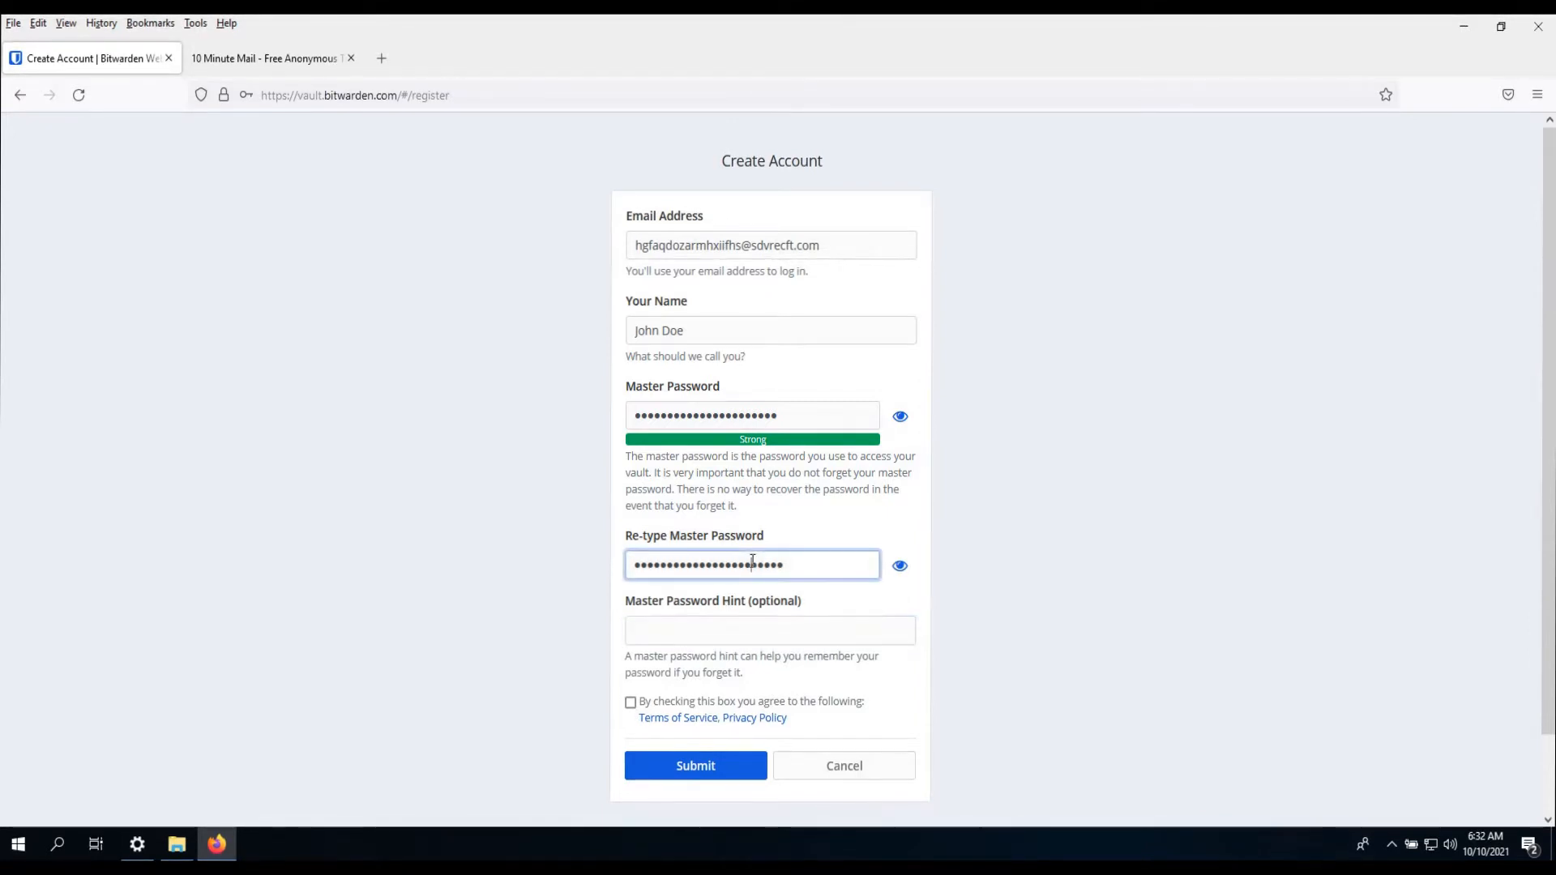
click(710, 621)
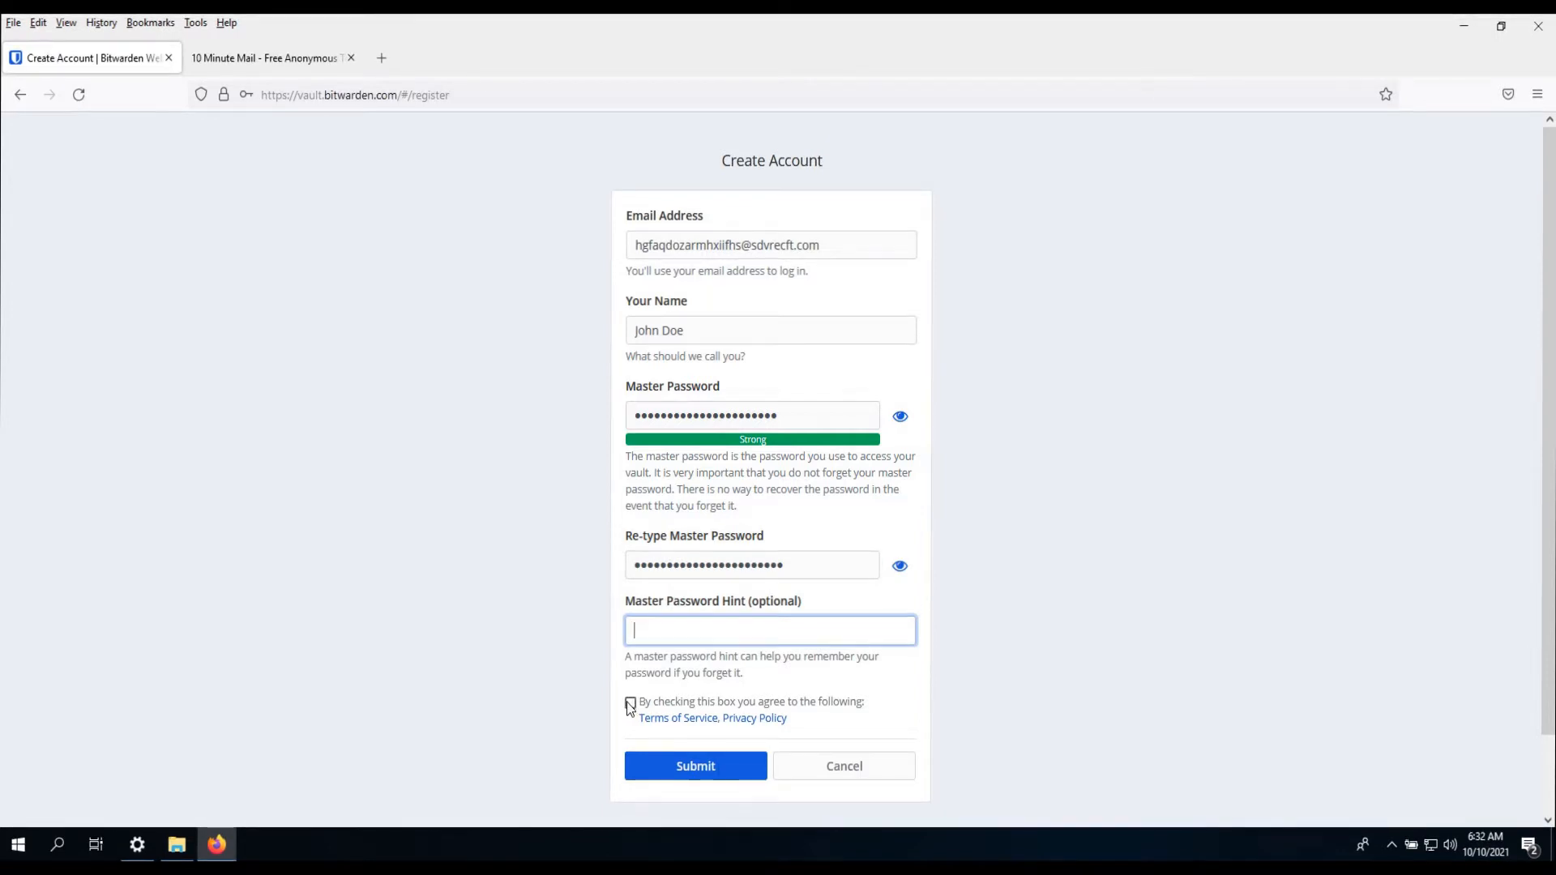
click(631, 705)
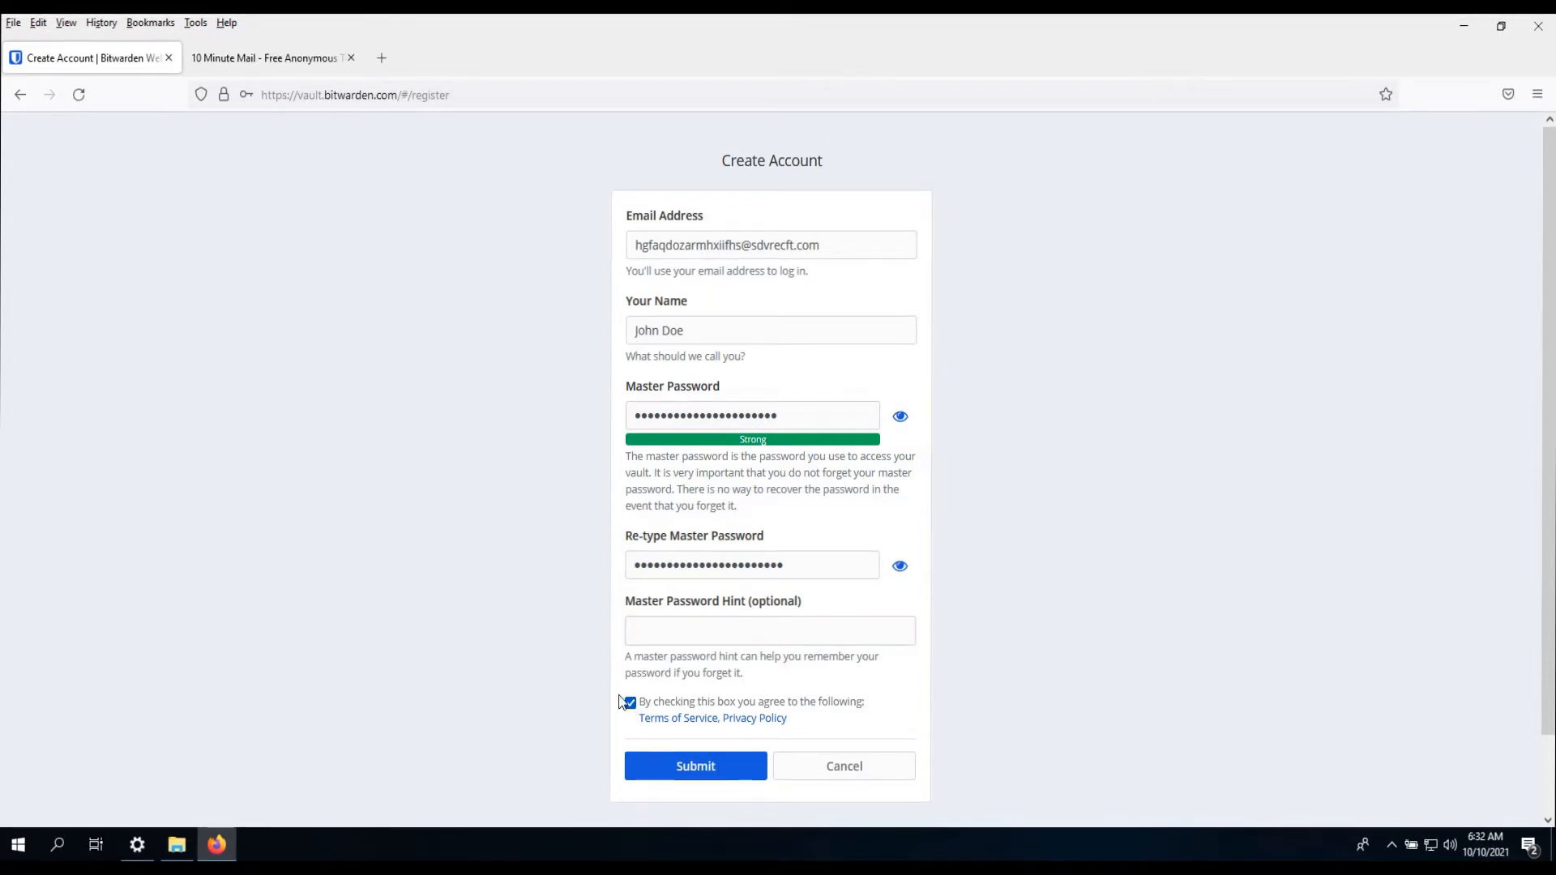
click(693, 766)
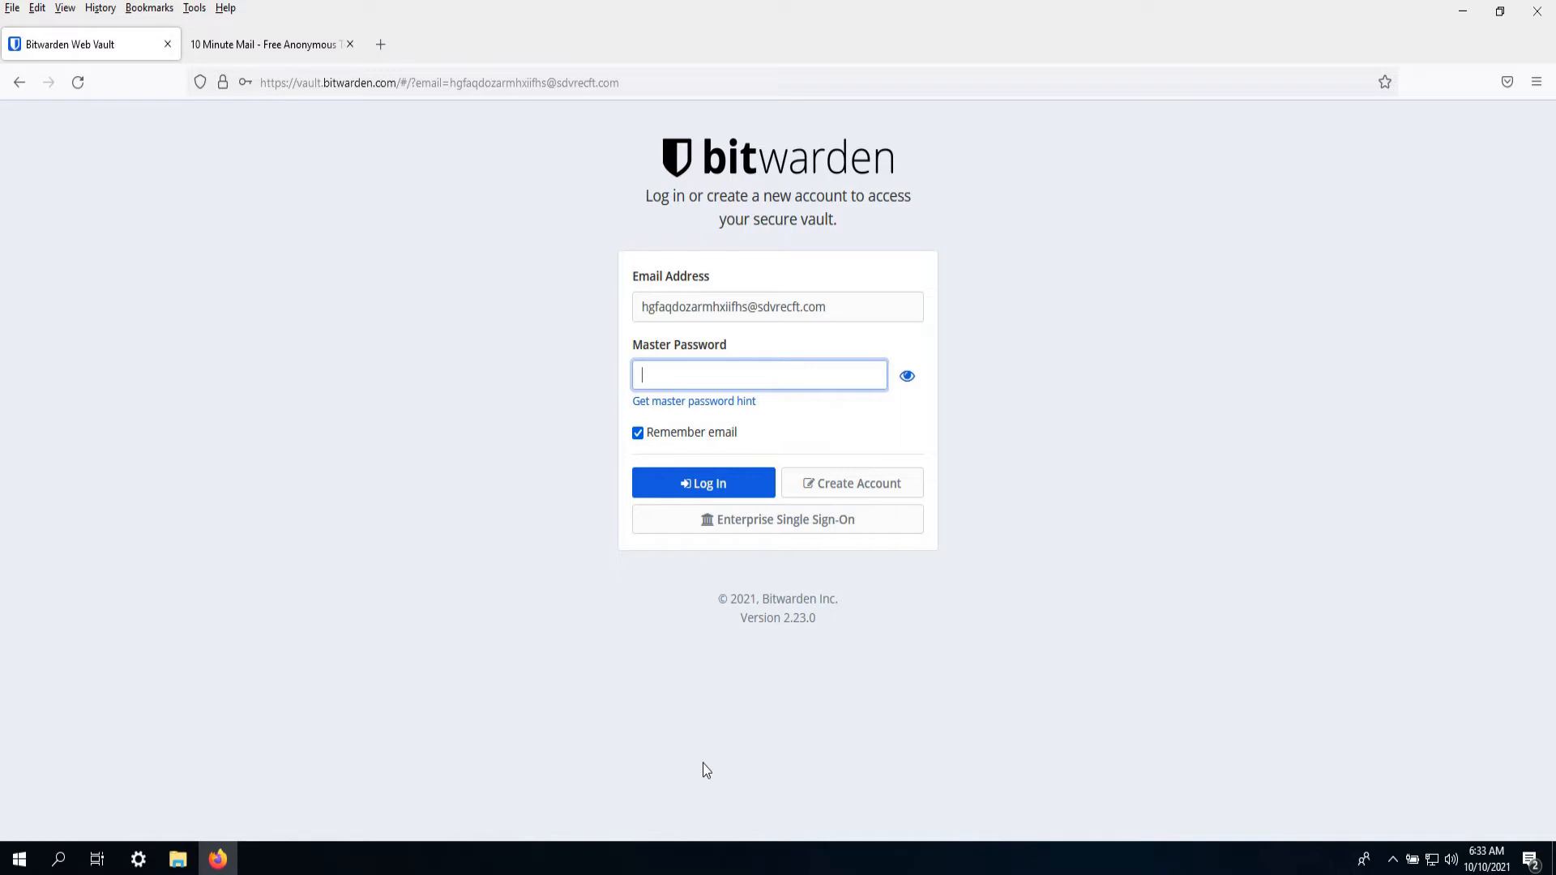
- Log in to the Bitwarden web vault with the master password and Remember email turned off, and decline the browser's offer to save the login
text(***********************)
click(711, 434)
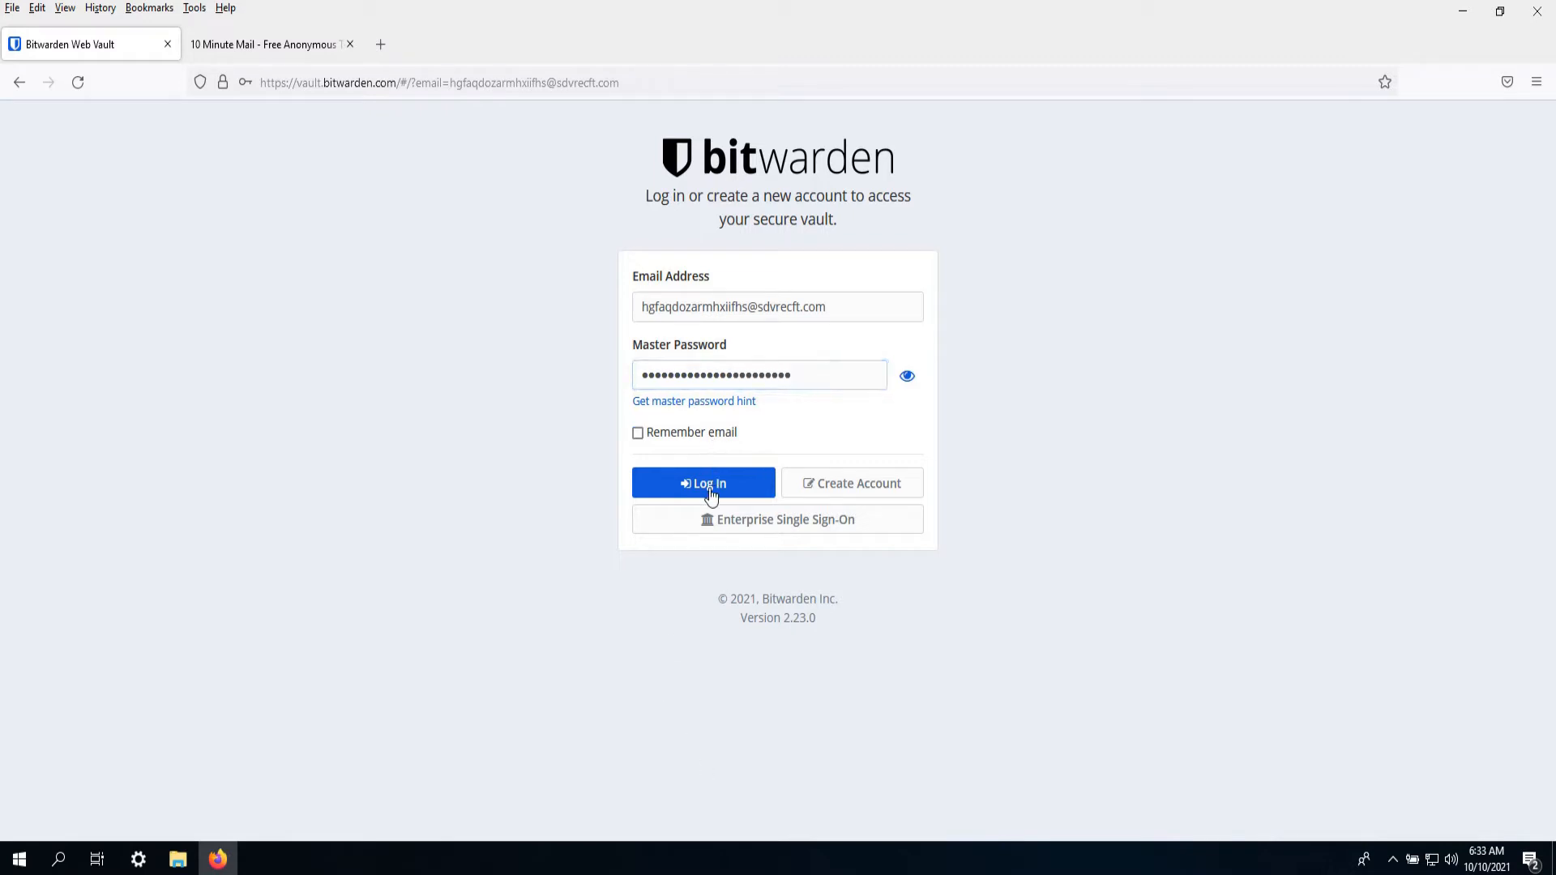
click(711, 492)
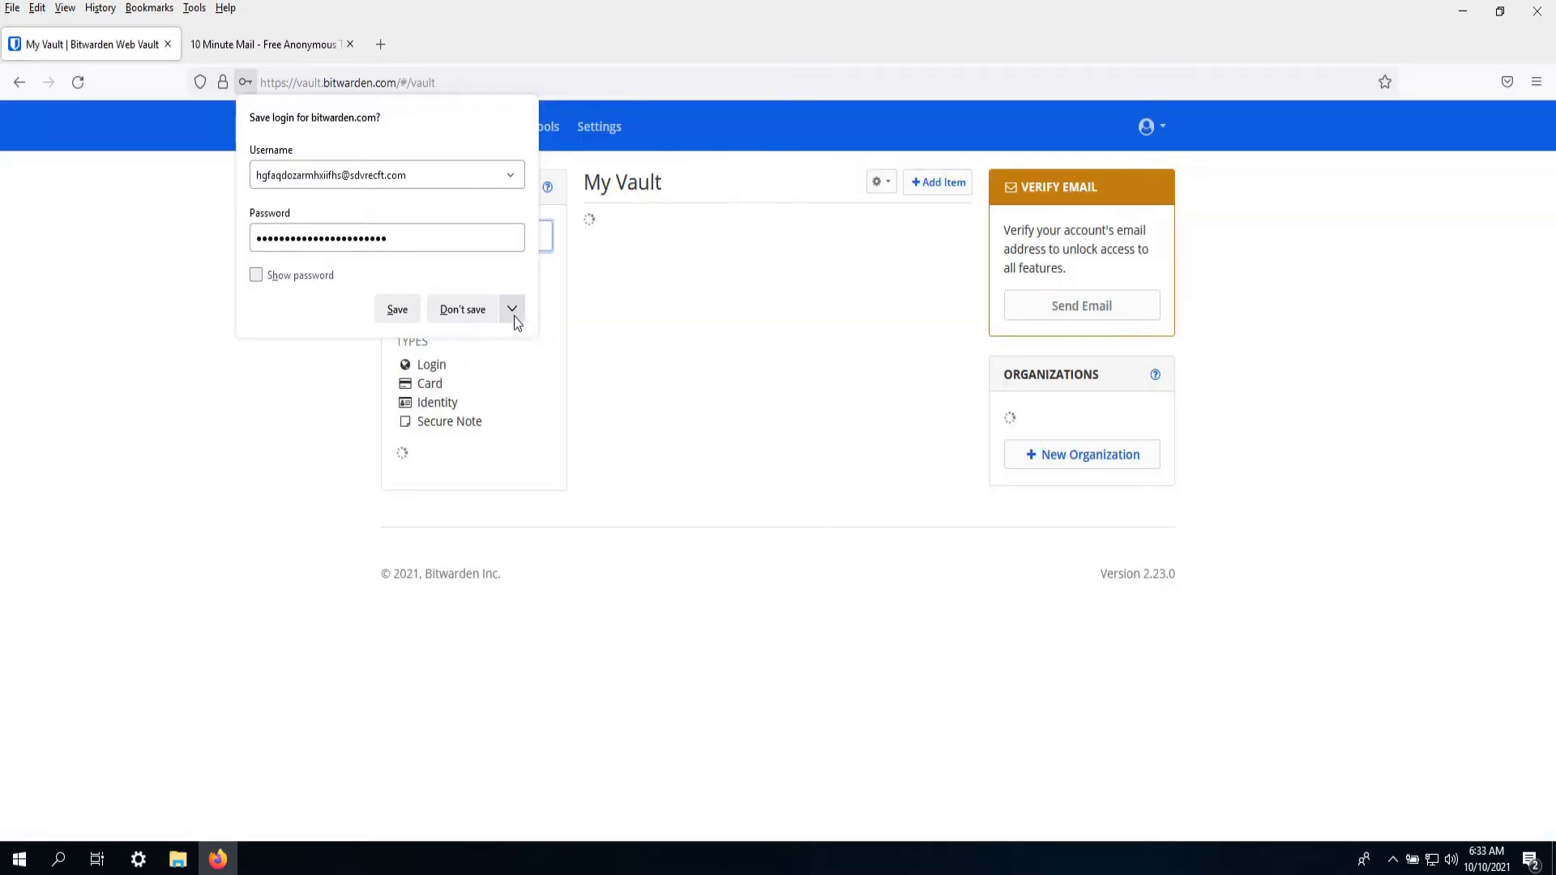
click(513, 311)
click(485, 341)
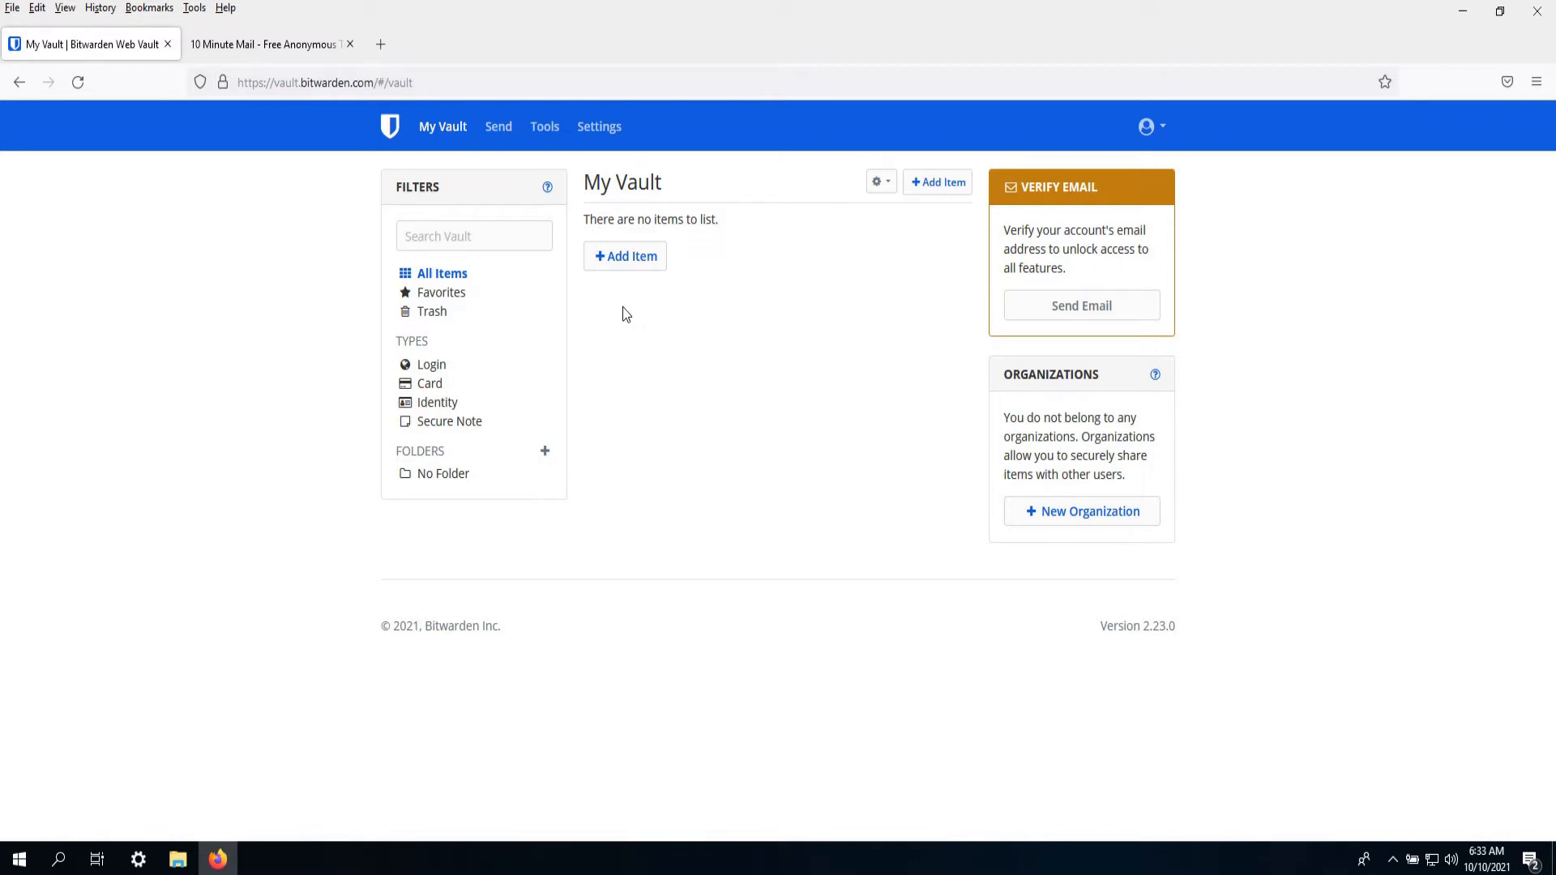
- Open twitter.com in a new browser tab
click(379, 45)
click(393, 72)
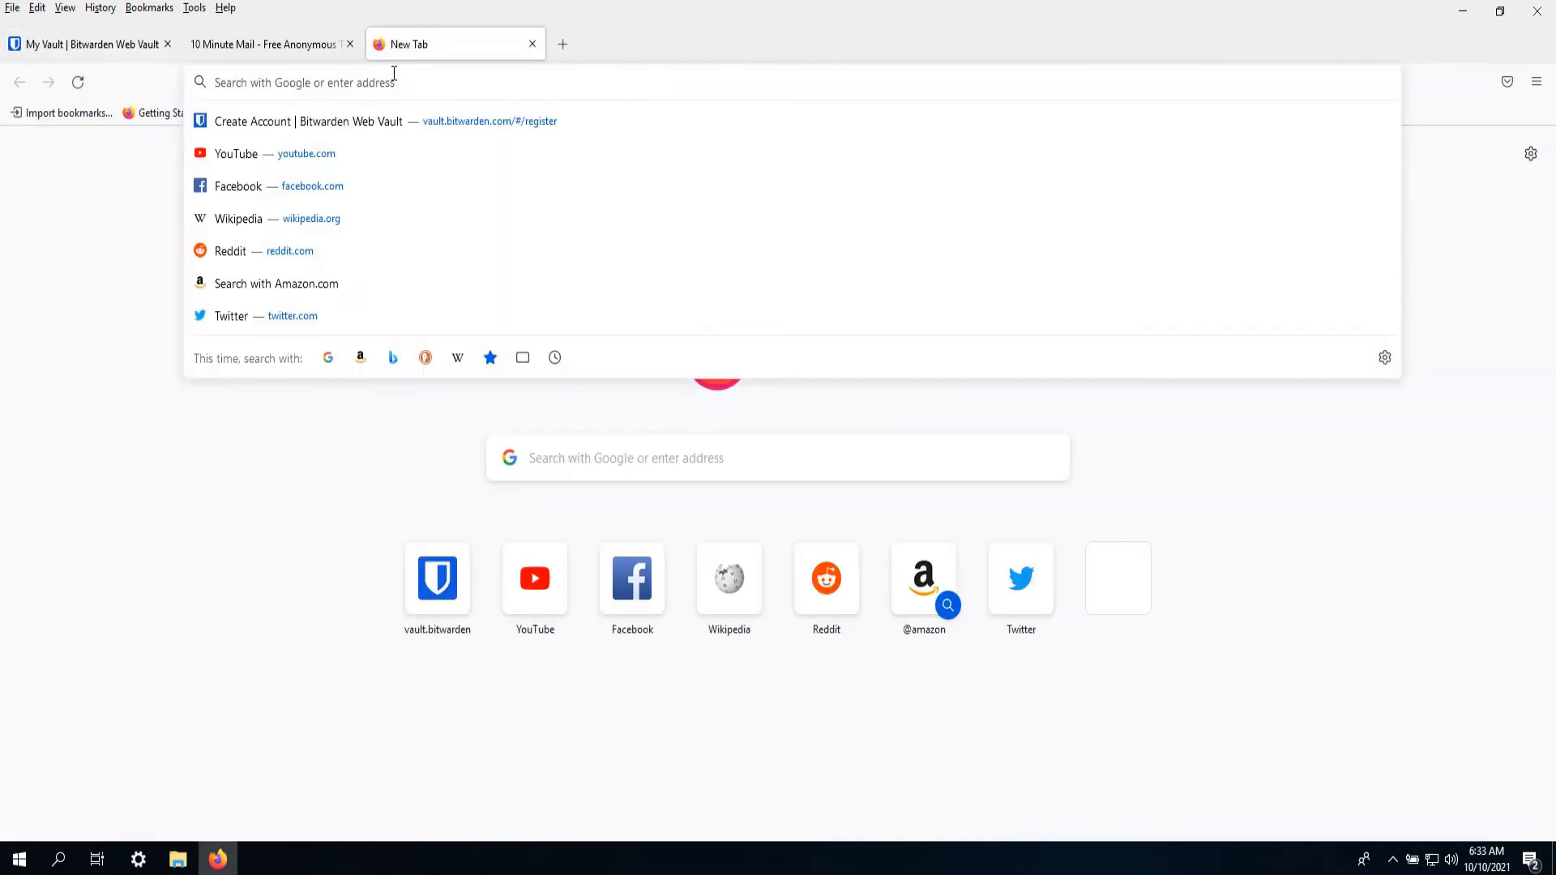
text(twitter.om)
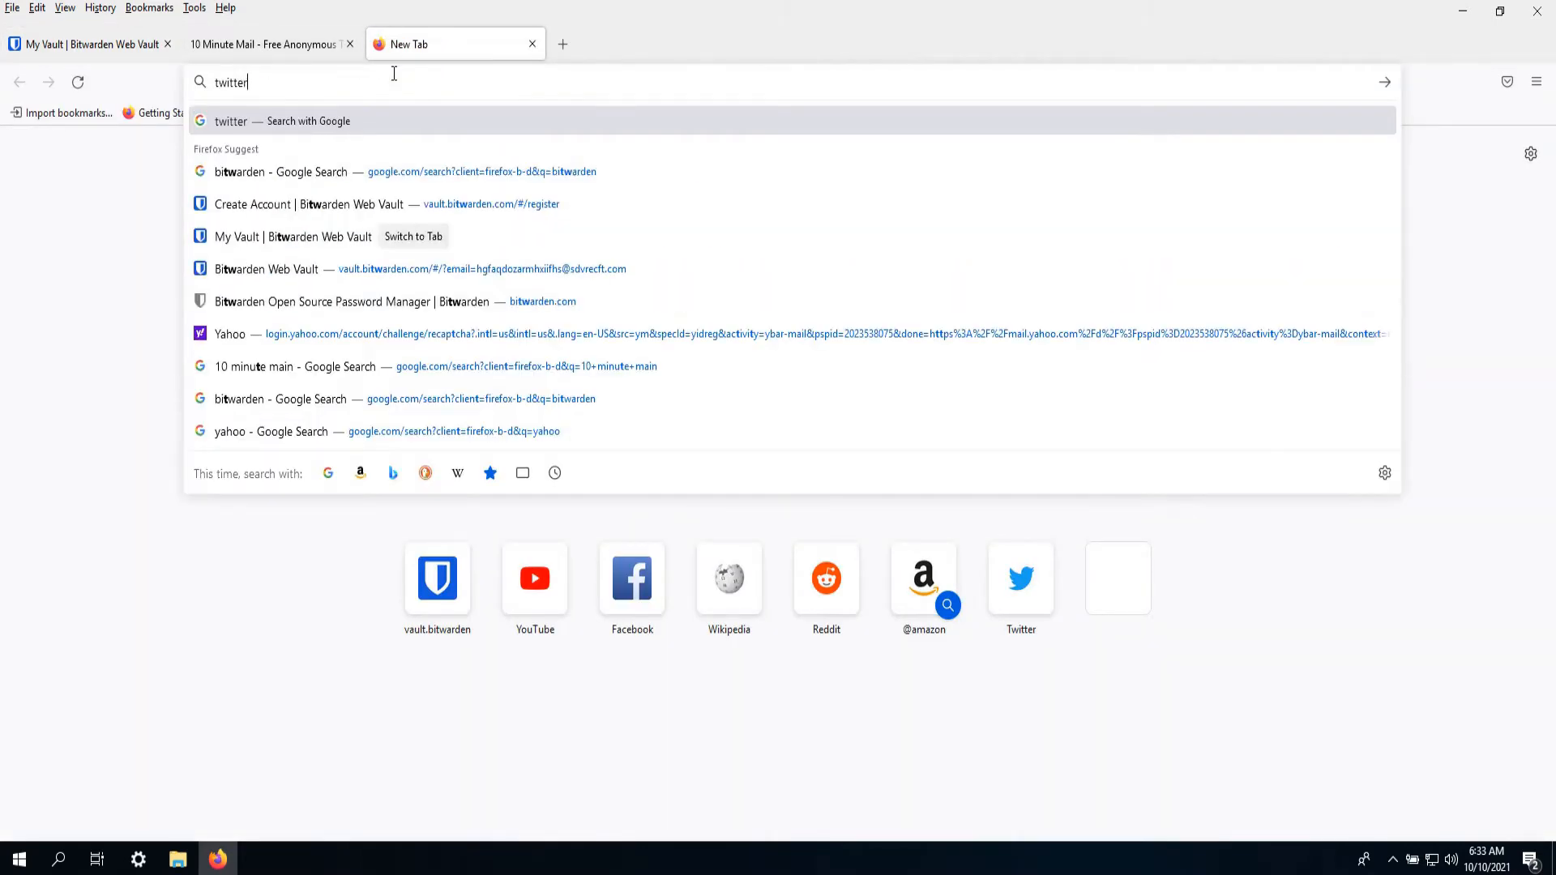
key(BackSpace)
key(BackSpace)
text(com)
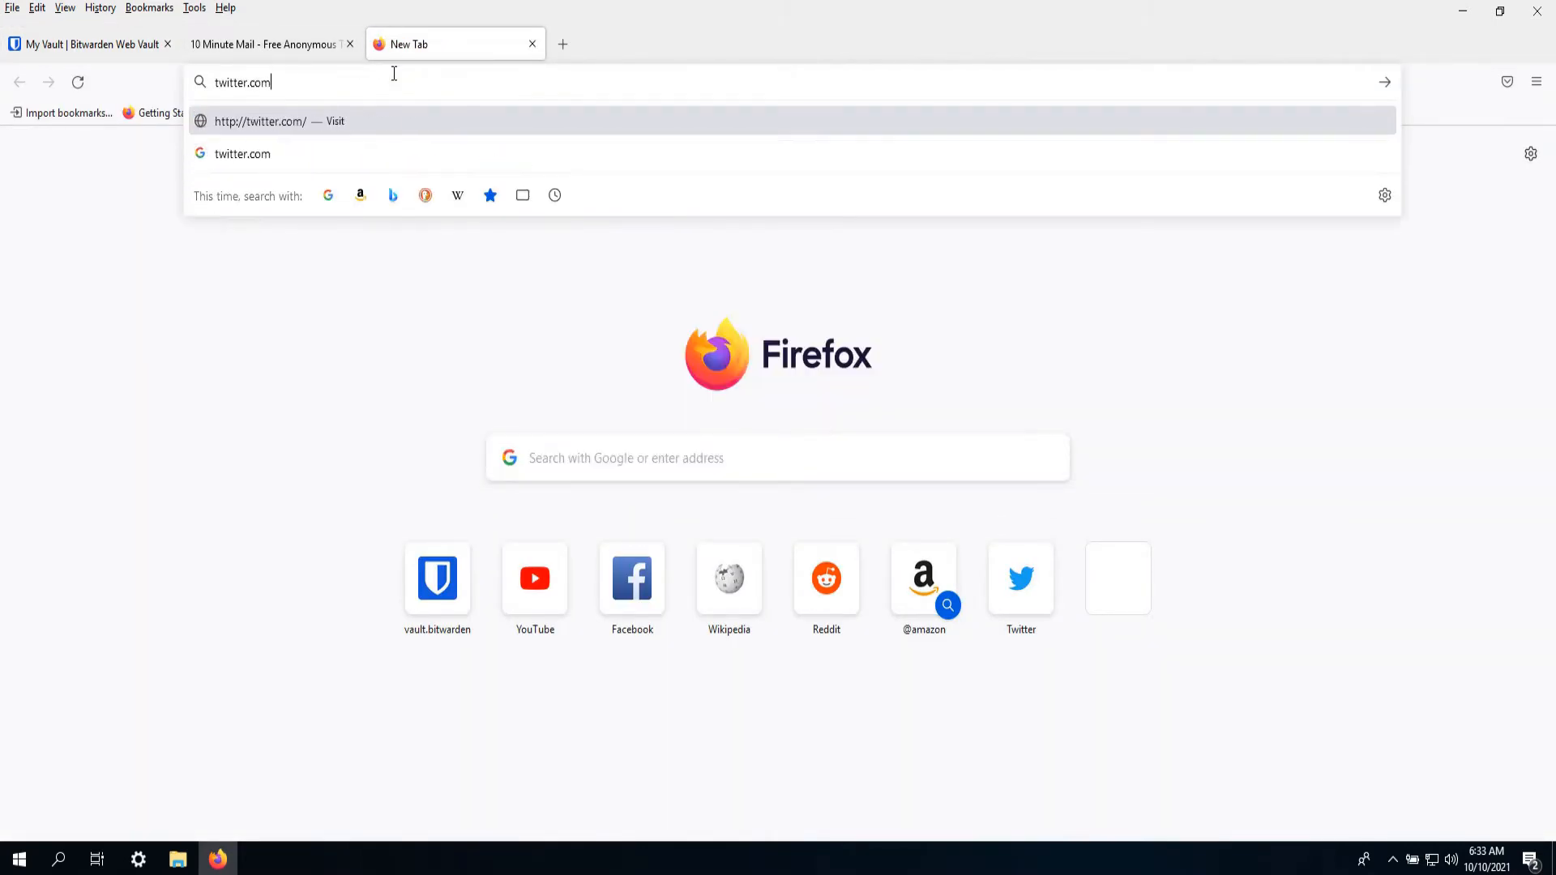
key(Return)
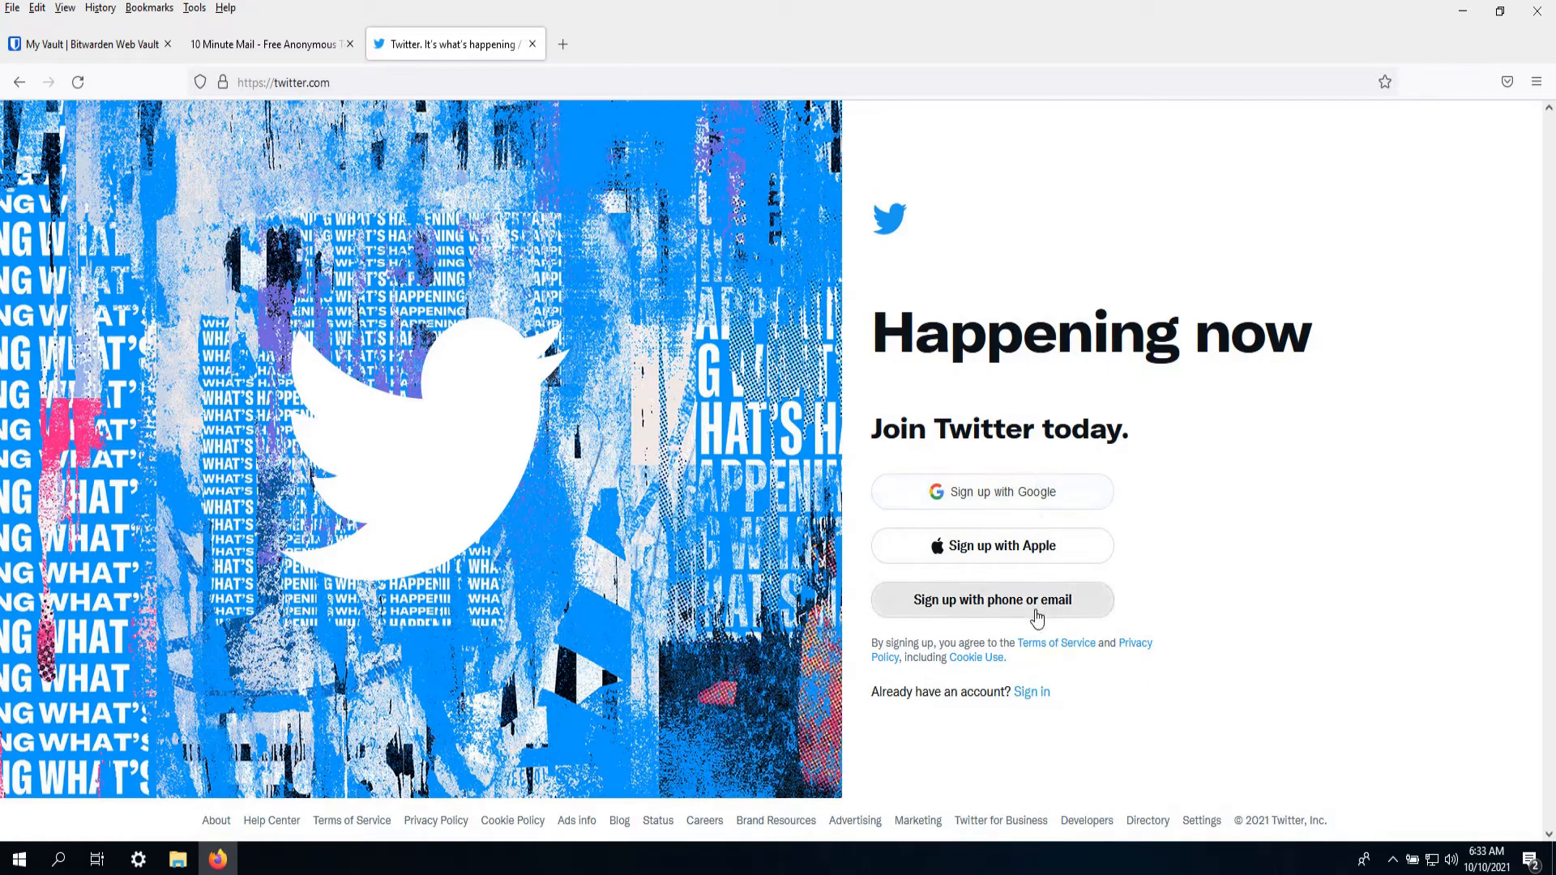
- Start a Twitter sign-up with phone or email and enter the account holder's full name
click(1036, 618)
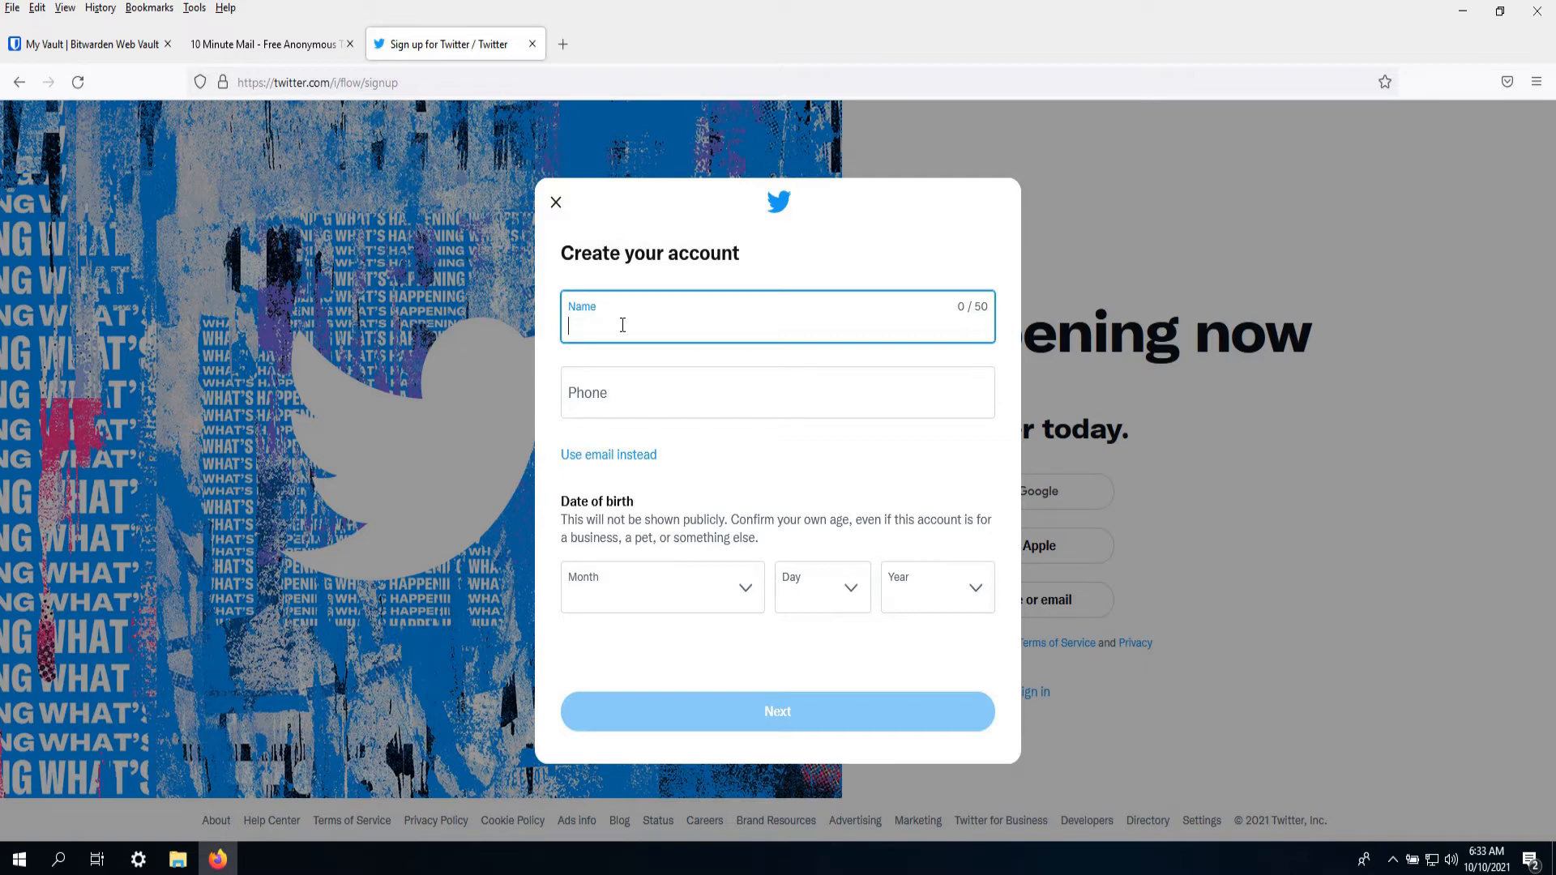
text(John Does)
key(BackSpace)
- Switch the sign-up form from phone to email and fill in the temporary email address copied from 10 Minute Mail
click(620, 395)
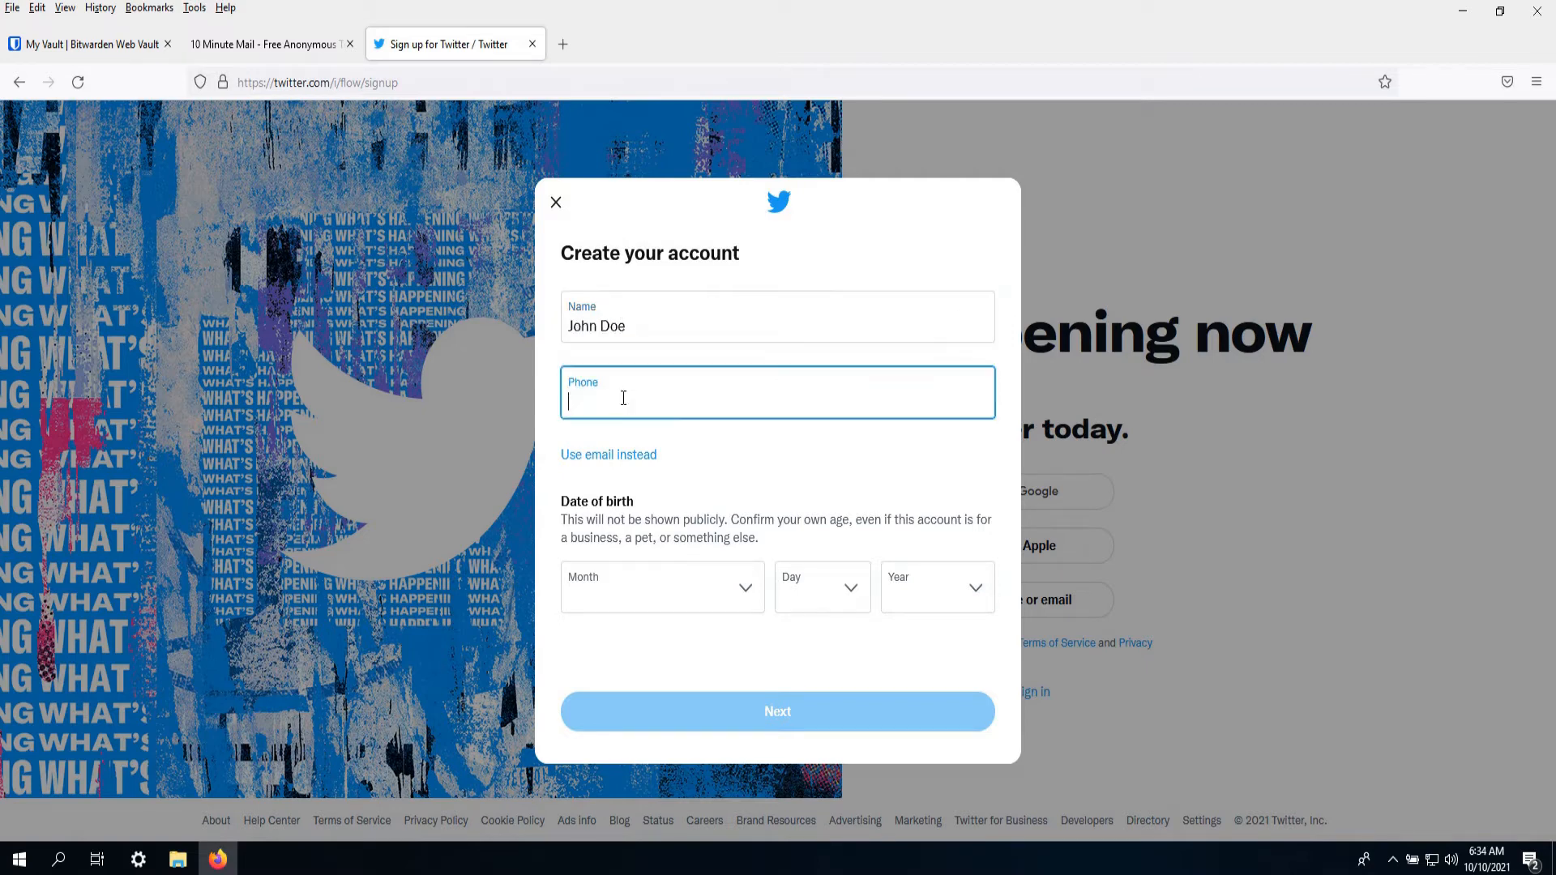
click(628, 458)
click(625, 403)
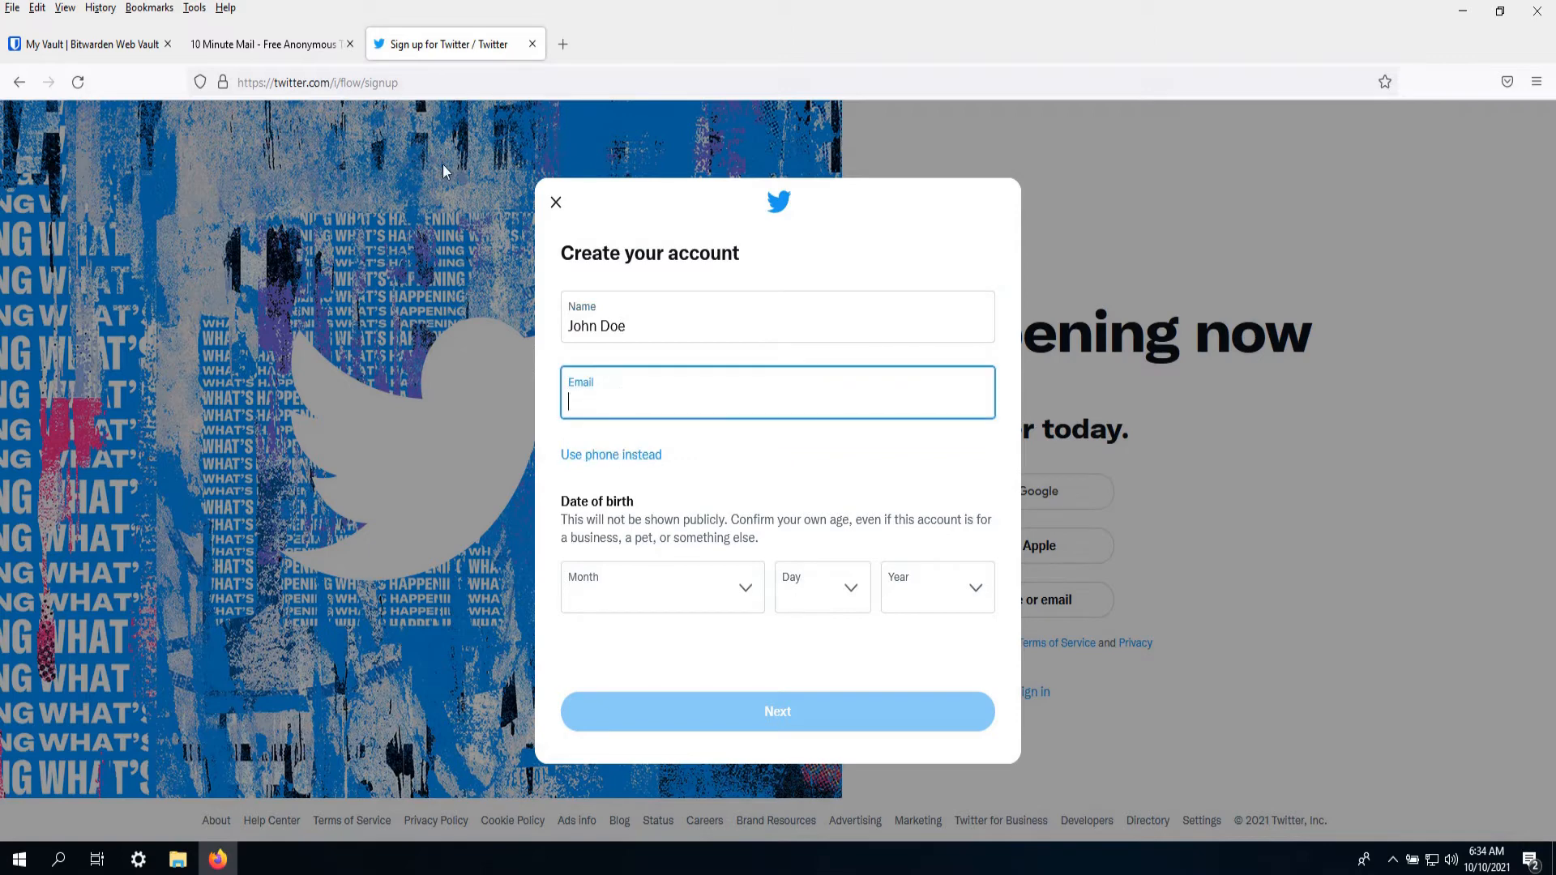
click(306, 47)
triple_click(559, 351)
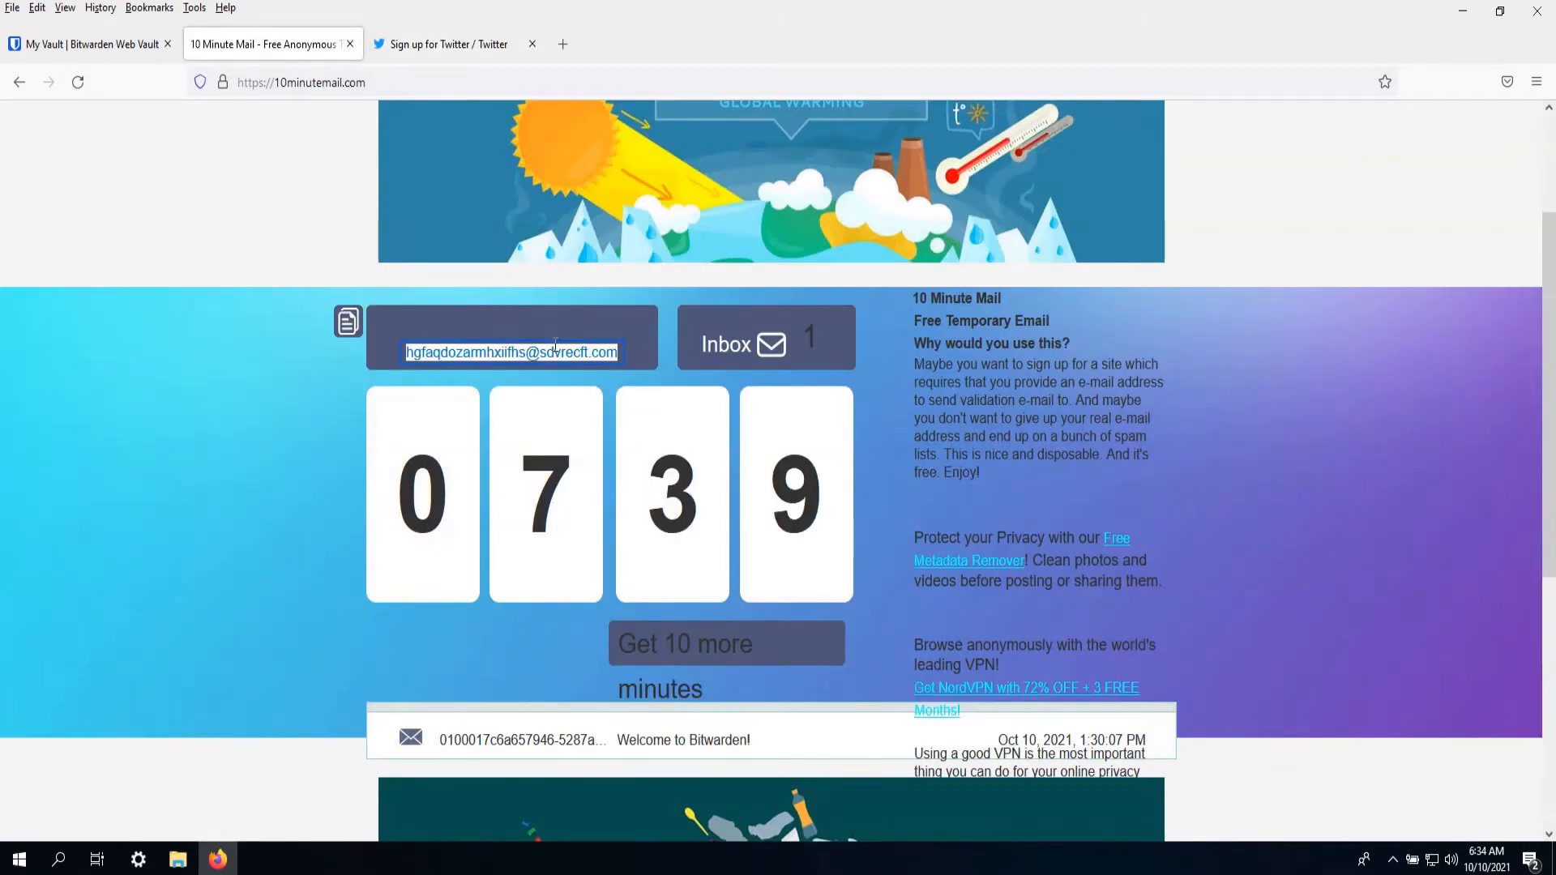
key(ctrl+c)
click(449, 44)
key(ctrl+v)
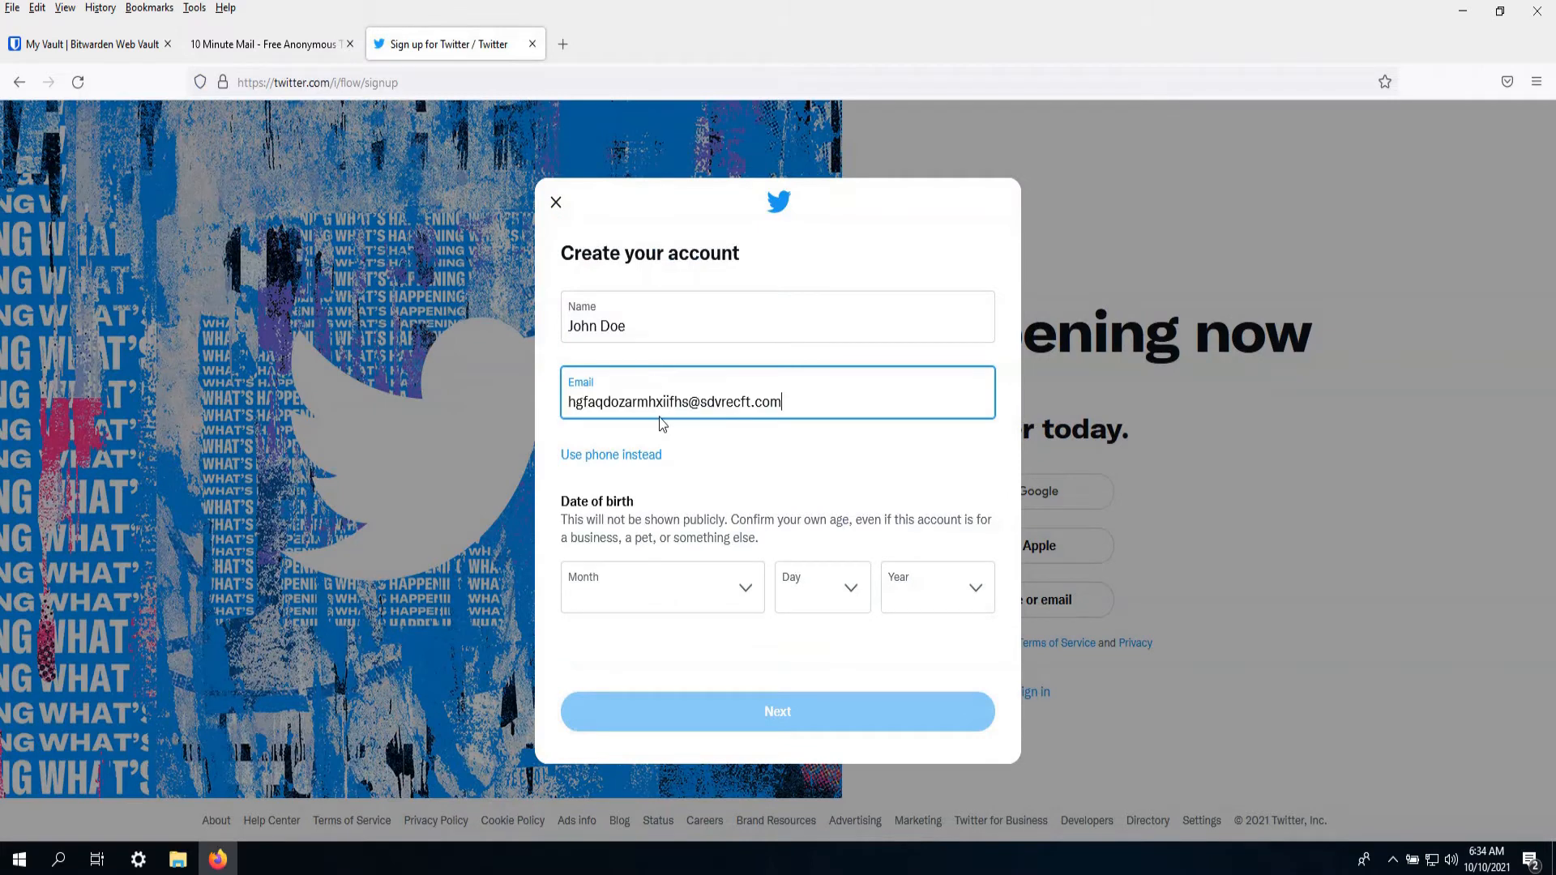
- Choose the month, day and year of the date of birth, and continue to the next sign-up page
click(663, 594)
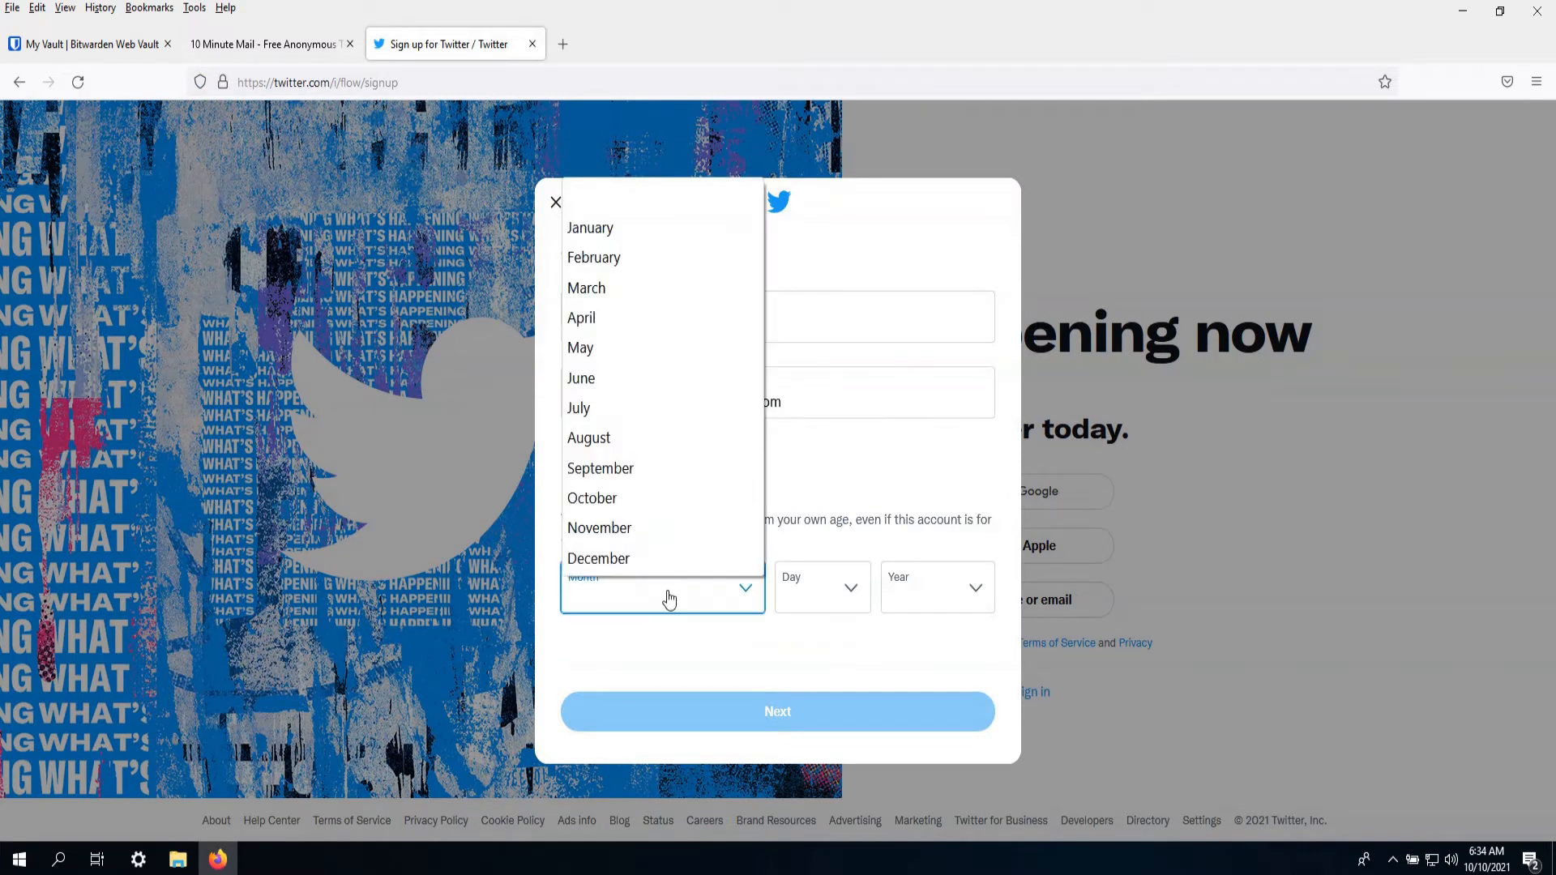
click(618, 439)
click(810, 601)
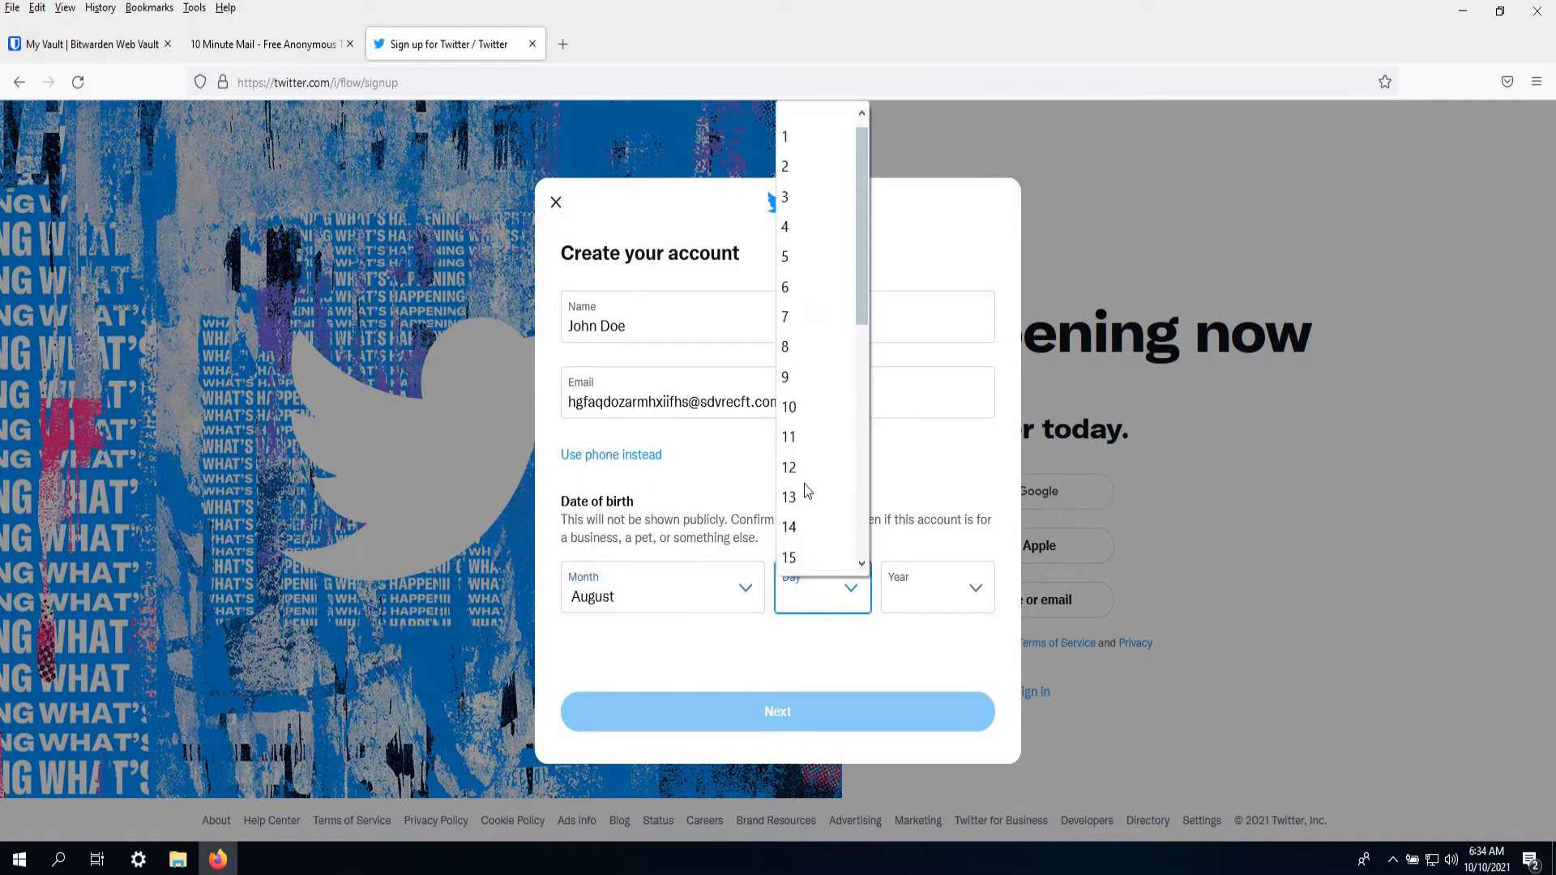
click(806, 478)
click(826, 604)
click(911, 594)
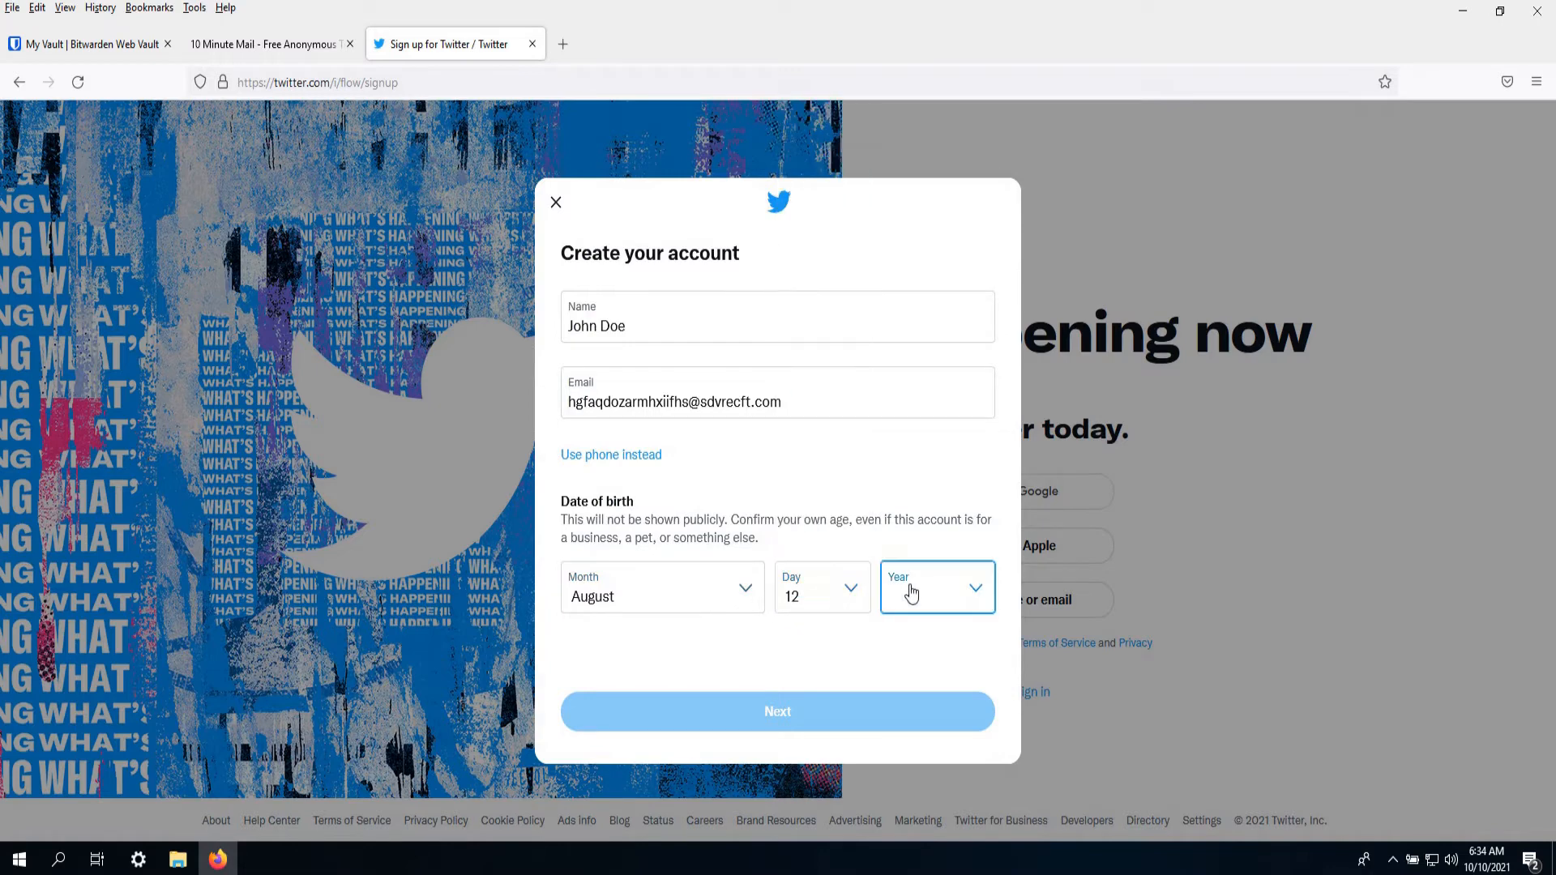
scroll(918, 184, down, 20)
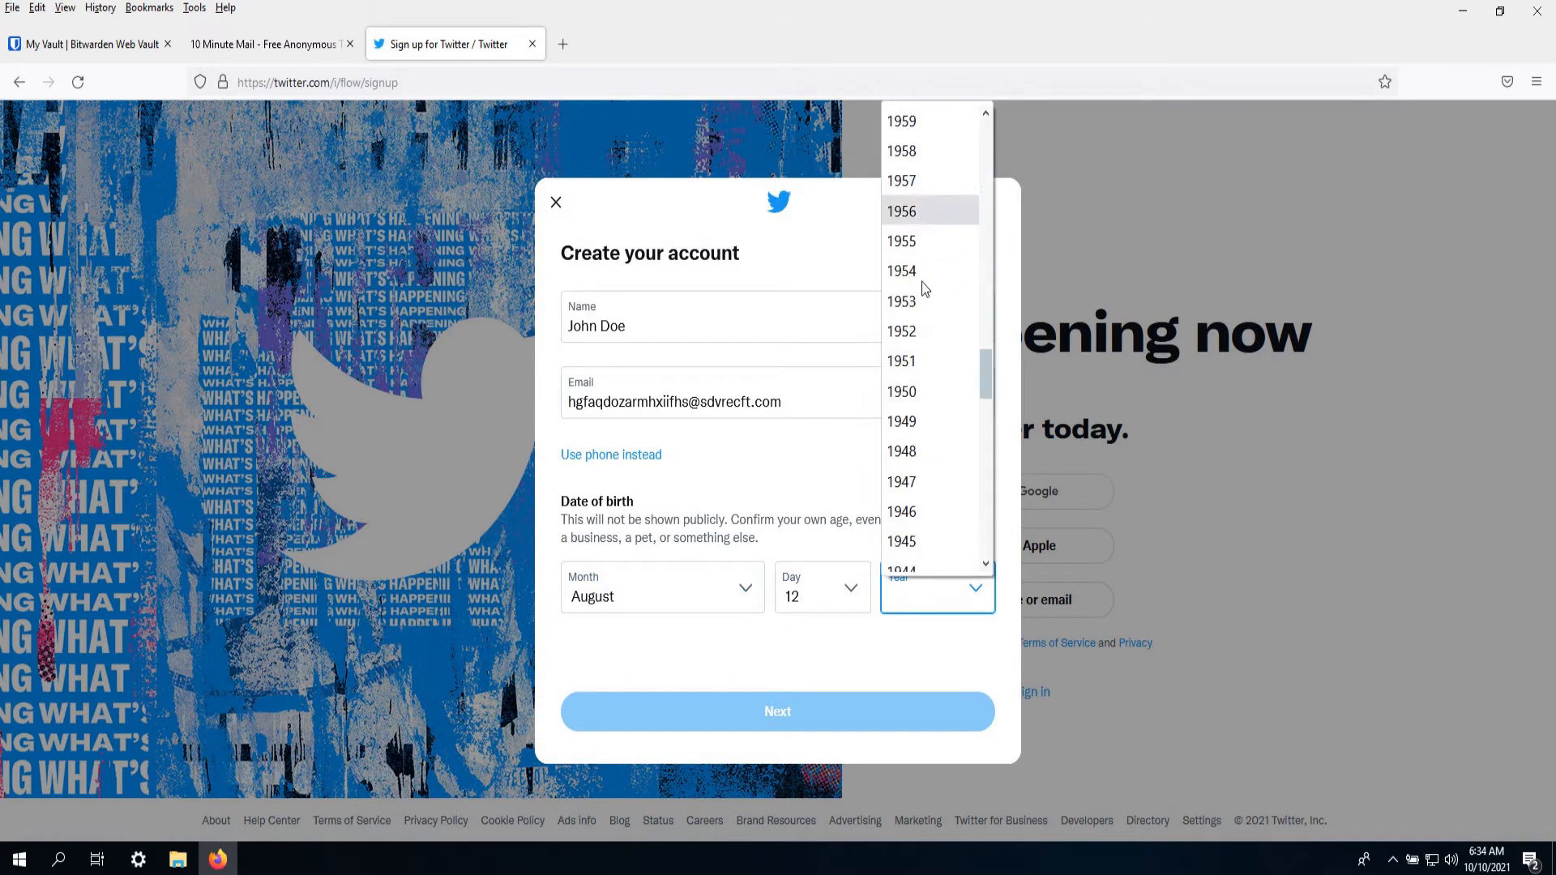
click(915, 421)
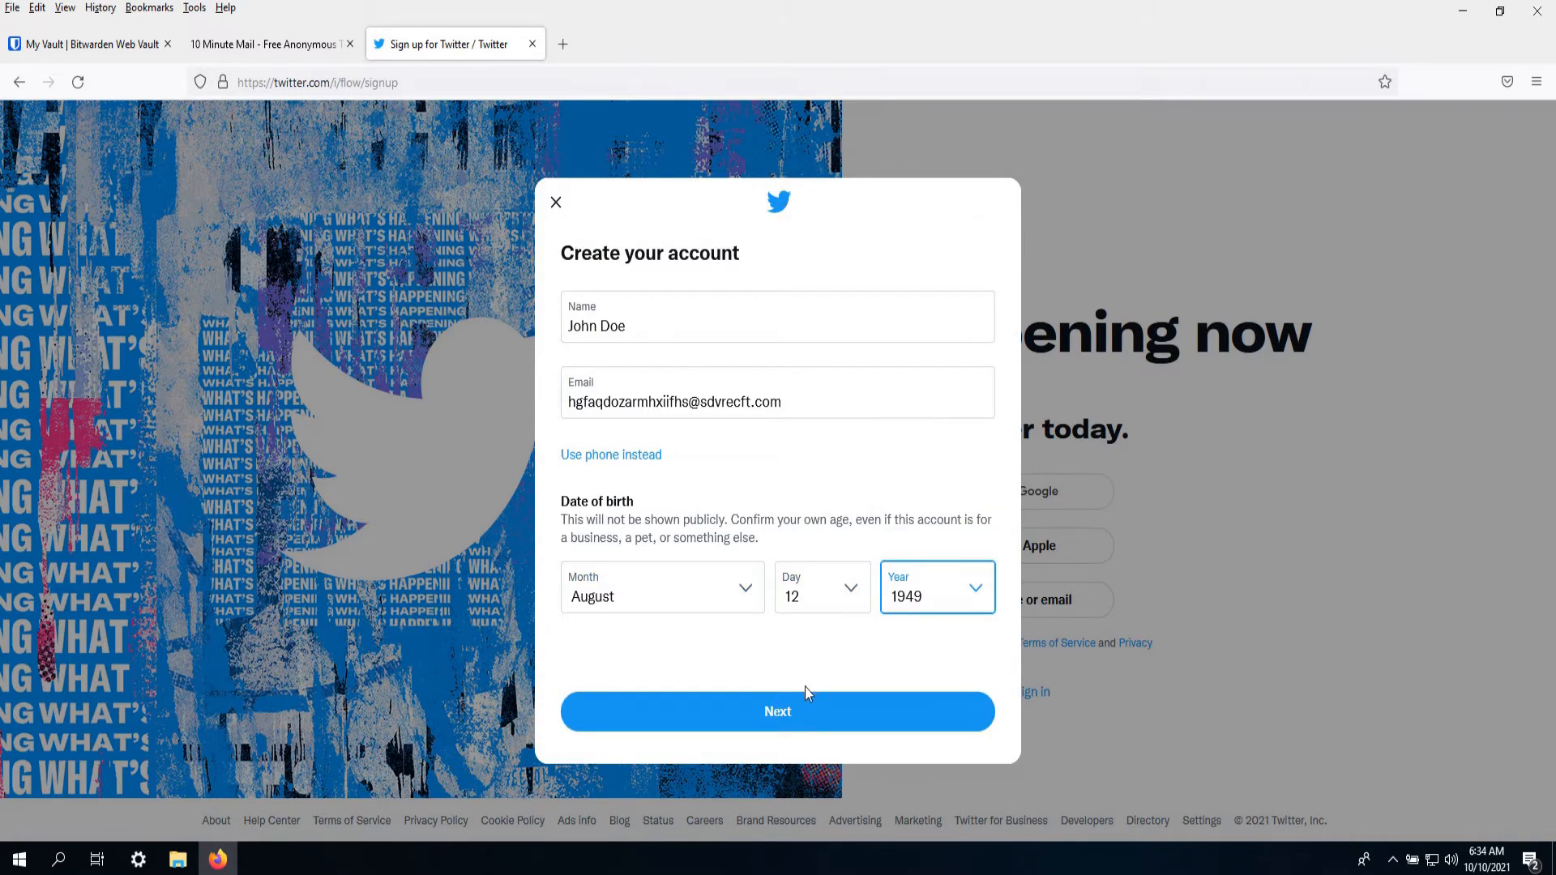
click(795, 710)
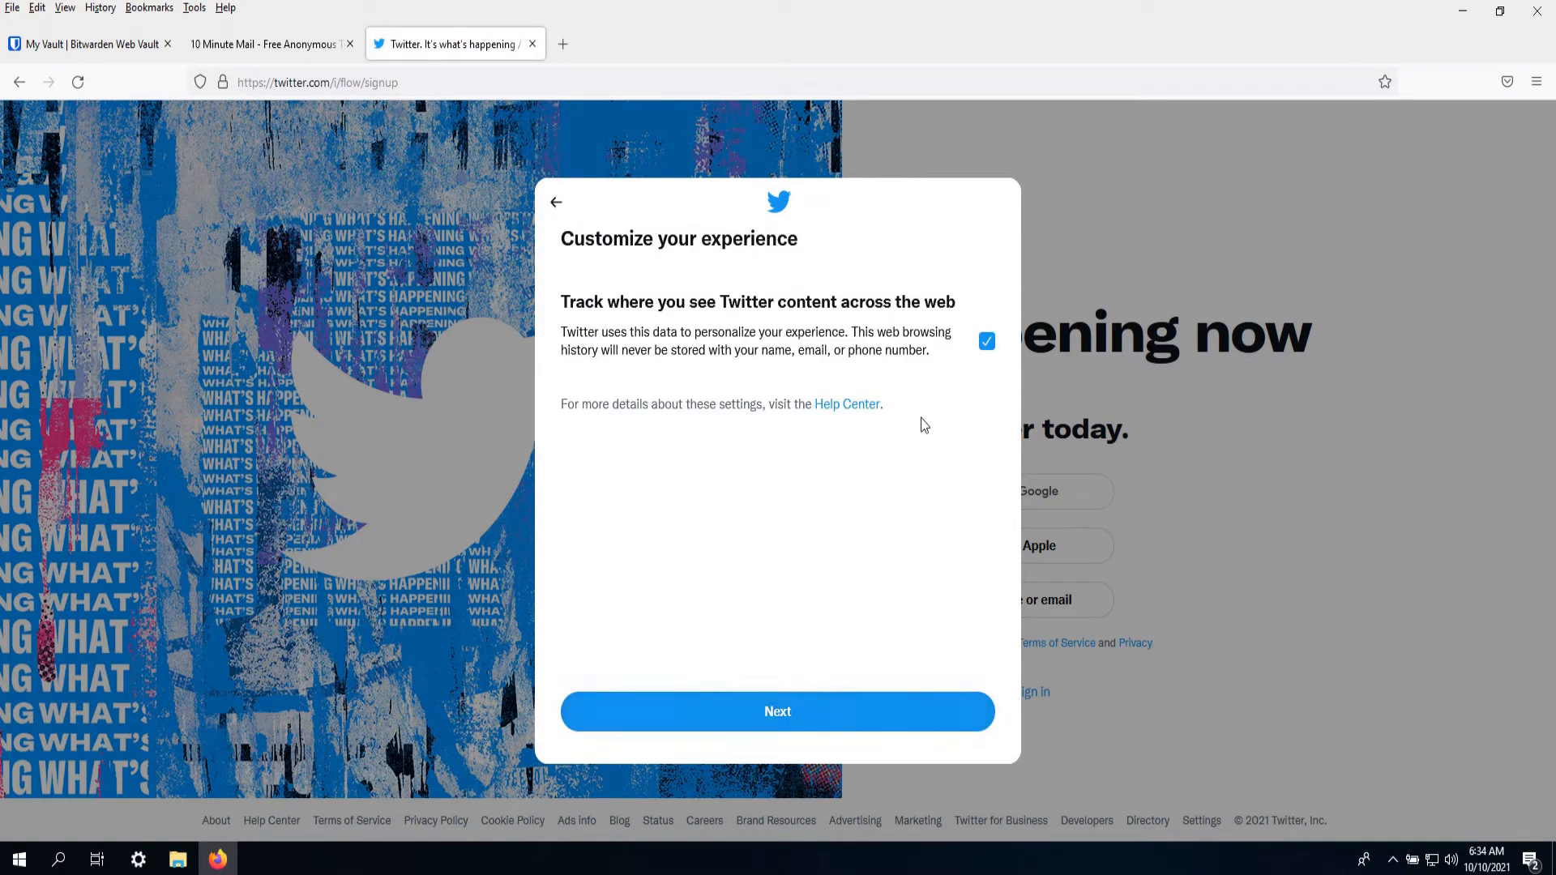
- Turn off tracking of Twitter content across the web and submit the sign-up with the entered details
click(987, 343)
click(845, 699)
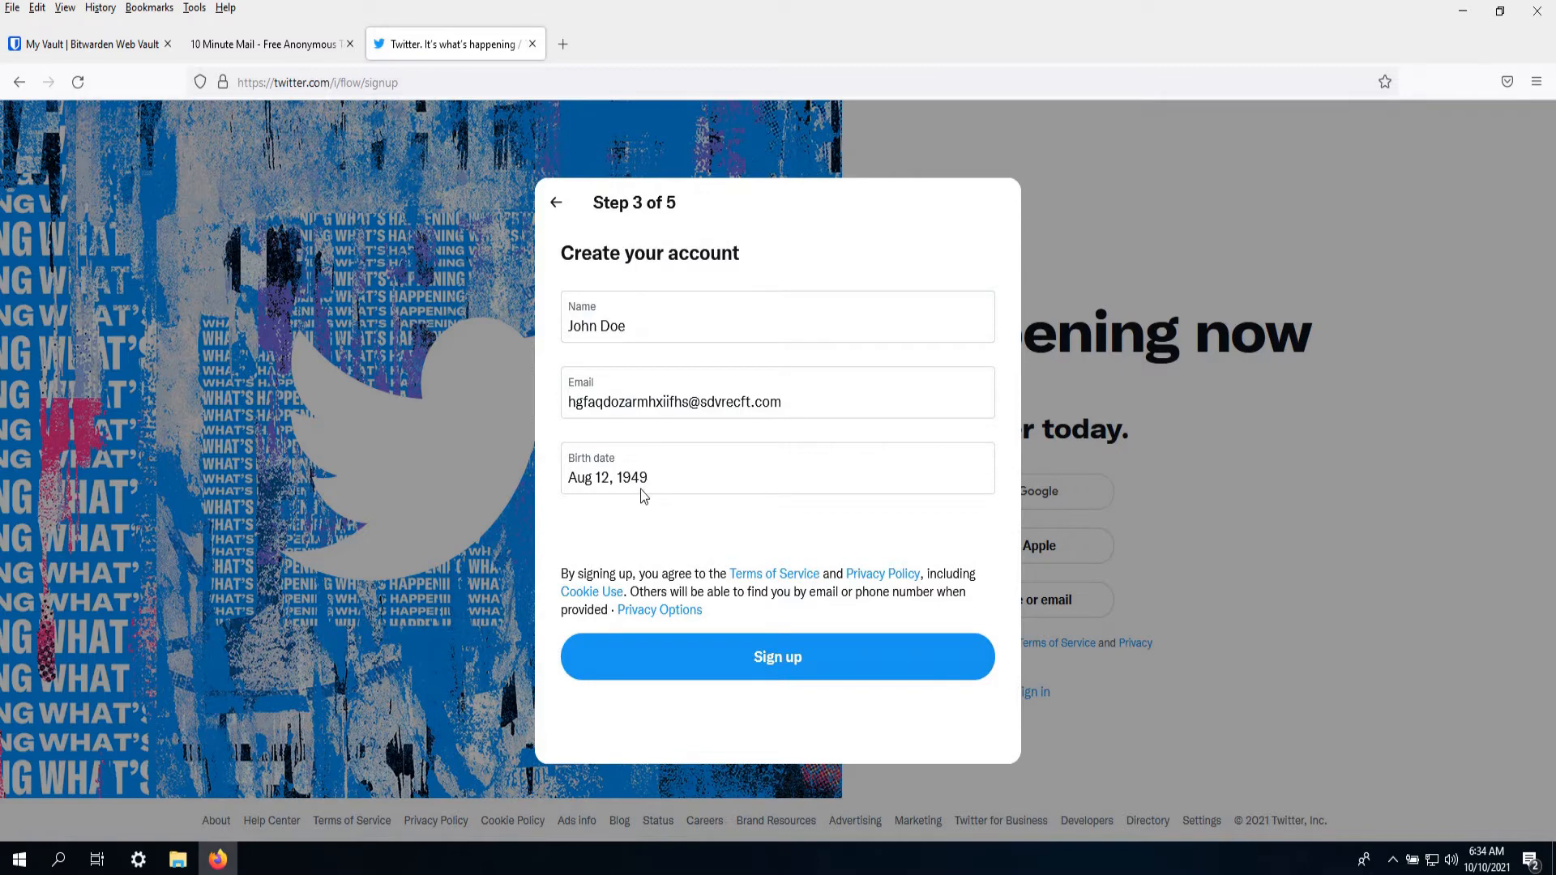
click(747, 657)
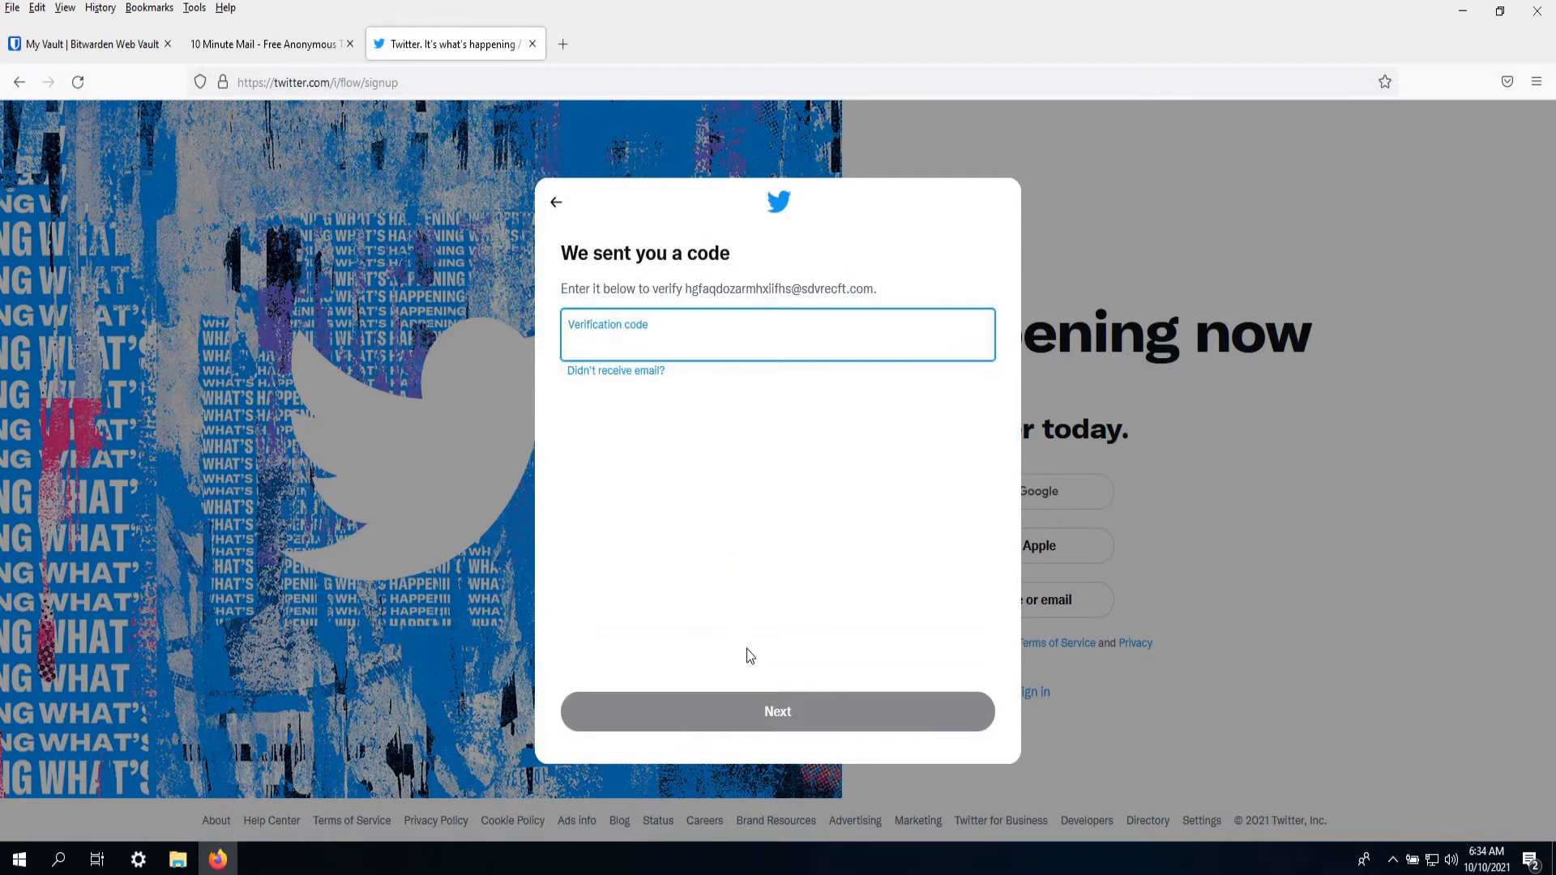
- Open the Twitter verification email in the 10 Minute Mail inbox, dismissing the video ad, and select its verification code
click(266, 55)
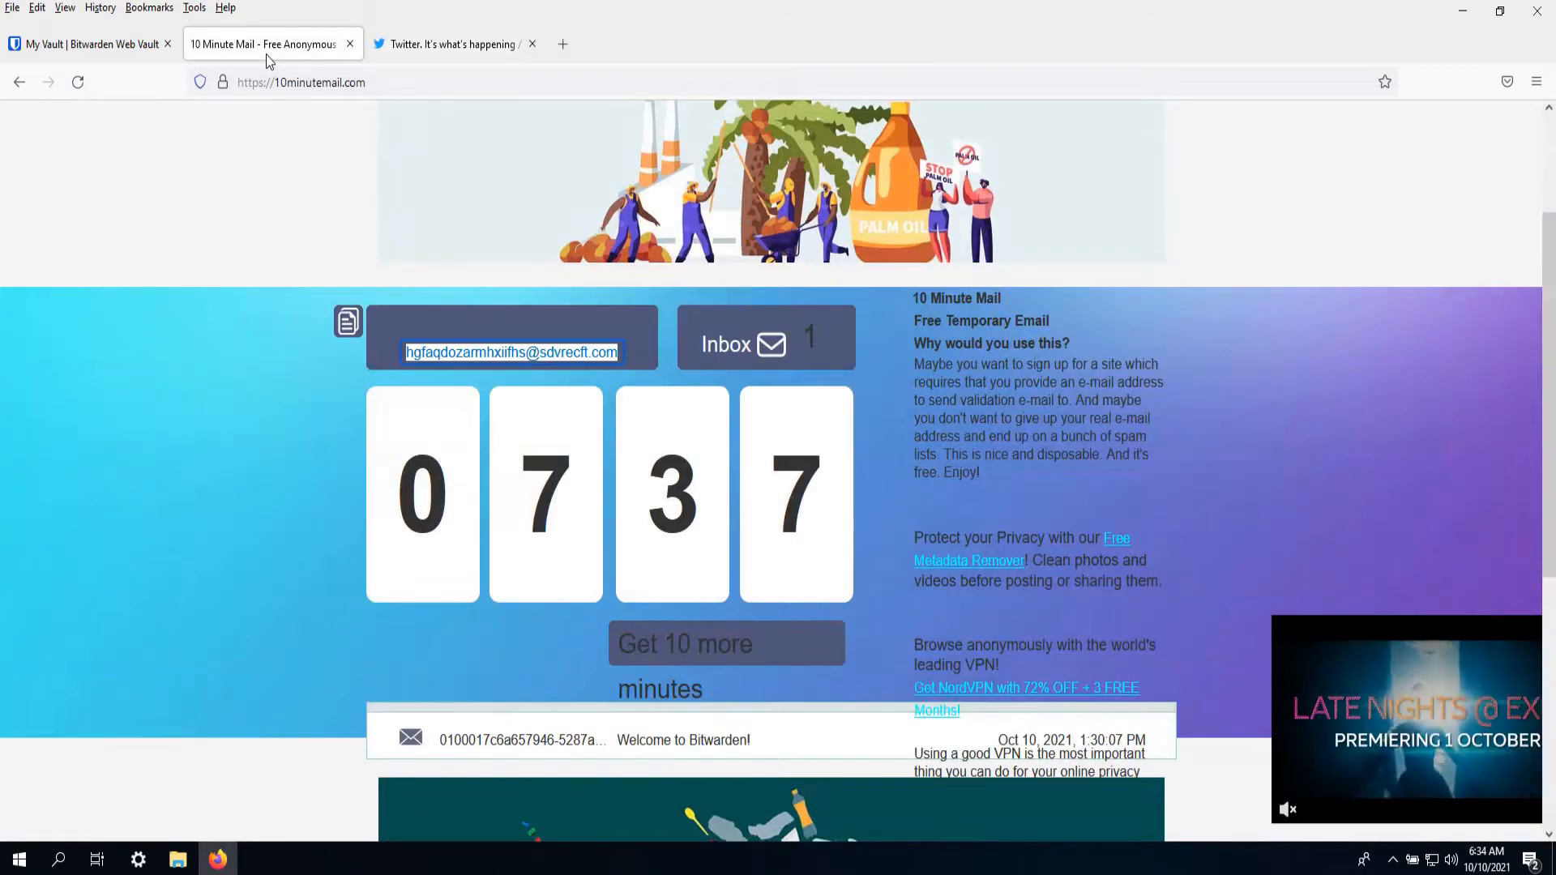
scroll(163, 312, down, 5)
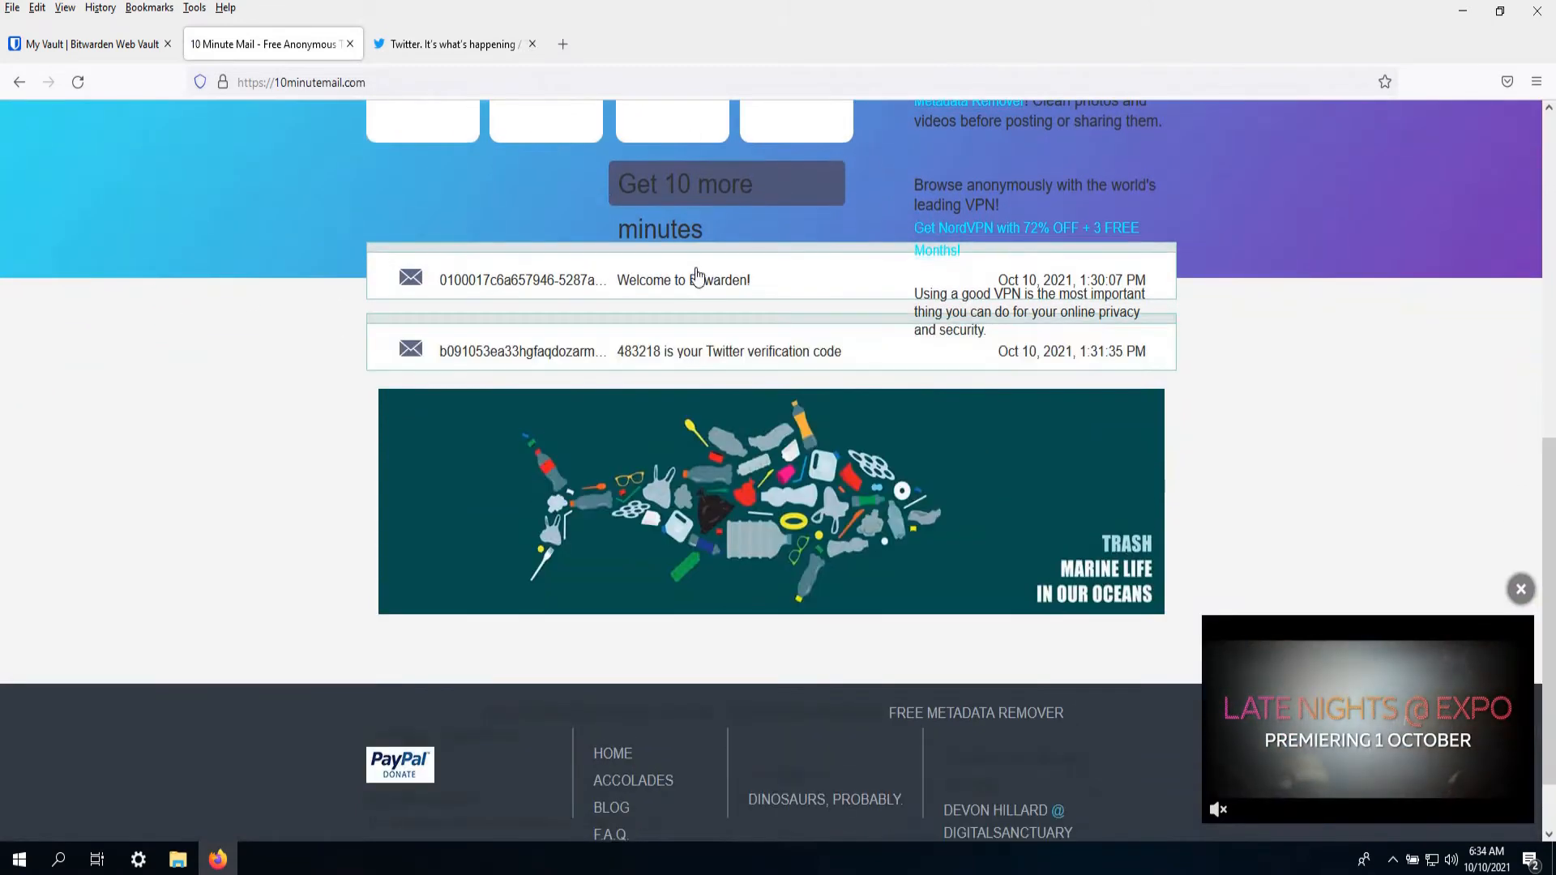
click(766, 357)
scroll(684, 541, down, 3)
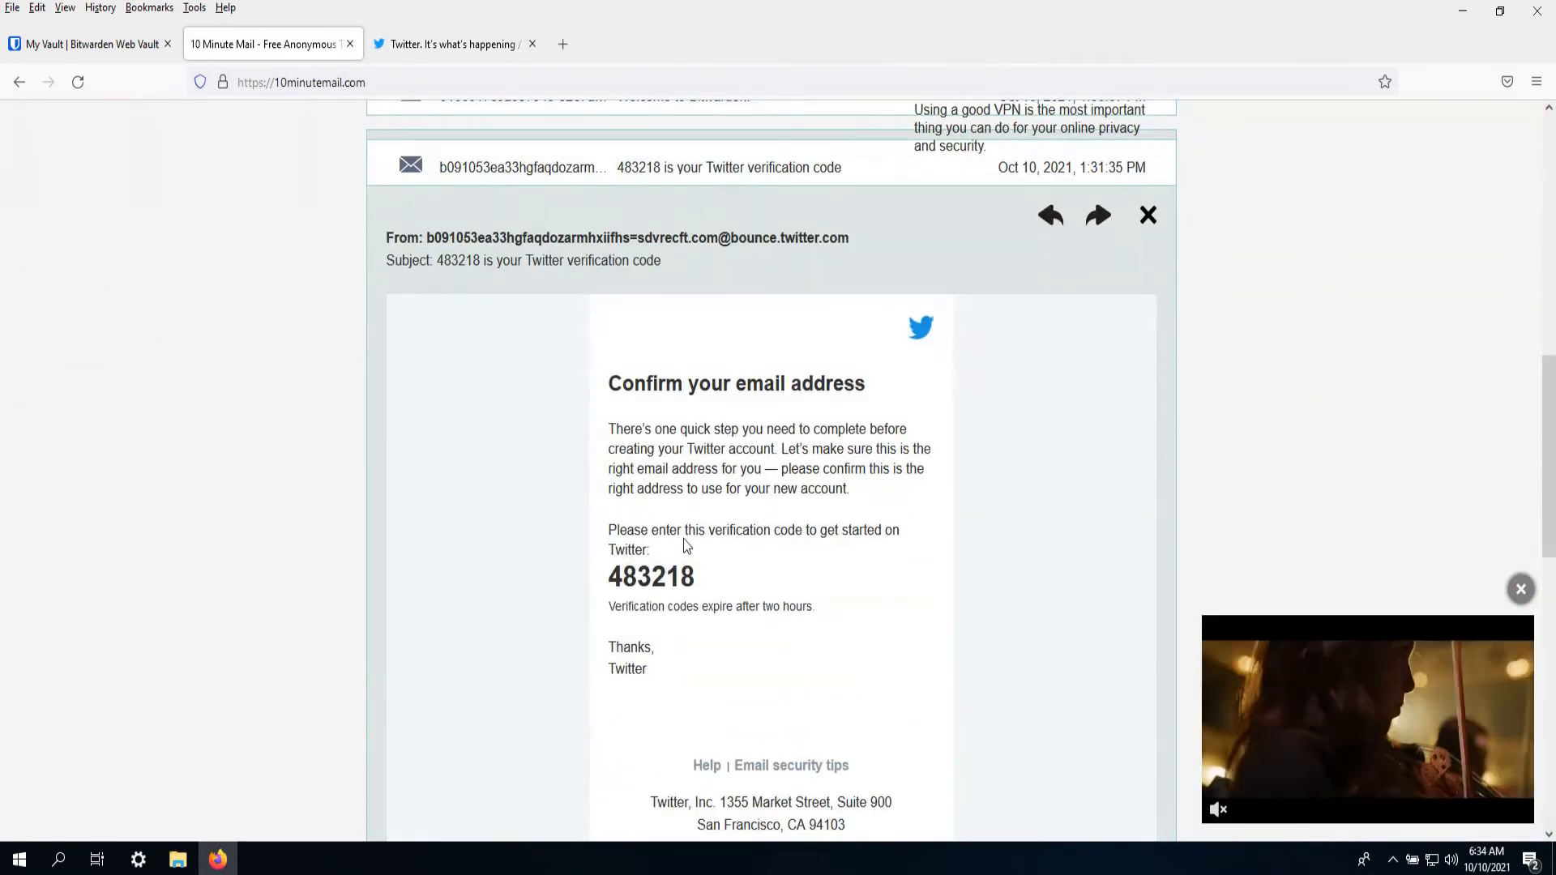
scroll(502, 362, up, 3)
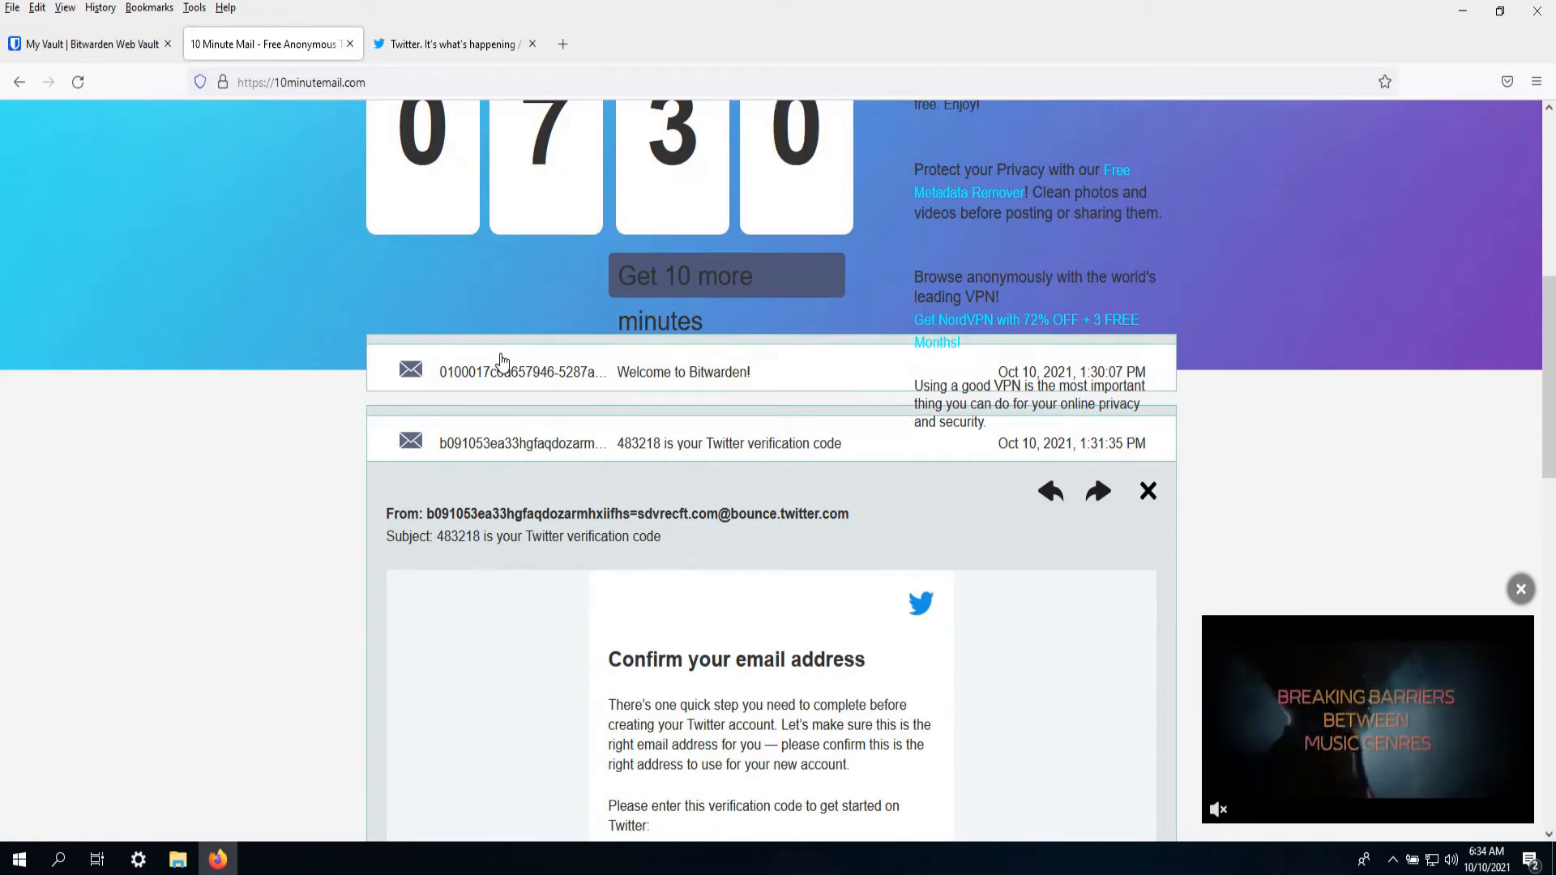
click(1520, 591)
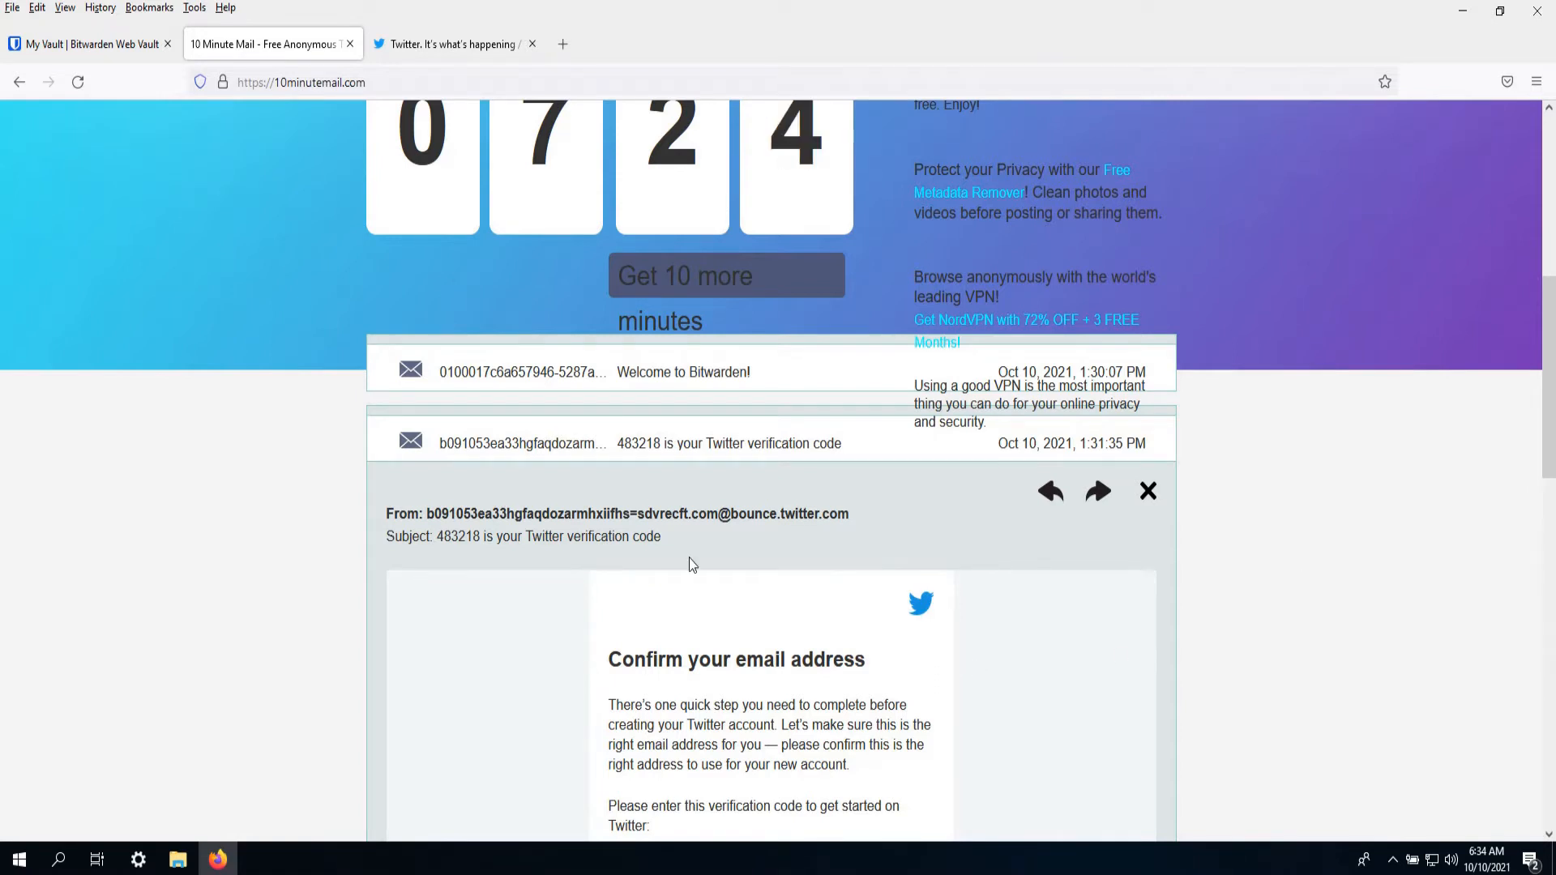
scroll(383, 577, down, 2)
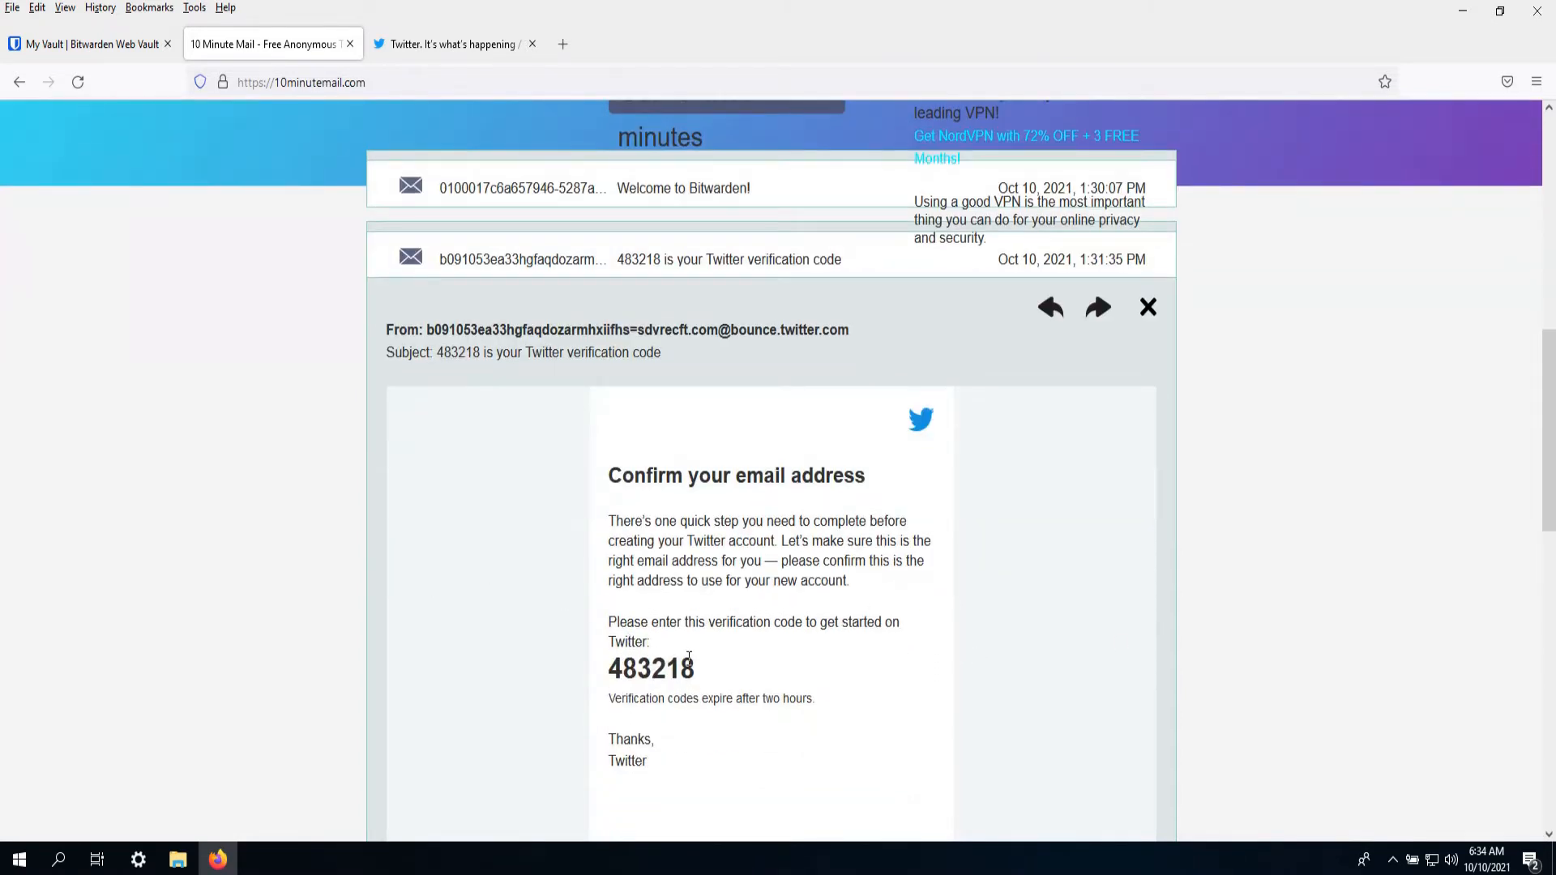
drag(693, 669, 608, 474)
click(714, 683)
drag(700, 669, 608, 669)
click(458, 47)
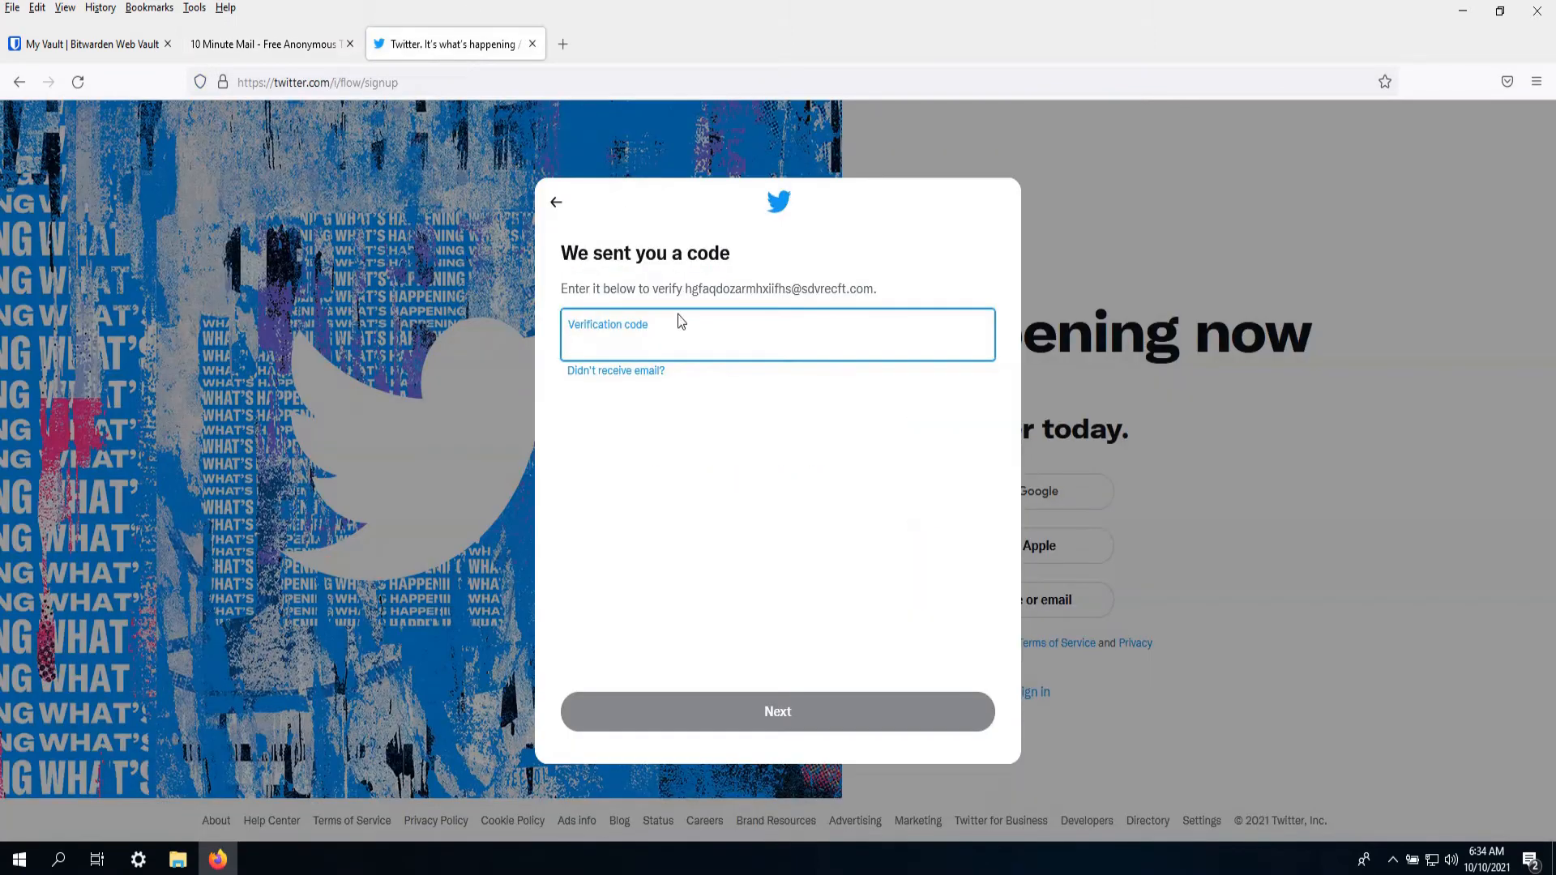
key(ctrl+v)
key(ctrl+a)
key(BackSpace)
- Copy the verification code from the 10 Minute Mail message, paste it into Twitter's Verification code field and continue
click(325, 44)
key(ctrl+c)
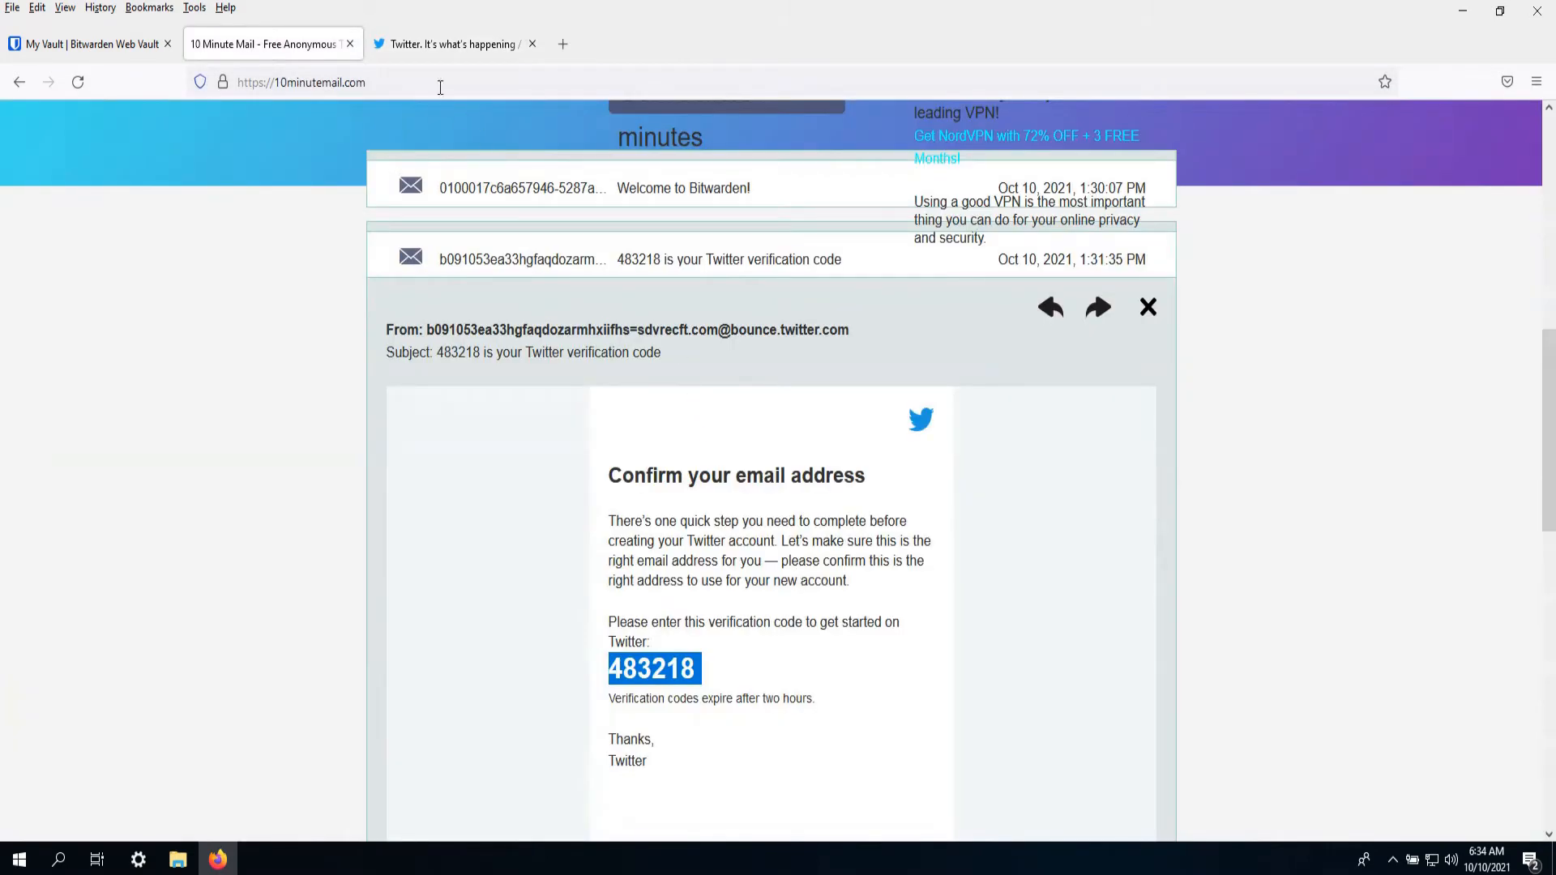
click(454, 44)
key(ctrl+v)
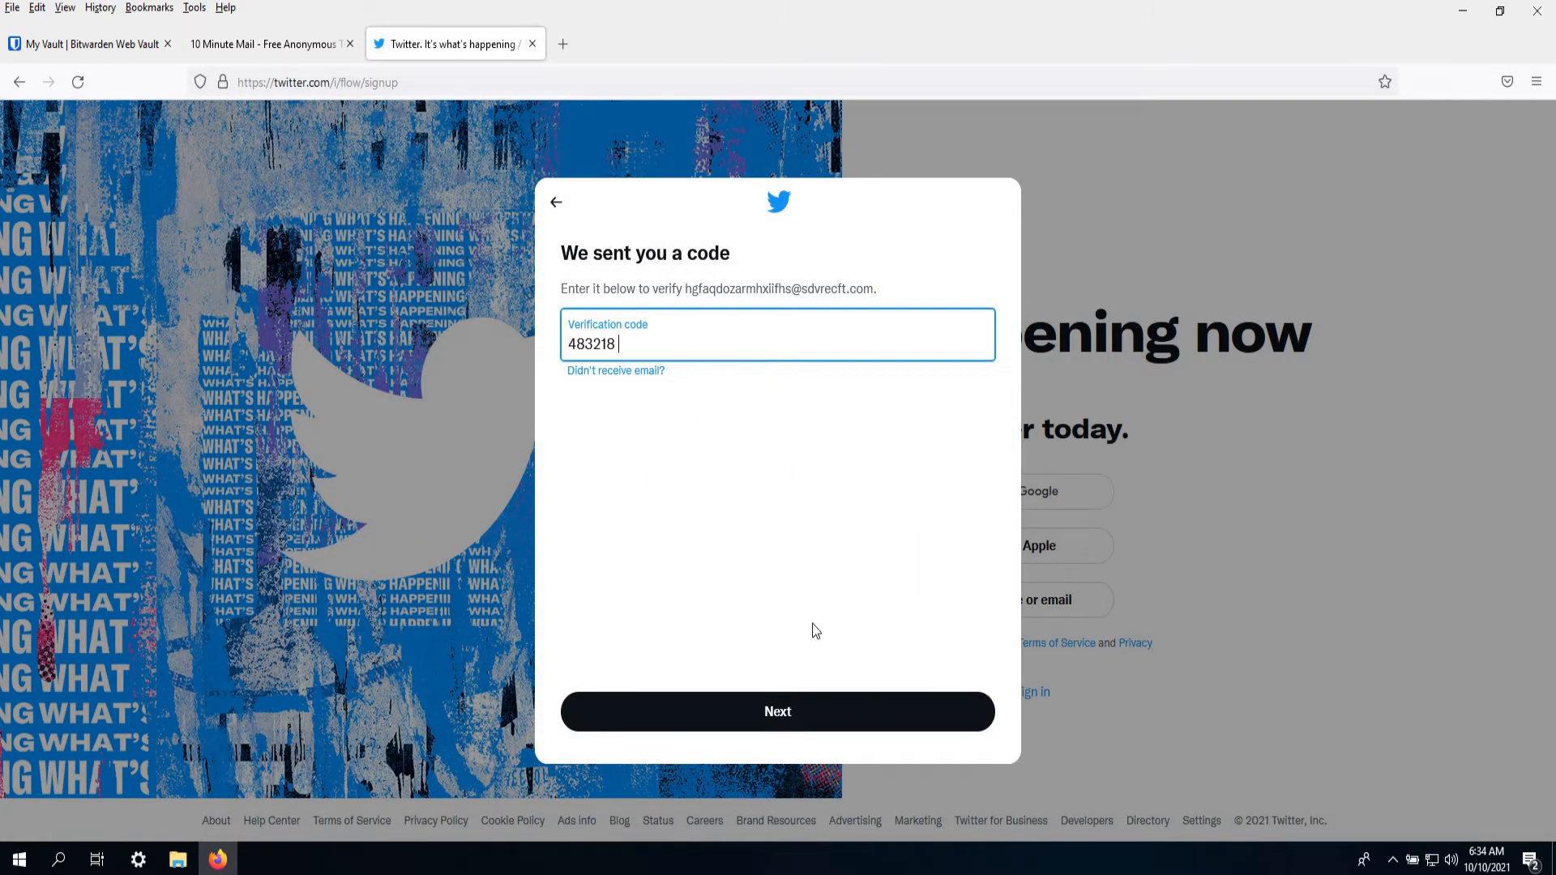
click(803, 719)
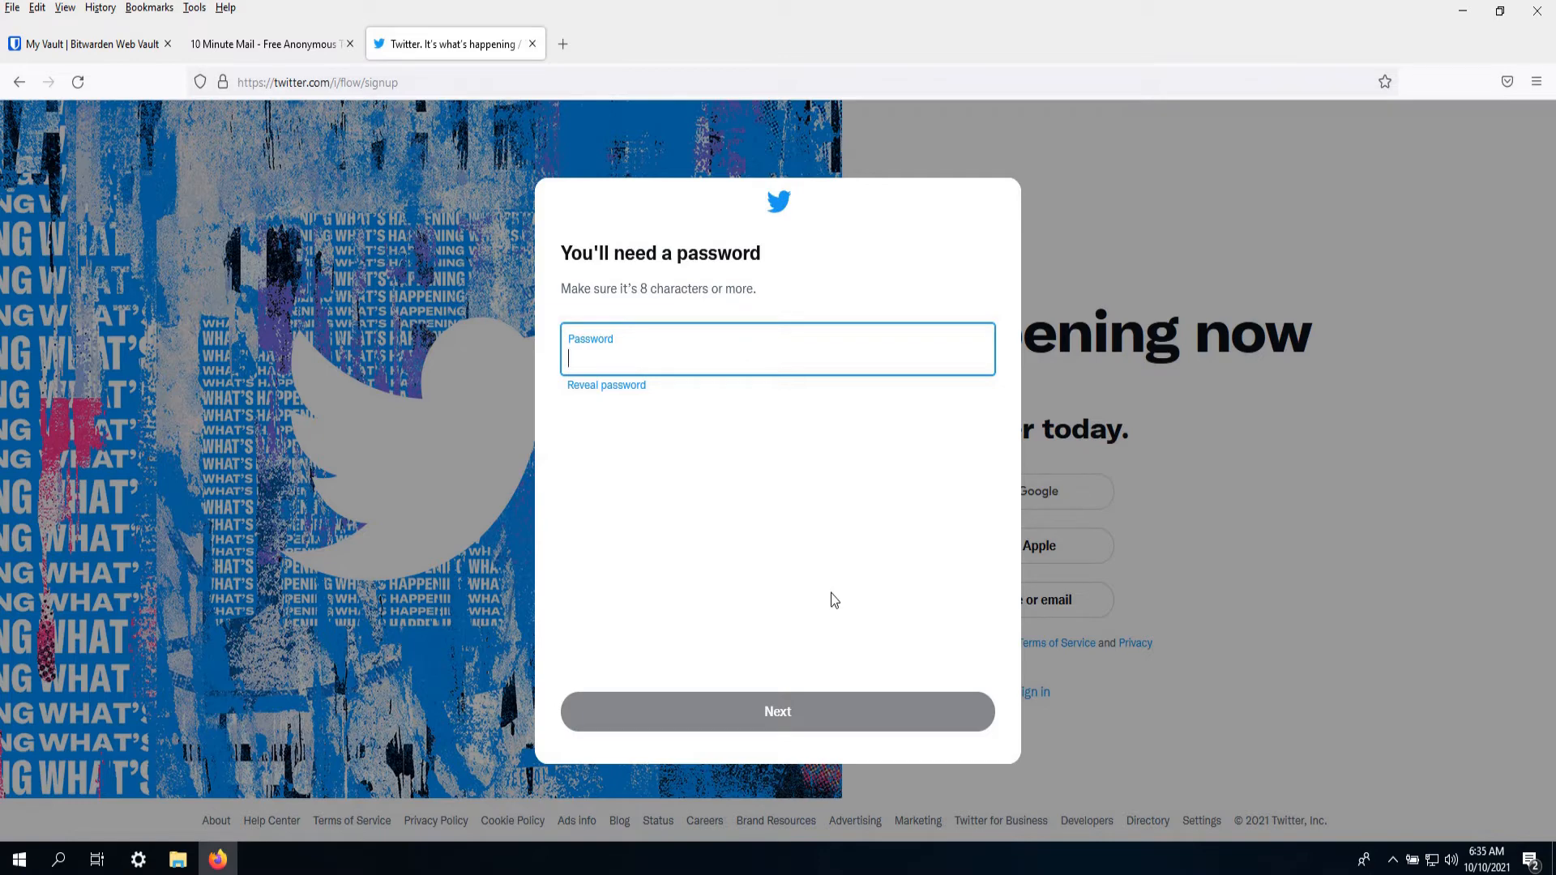
click(237, 51)
click(105, 45)
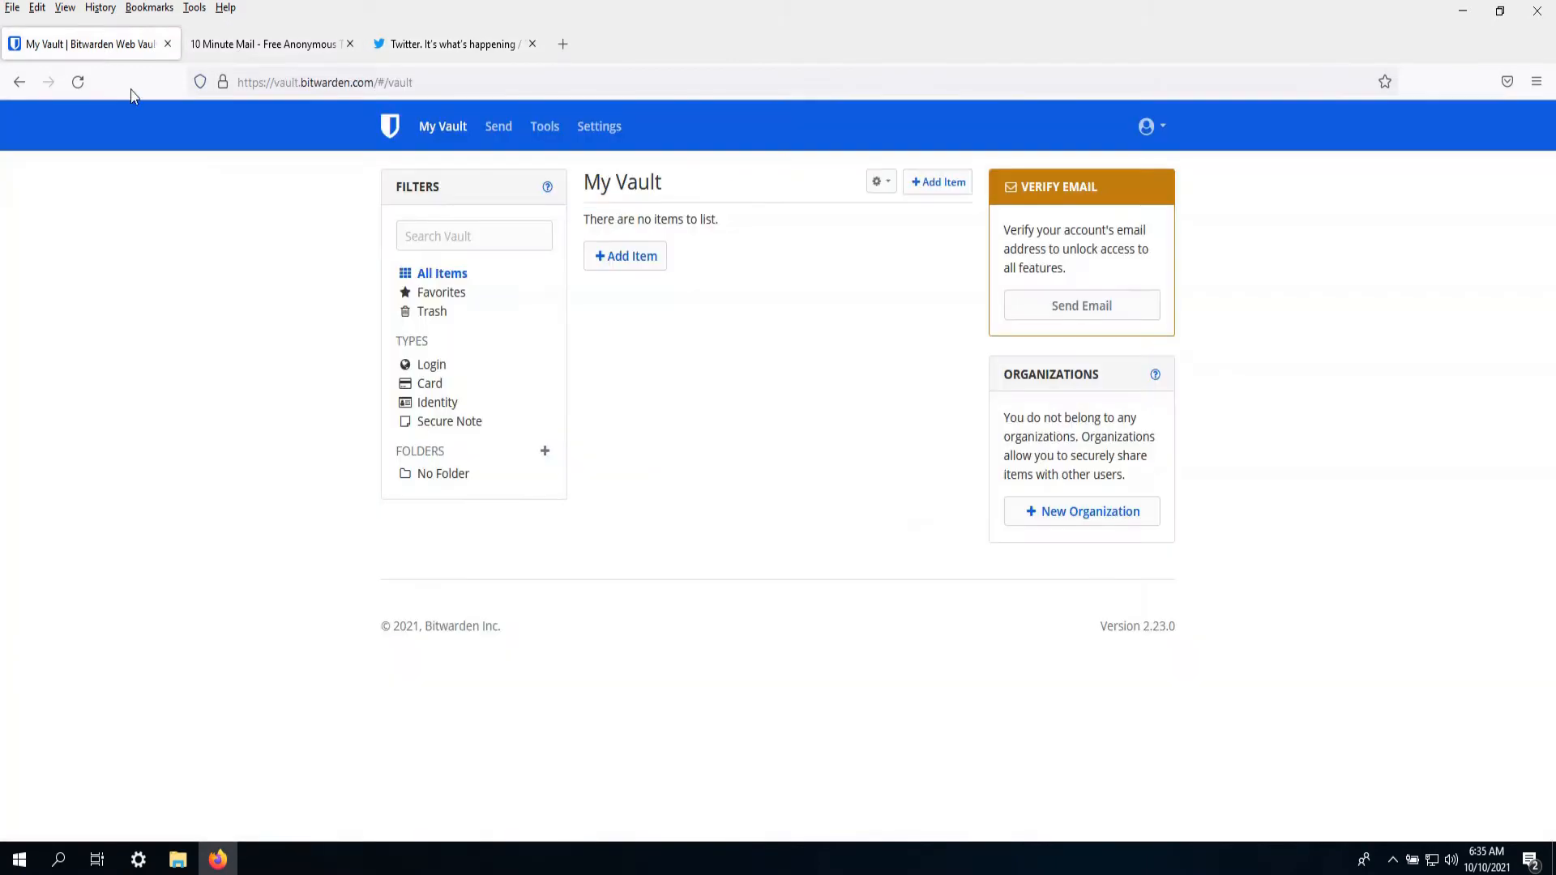
click(490, 50)
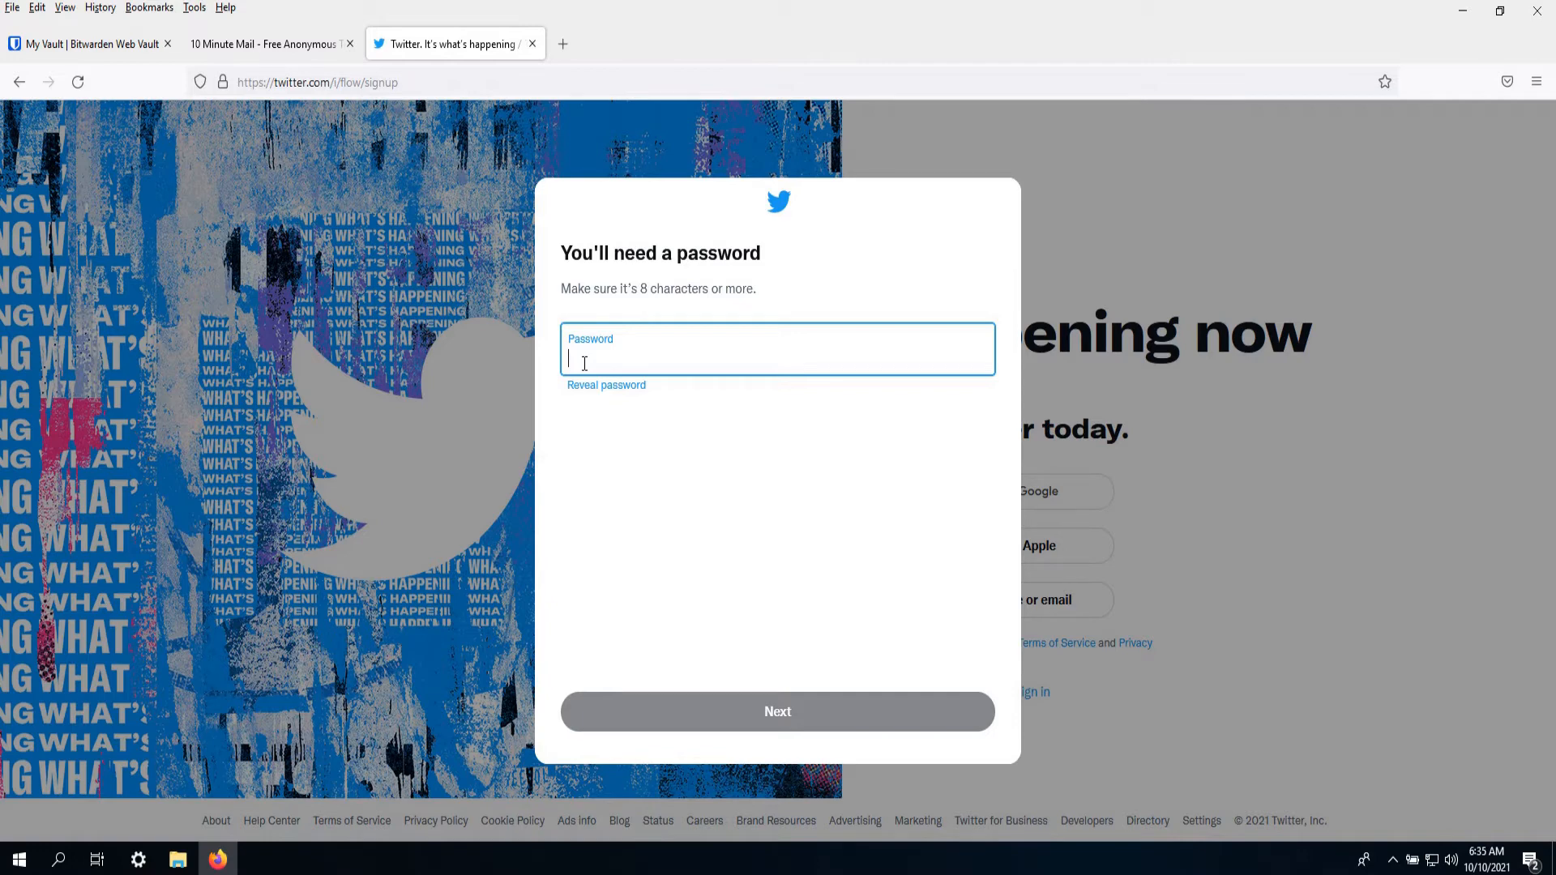
- In Bitwarden's Password Generator, include the !@#$%^&* characters, turn off Avoid Ambiguous Characters and set the length to 21
click(93, 46)
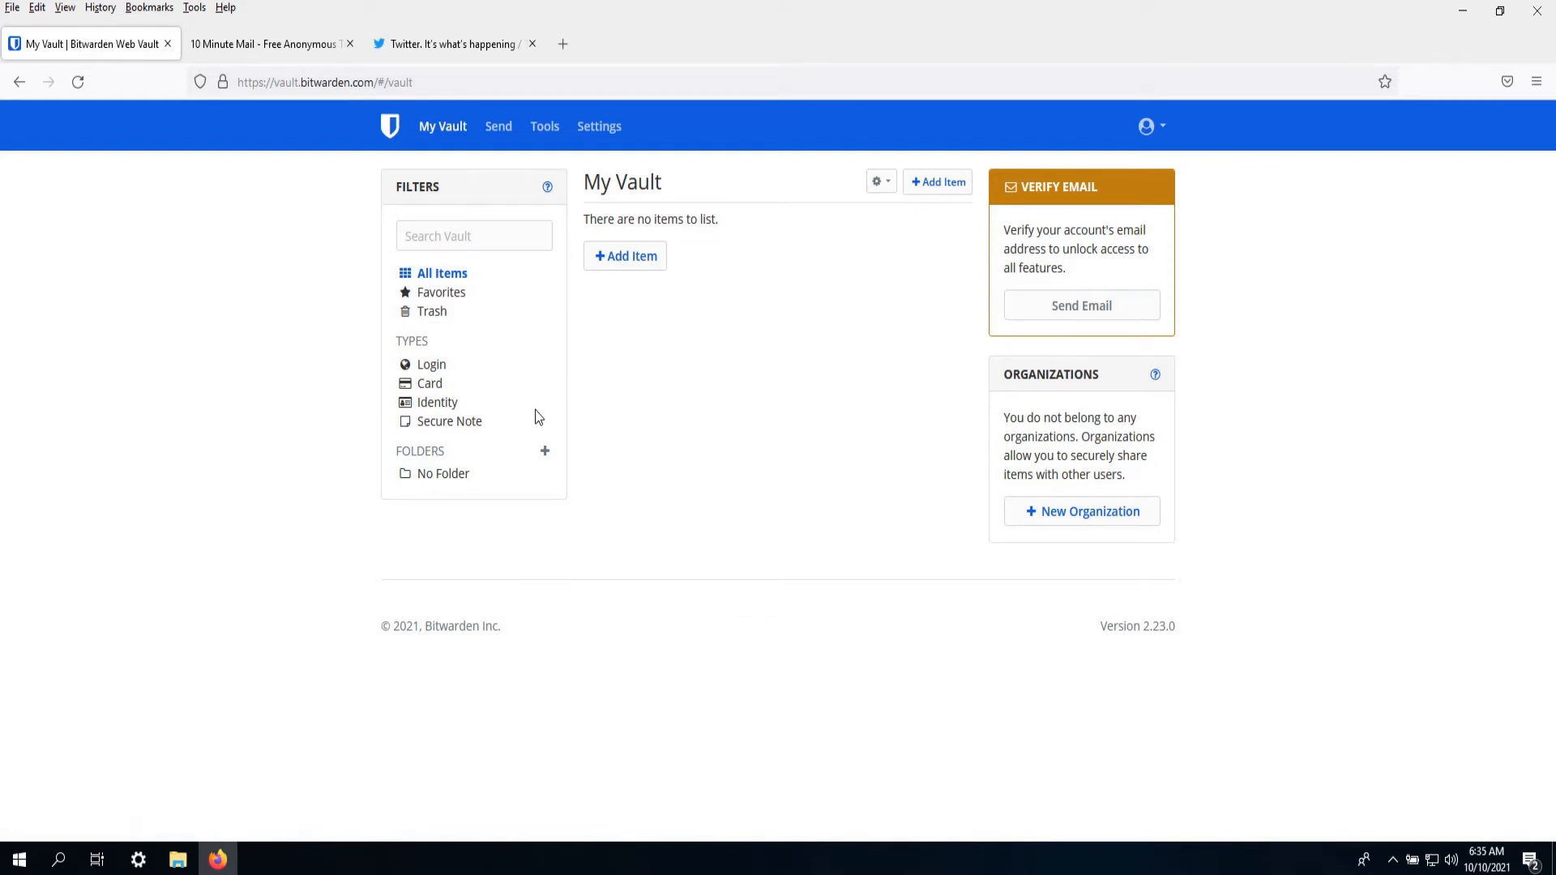
click(545, 128)
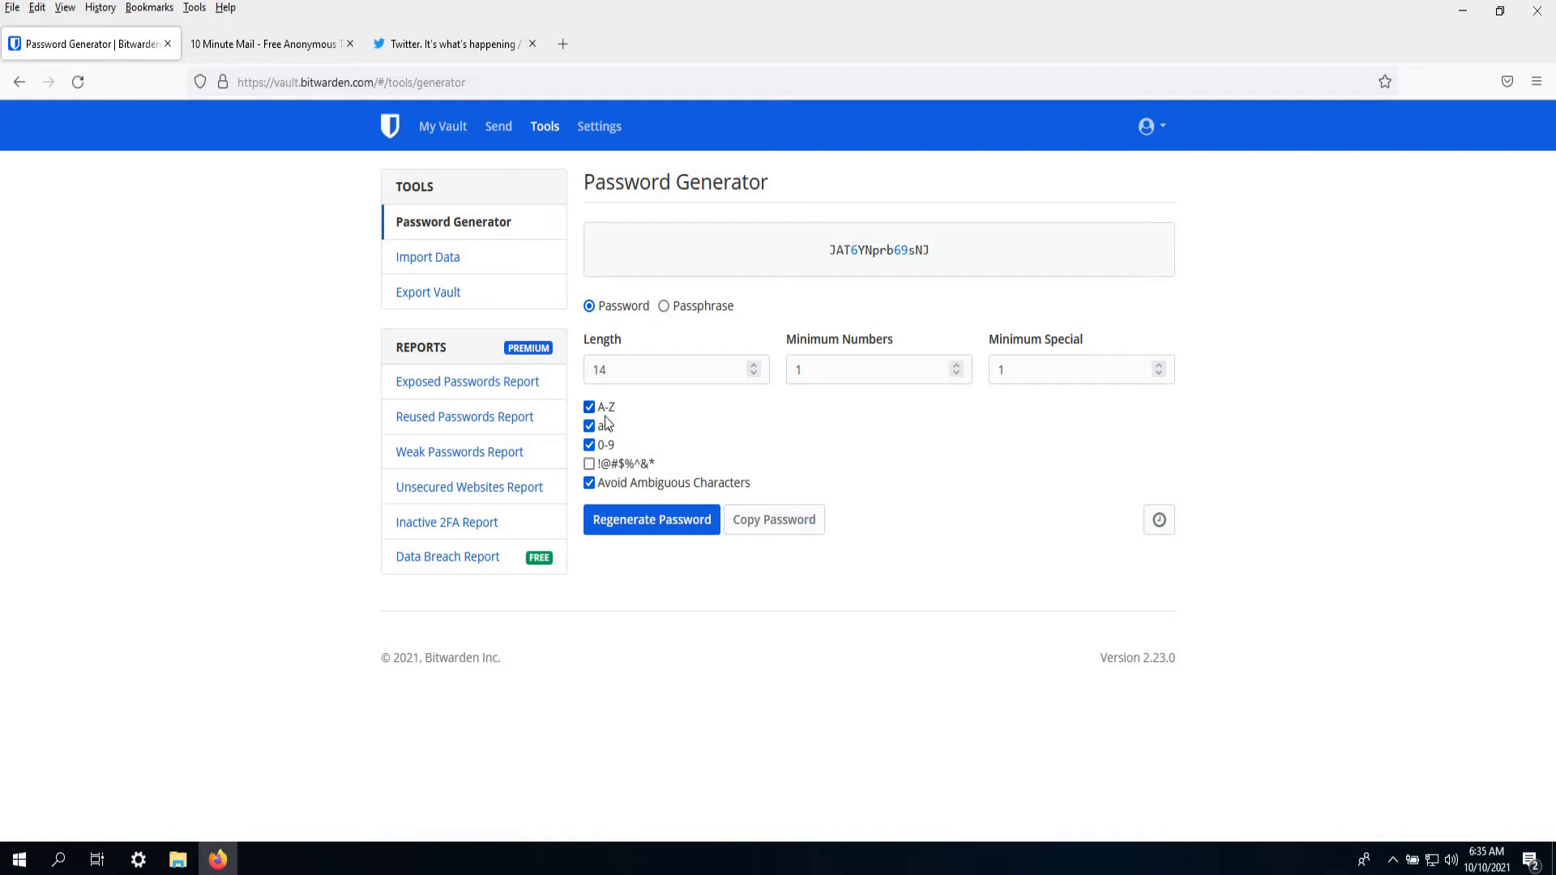
click(620, 465)
double_click(716, 364)
text(21)
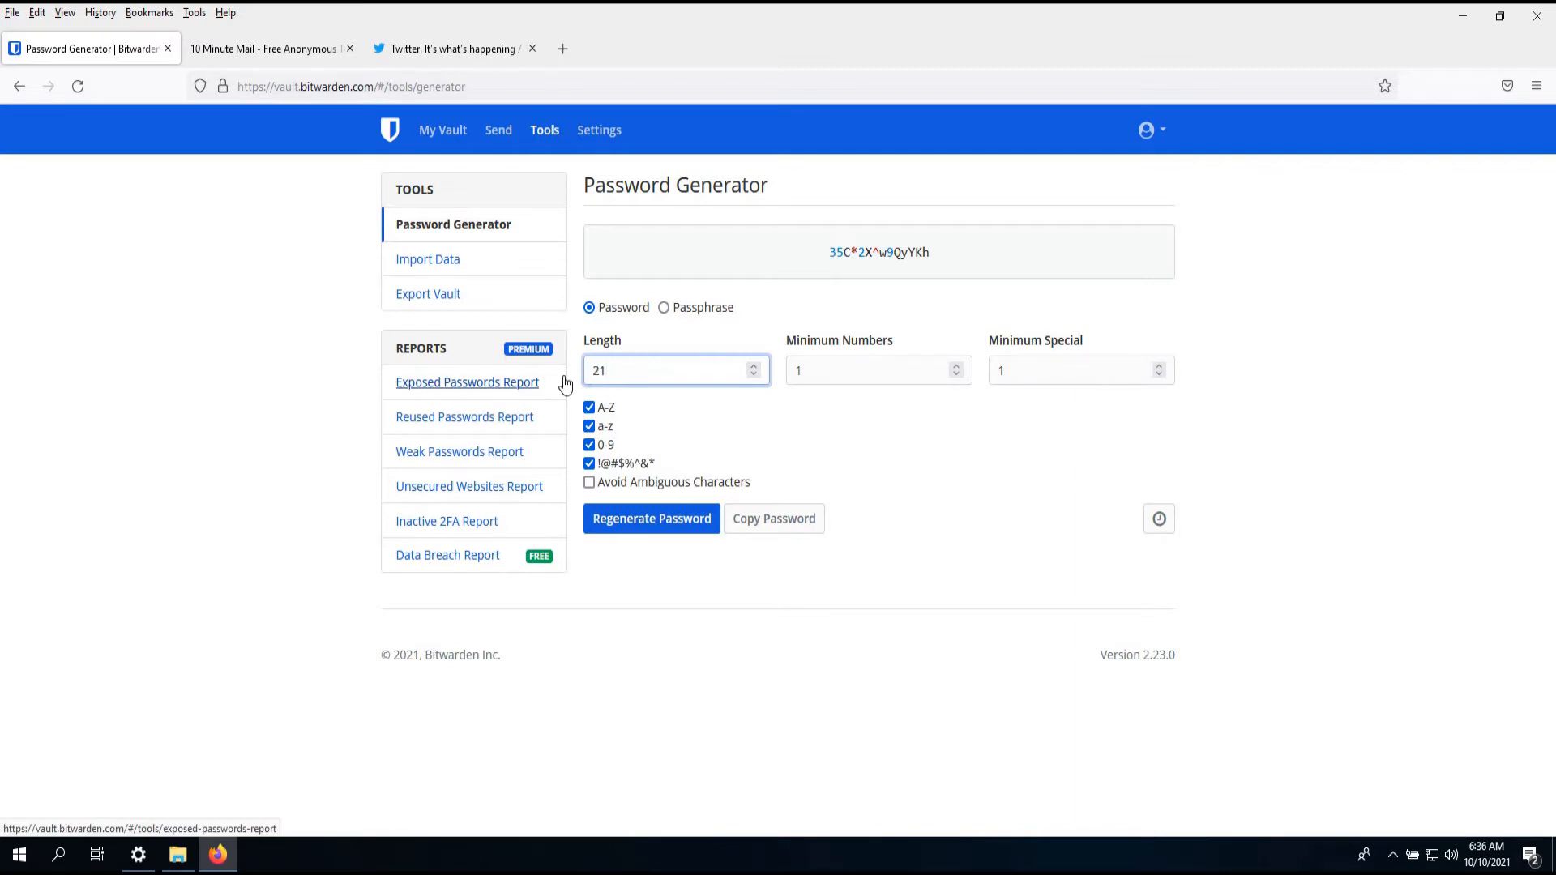
- Regenerate the password several times with the current generator options
click(707, 531)
click(710, 529)
click(713, 525)
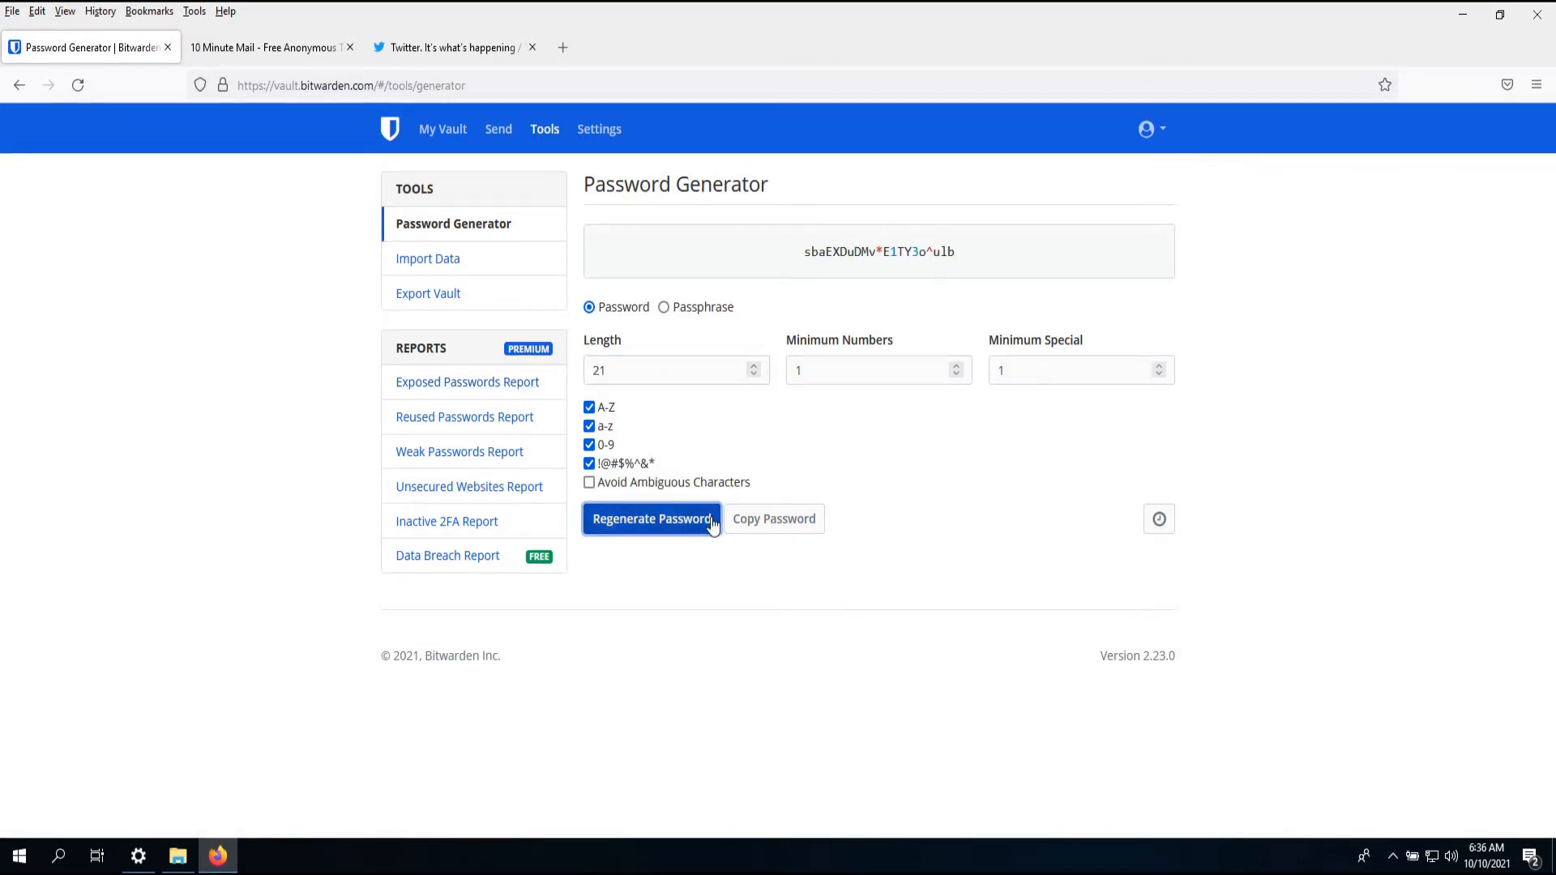
click(709, 525)
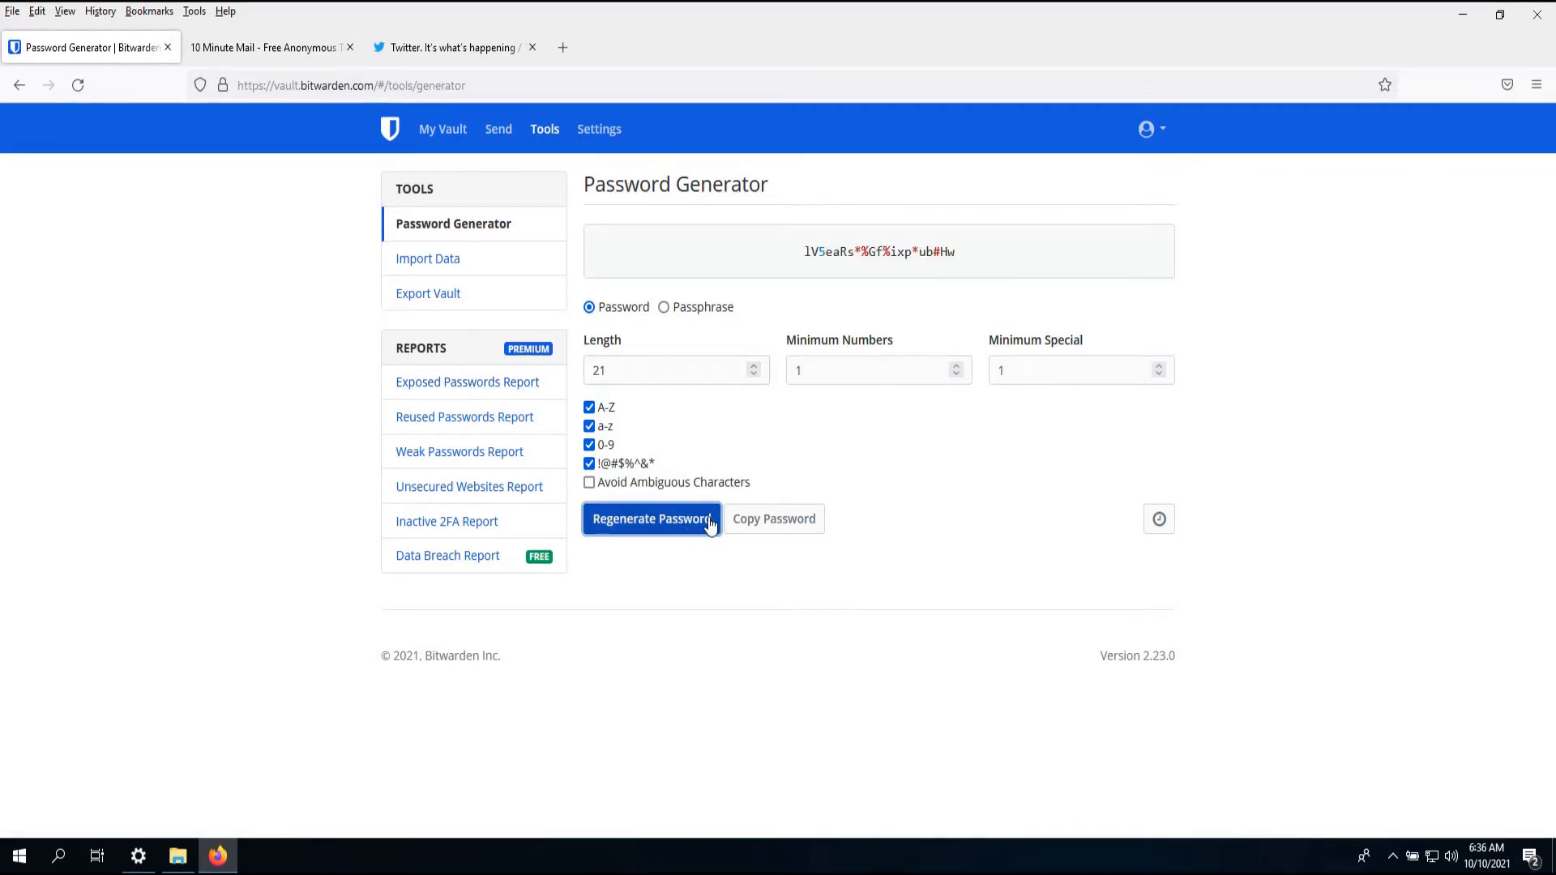
click(613, 526)
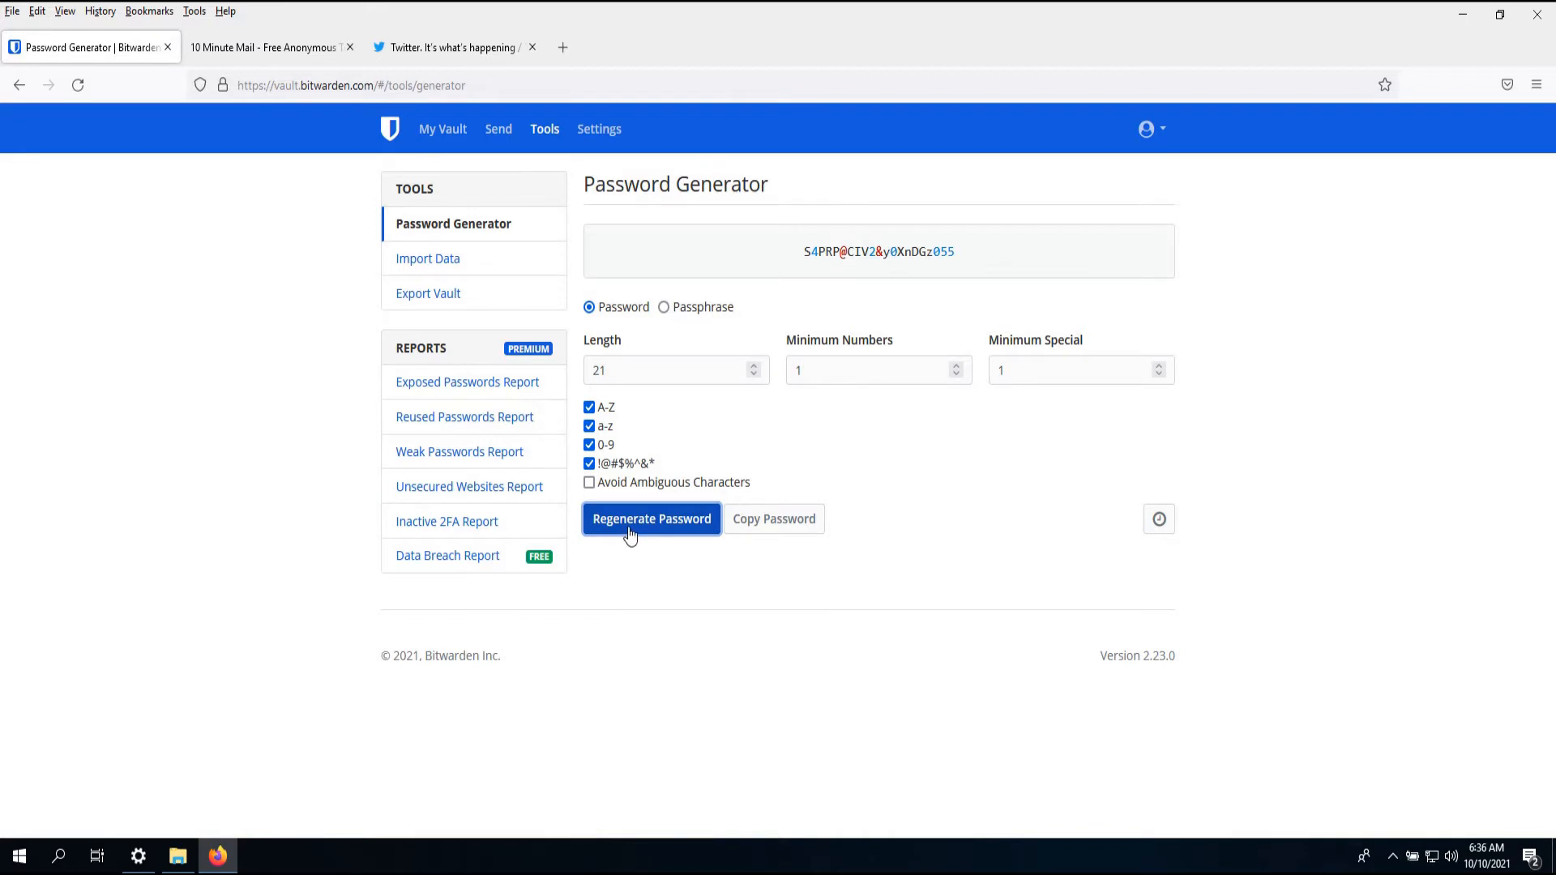
click(631, 536)
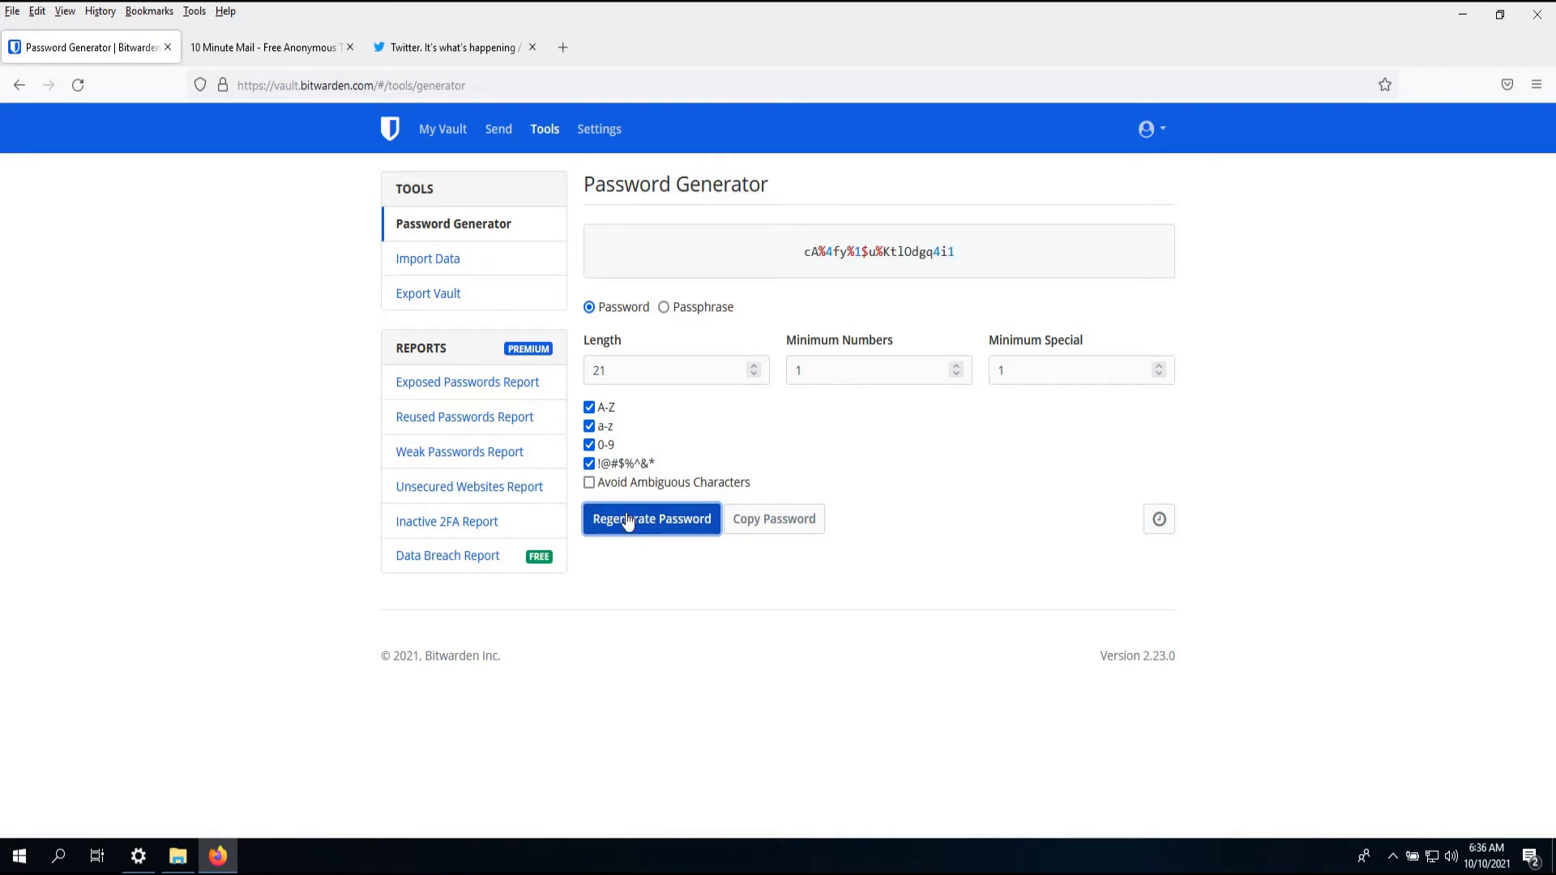
- Copy the generated password from Bitwarden, paste it into Twitter's Password field and continue the sign-up
drag(950, 251, 803, 282)
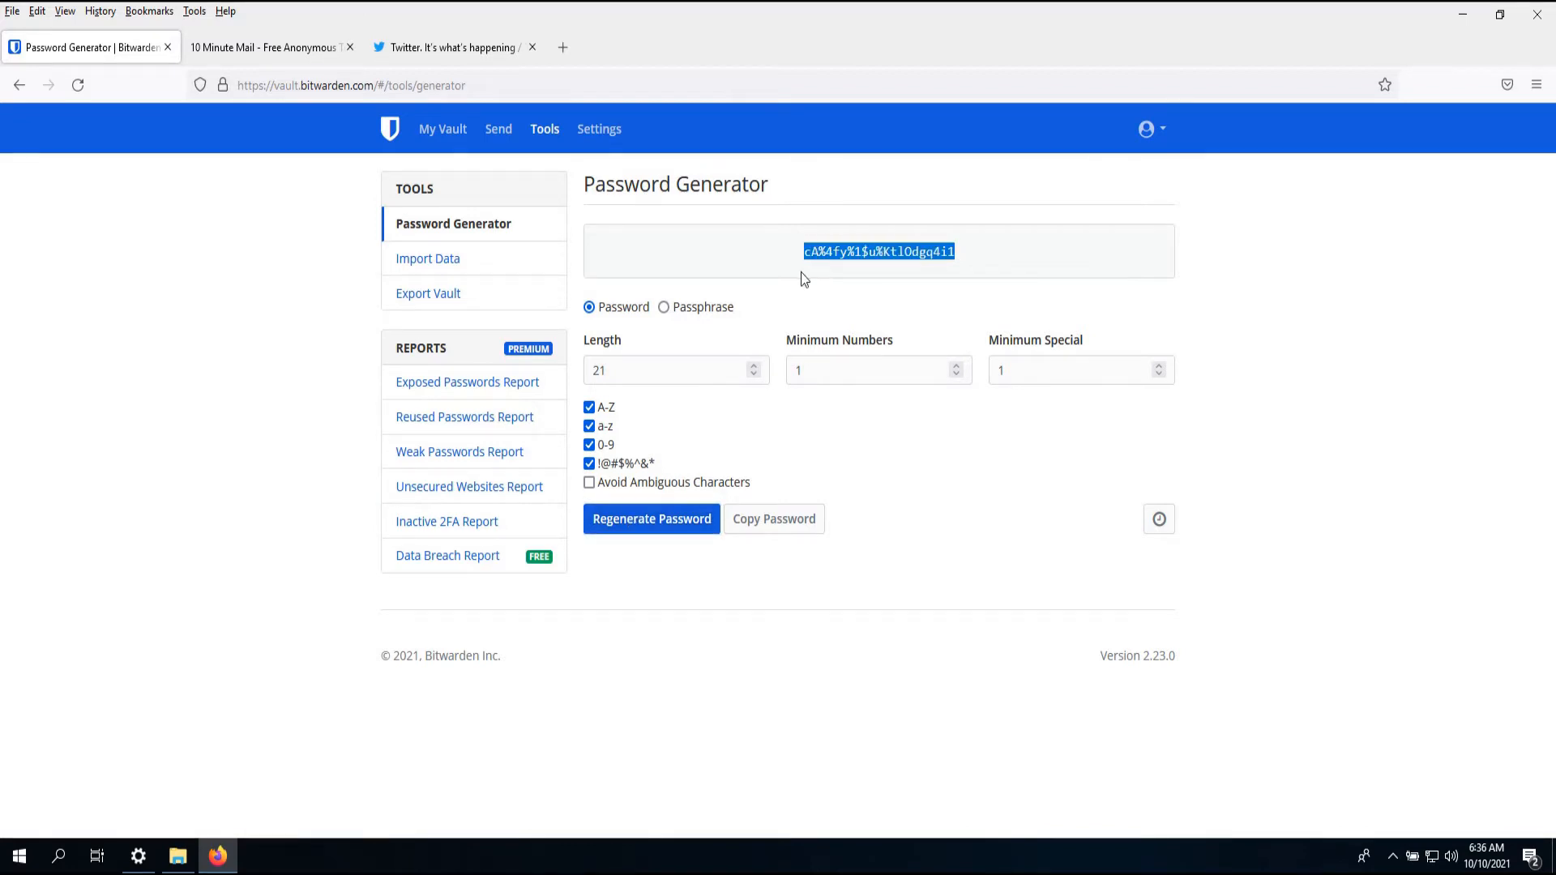
click(711, 360)
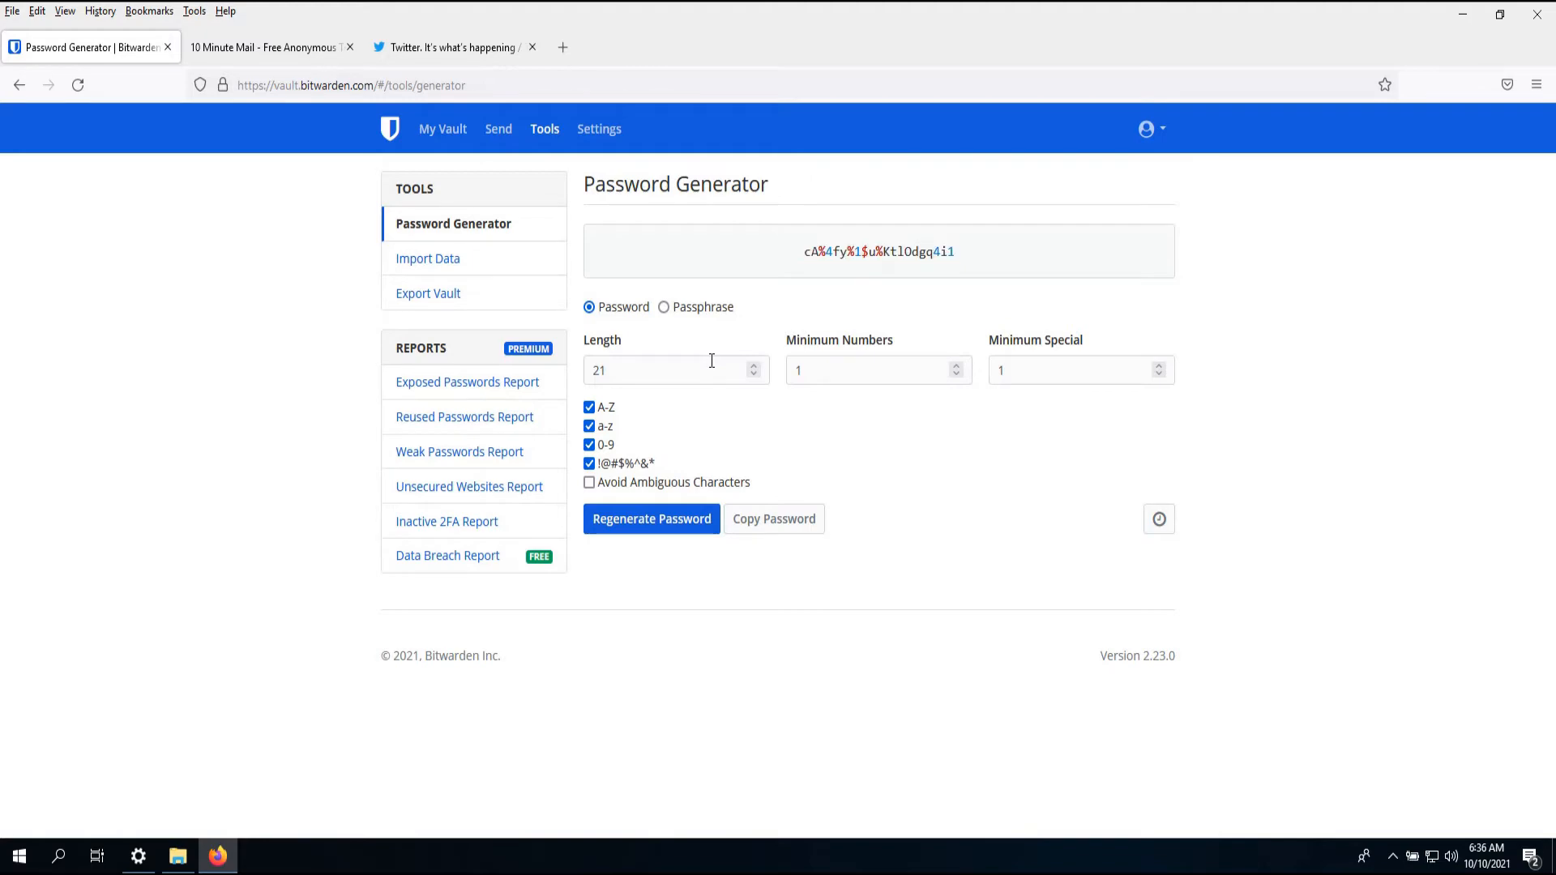
click(474, 47)
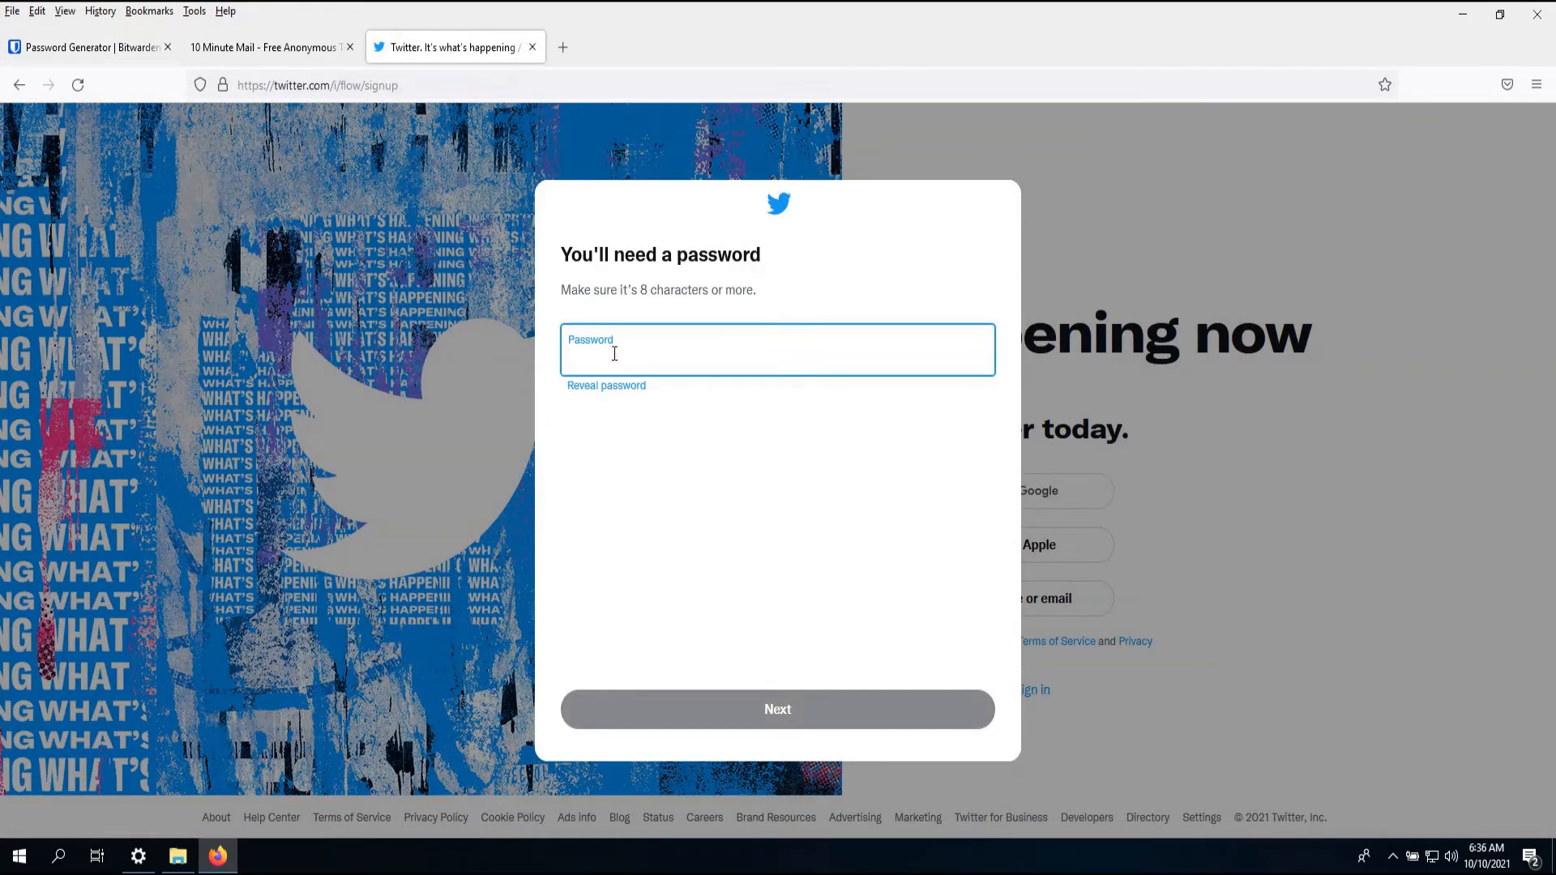
key(ctrl+v)
click(794, 709)
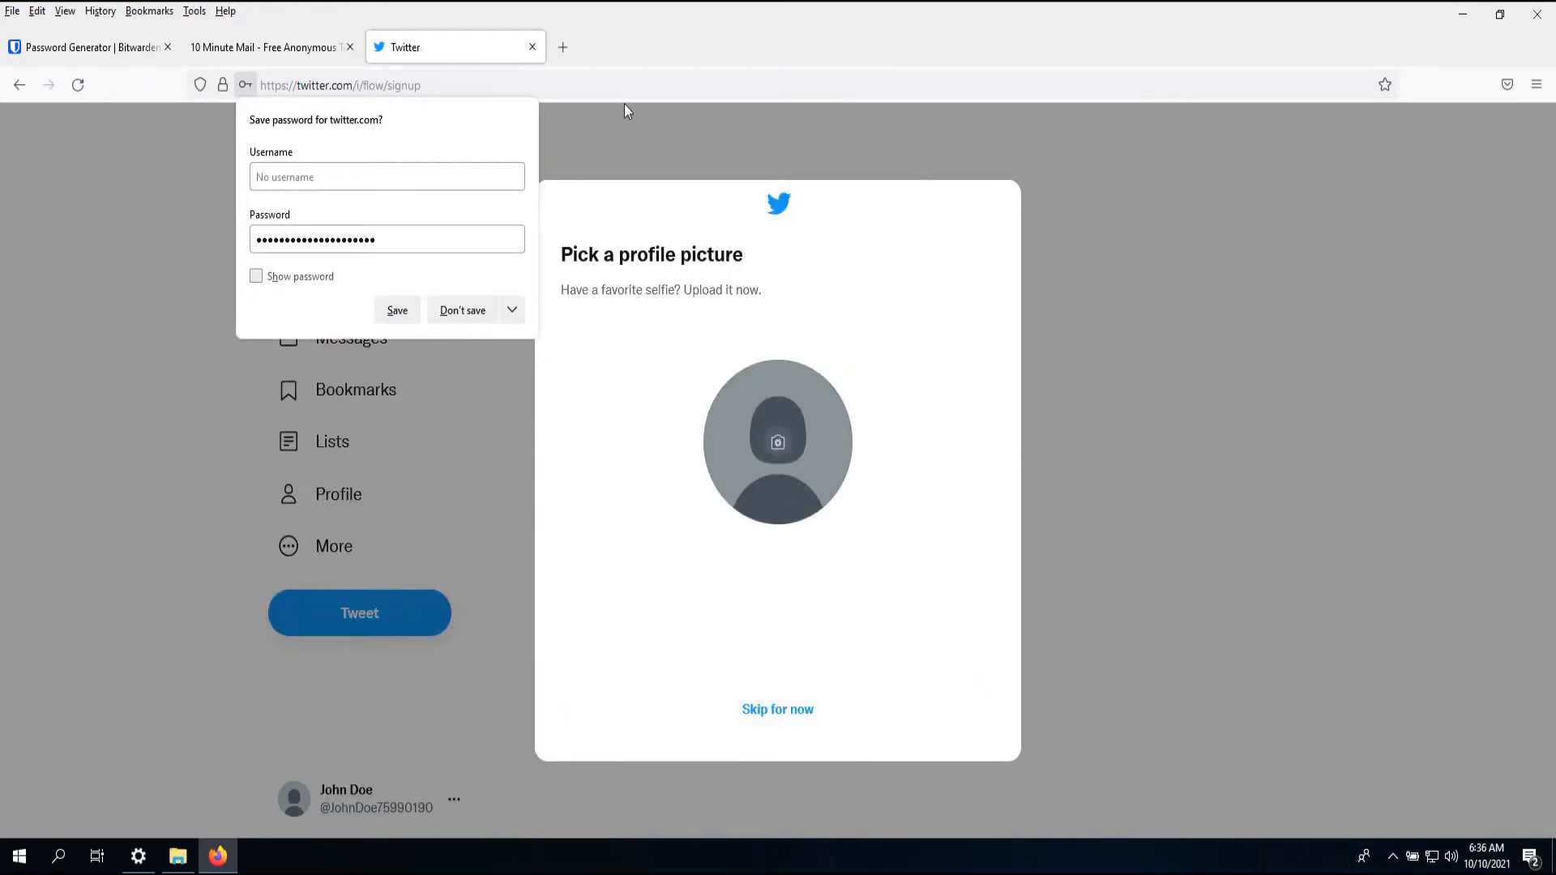
- In a new browser tab, search for "this person does not exist" and open the thispersondoesnotexist.com result
click(571, 48)
click(570, 79)
text(t)
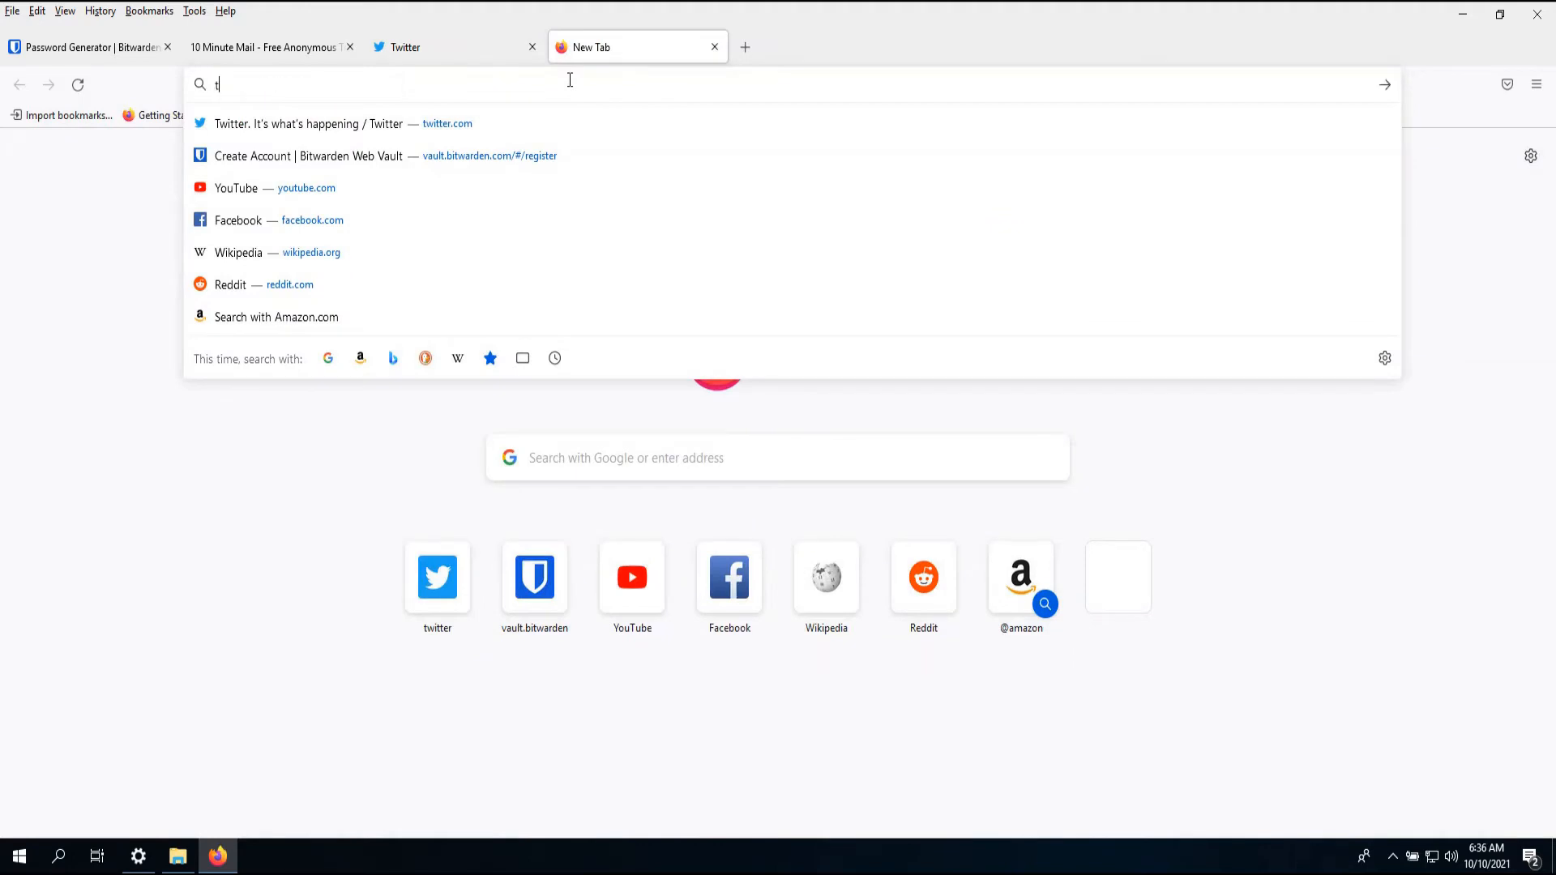
text(his perso)
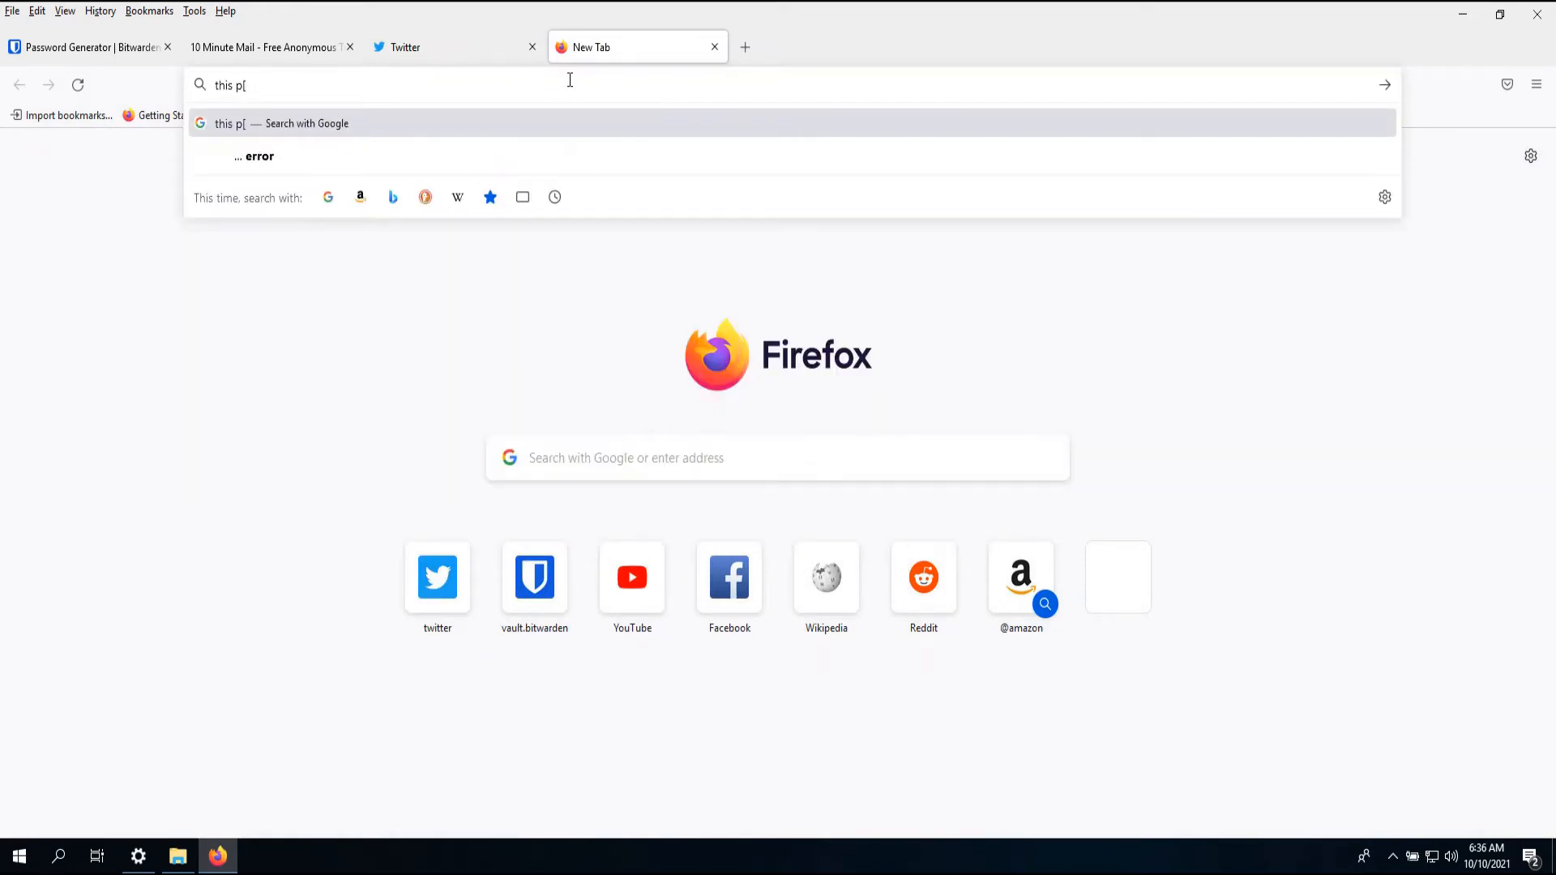
text(n does not )
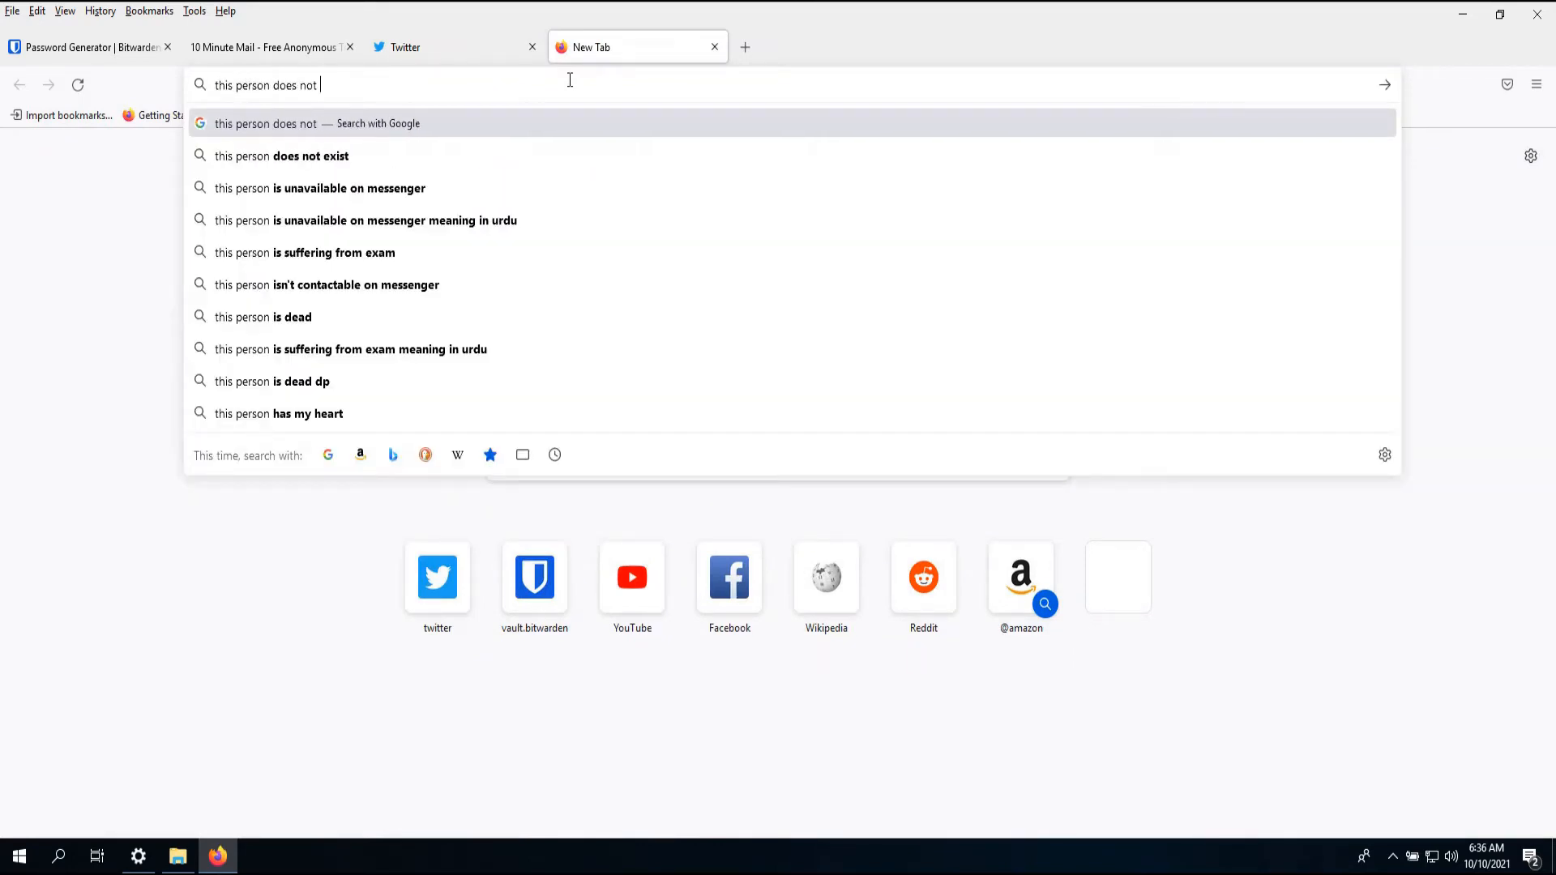
text(exist)
key(Return)
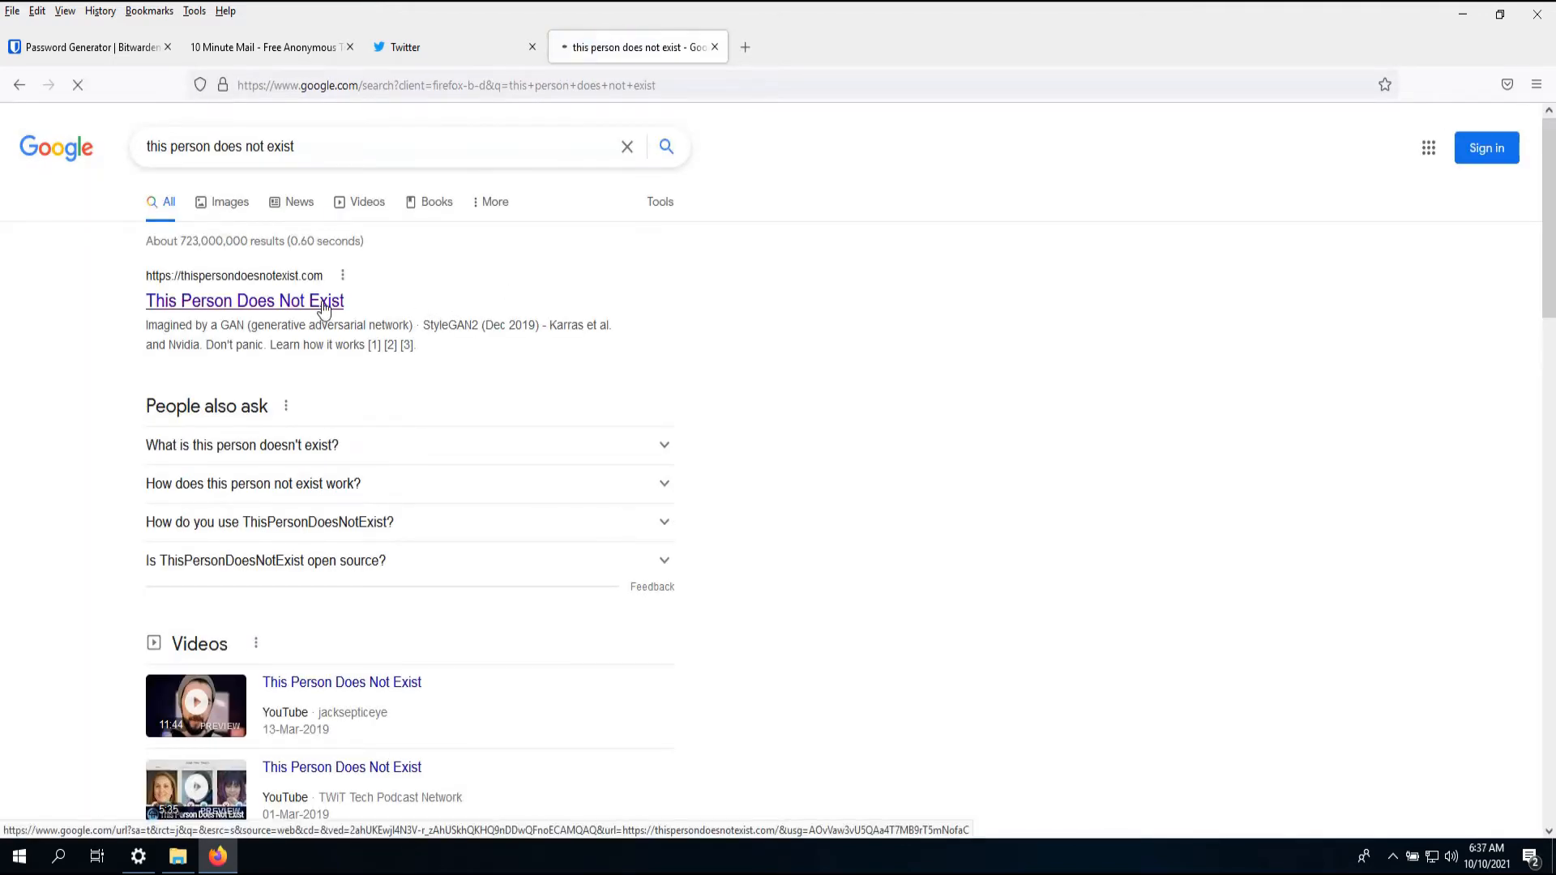
click(323, 304)
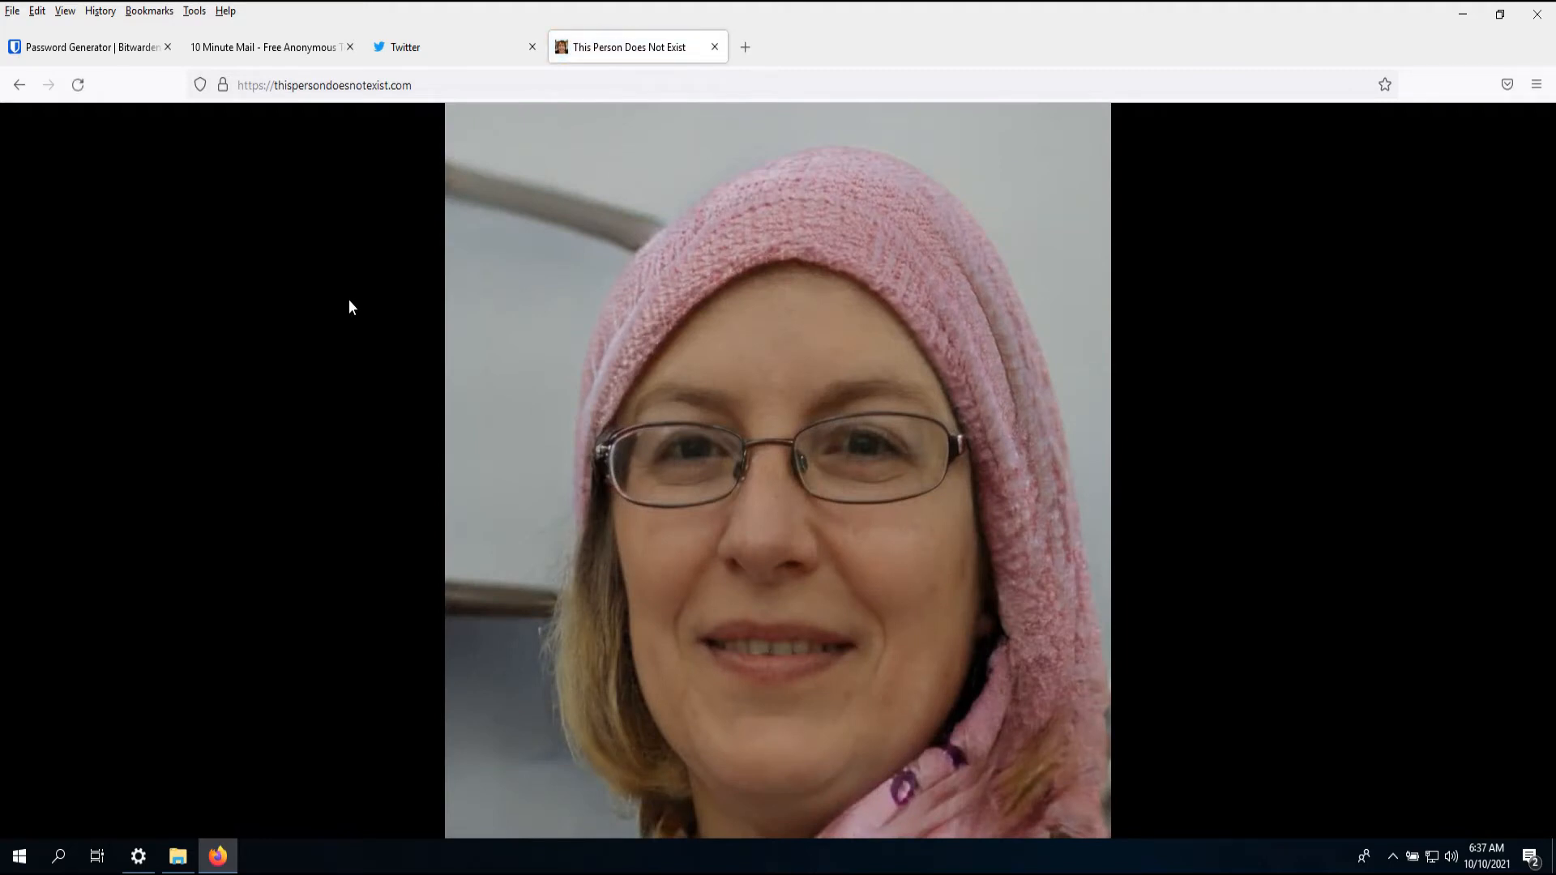
- Reload the page three times to generate a different face
key(F5)
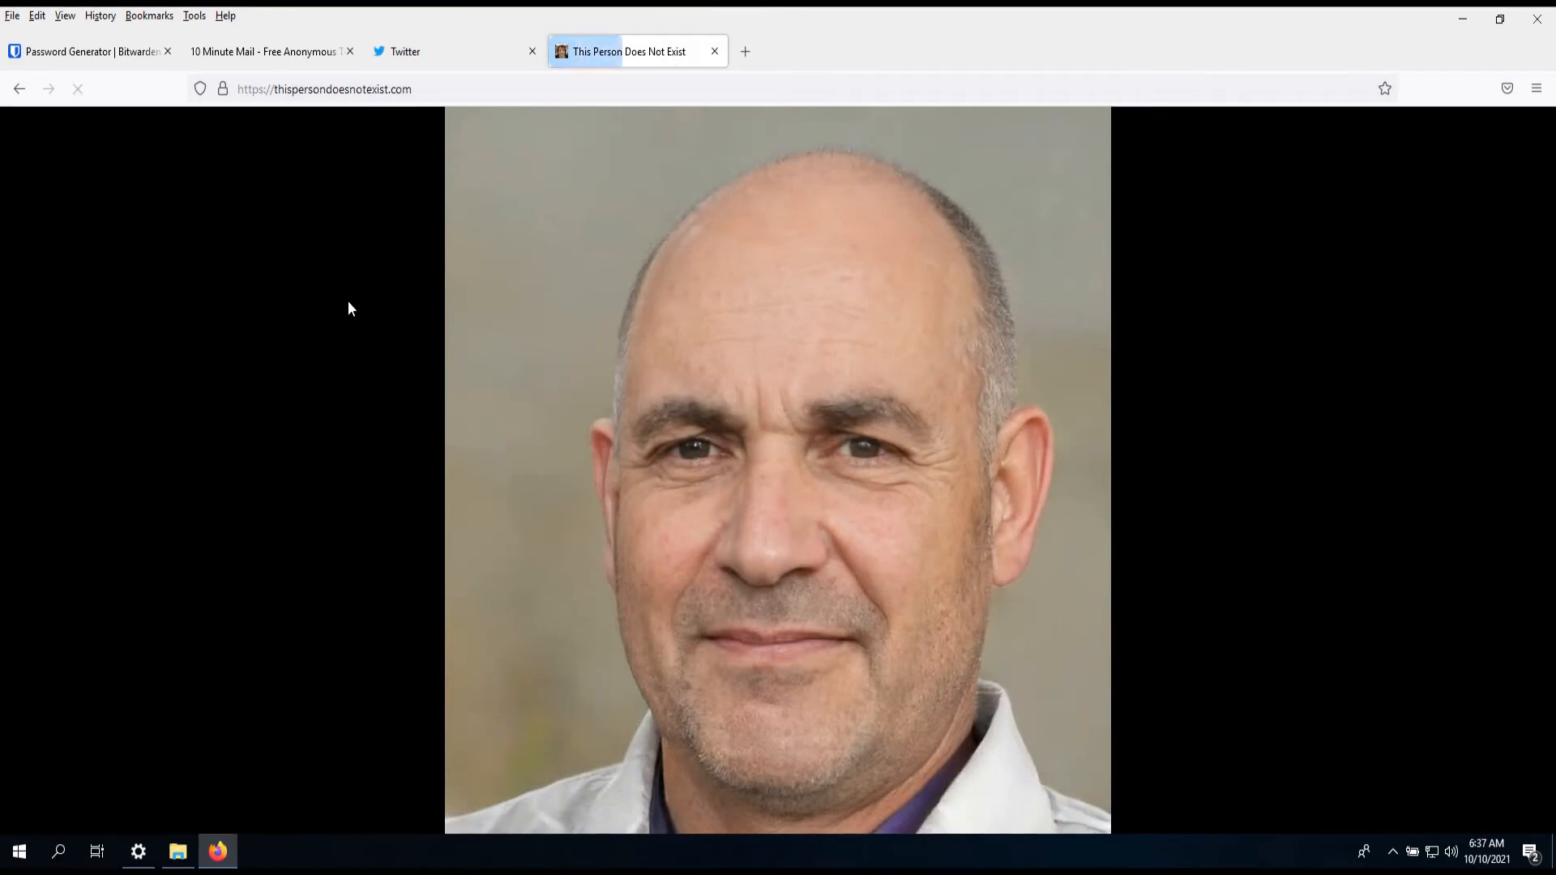
key(F5)
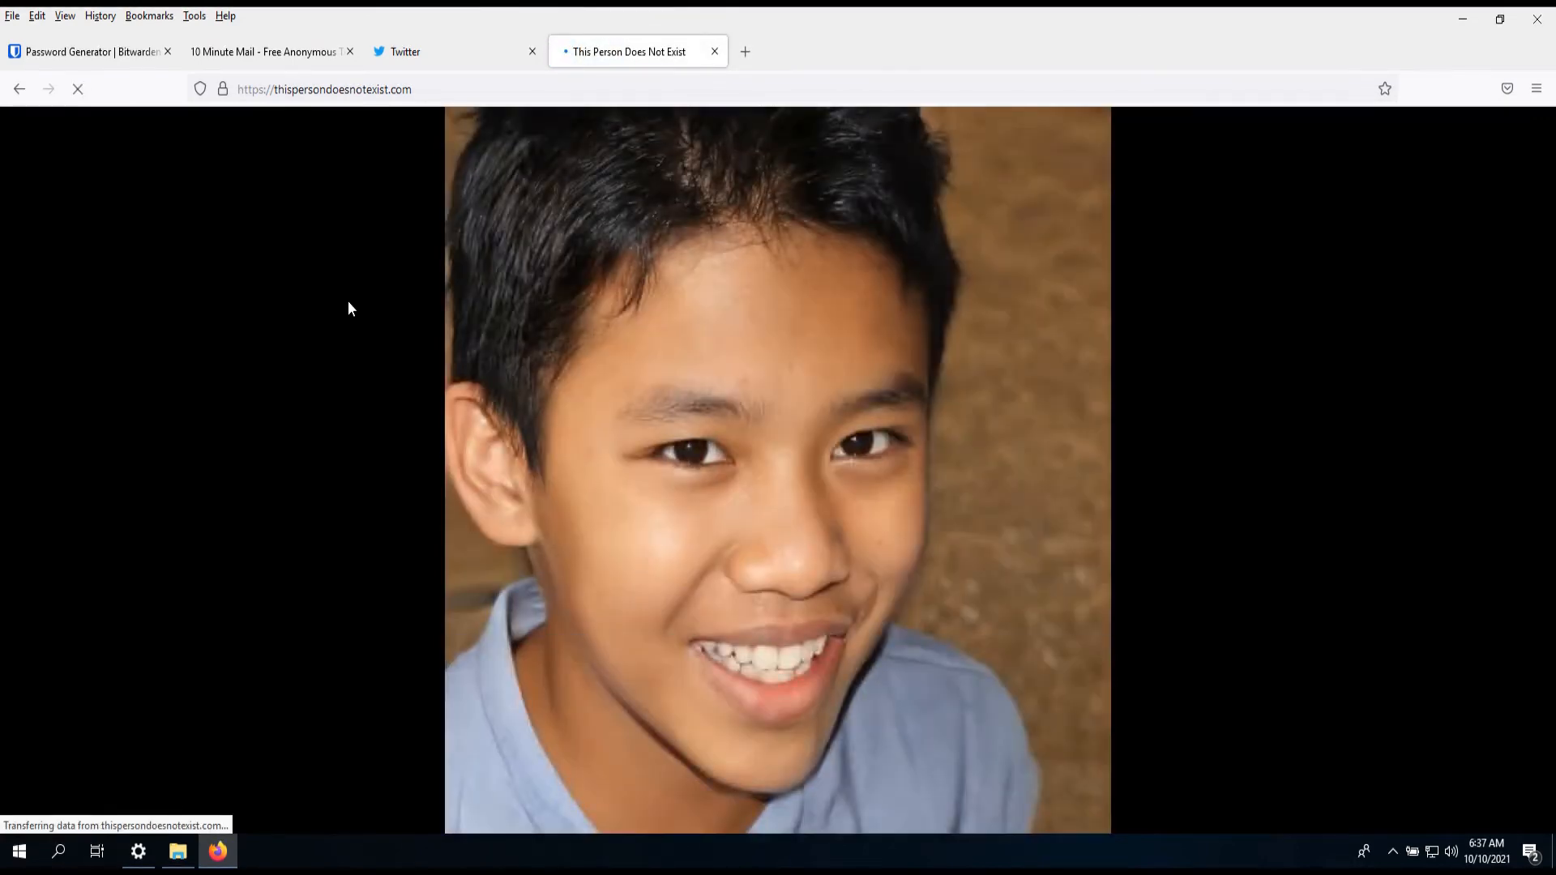
key(F5)
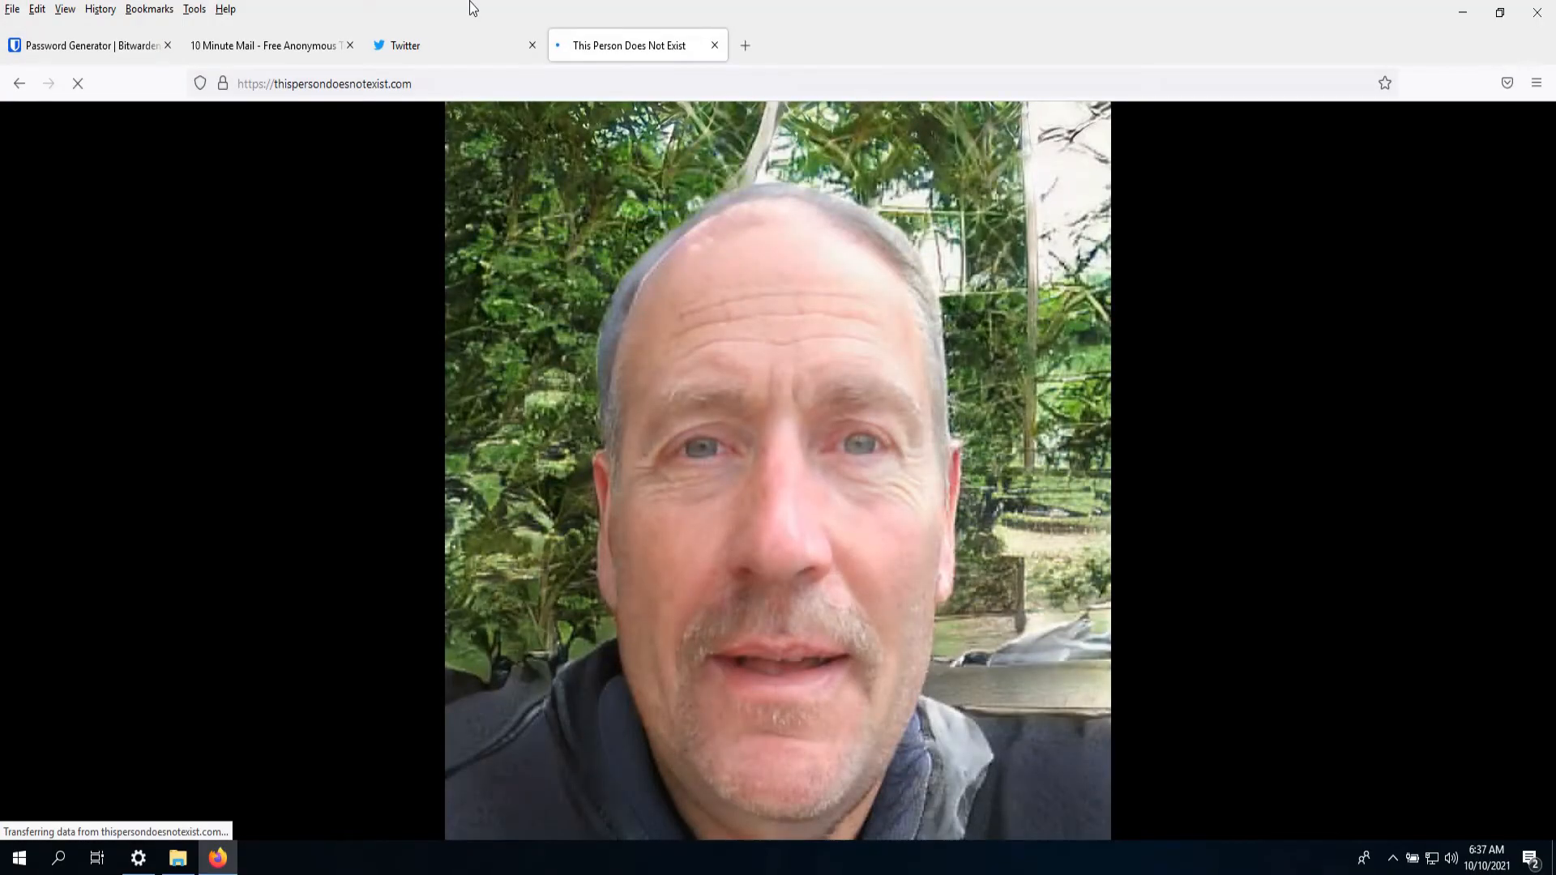
- Start saving the portrait image, create a folder named Pictures on Local Disk (D:) and open it as the destination
right_click(623, 346)
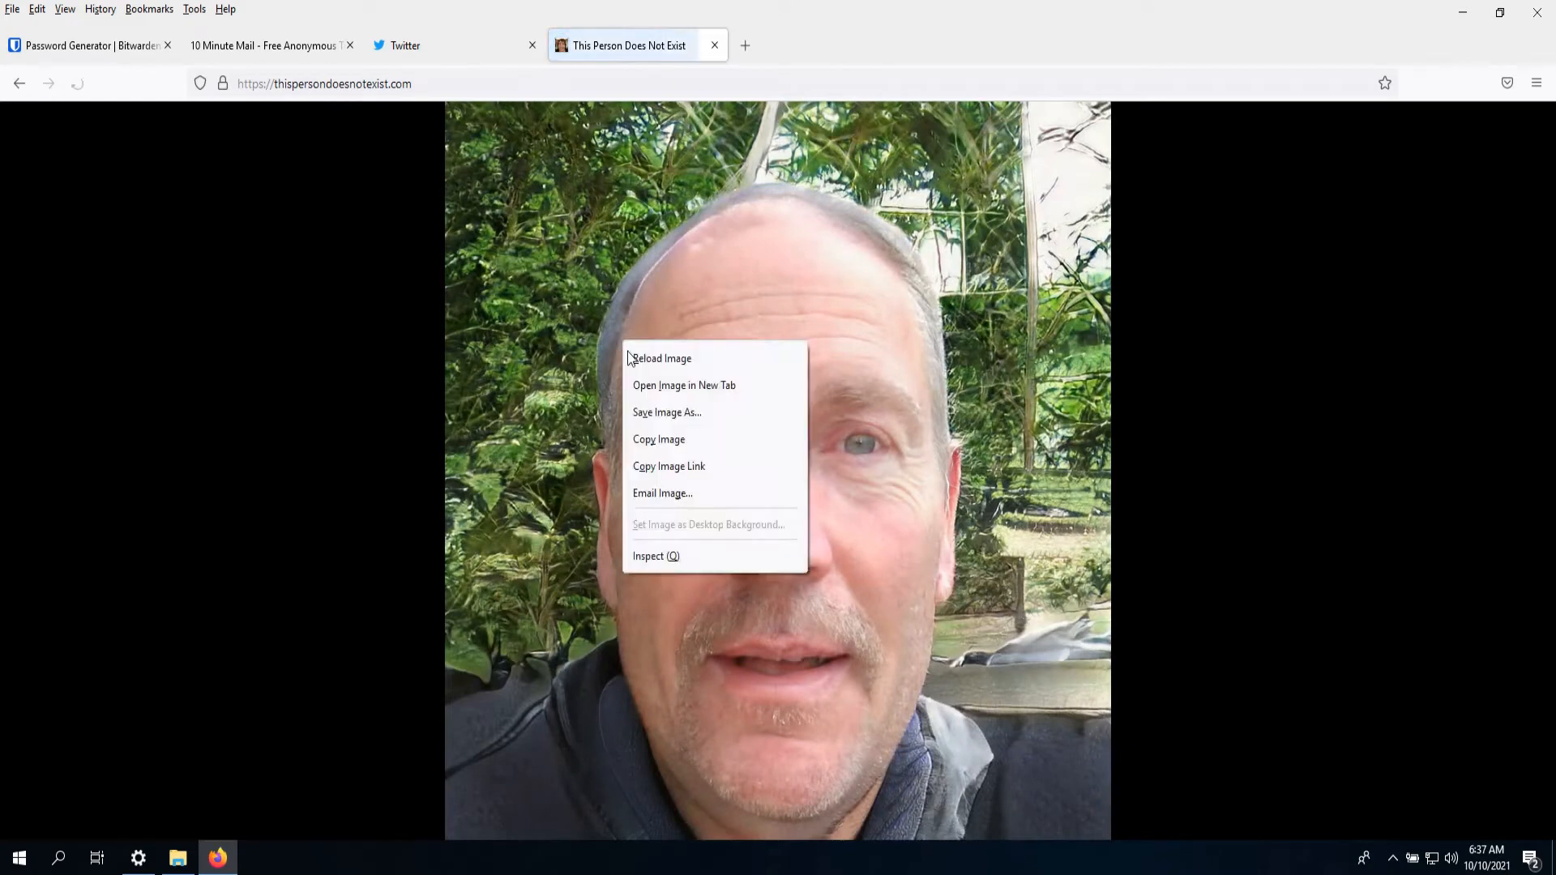
click(666, 413)
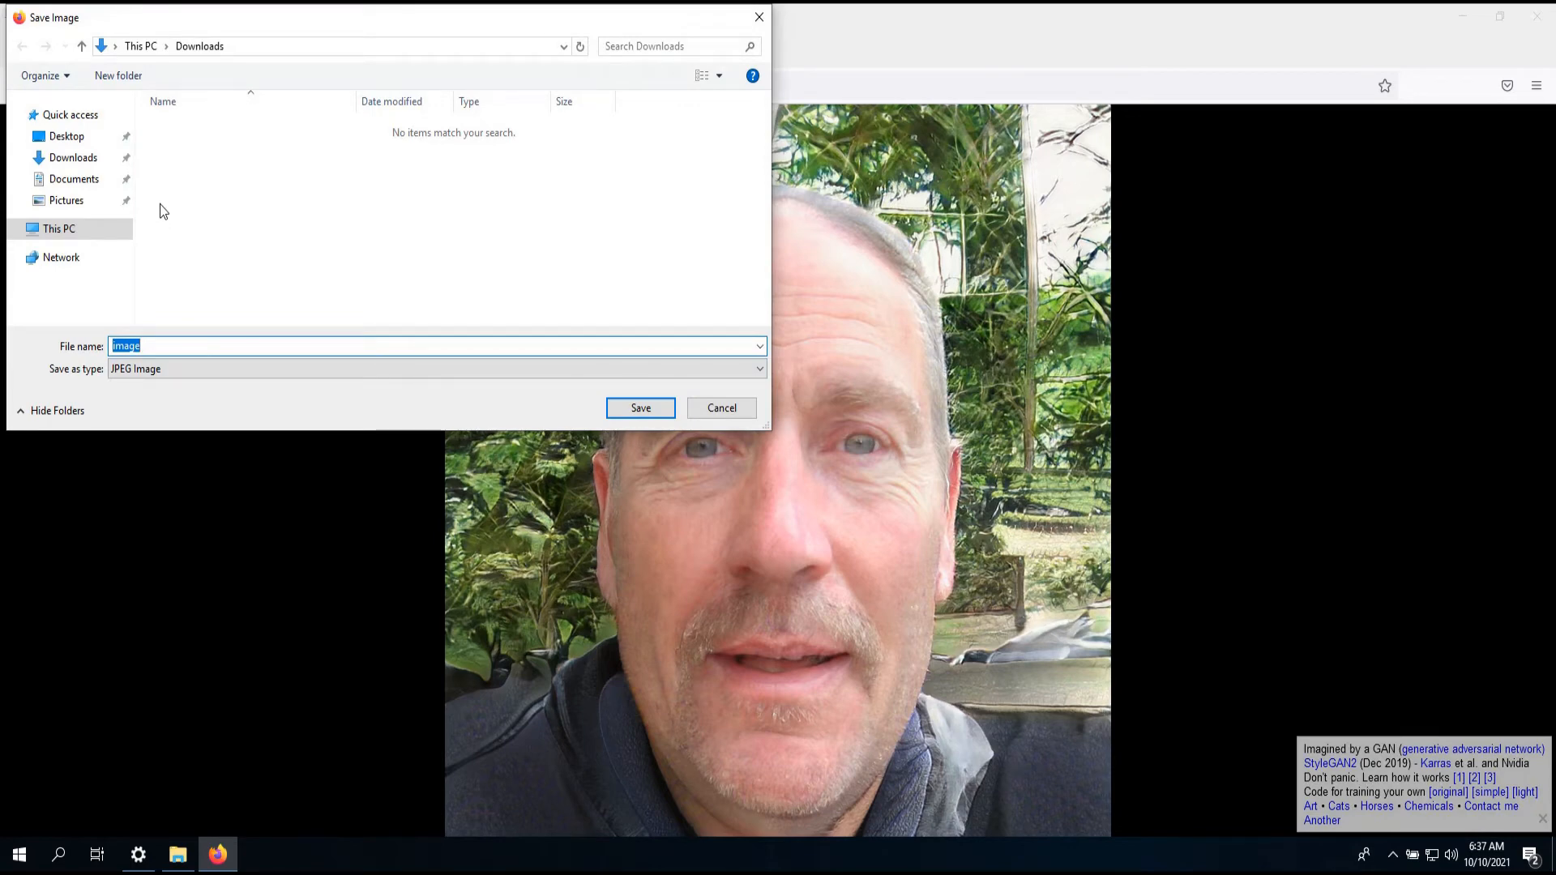
click(85, 226)
scroll(380, 249, down, 2)
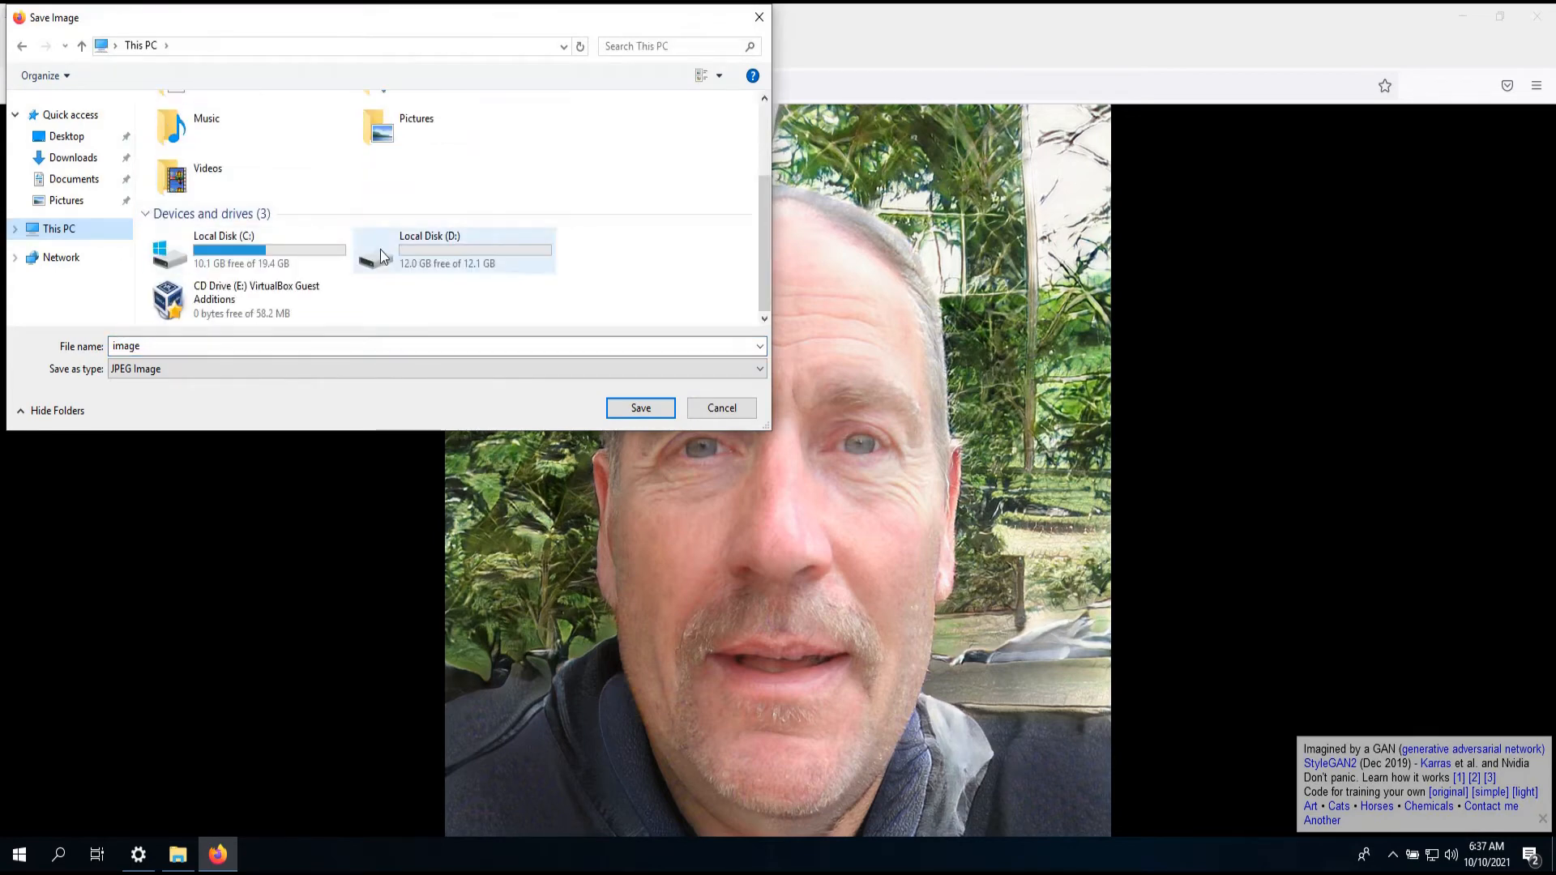
double_click(381, 250)
right_click(265, 158)
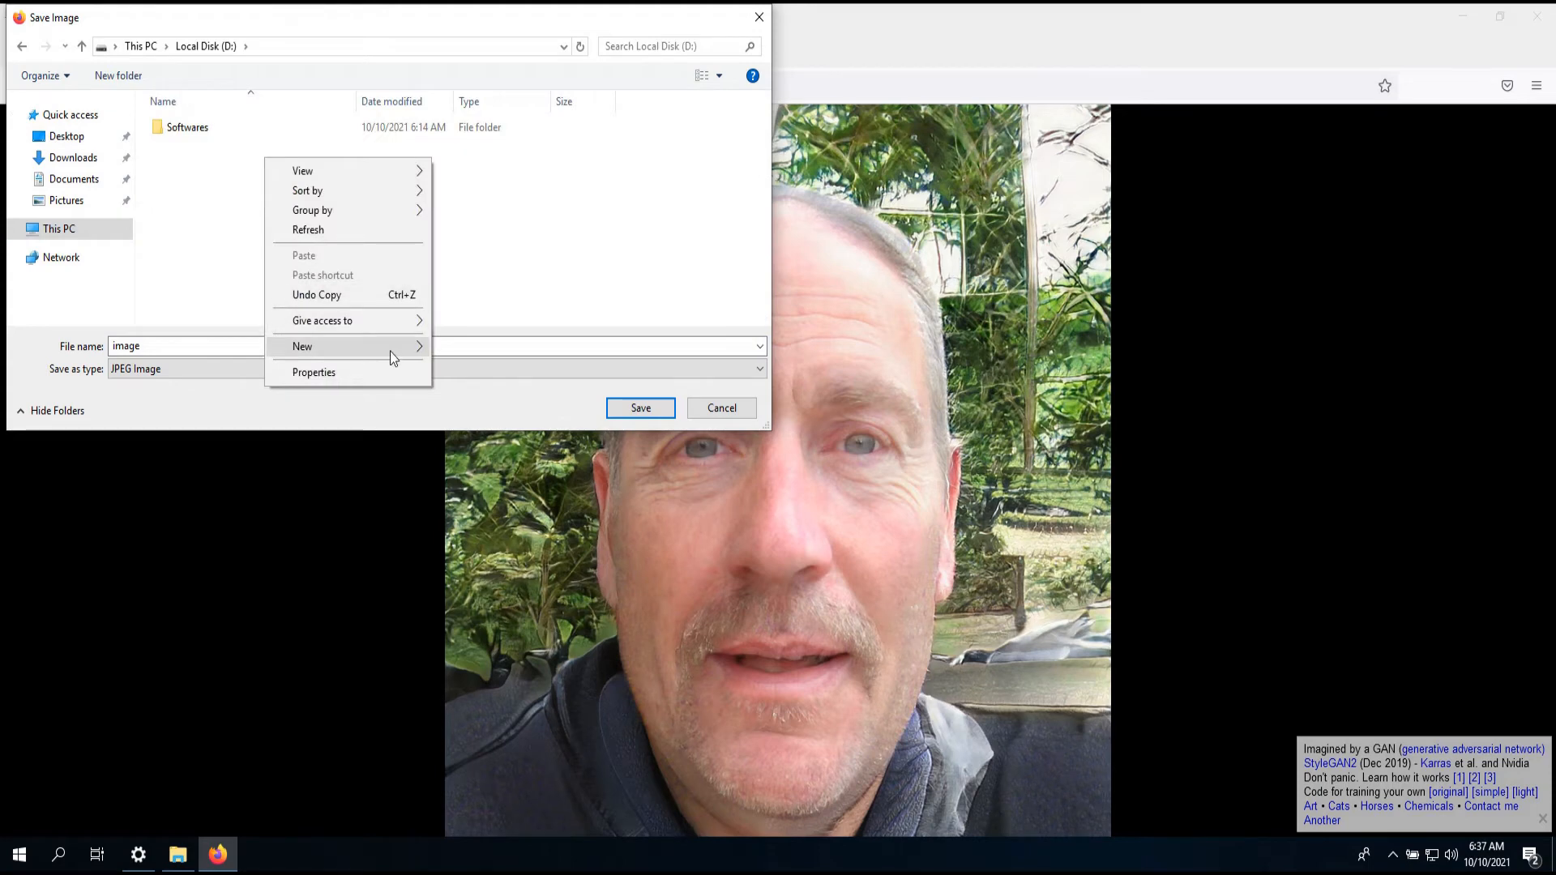
mouse_move(393, 357)
click(460, 348)
key(BackSpace)
text(Pictures)
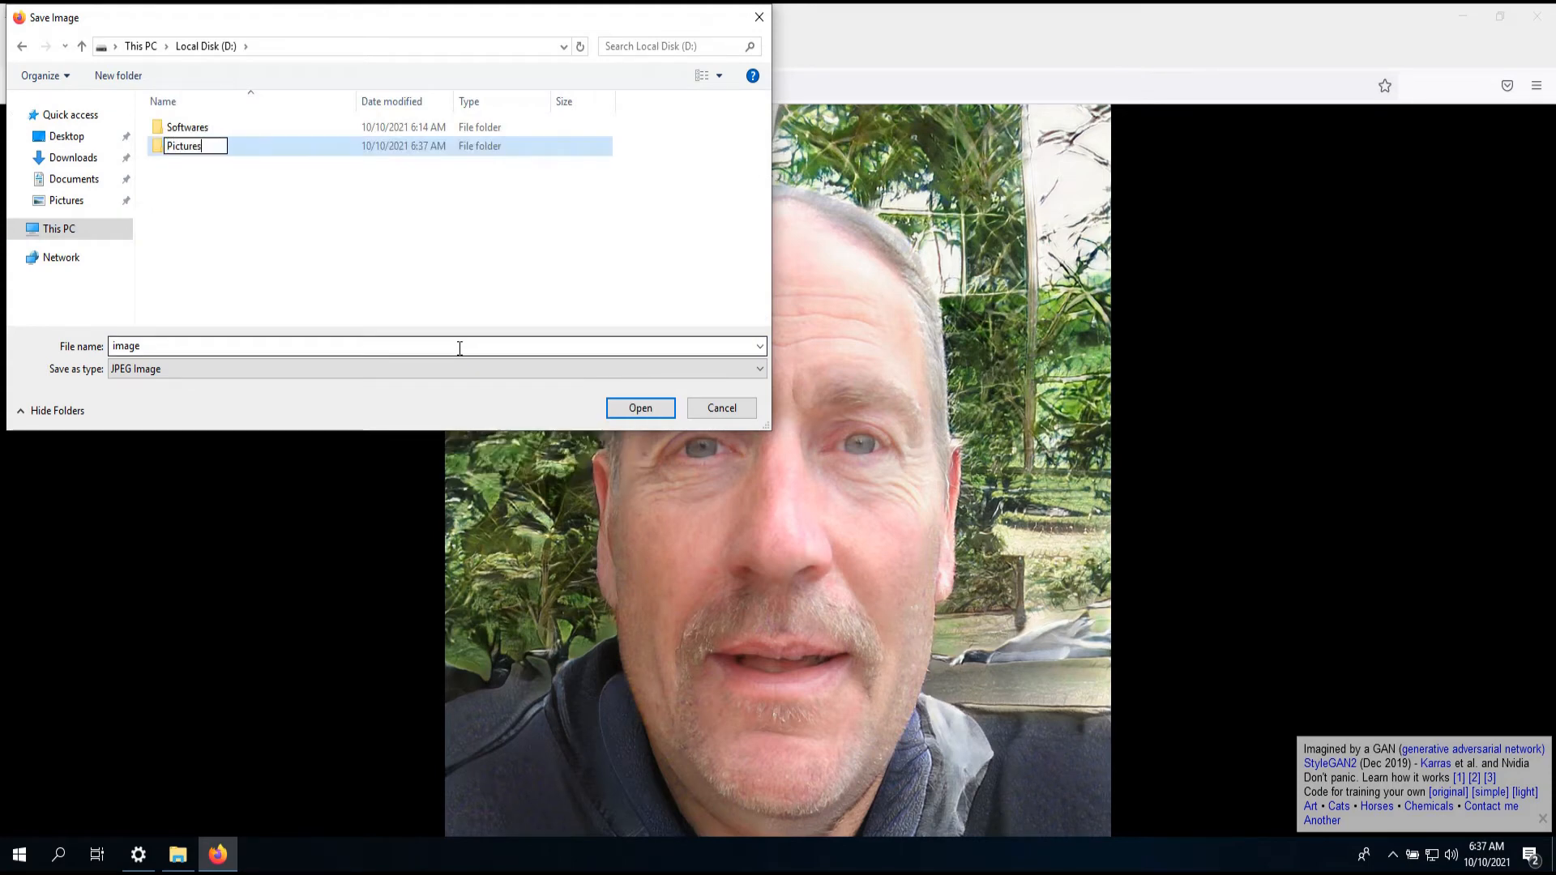
key(Return)
key(Return)
- Save the portrait as a JPEG named image in the Pictures folder
right_click(458, 349)
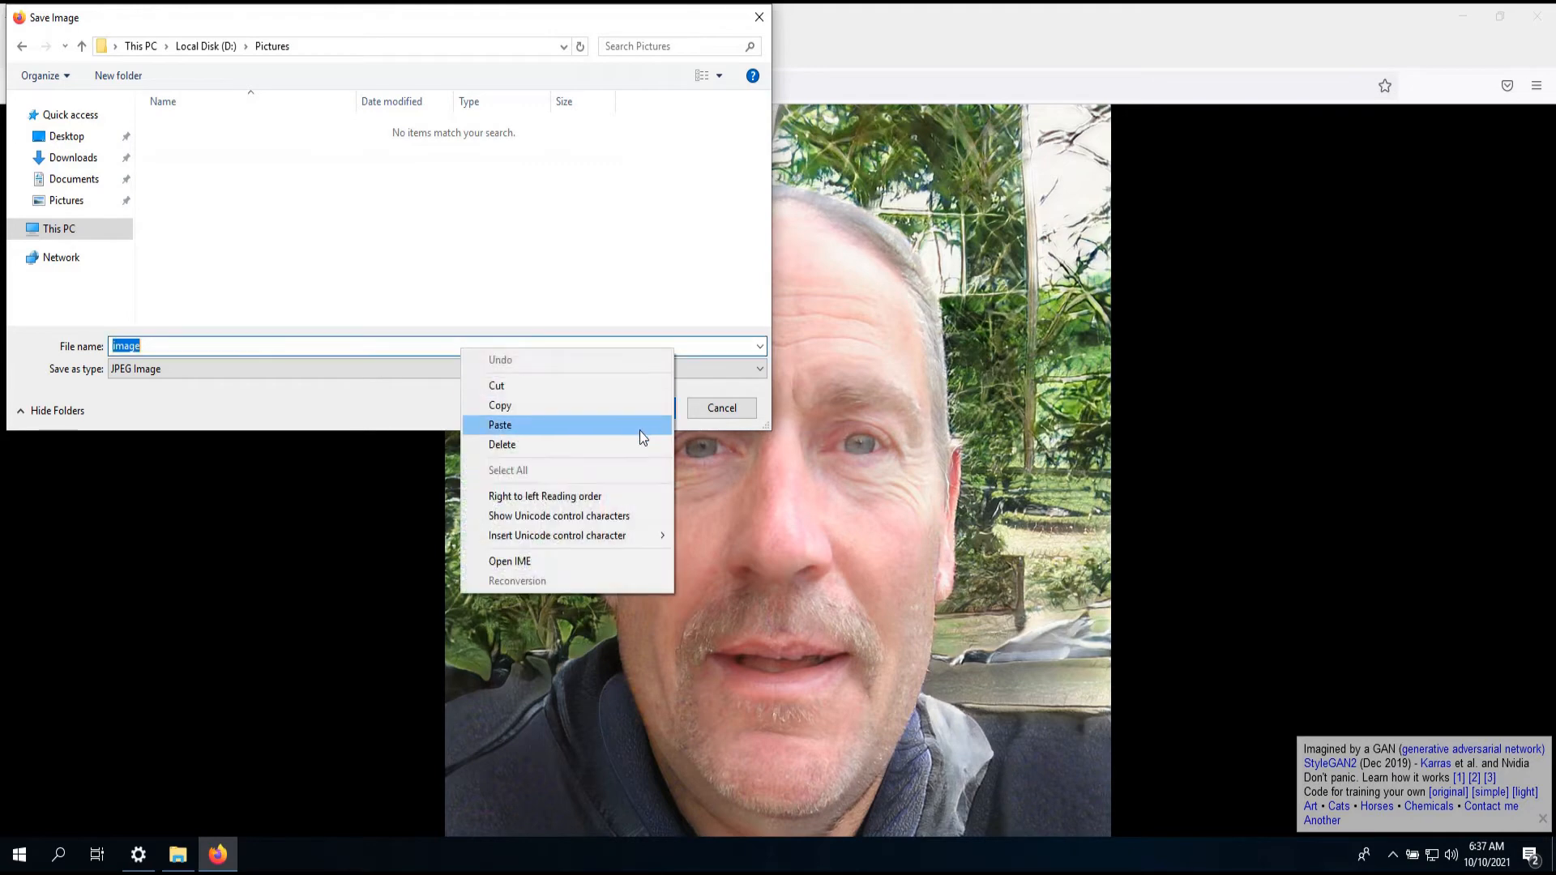
click(692, 358)
click(655, 404)
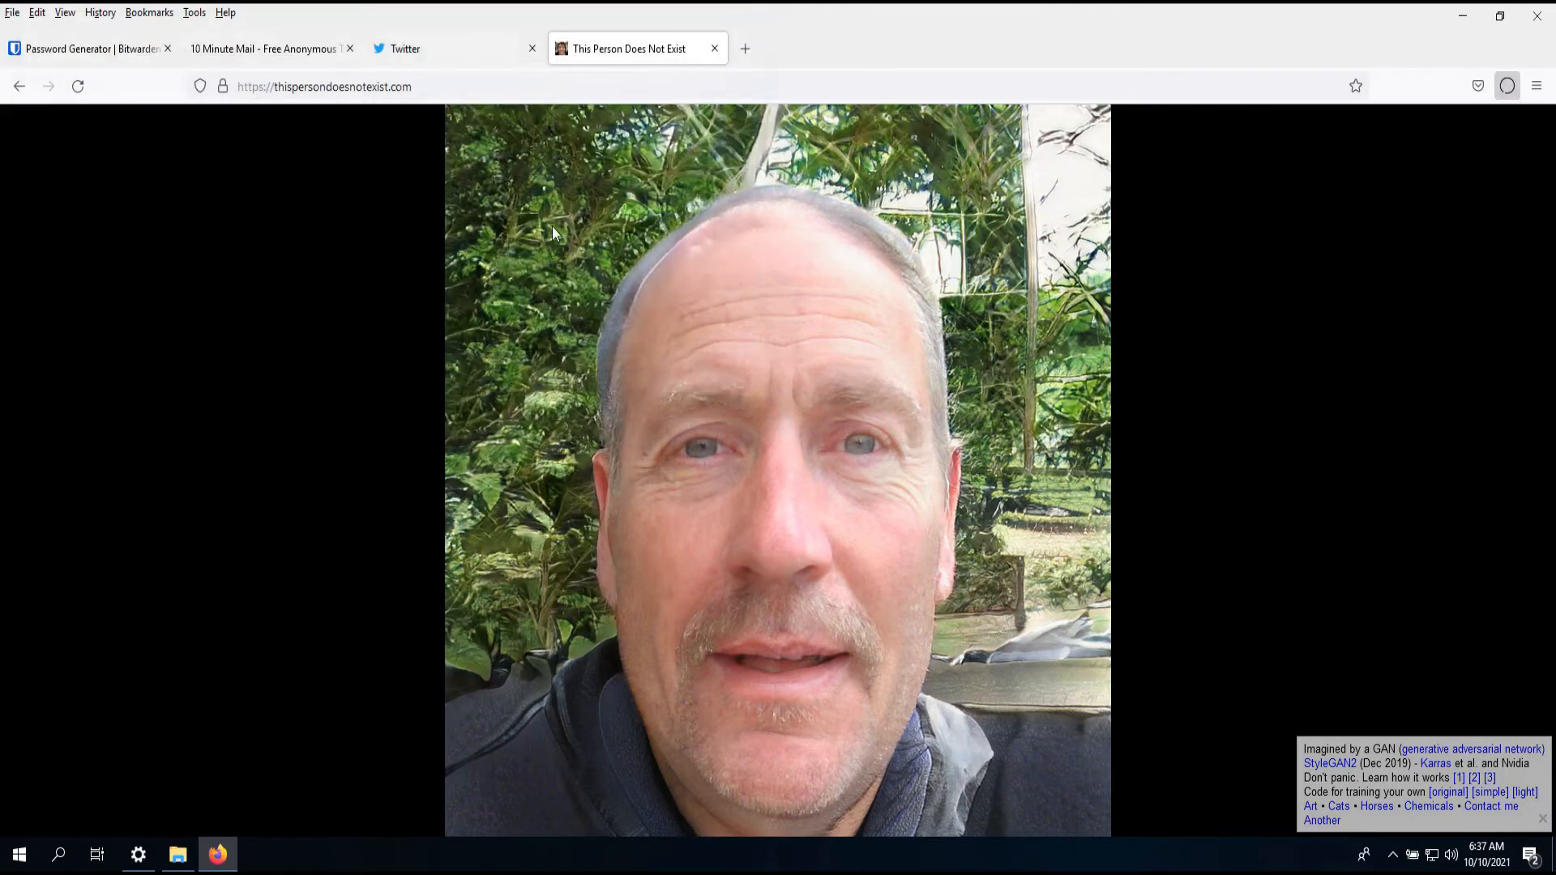
- Upload image from the Pictures folder on Local Disk (D:) as the Twitter profile picture, apply the default crop and continue
click(459, 57)
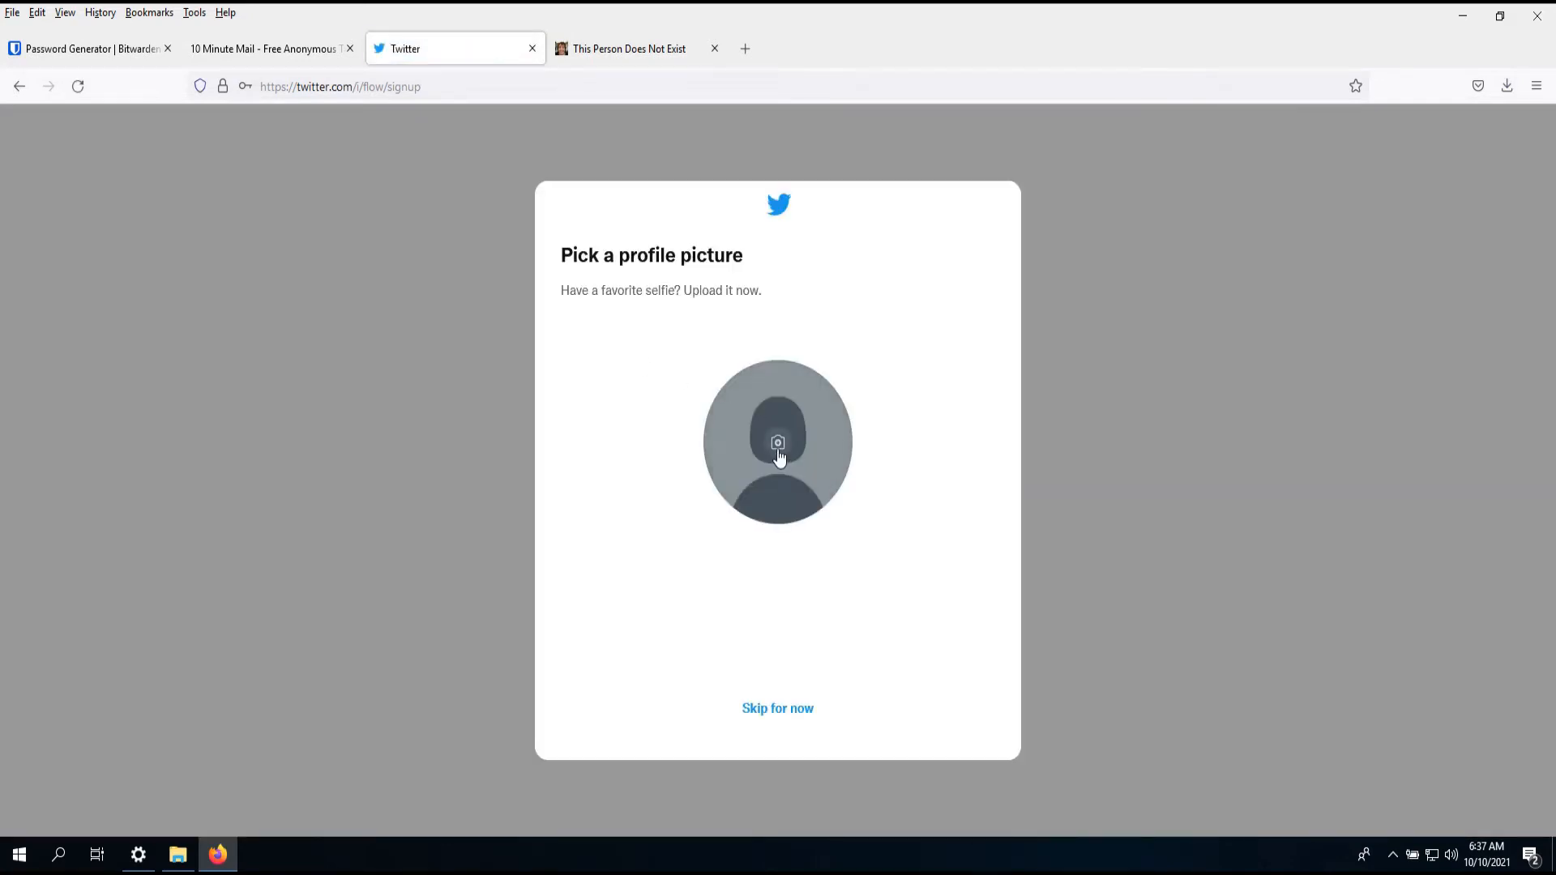
click(781, 456)
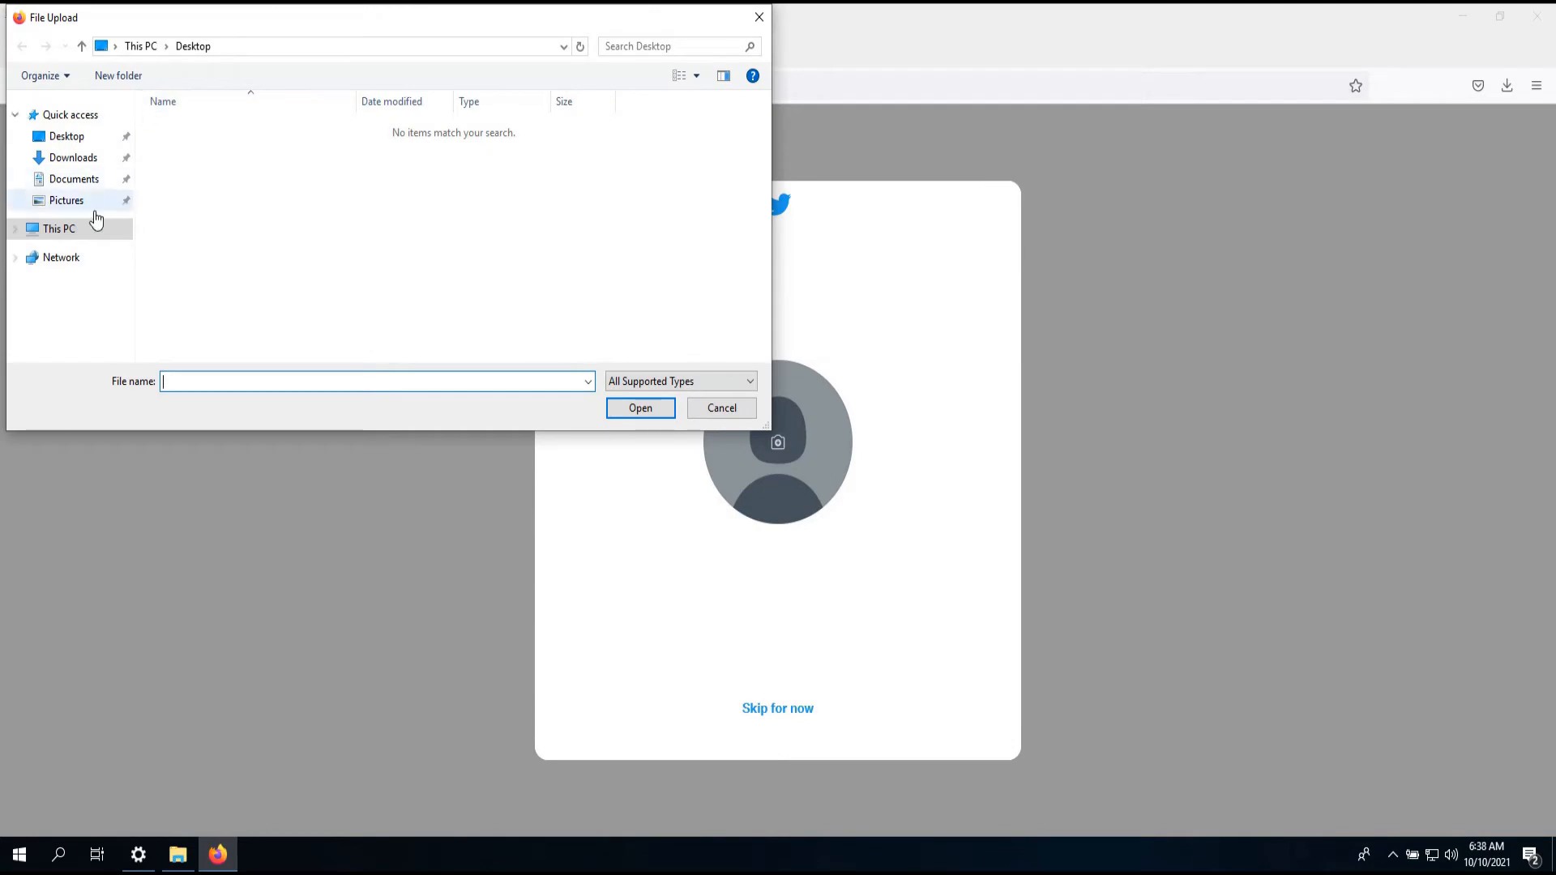
click(67, 235)
click(80, 321)
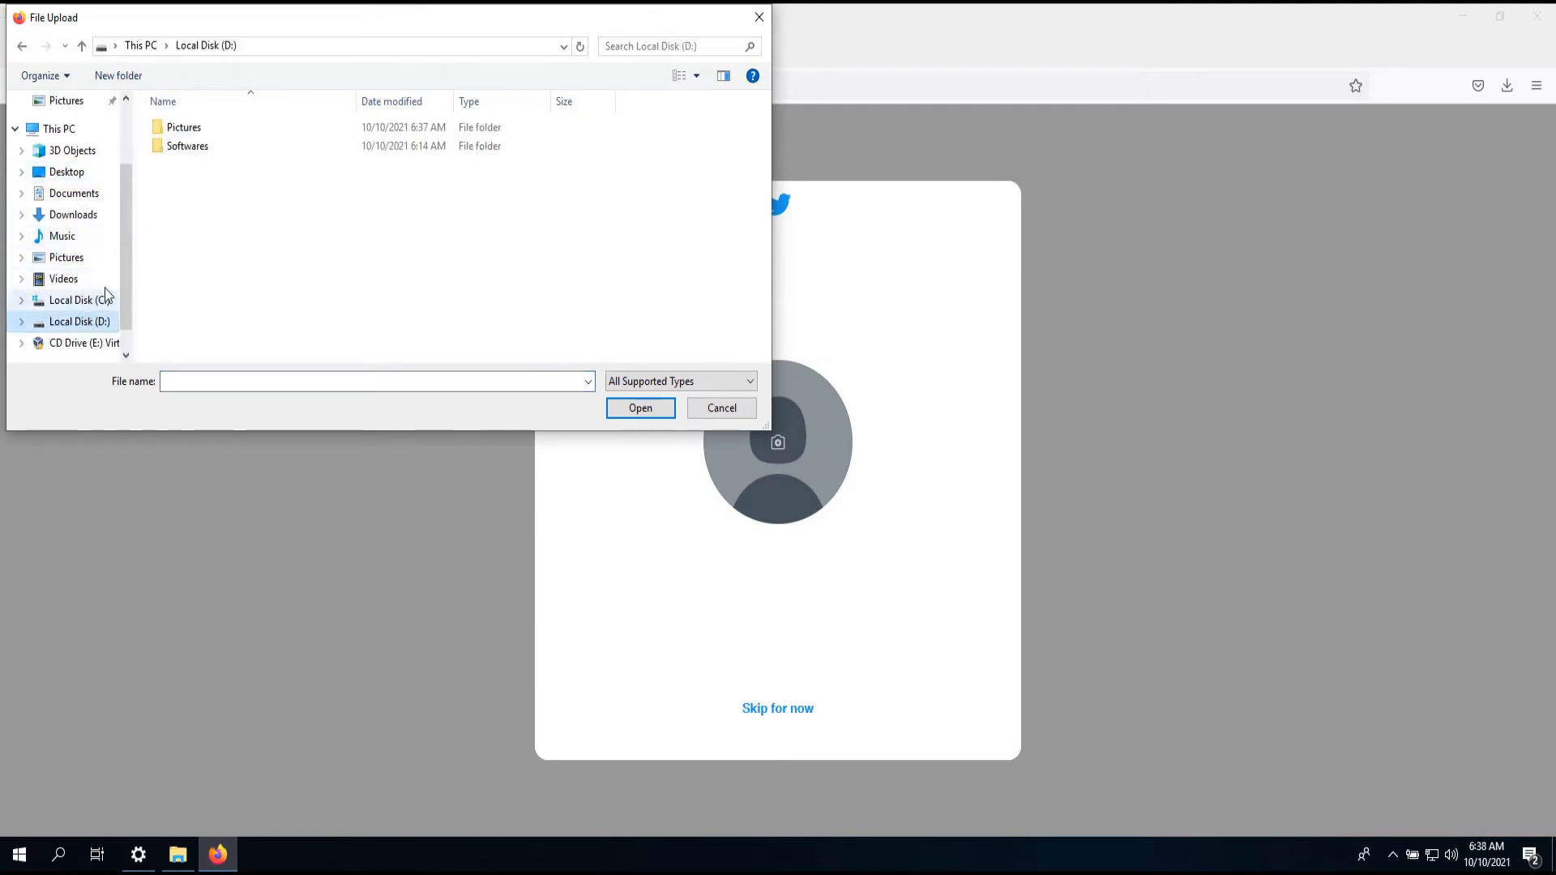
double_click(181, 130)
click(189, 142)
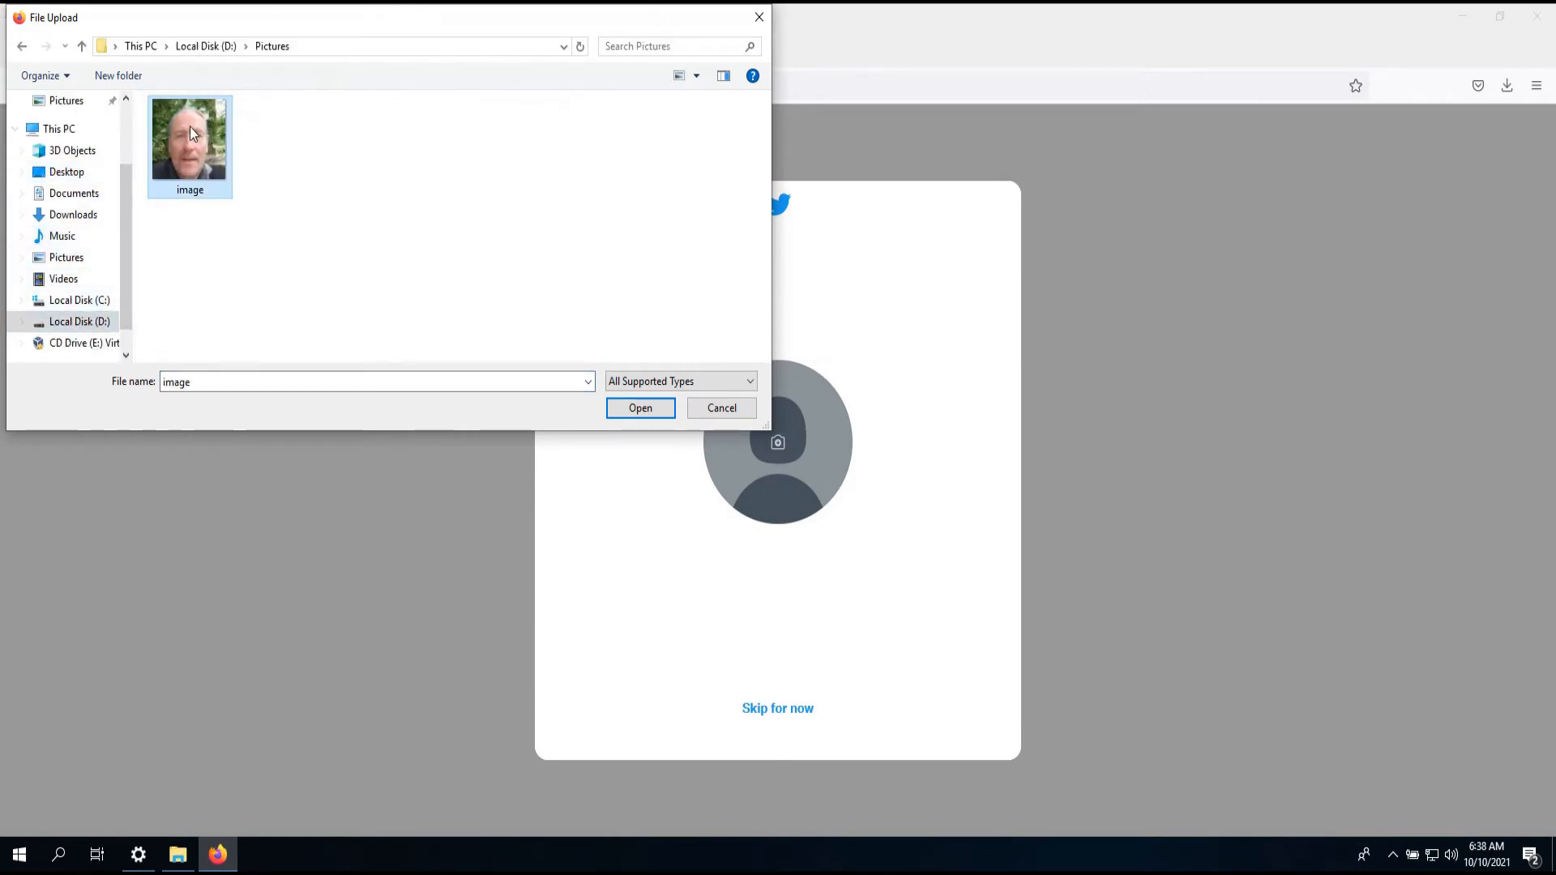
click(654, 407)
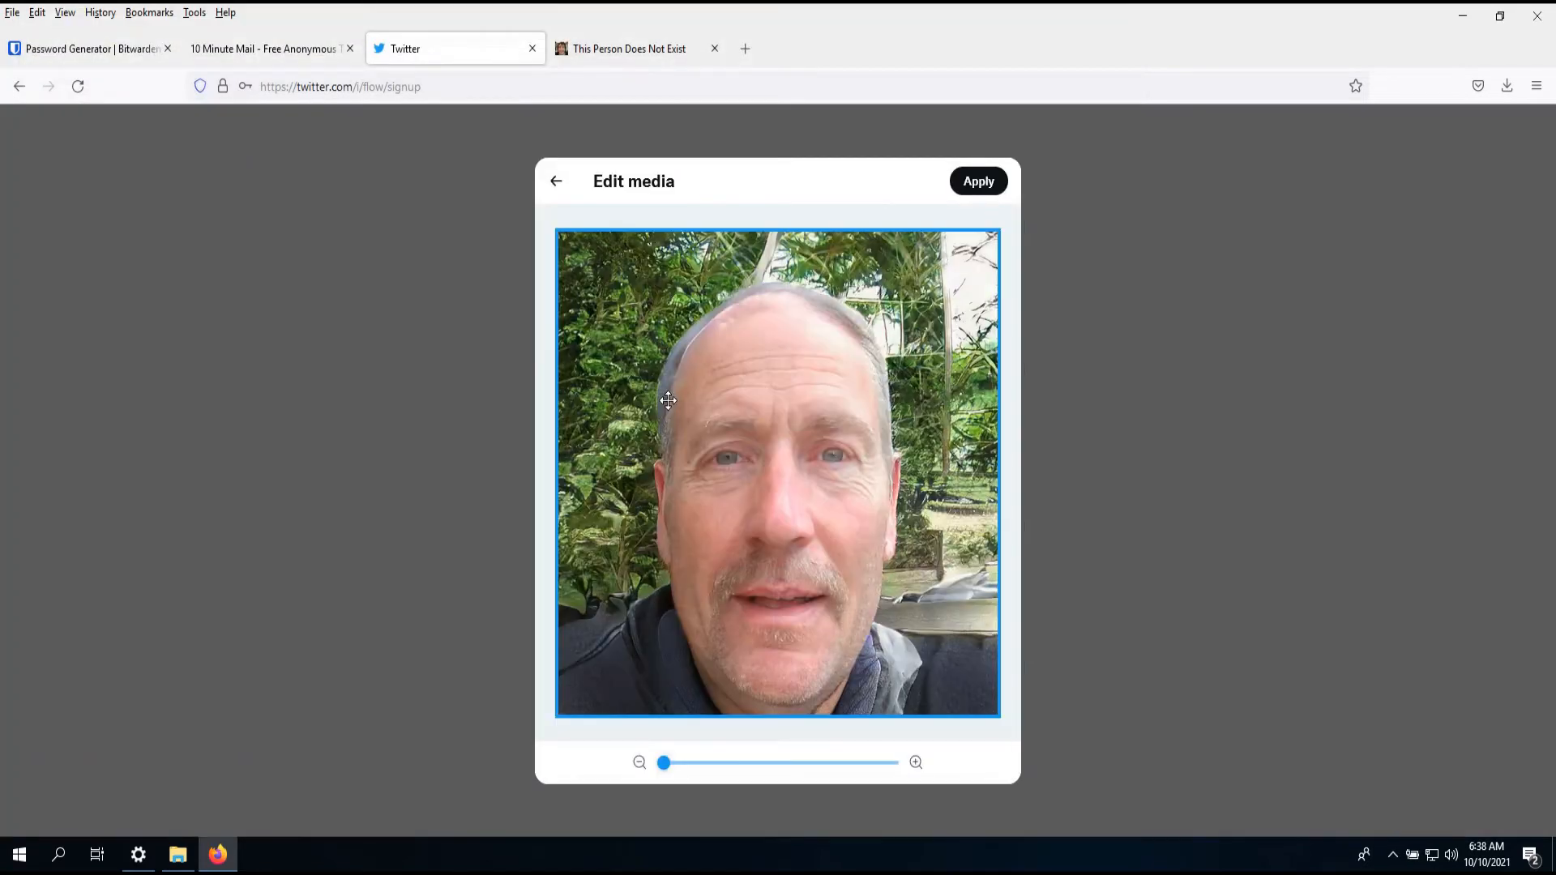
click(969, 183)
click(868, 716)
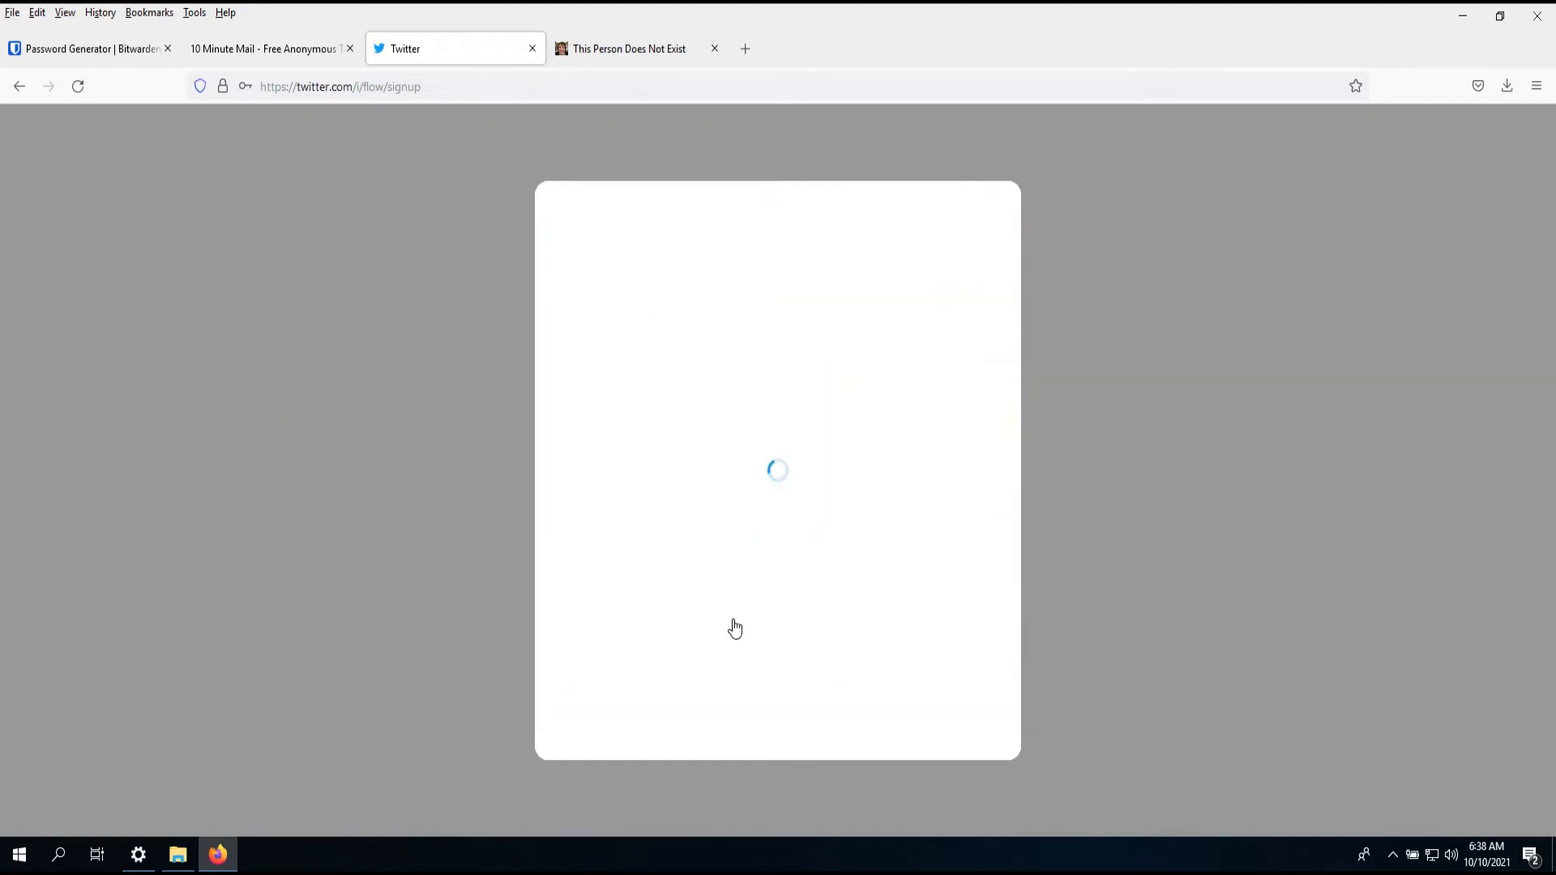
- Continue to Twitter's interest selection, choose Travel, Gaming and Technology, and proceed
click(730, 627)
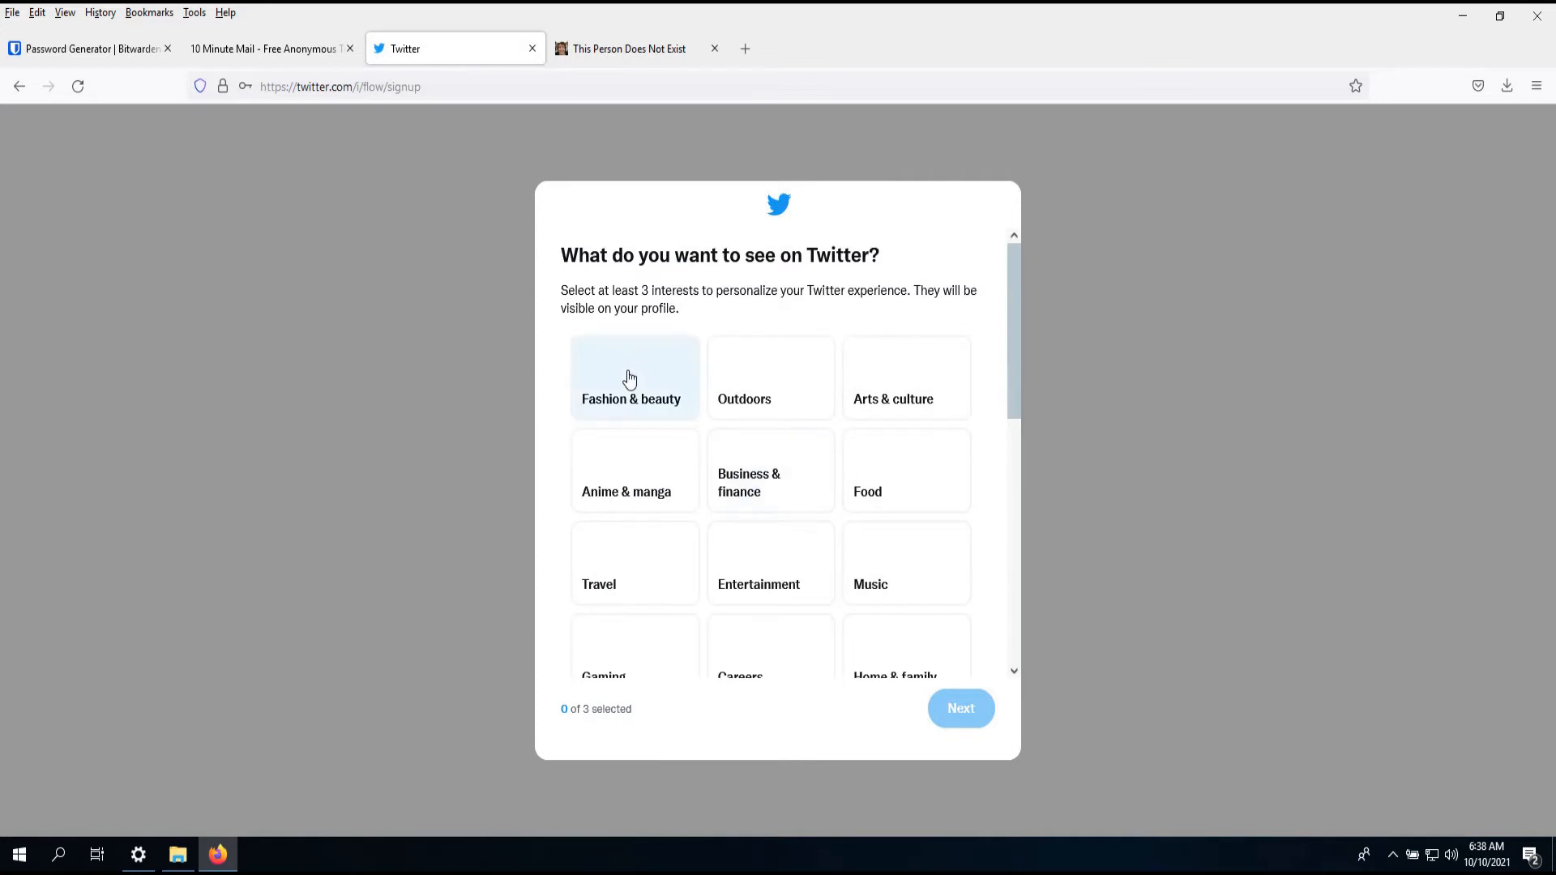
scroll(648, 518, down, 4)
scroll(653, 424, up, 3)
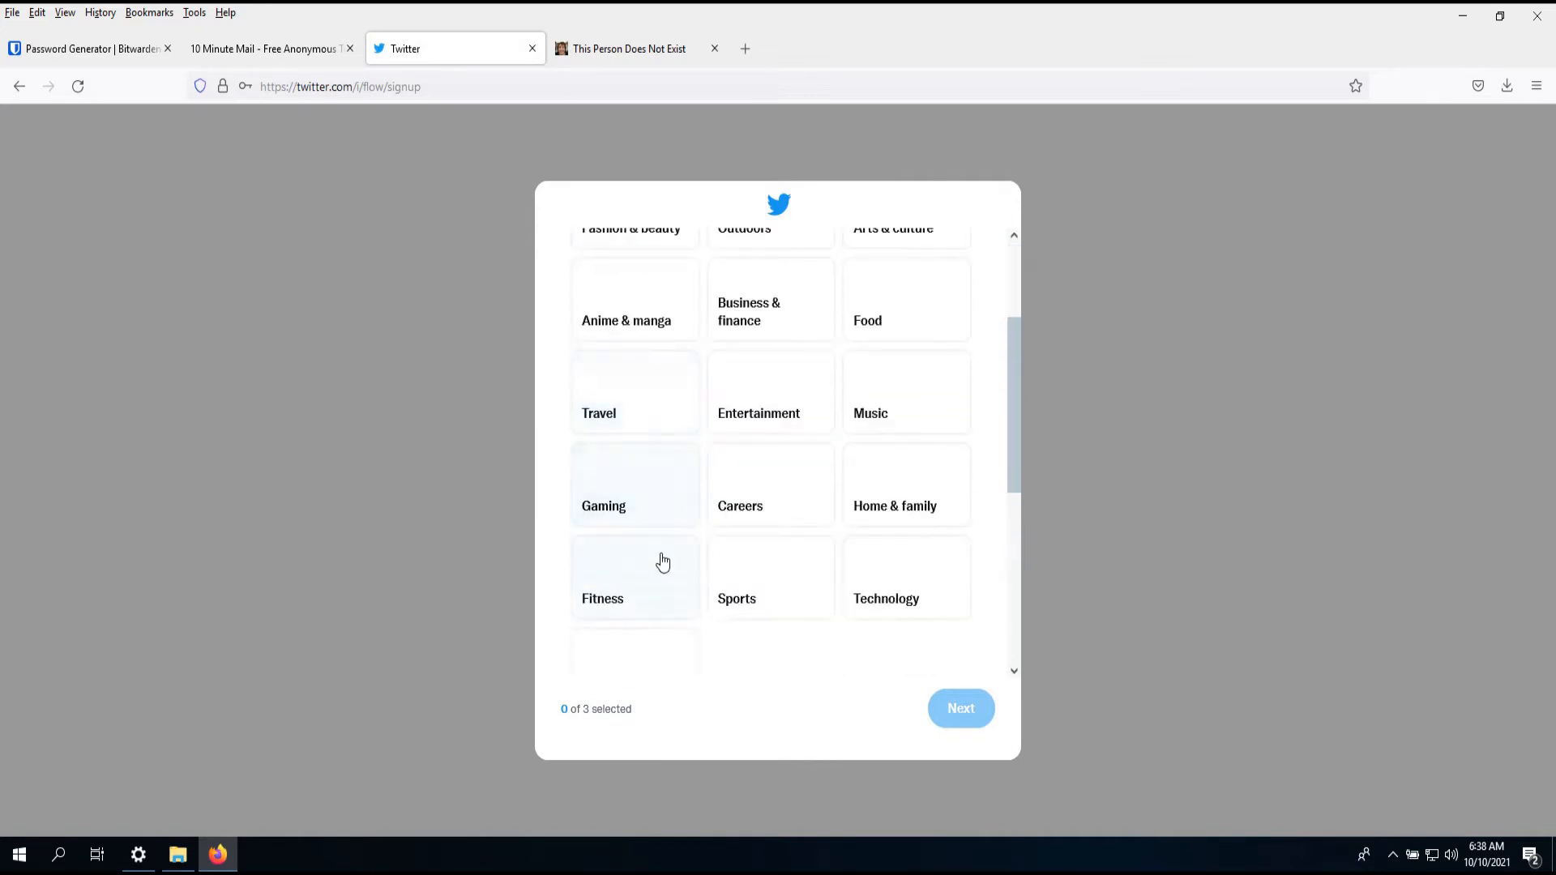
click(658, 427)
click(876, 598)
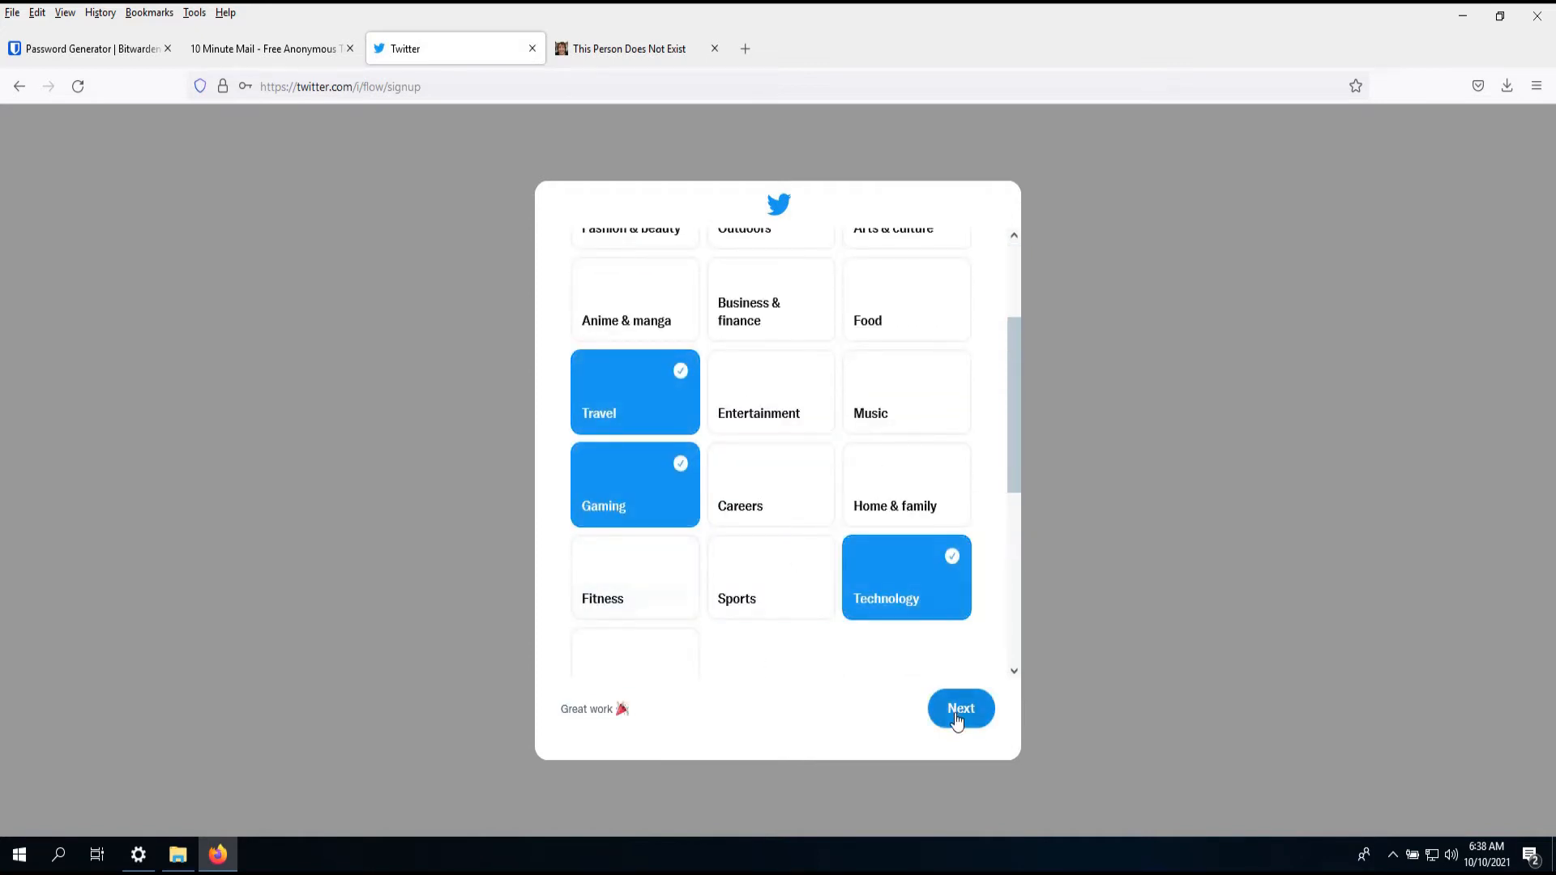
click(960, 708)
- Finish the Twitter sign-up without following suggested accounts or changing the username, and look over the home timeline
click(743, 708)
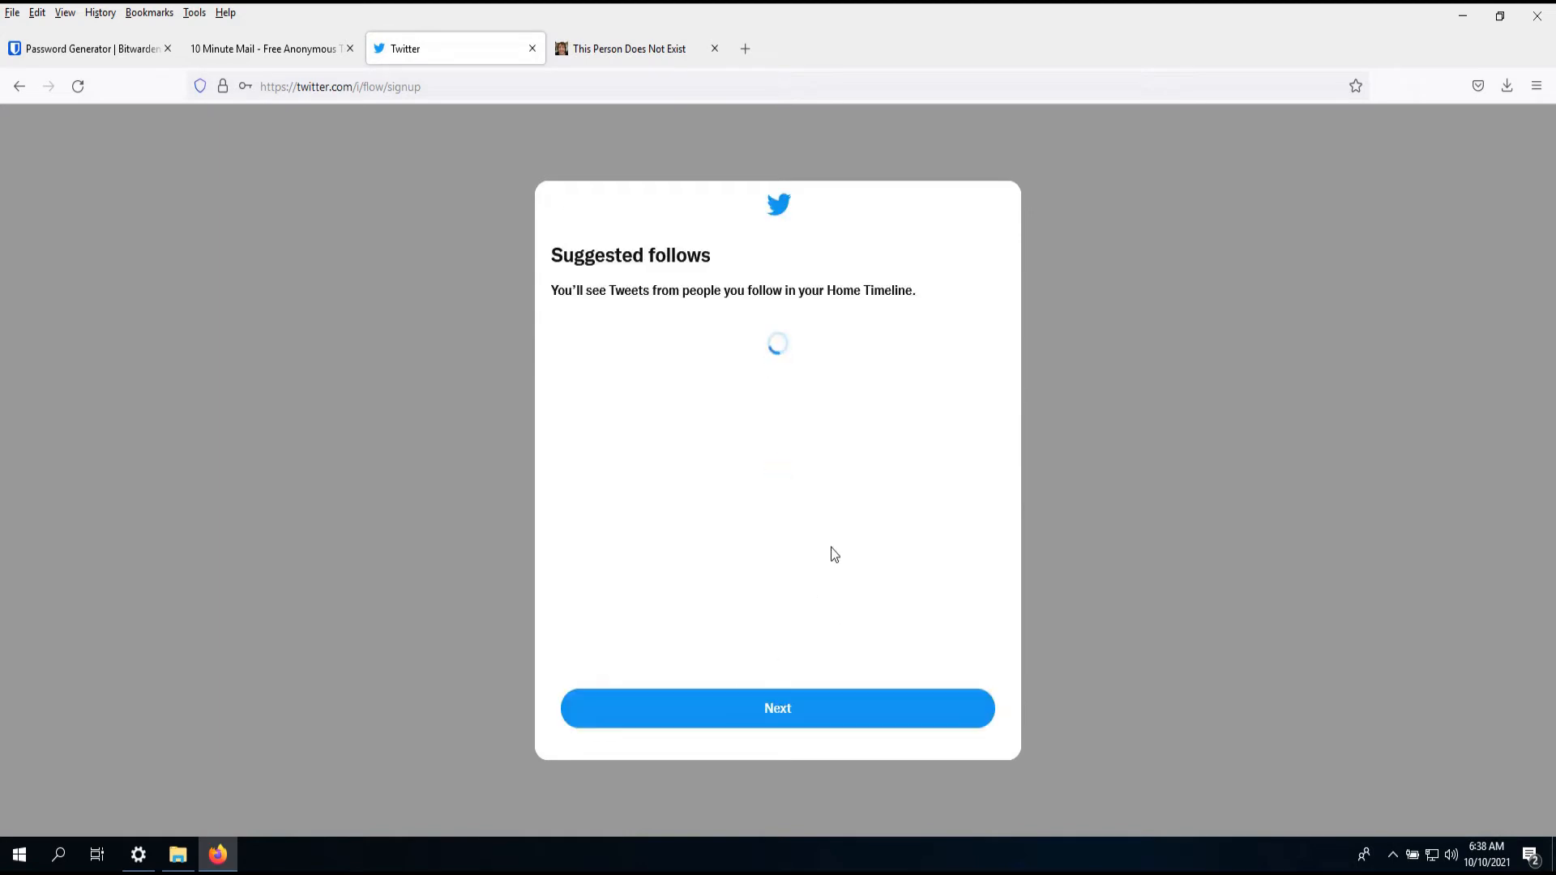
click(819, 705)
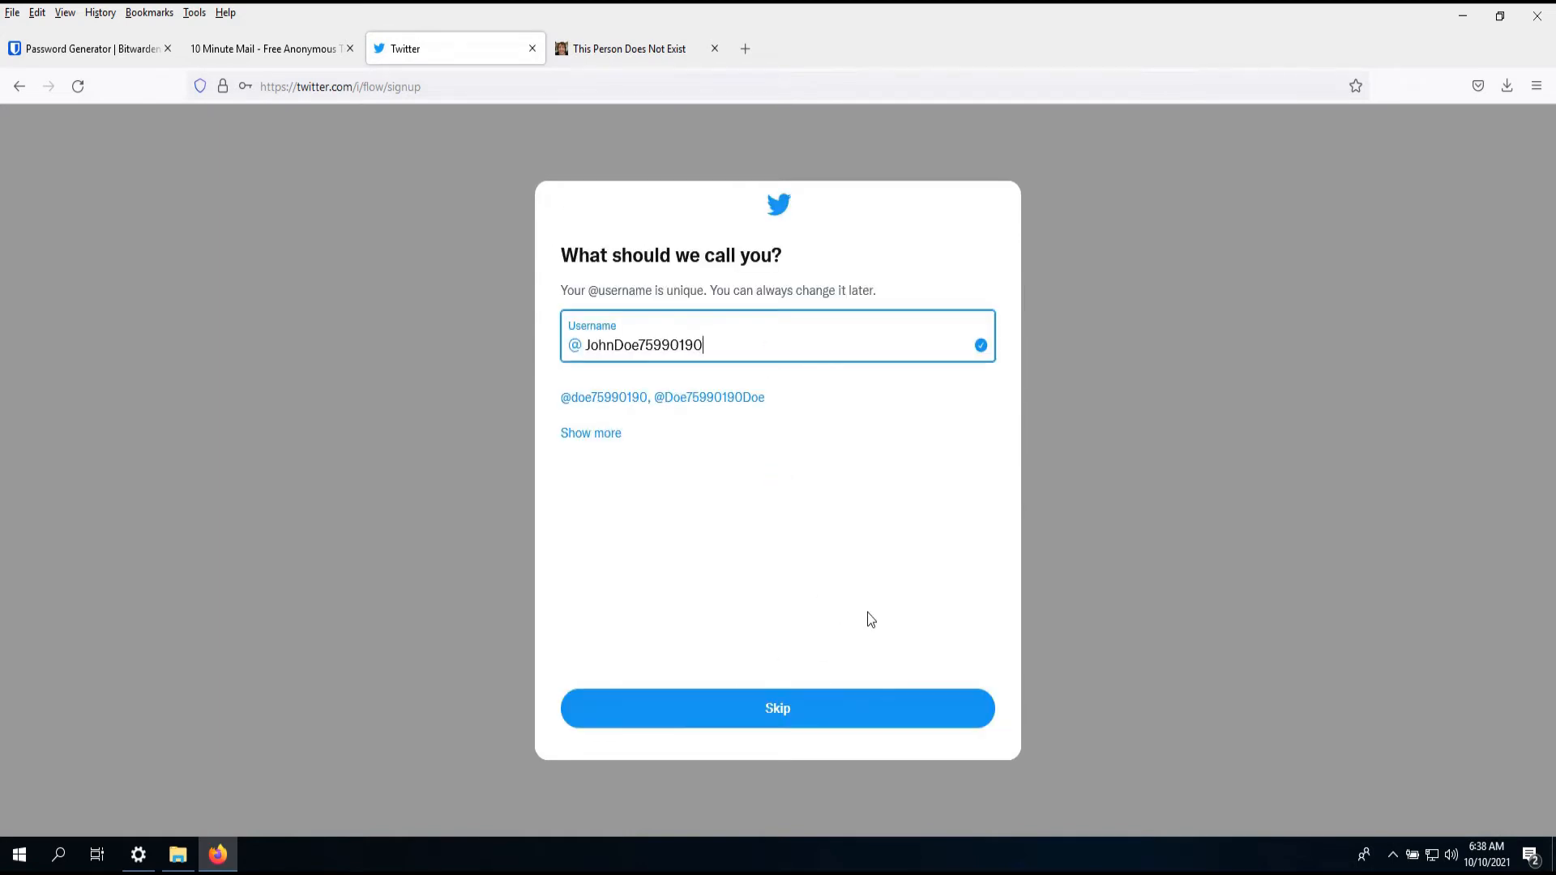
click(777, 706)
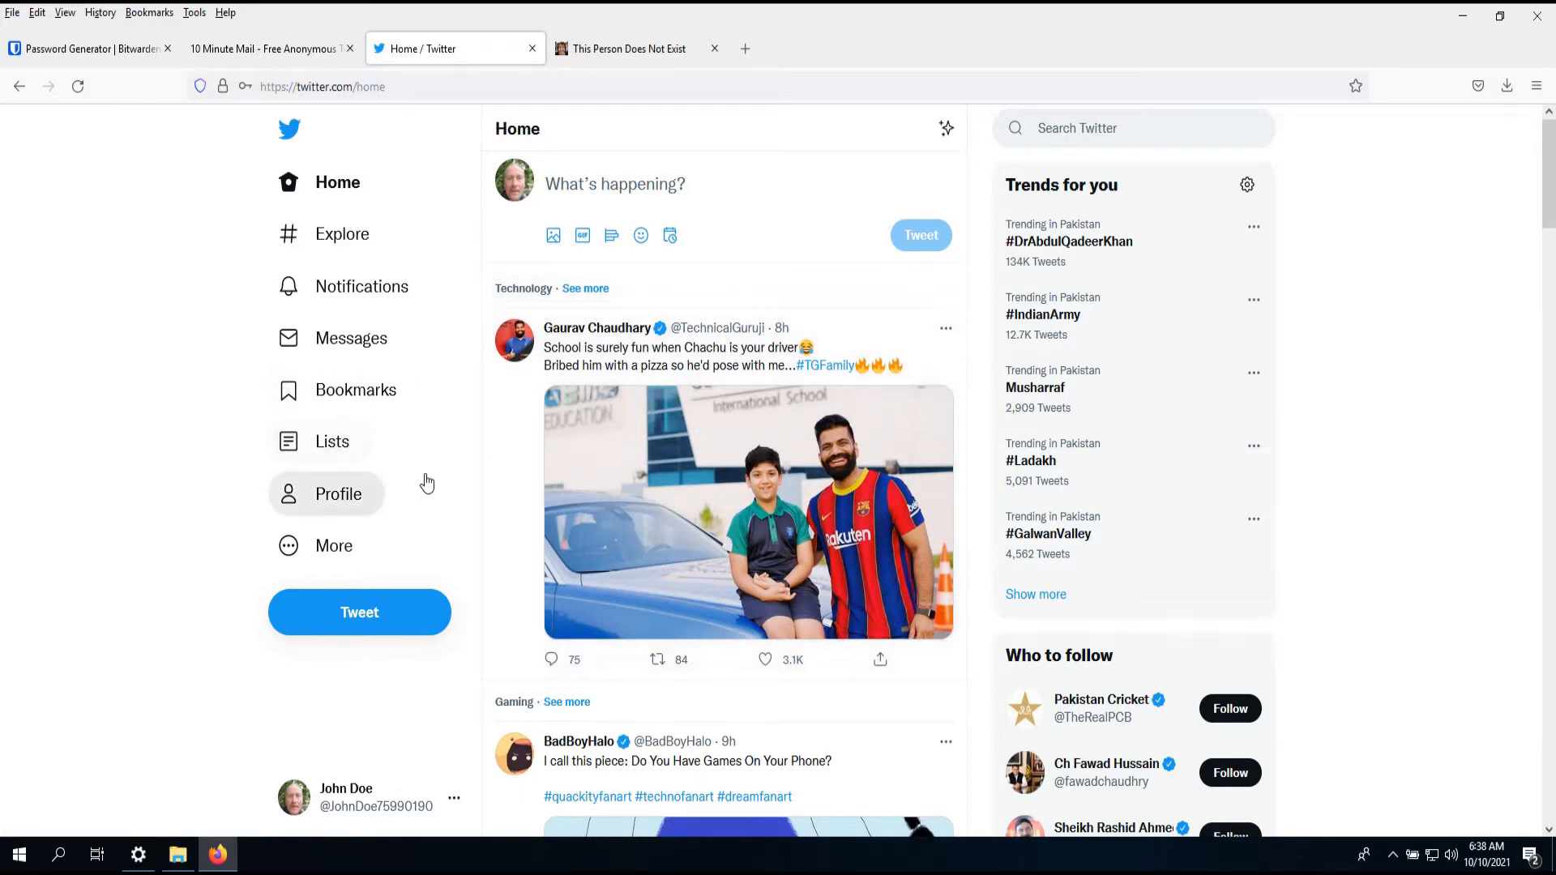
scroll(424, 483, down, 4)
scroll(402, 365, up, 4)
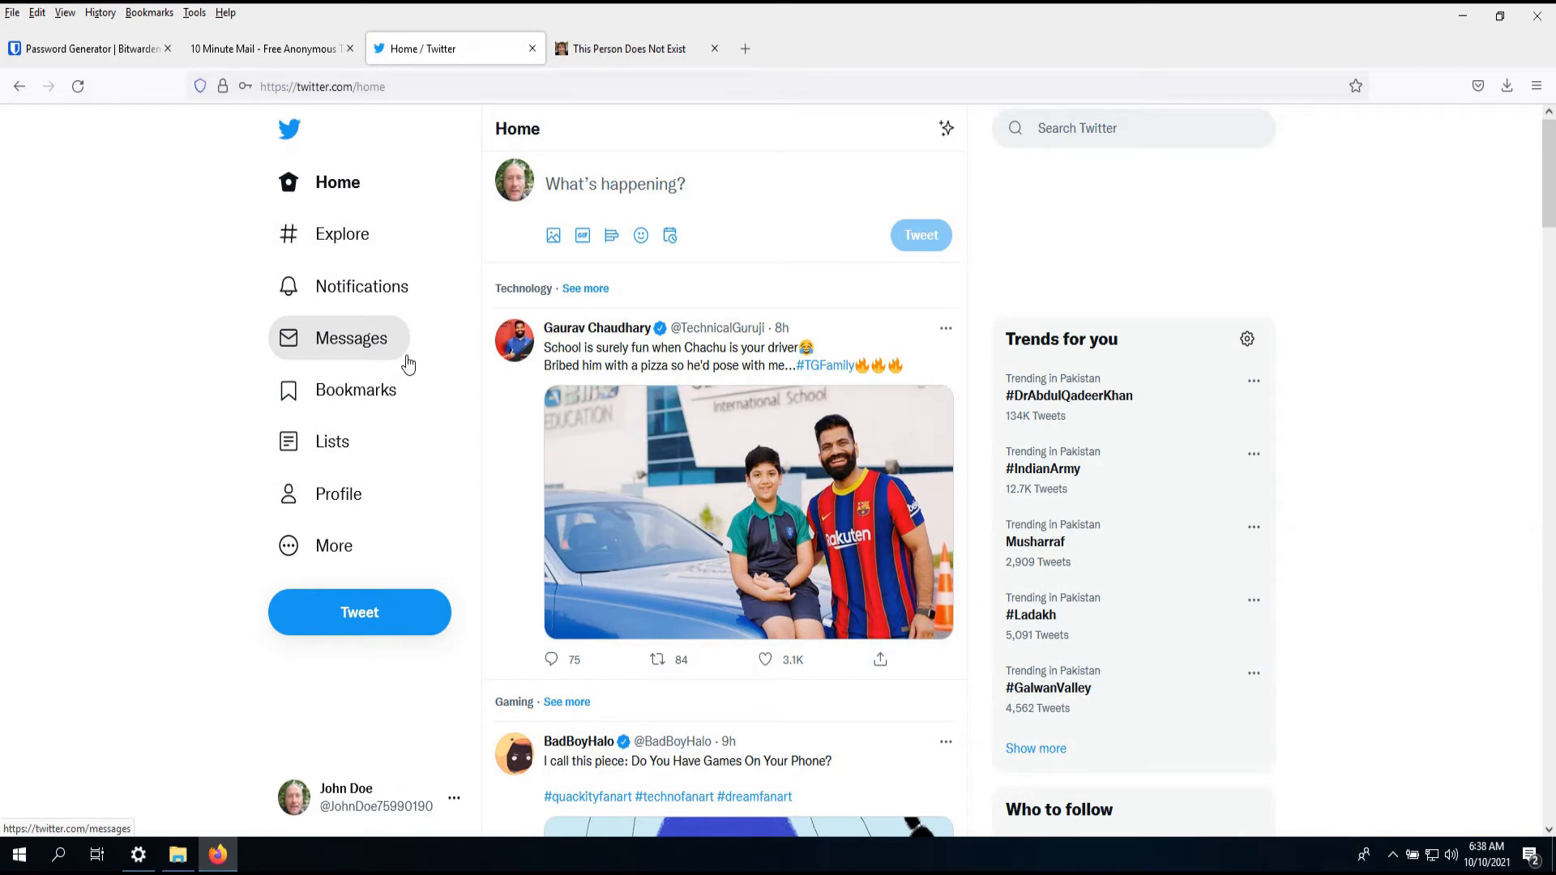
- Start a new login item in the Bitwarden vault and name it Twitter
click(103, 52)
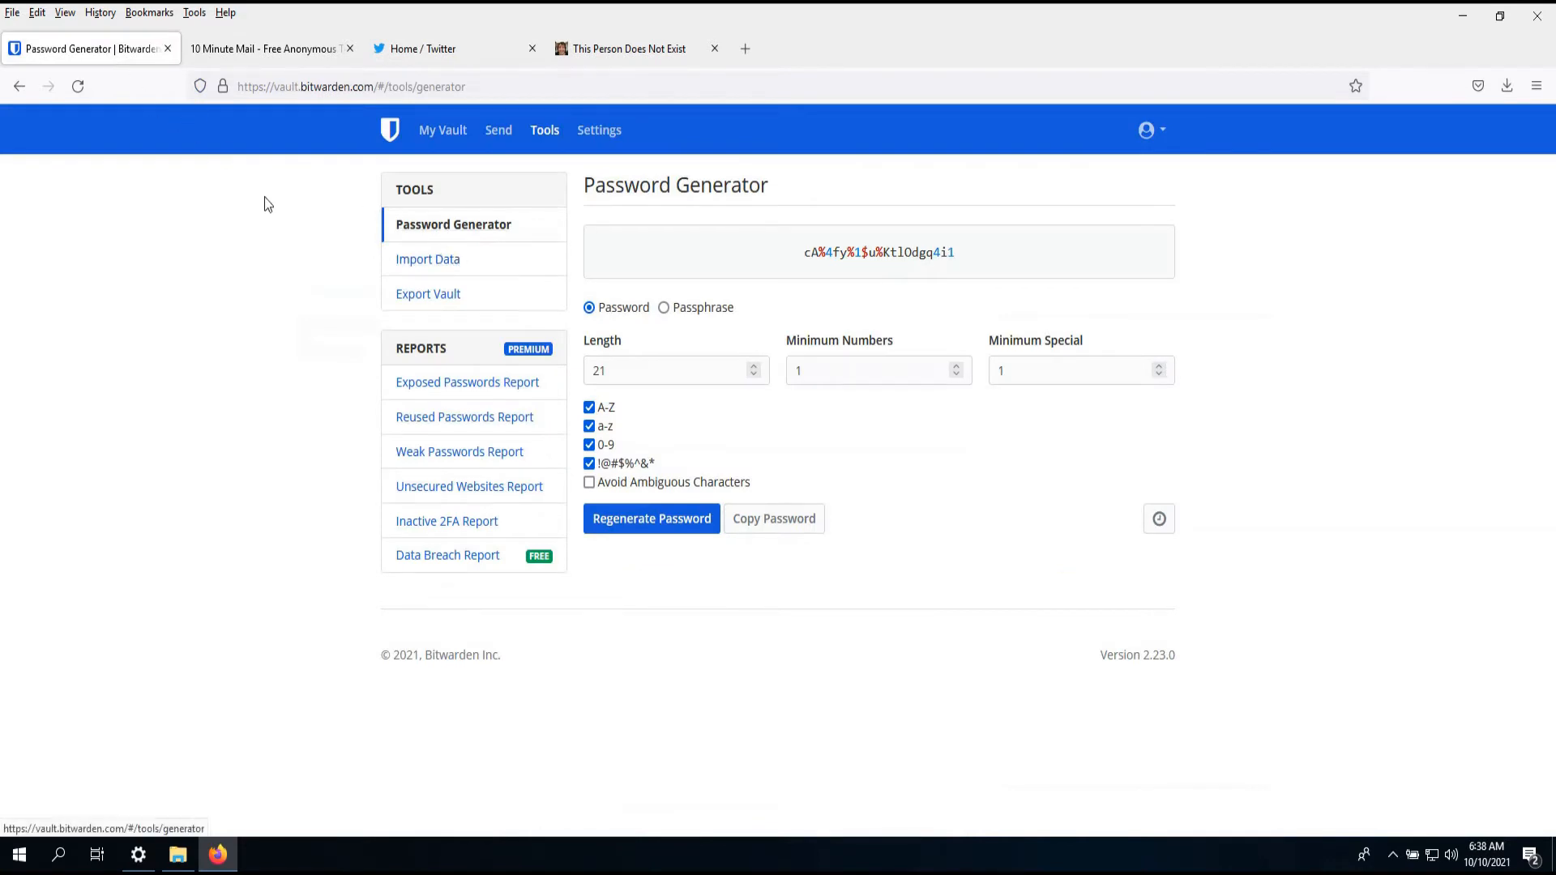
click(445, 130)
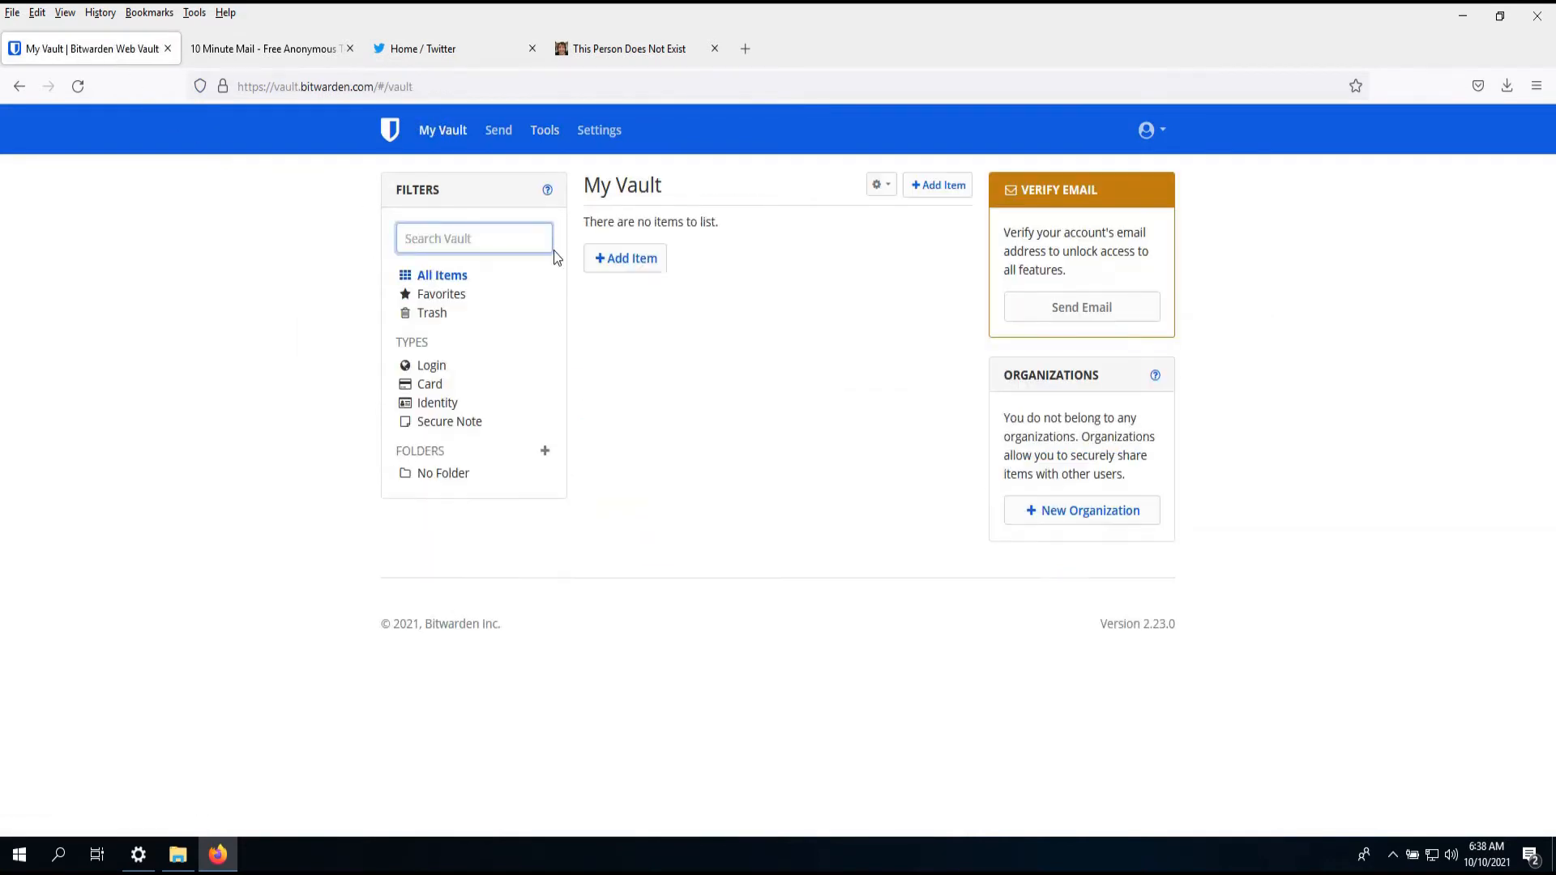
click(635, 266)
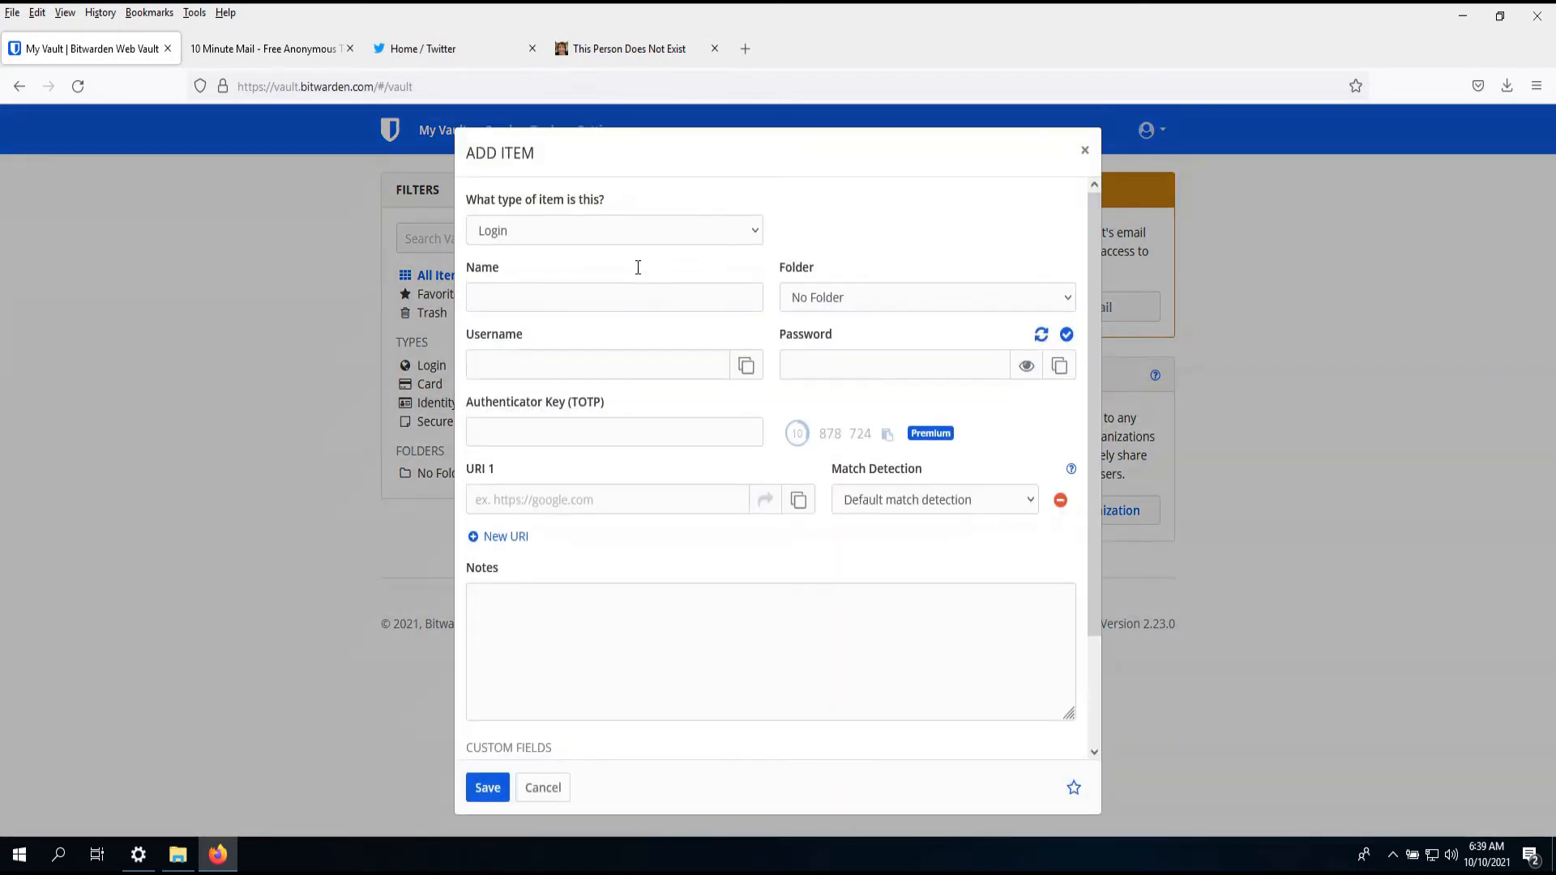
click(561, 293)
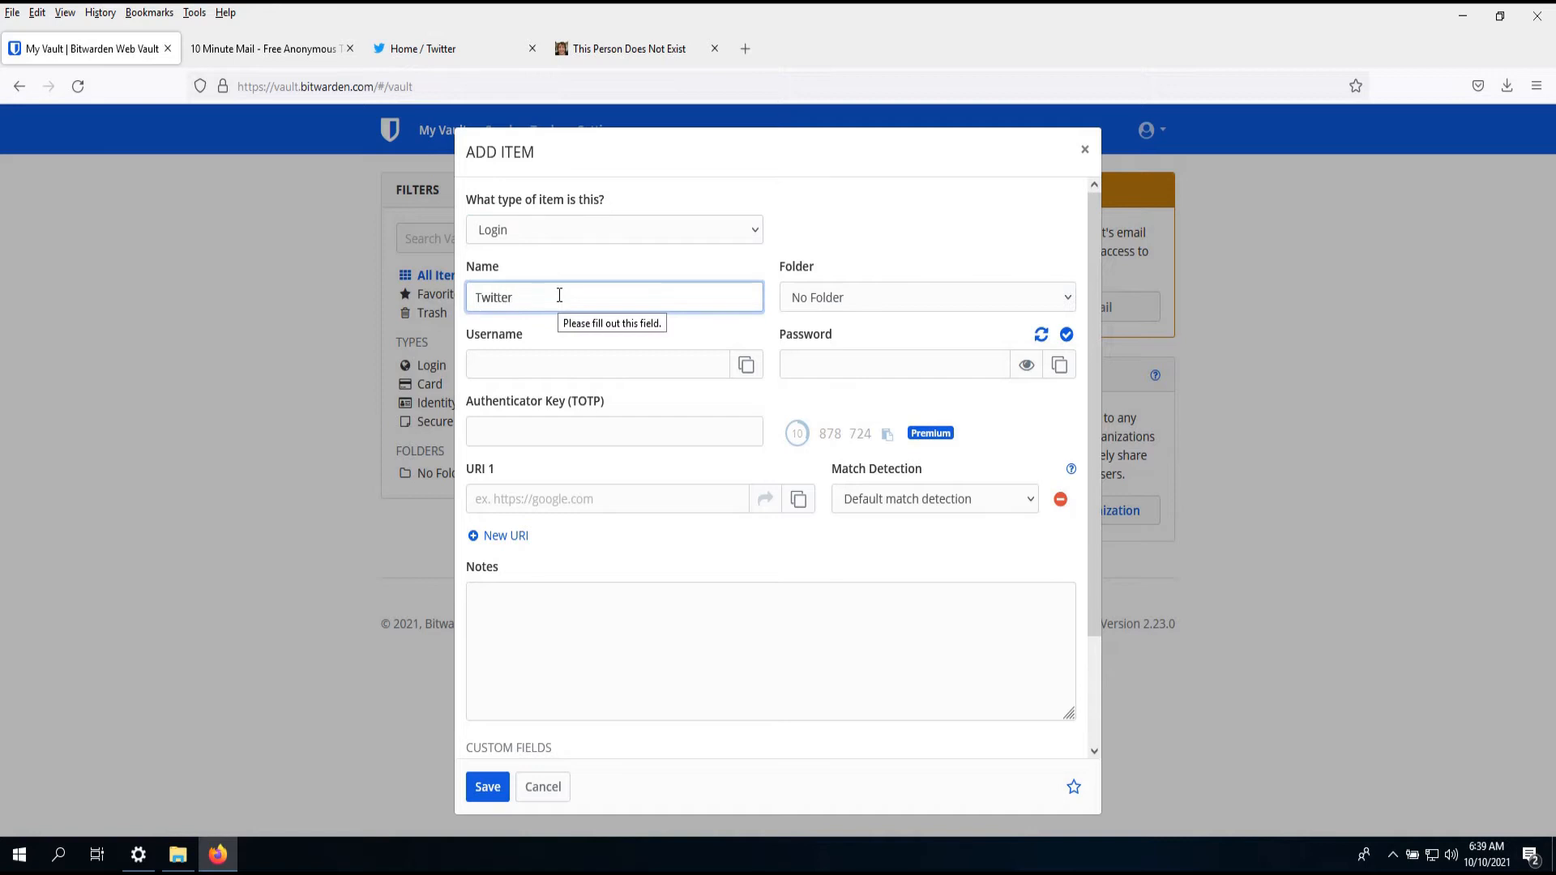
- Paste the Twitter account's password into the password field of the new vault item
click(551, 357)
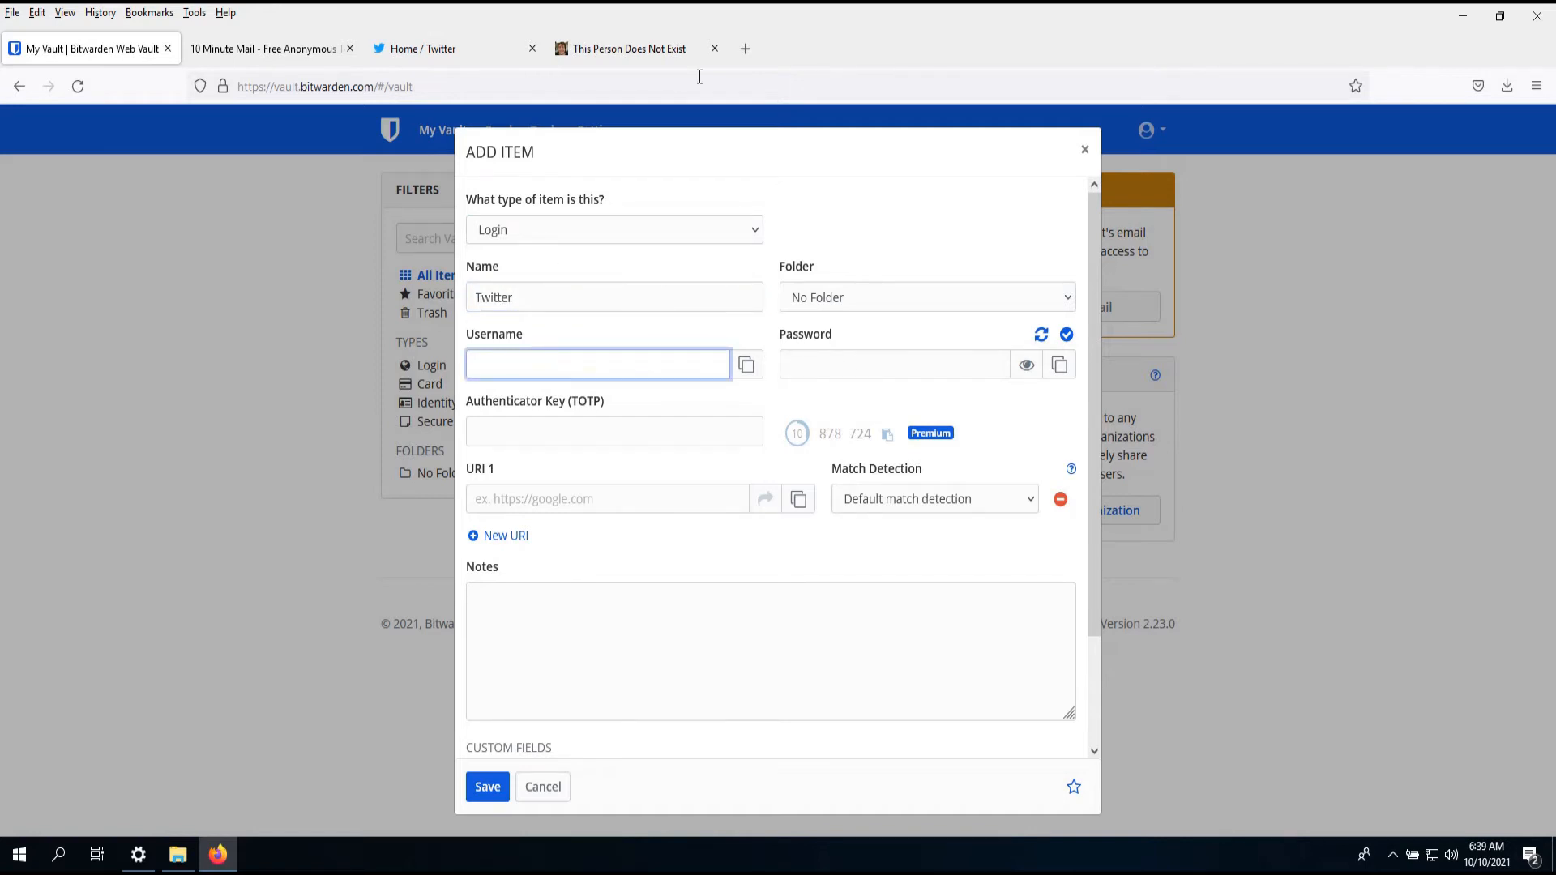
click(445, 50)
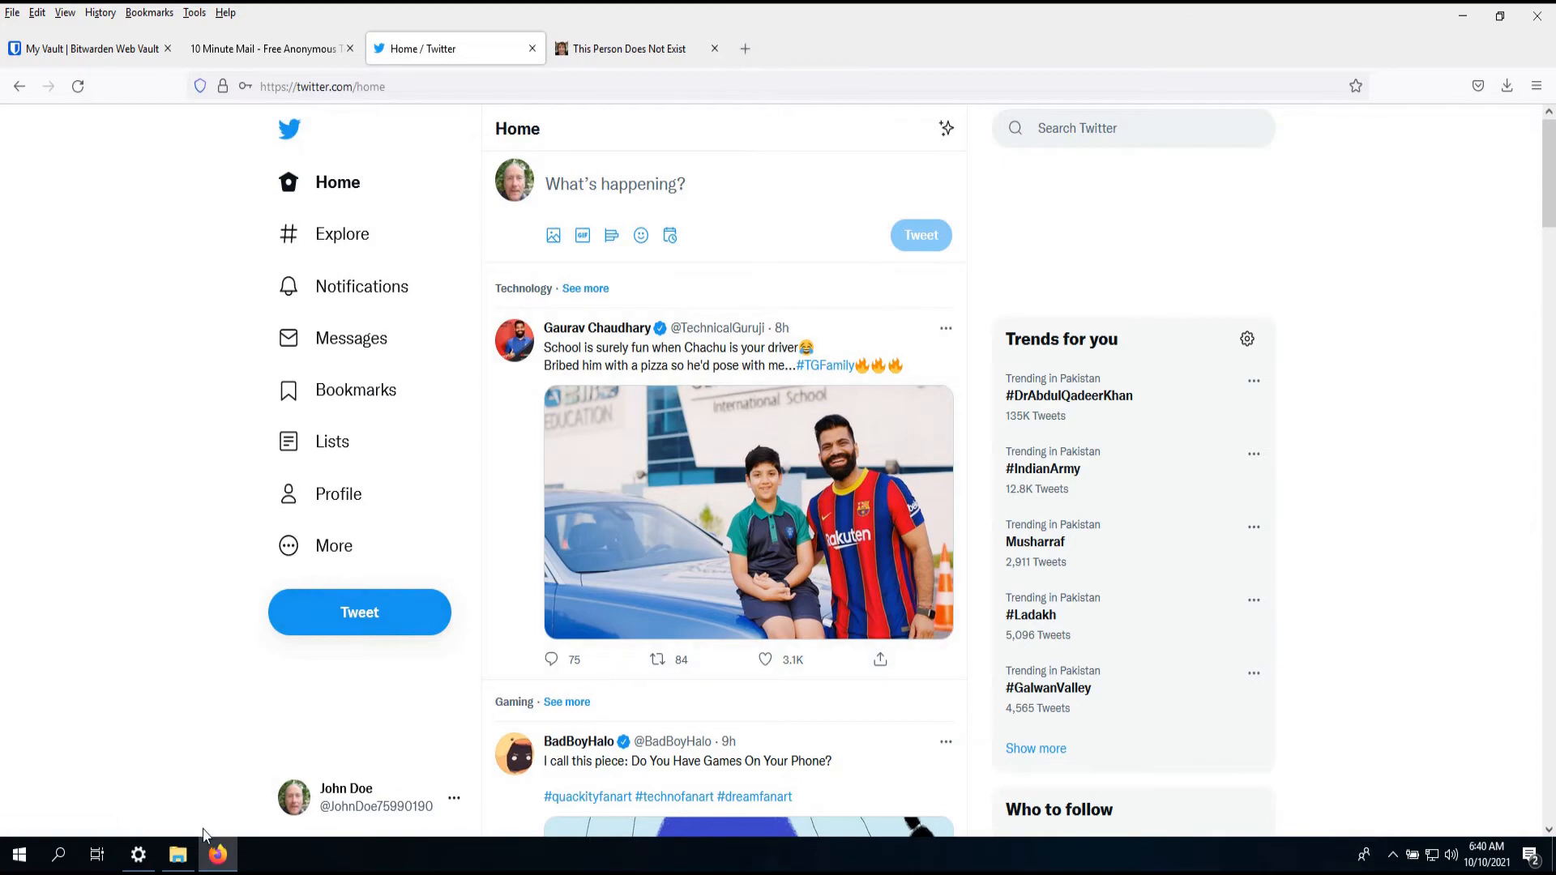
click(122, 50)
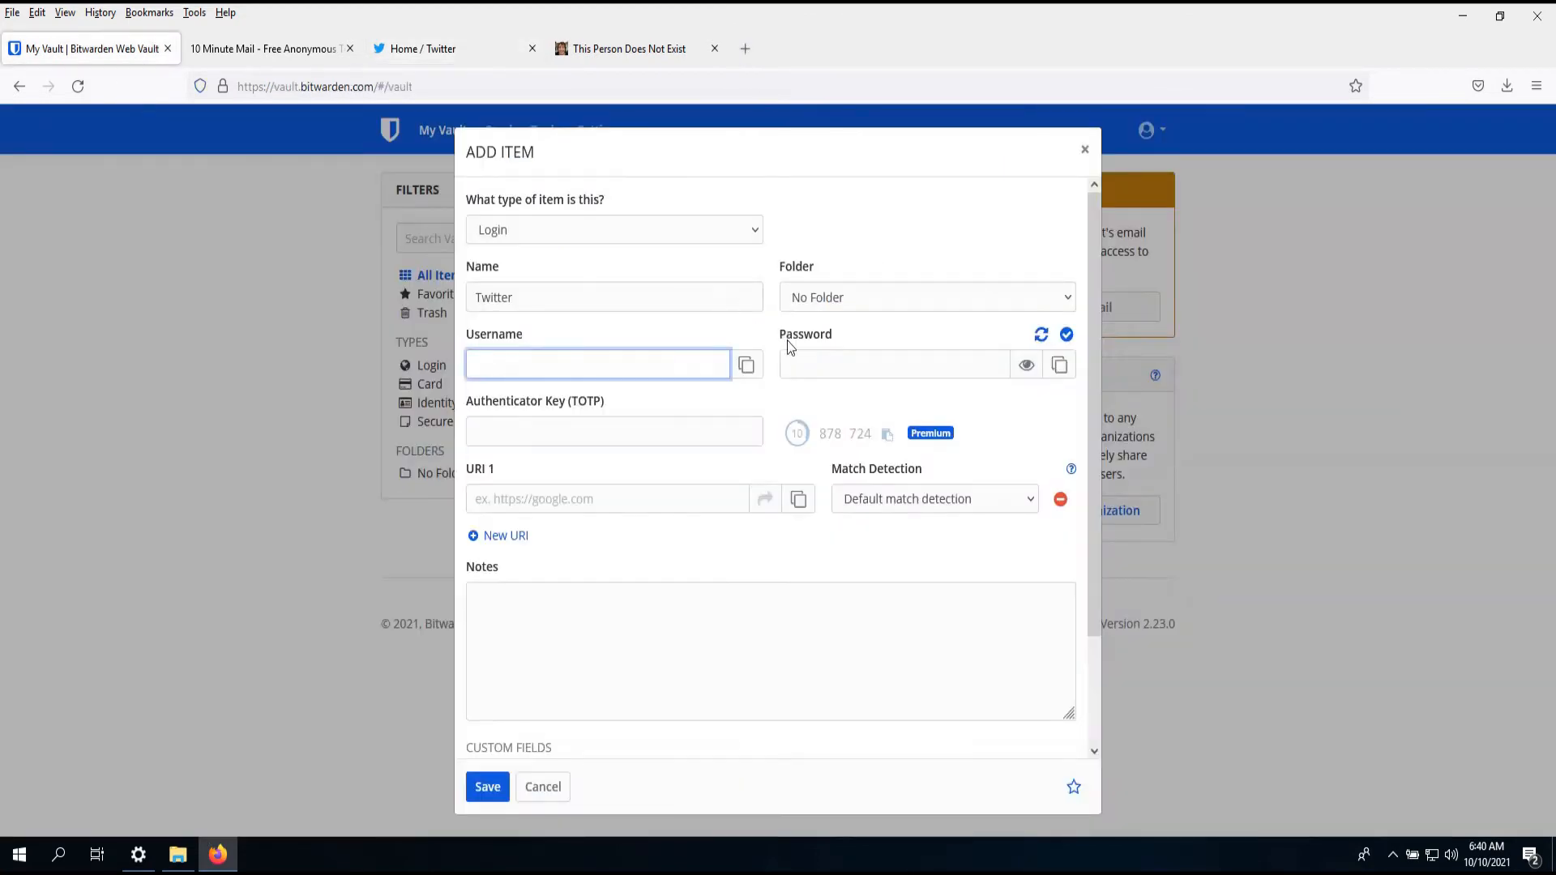
click(829, 369)
click(665, 364)
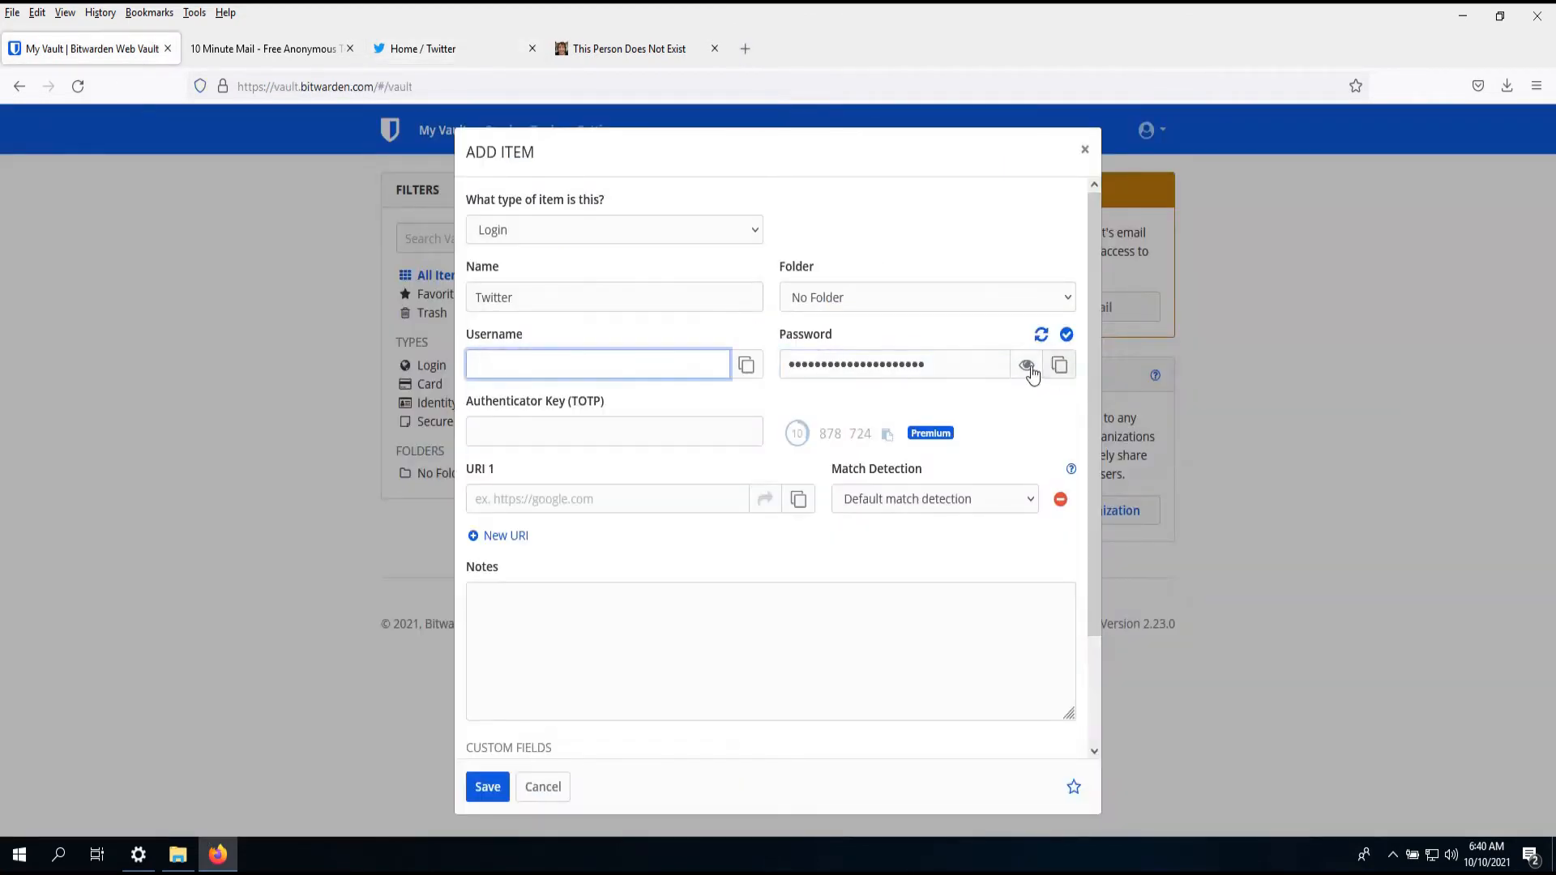
- Copy the temporary email address from 10 Minute Mail into the vault item's username field
click(534, 365)
click(260, 49)
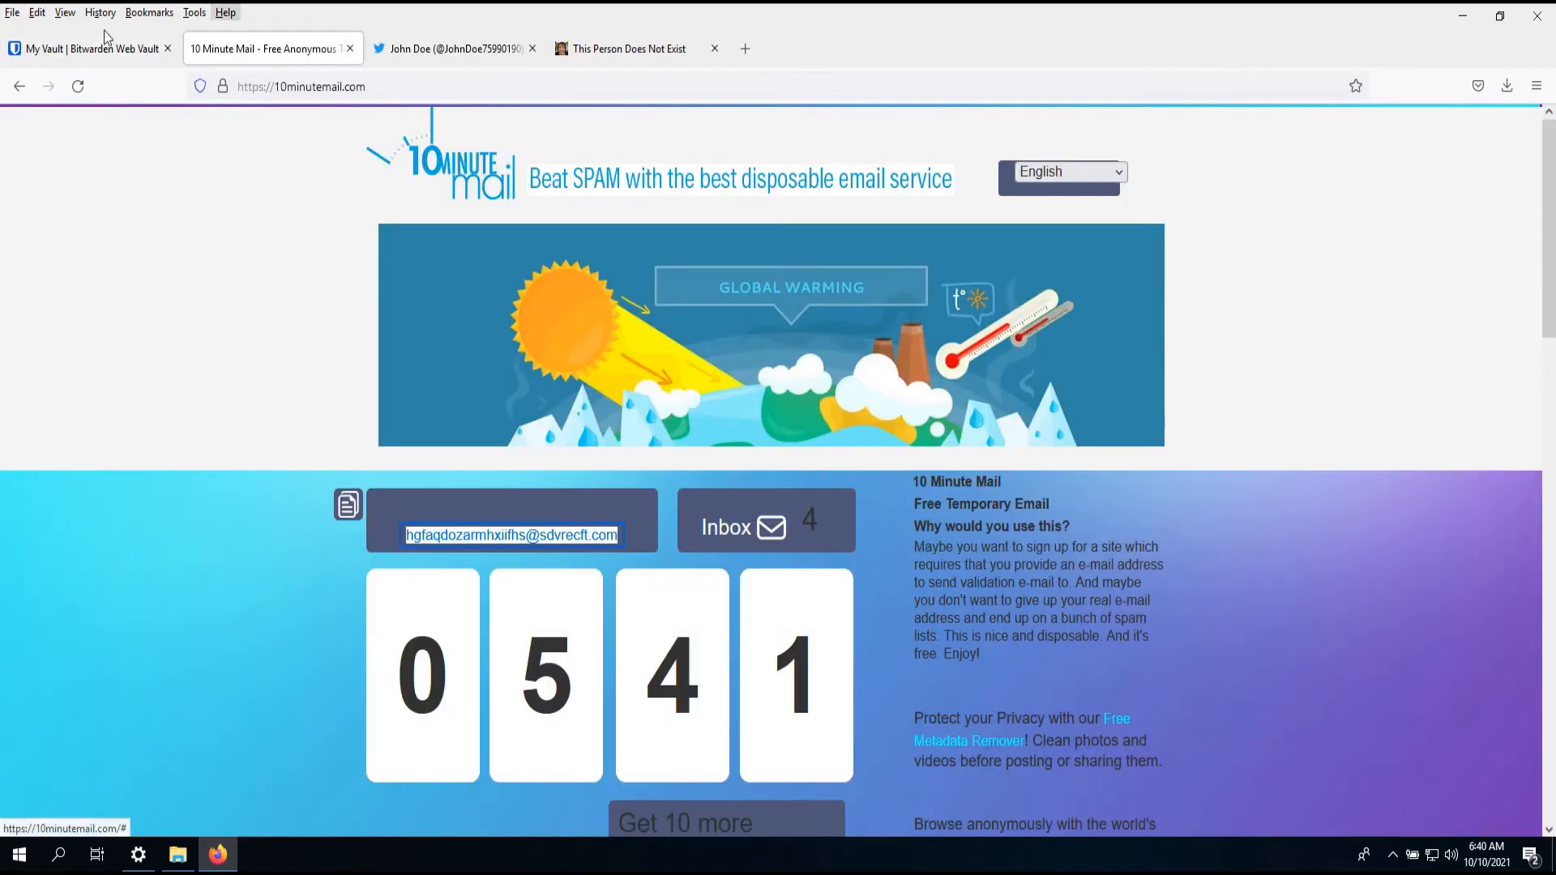
click(89, 48)
key(ctrl+v)
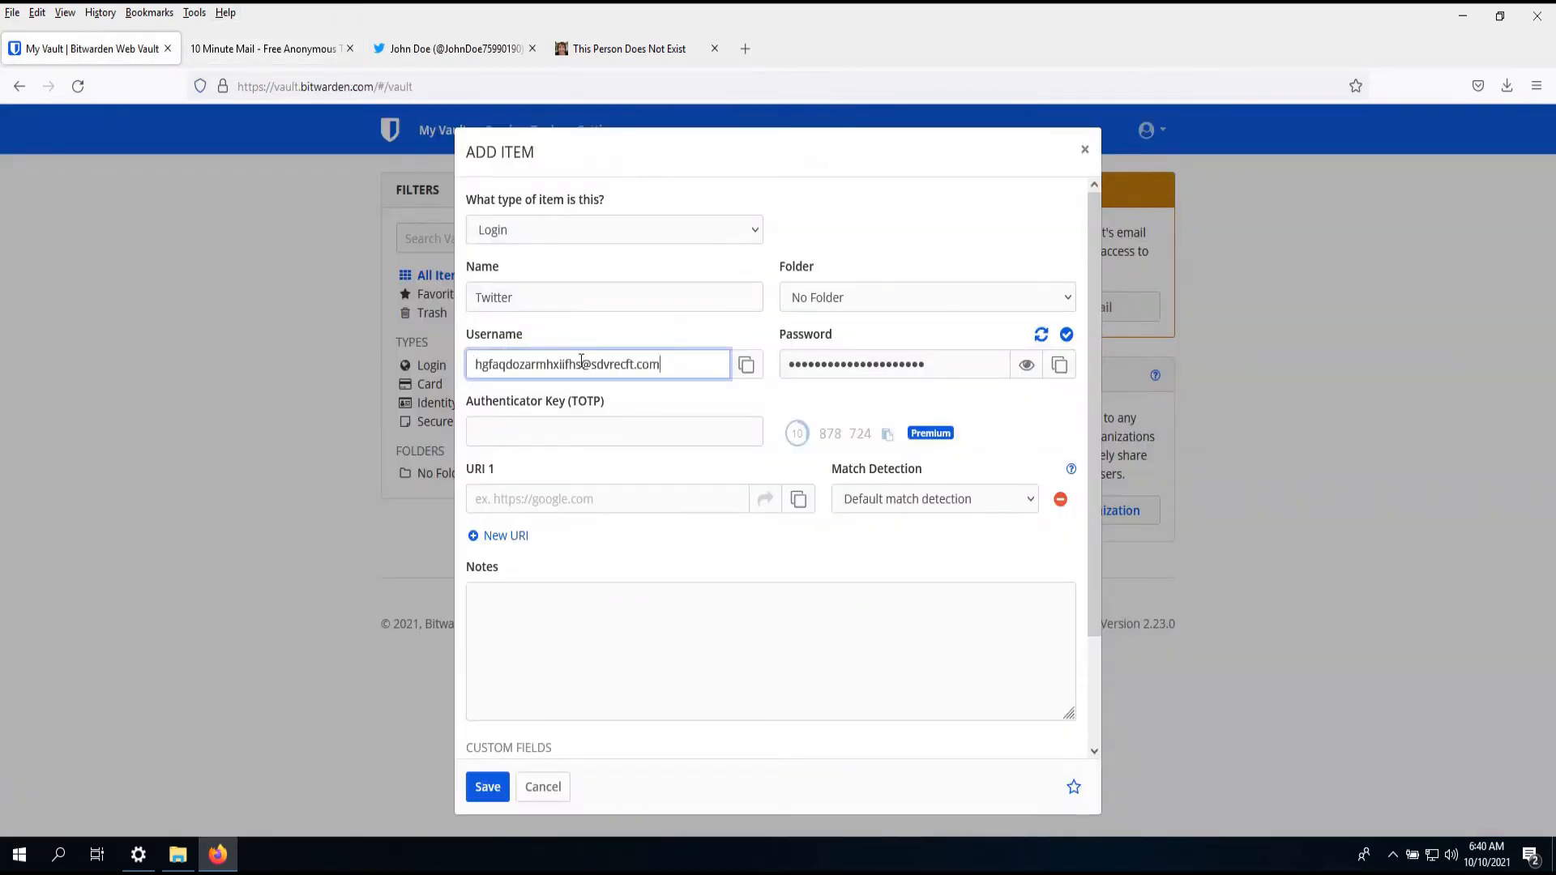
click(657, 618)
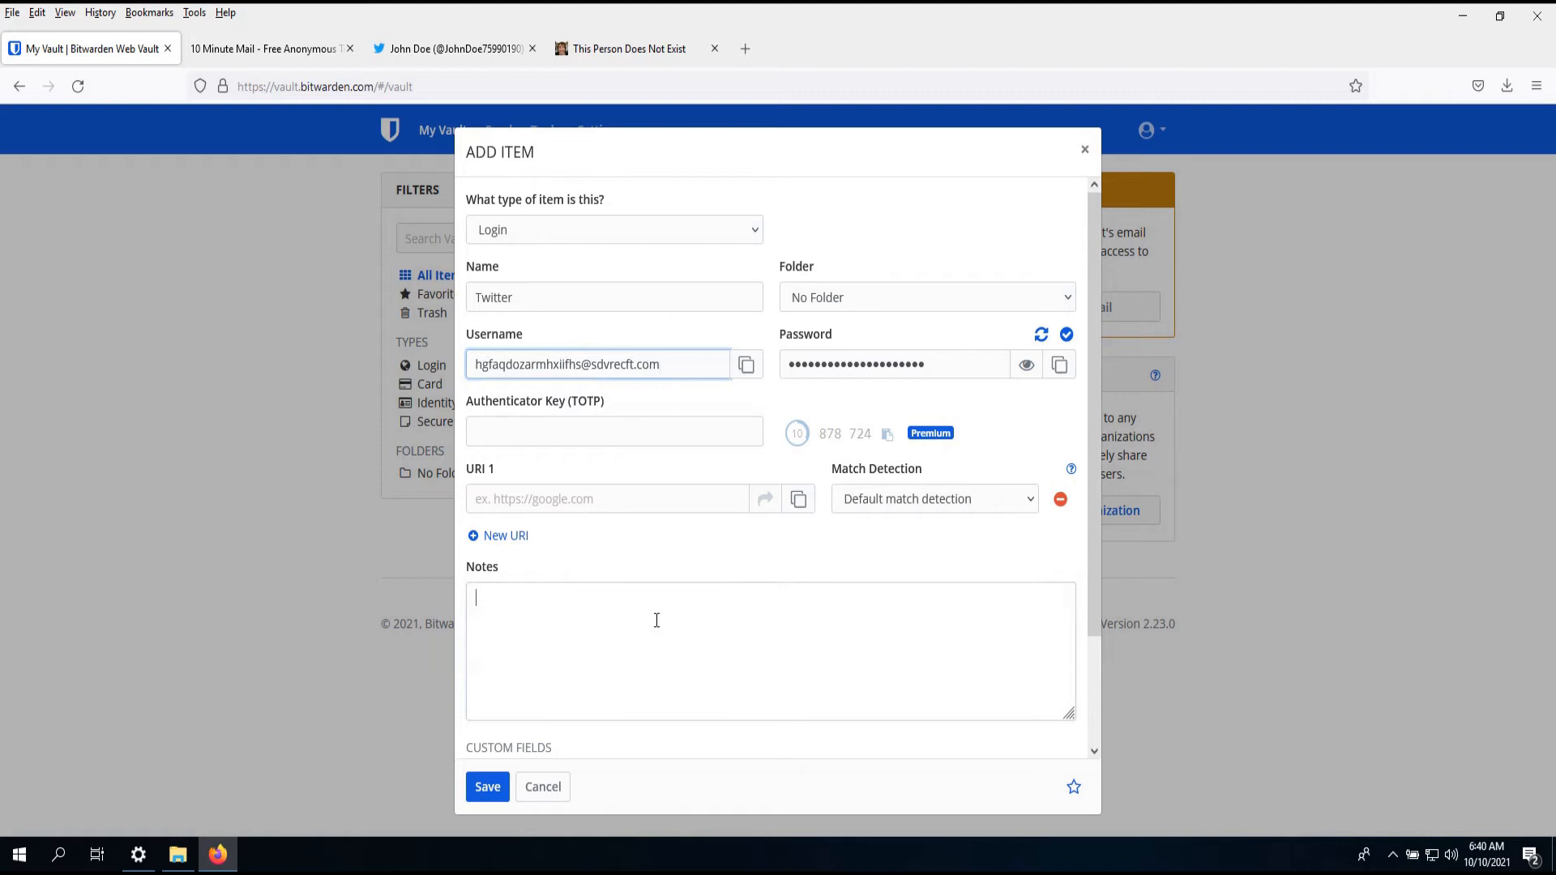
click(584, 438)
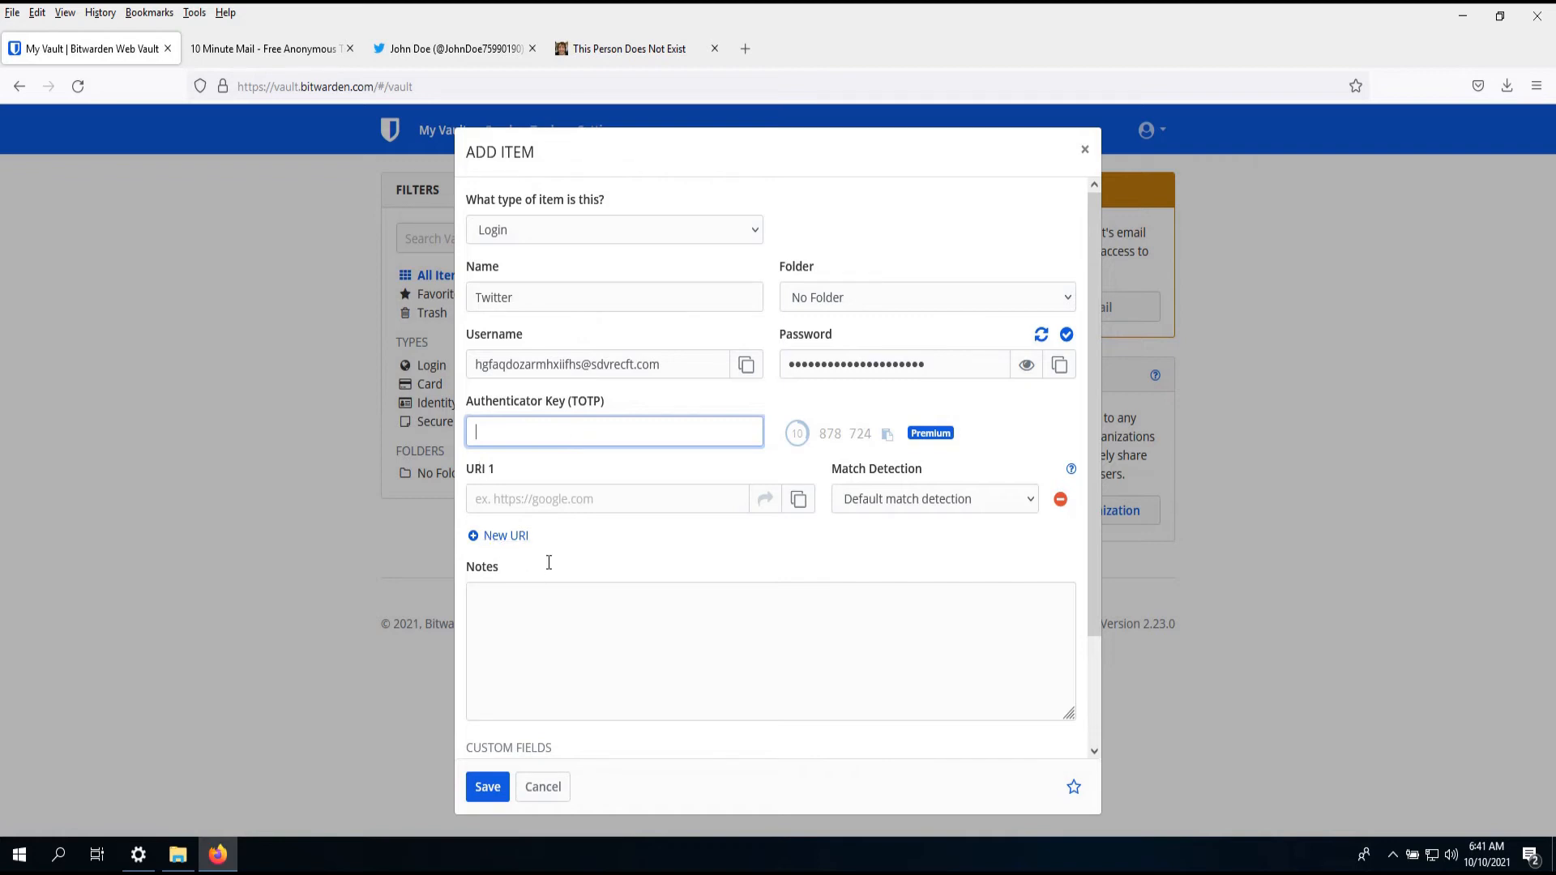
scroll(550, 559, down, 2)
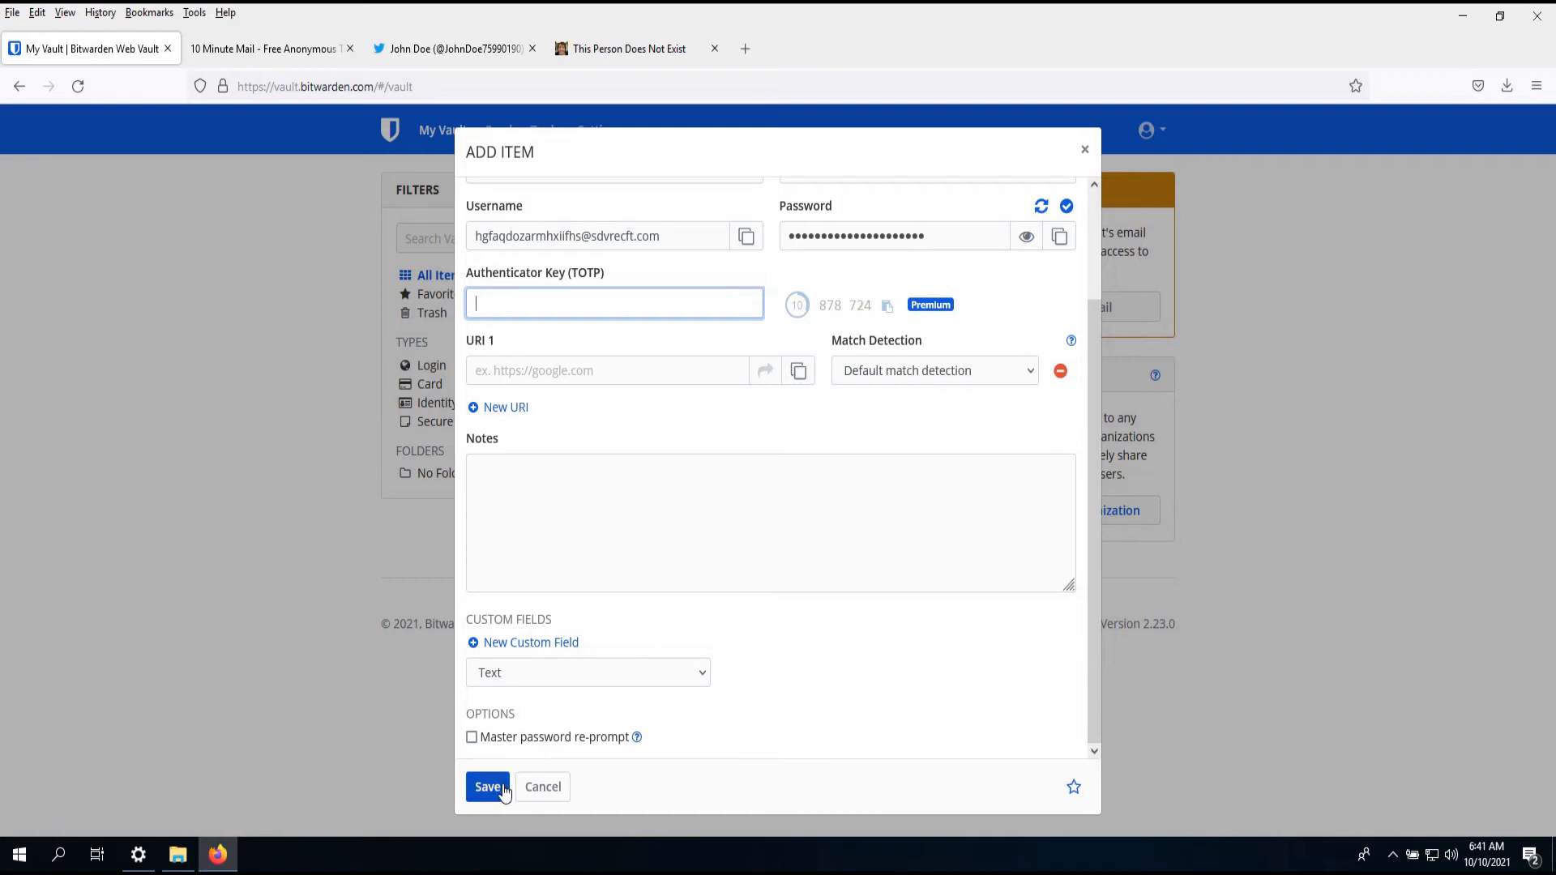
scroll(661, 543, up, 2)
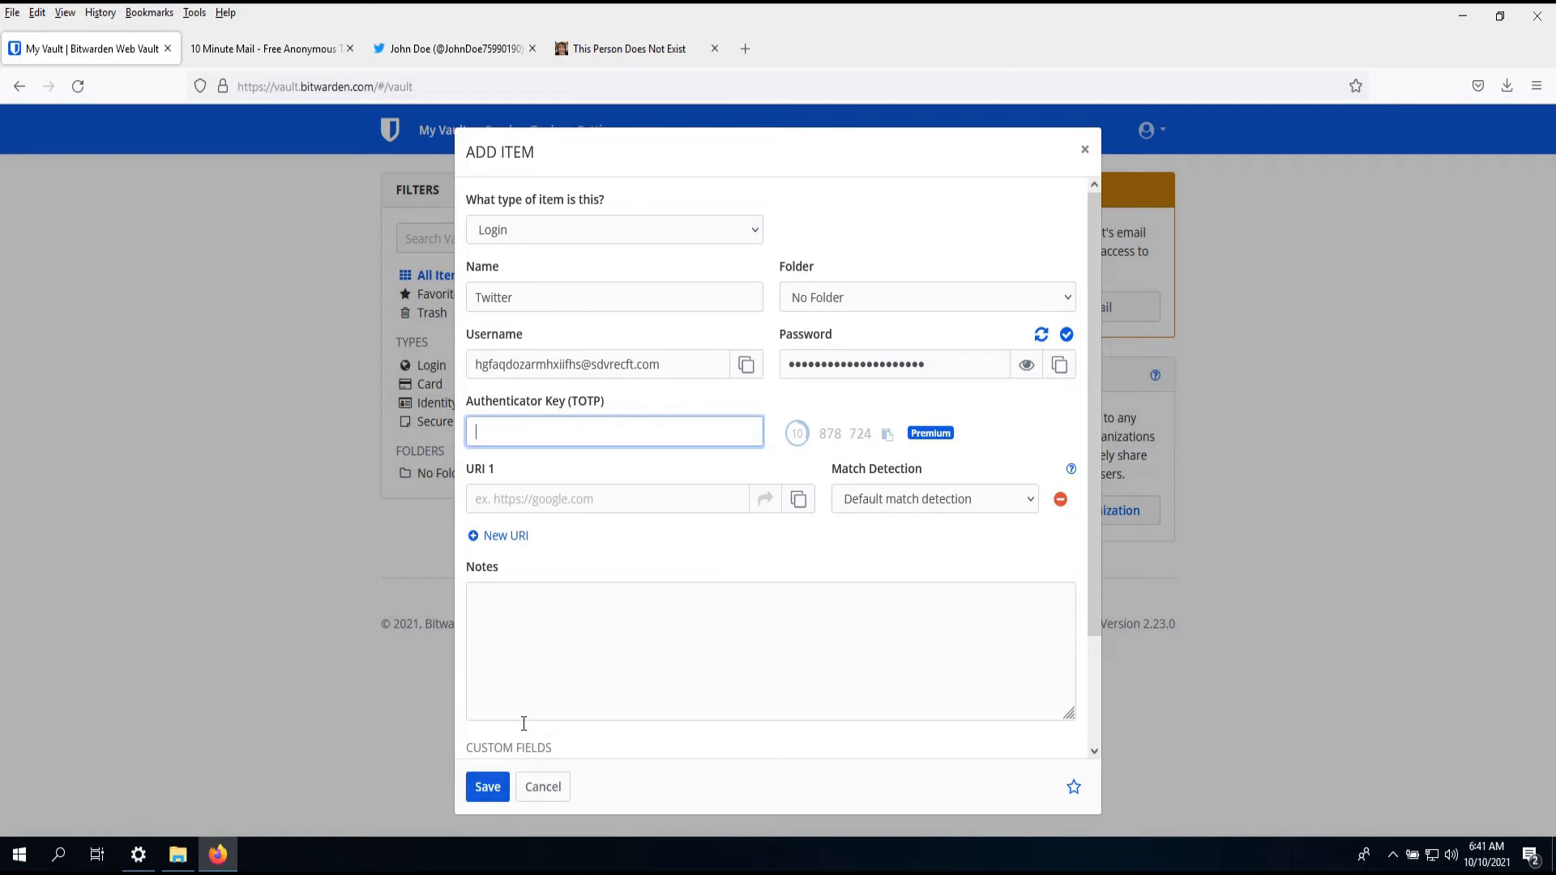
click(873, 295)
click(858, 296)
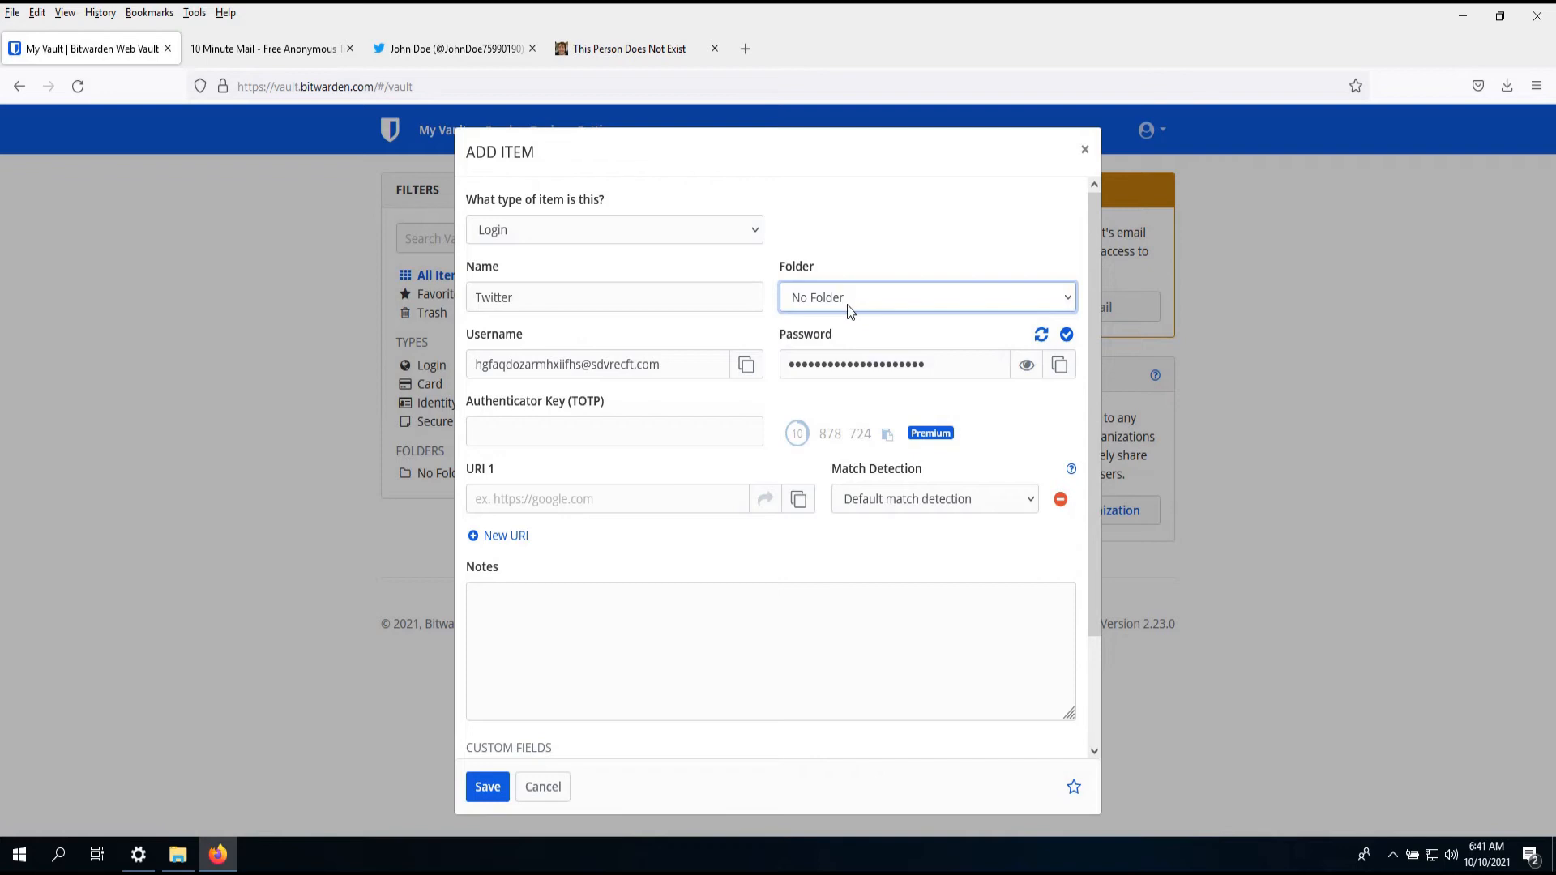
- Rename the new vault item twitter.com and save it
double_click(560, 292)
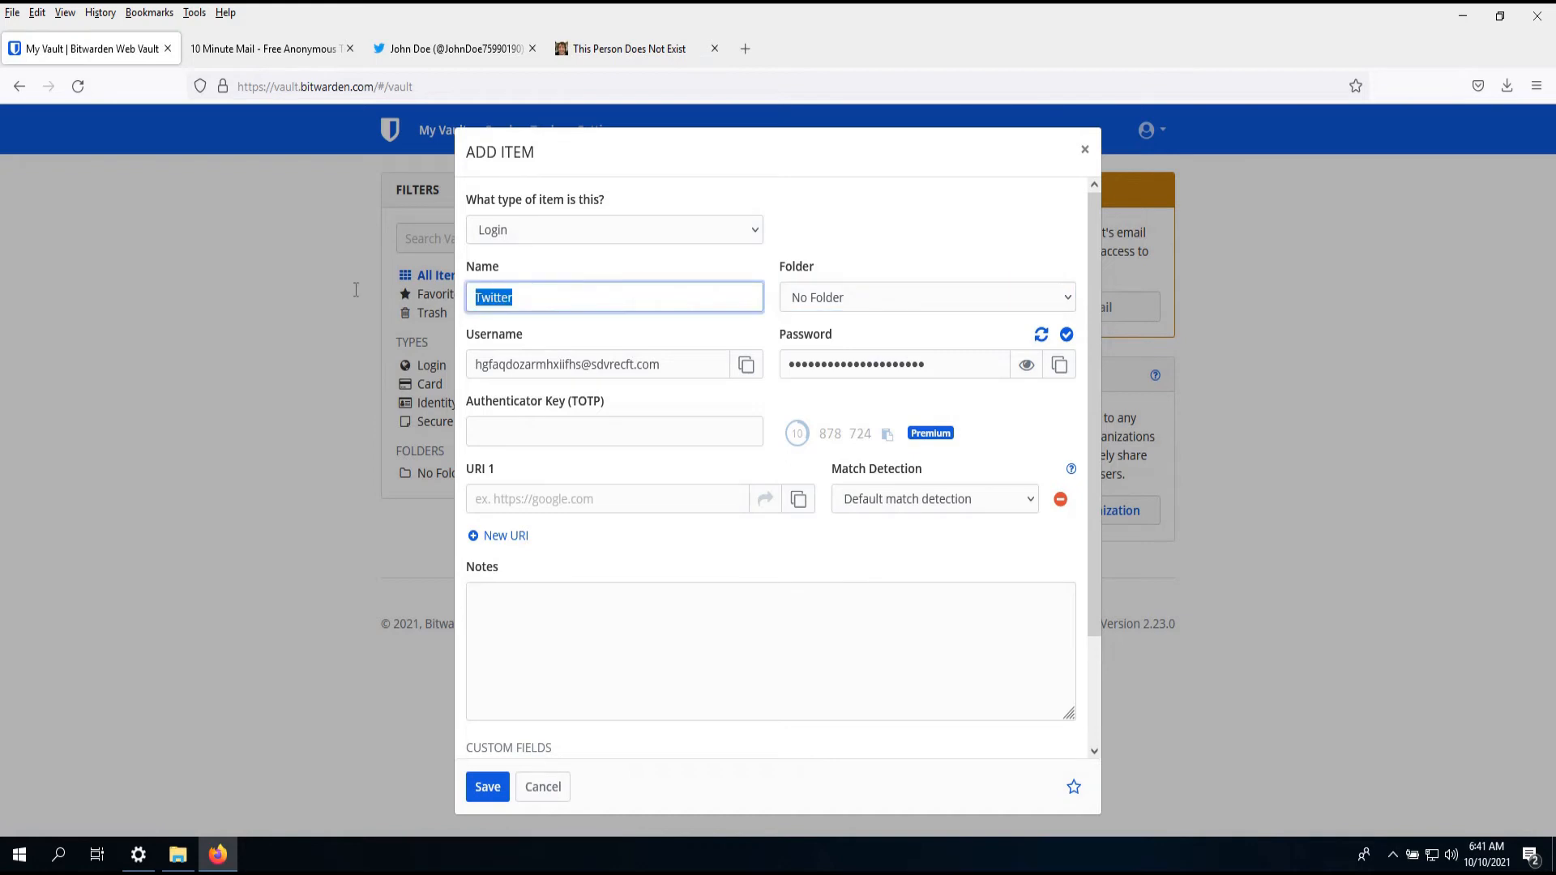
text(twitter.come)
key(BackSpace)
key(BackSpace)
click(497, 774)
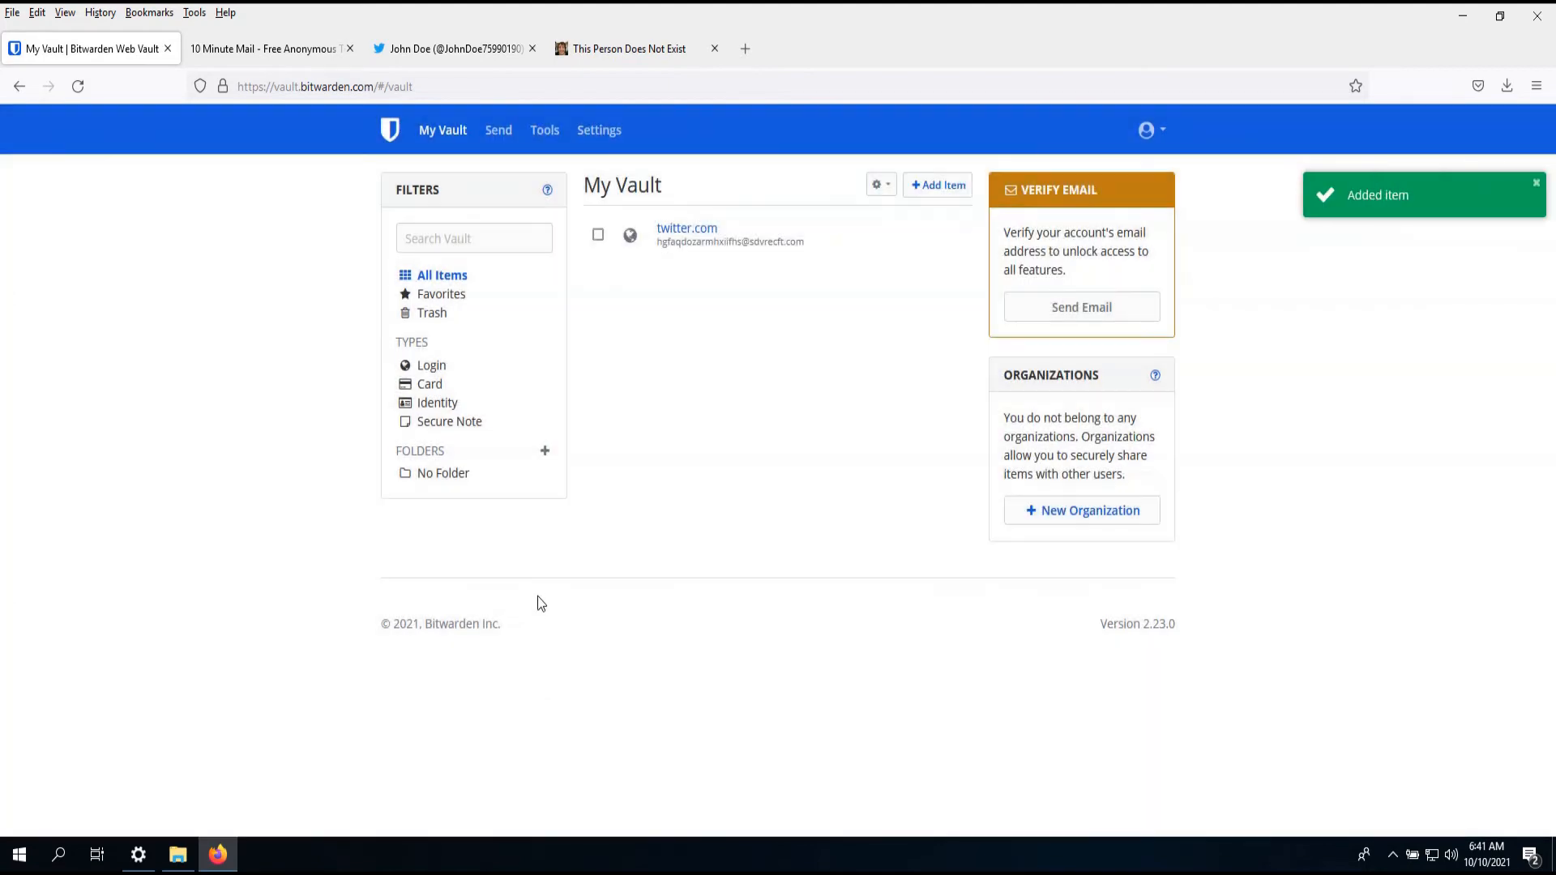
- Return to the Twitter profile, log out of the account and confirm
click(486, 50)
scroll(839, 357, down, 5)
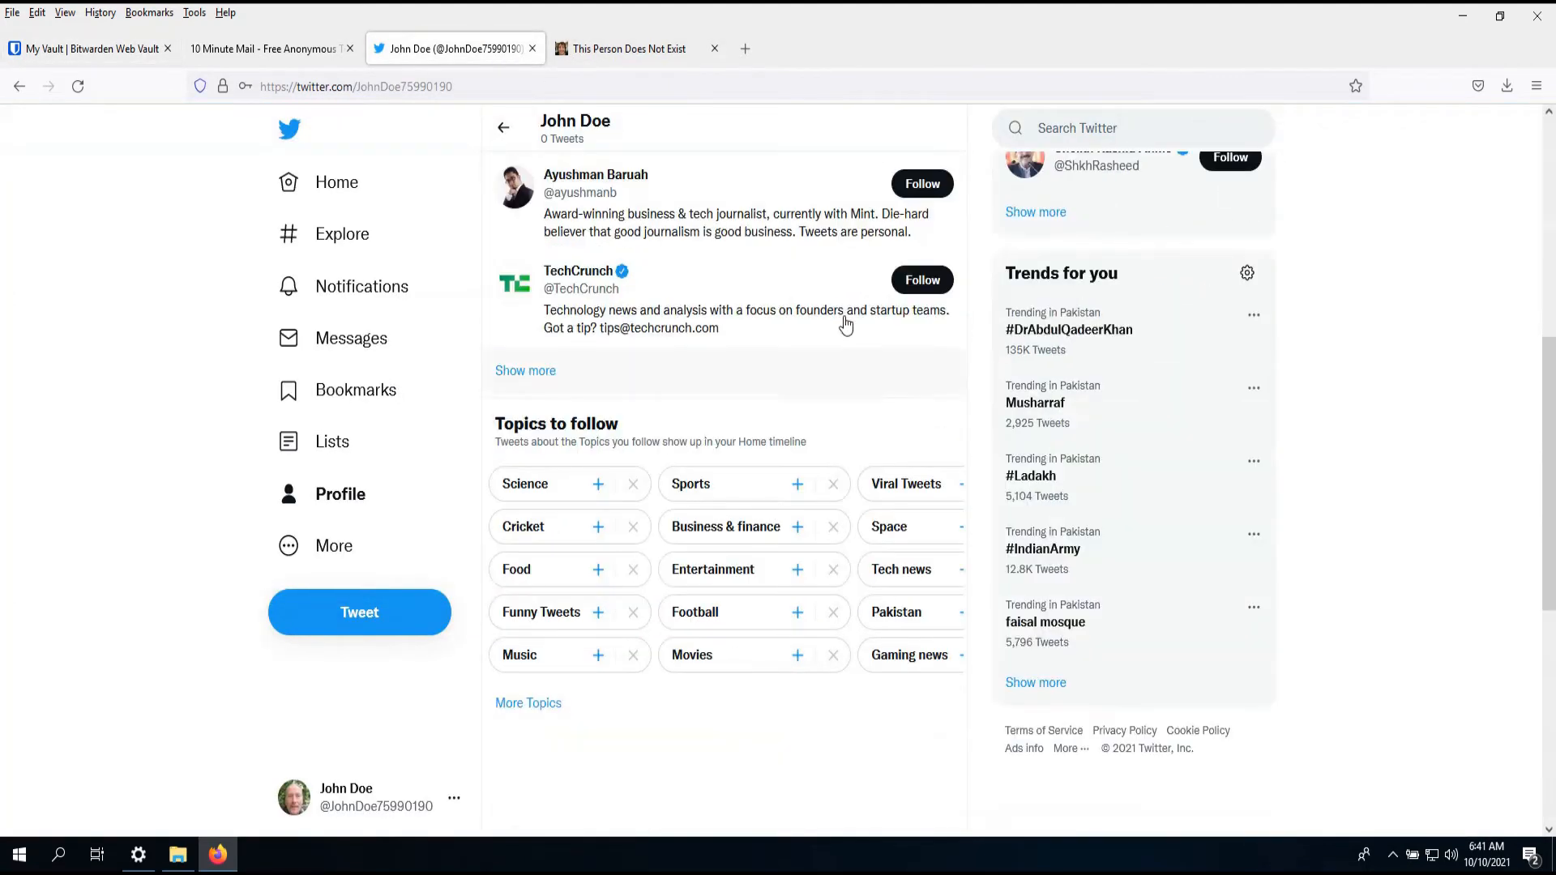
scroll(372, 470, up, 5)
scroll(397, 535, down, 5)
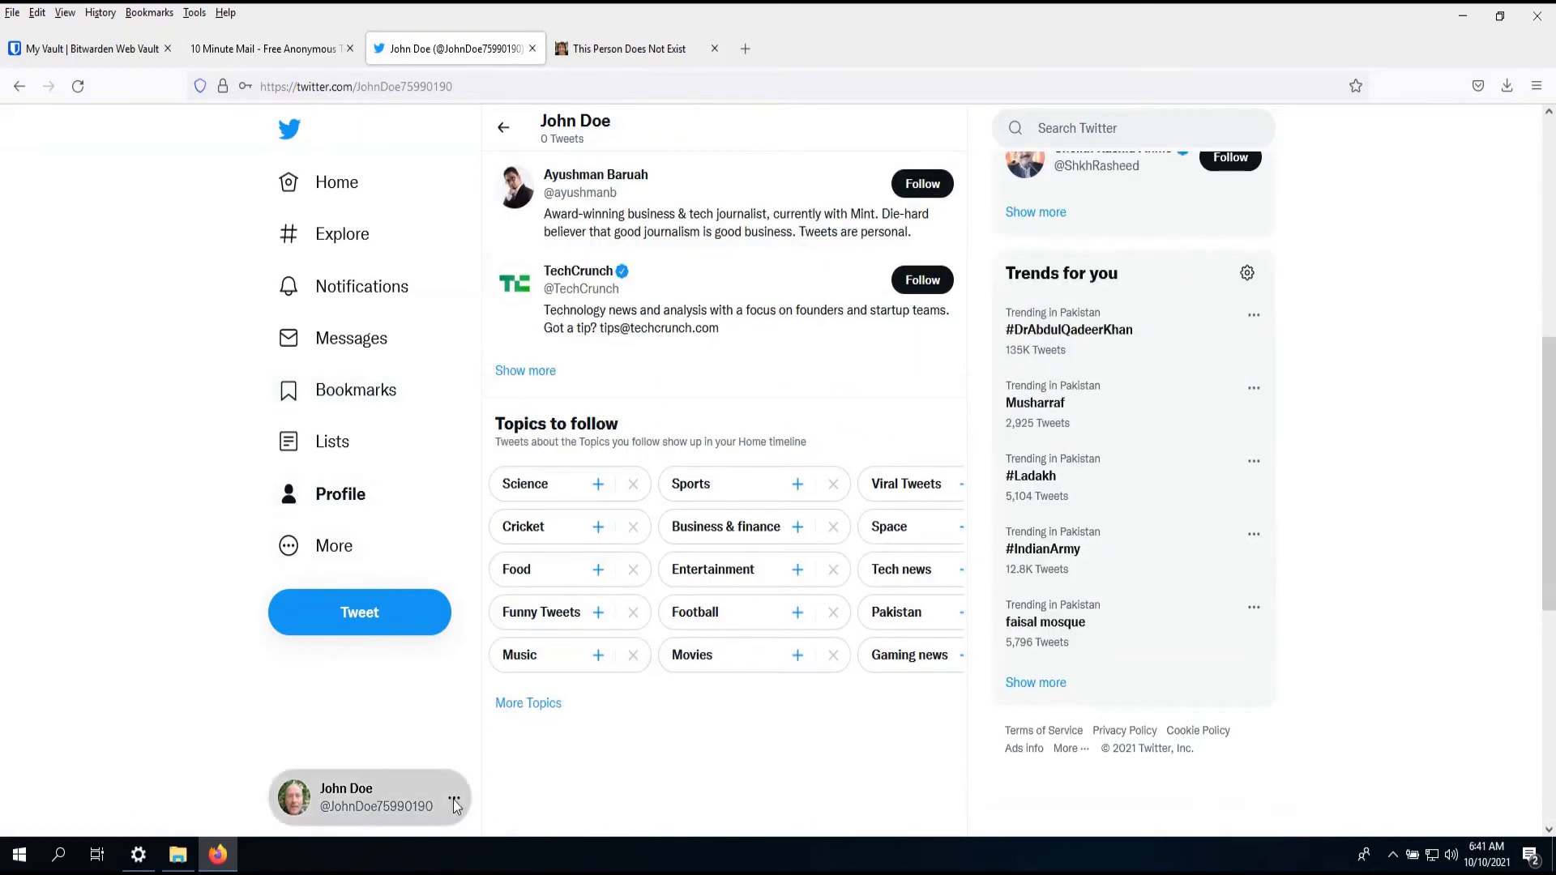
click(436, 788)
click(346, 729)
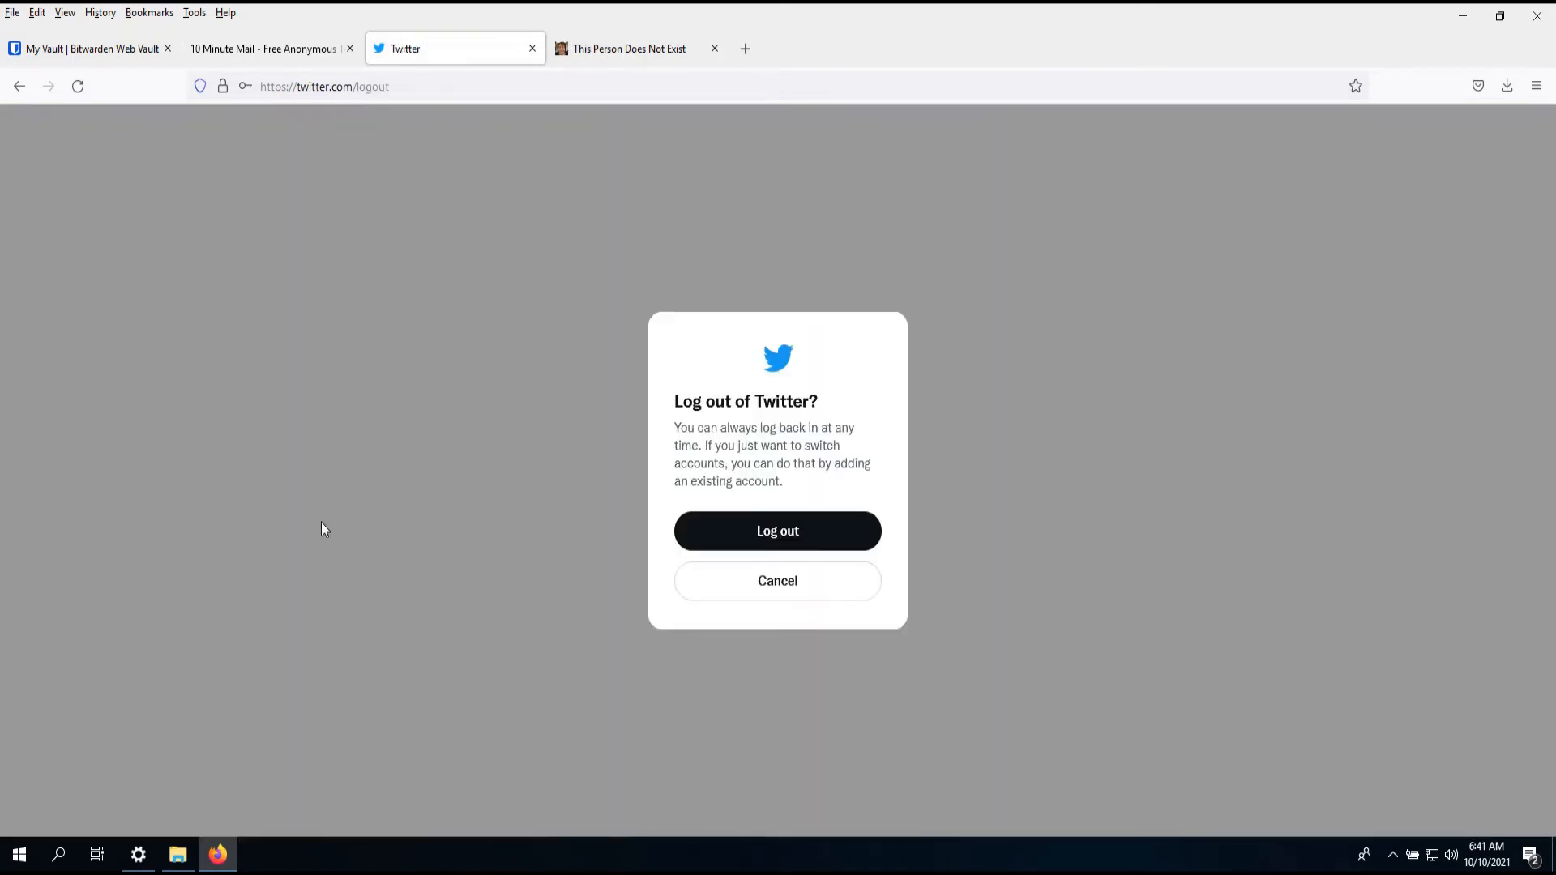
click(817, 536)
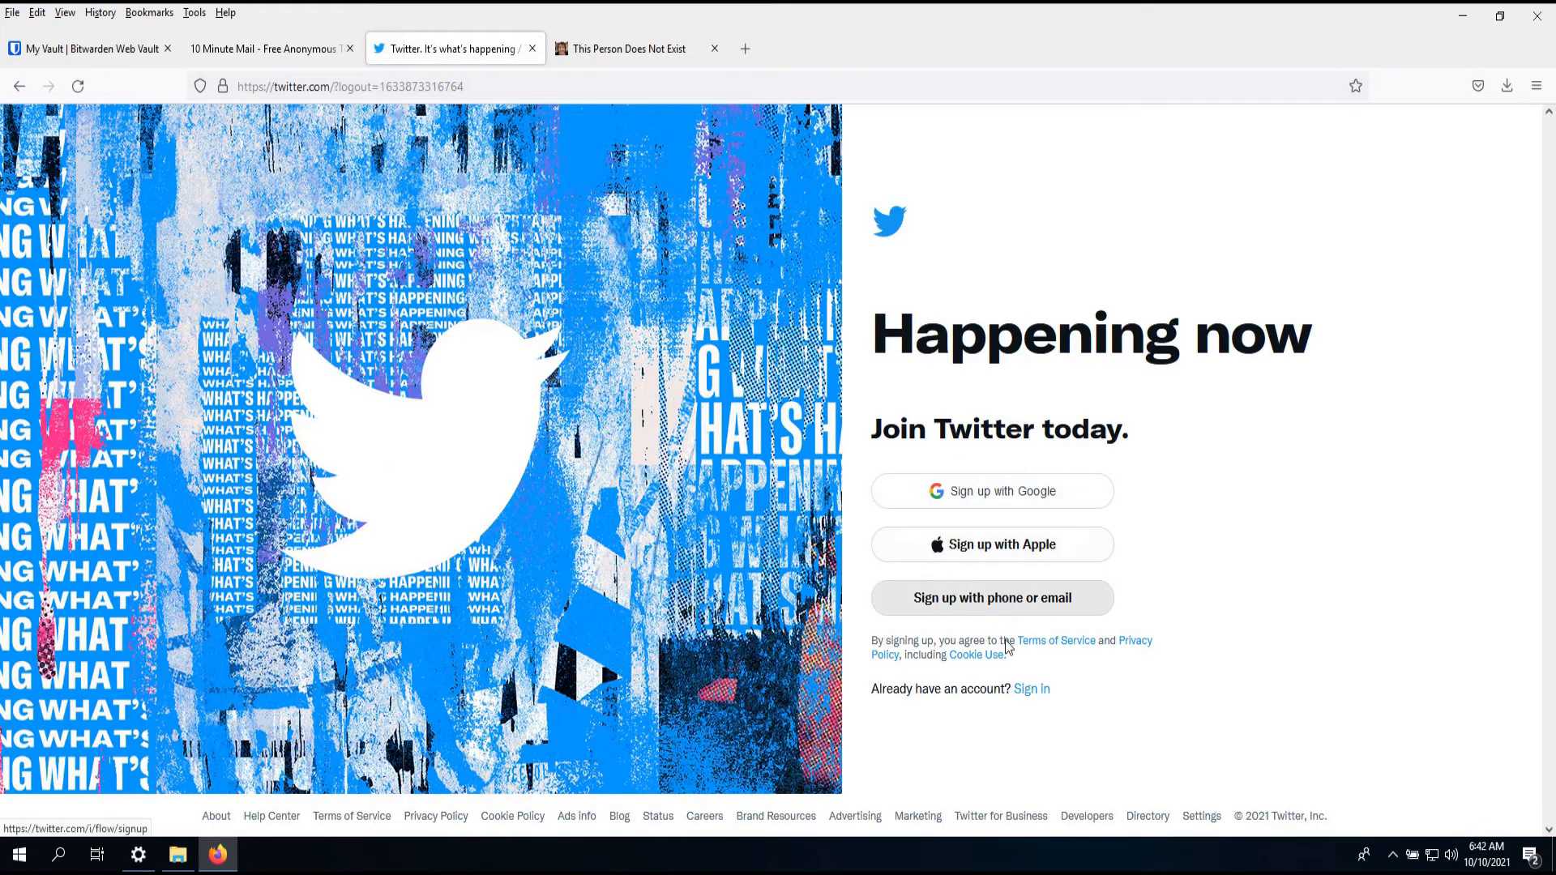
- Open Twitter's sign-in form for an existing account and copy the username stored in the vault's twitter.com item
click(1030, 690)
click(1066, 613)
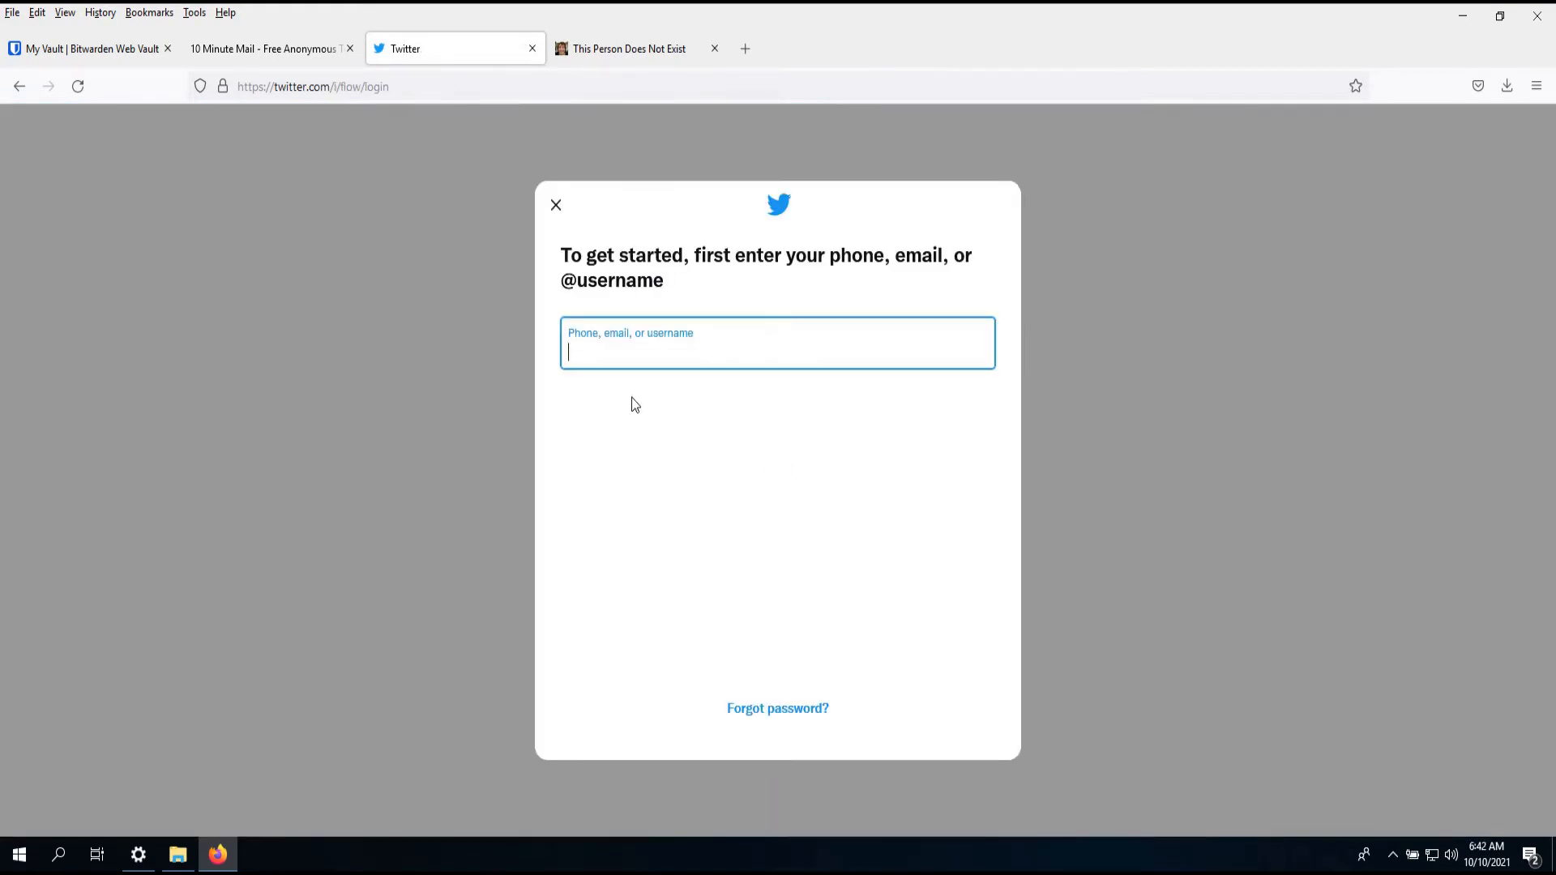
click(325, 52)
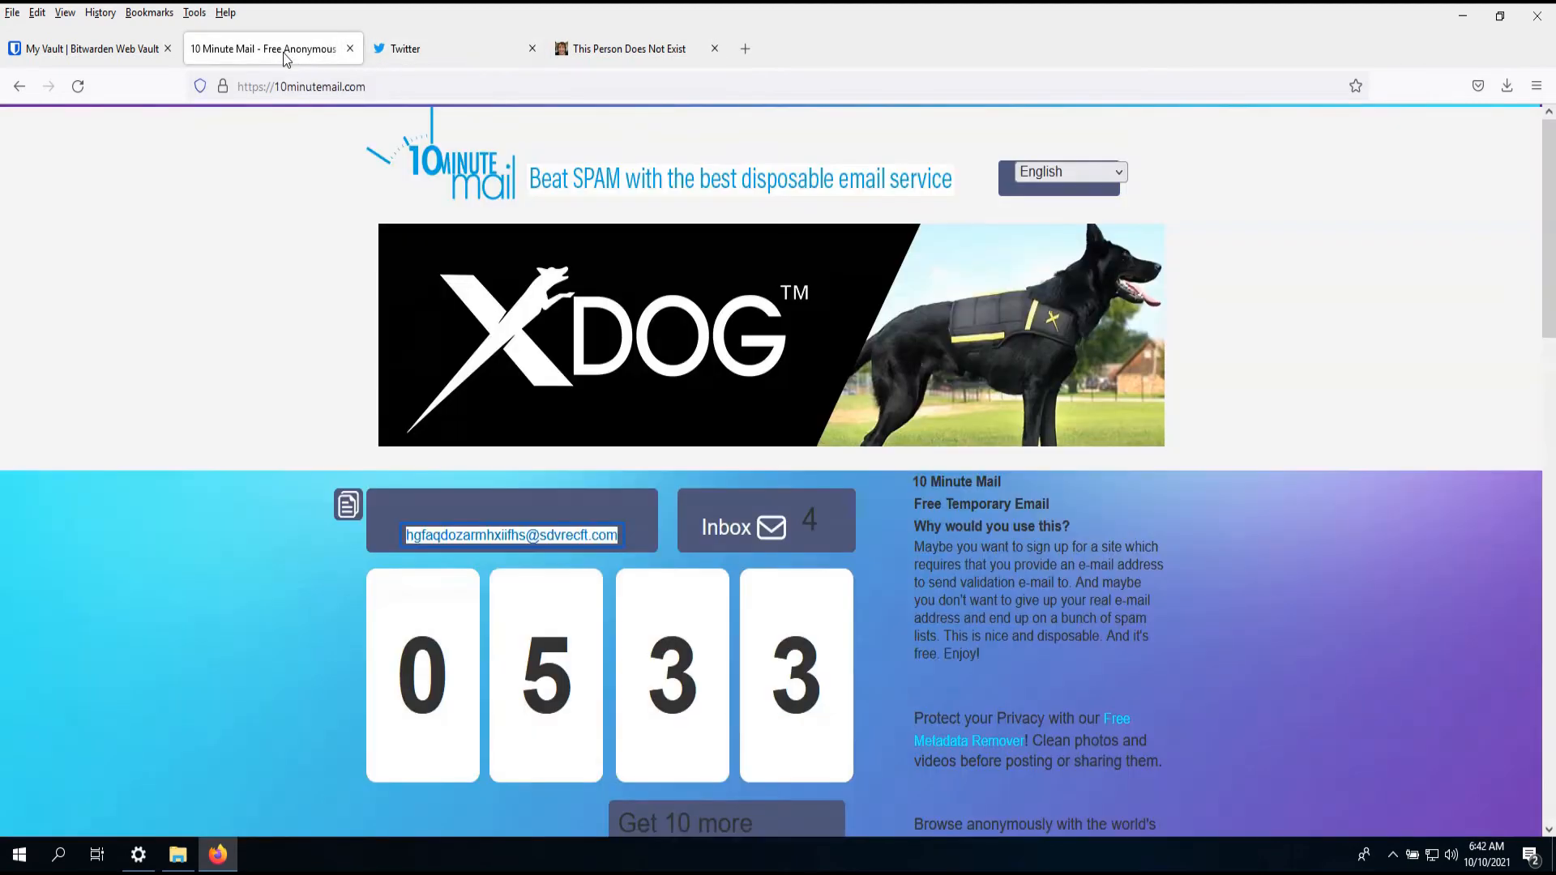
click(142, 52)
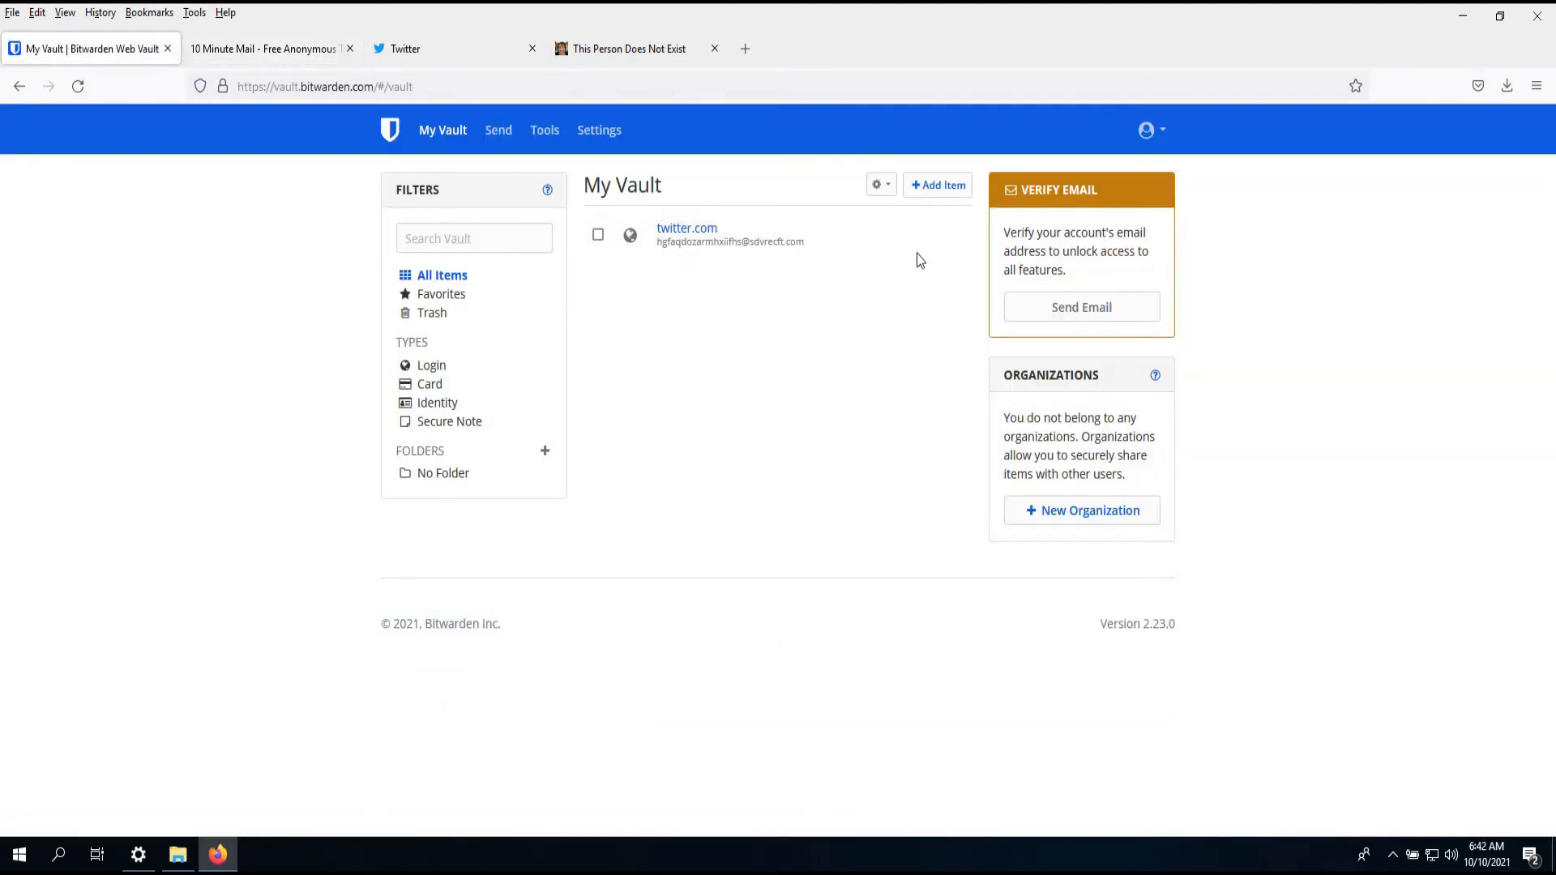
right_click(804, 236)
click(757, 285)
click(940, 234)
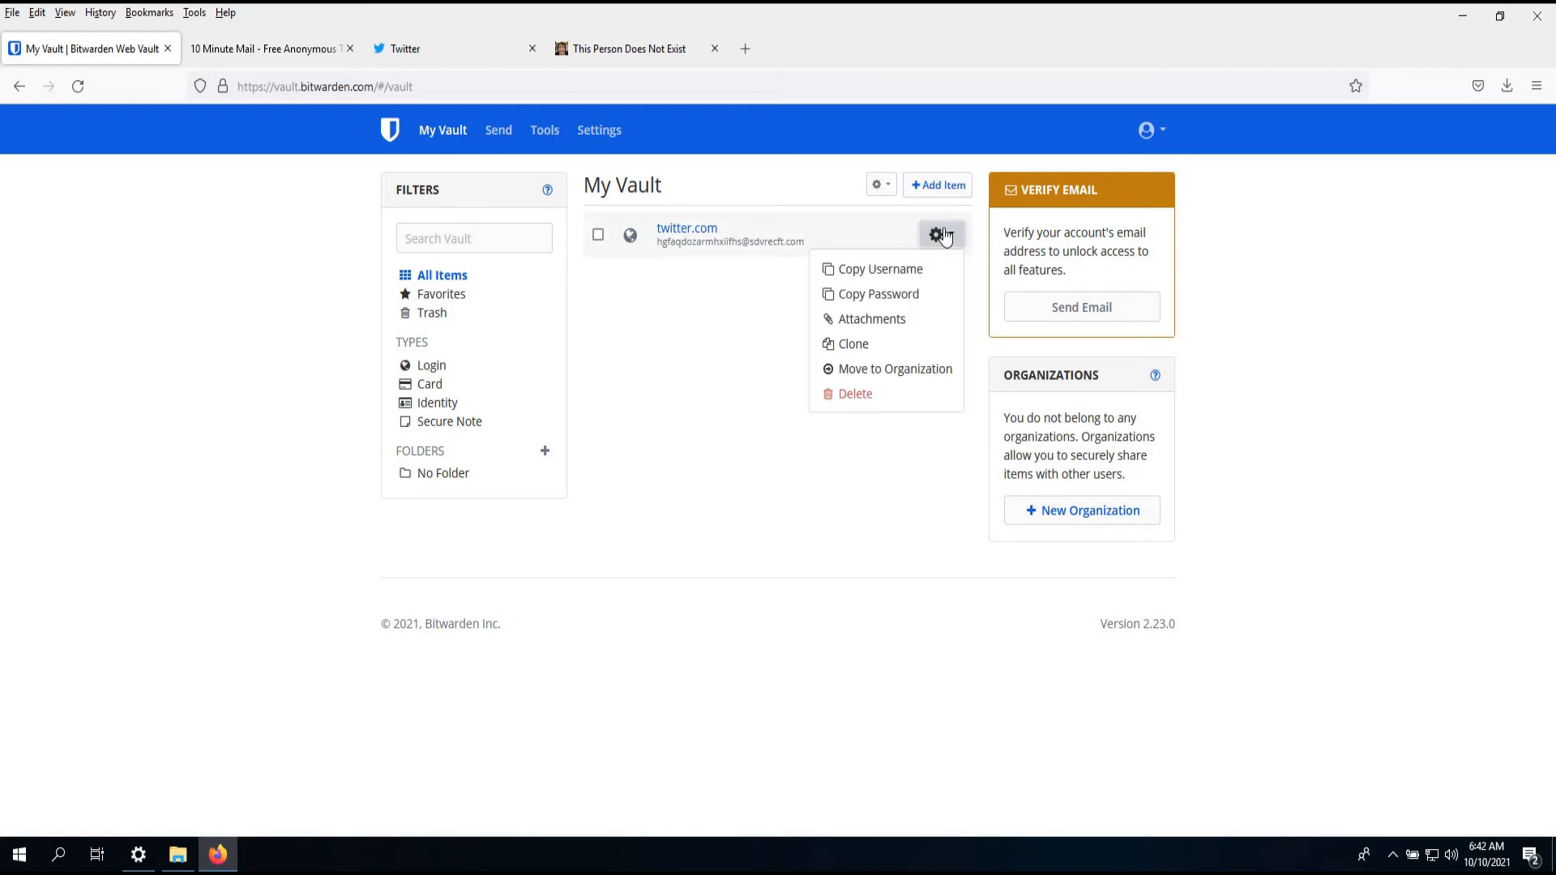
click(906, 275)
- Paste the copied email address into Twitter's login form and proceed to the password prompt
click(628, 48)
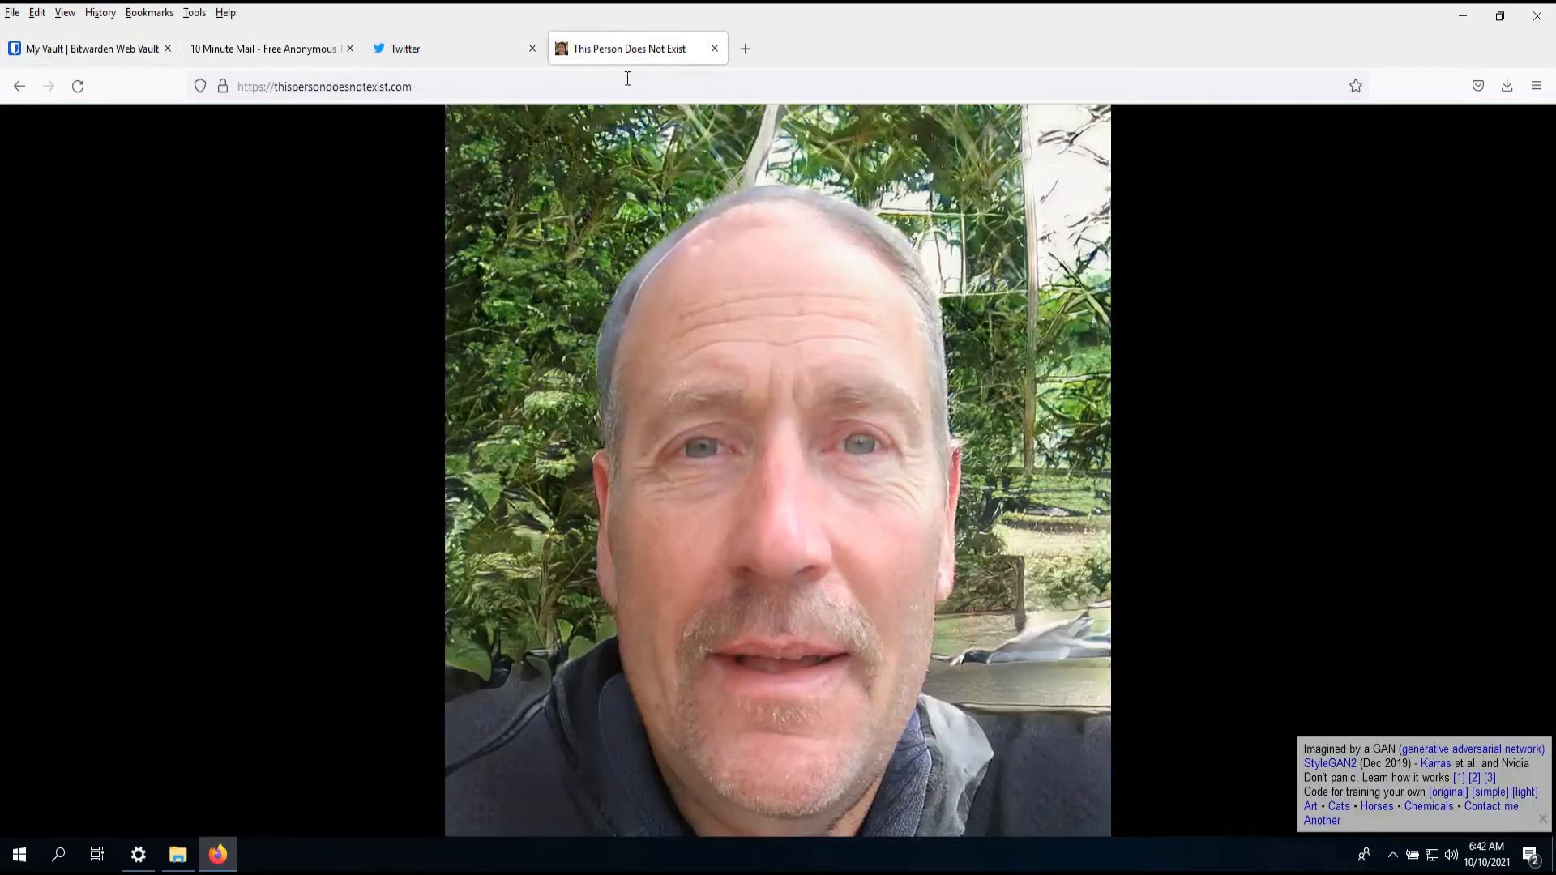
click(462, 50)
key(ctrl+v)
click(799, 708)
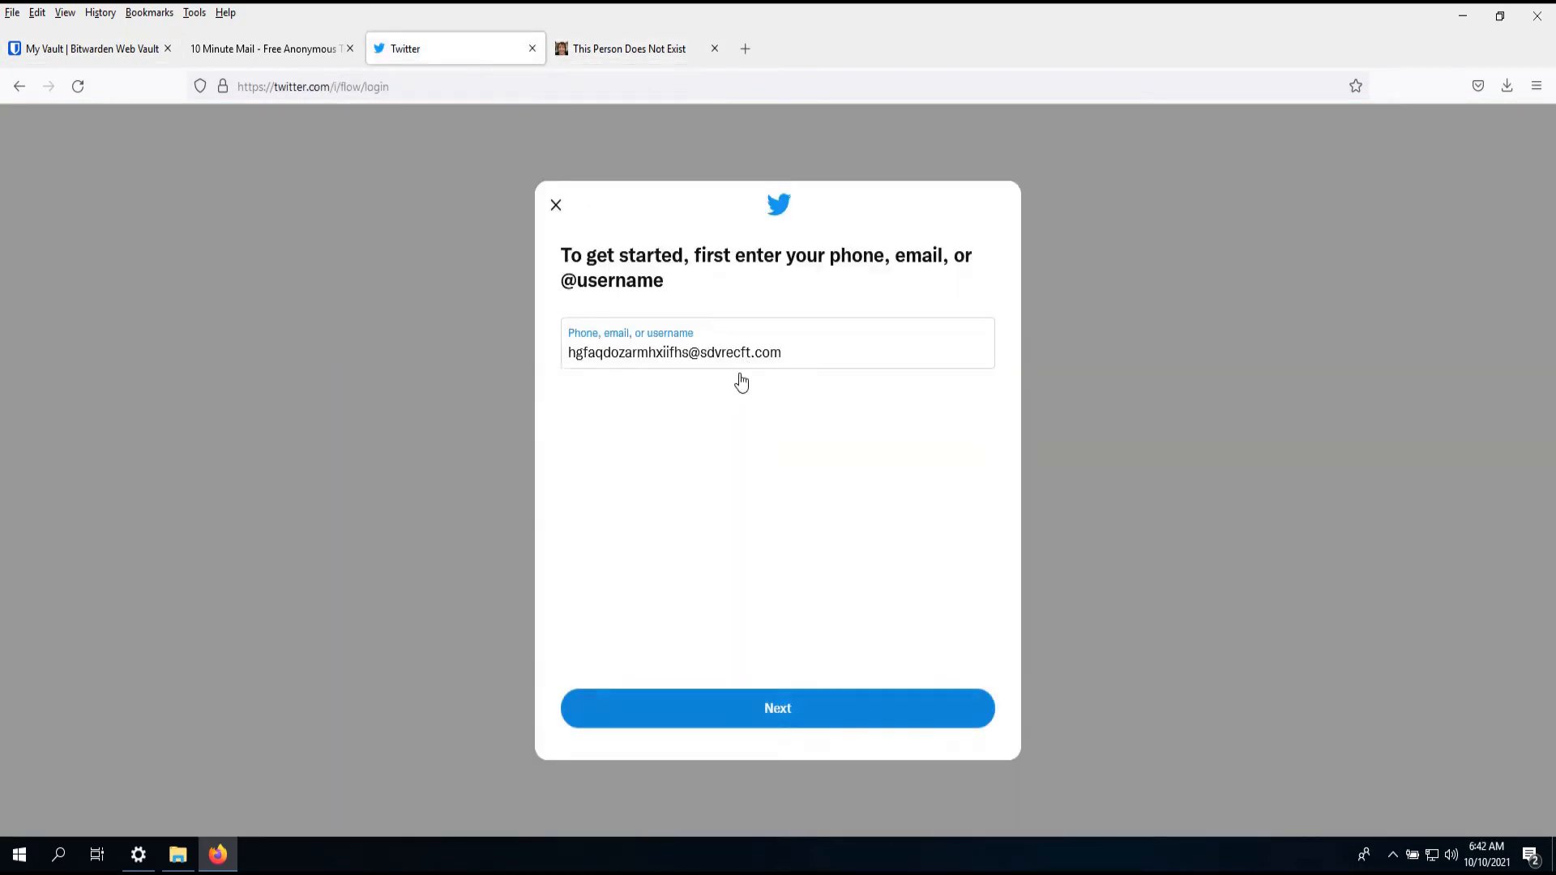
- Close the This Person Does Not Exist page and copy the password of the twitter.com item from the Bitwarden vault
click(714, 48)
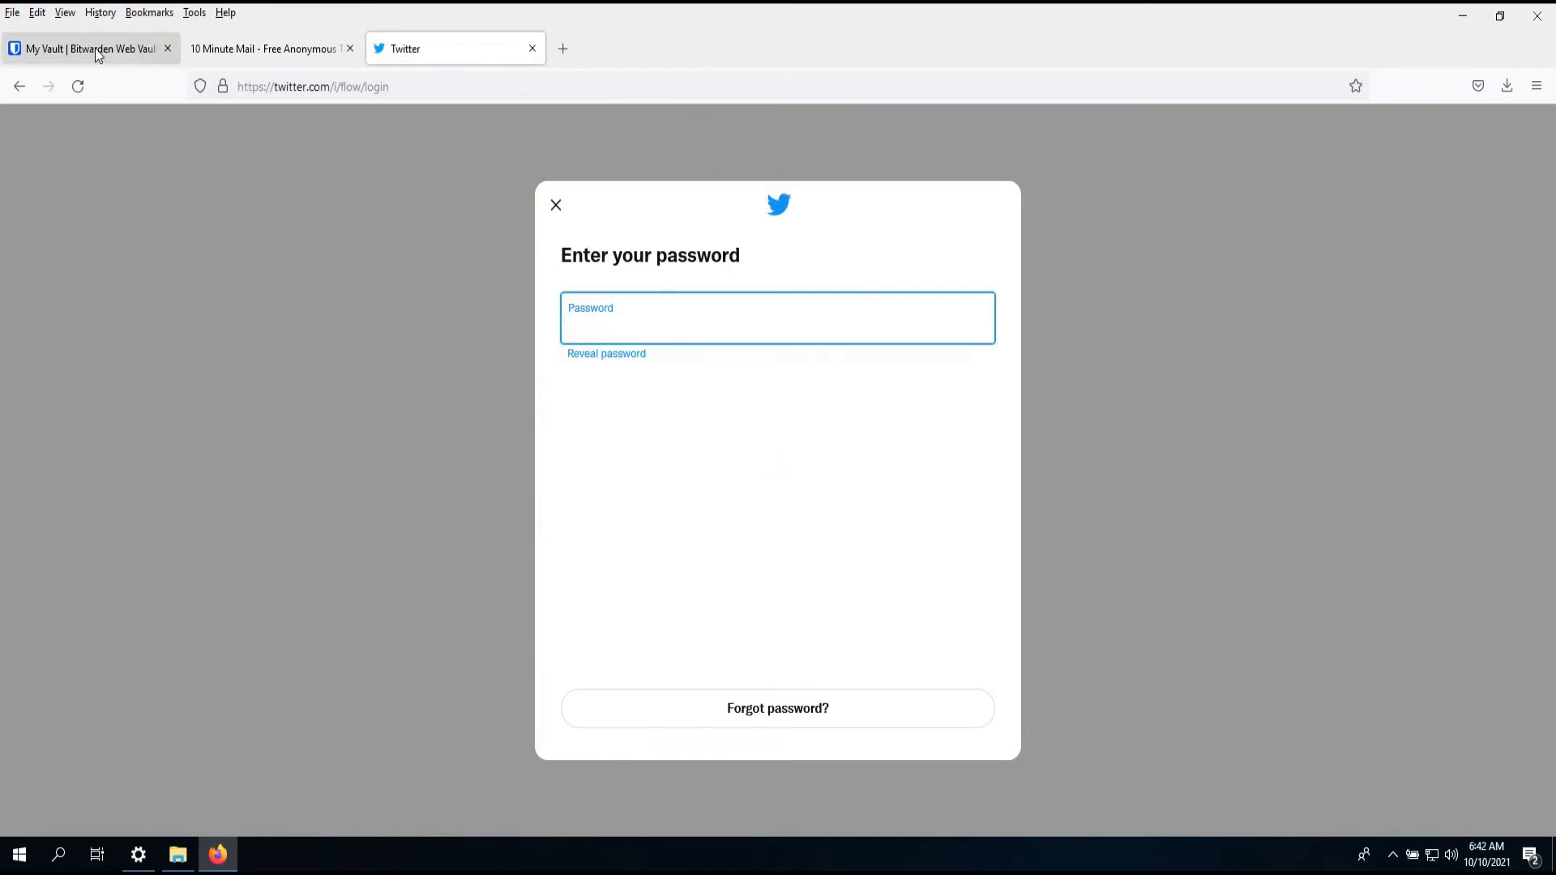
click(97, 50)
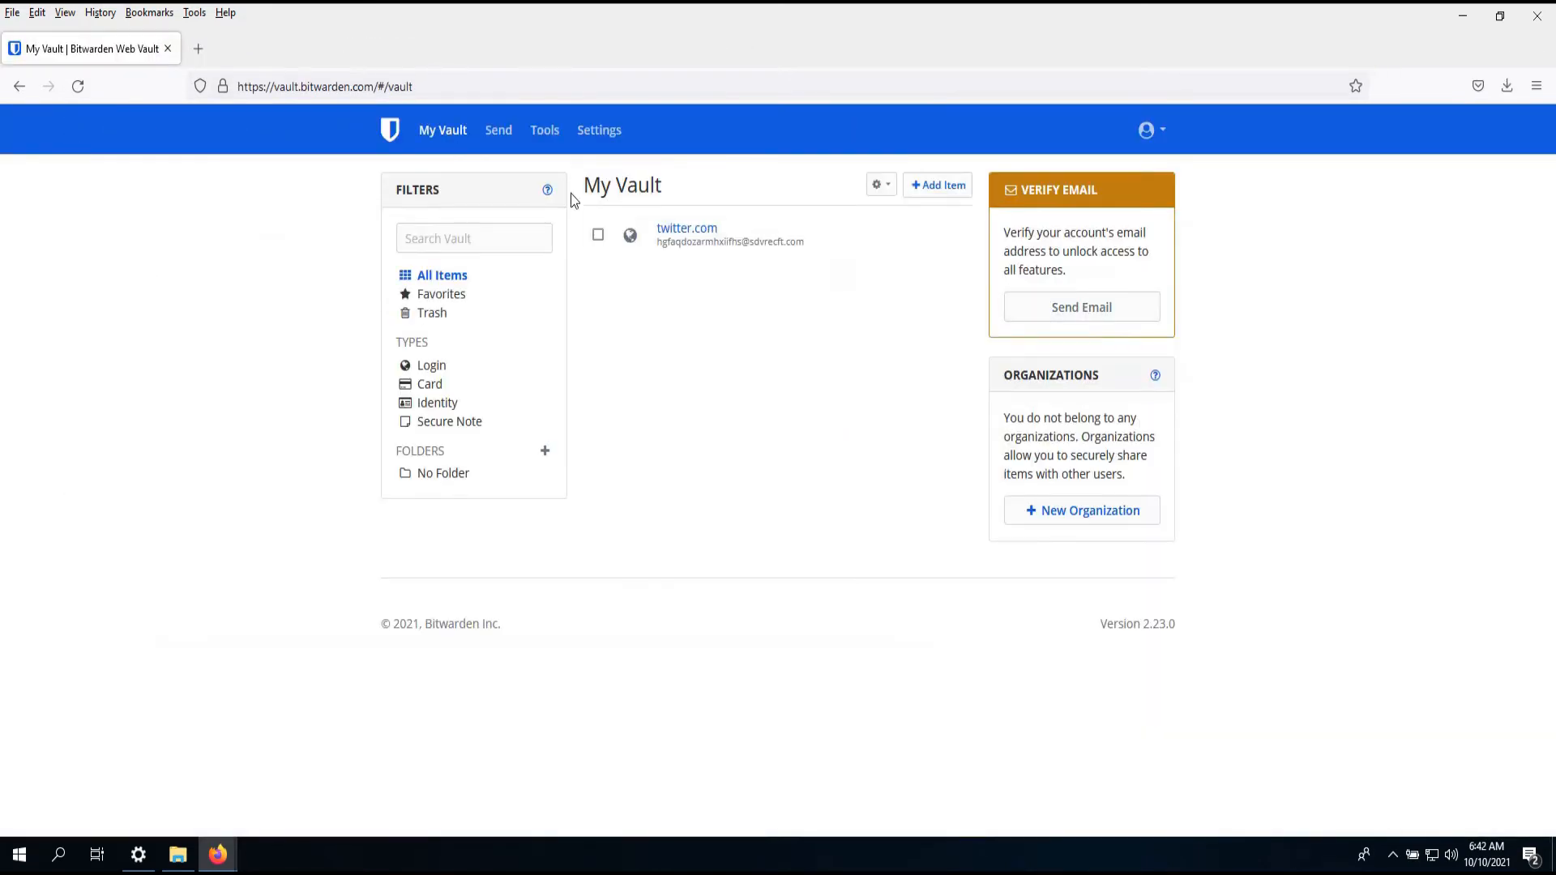
click(942, 234)
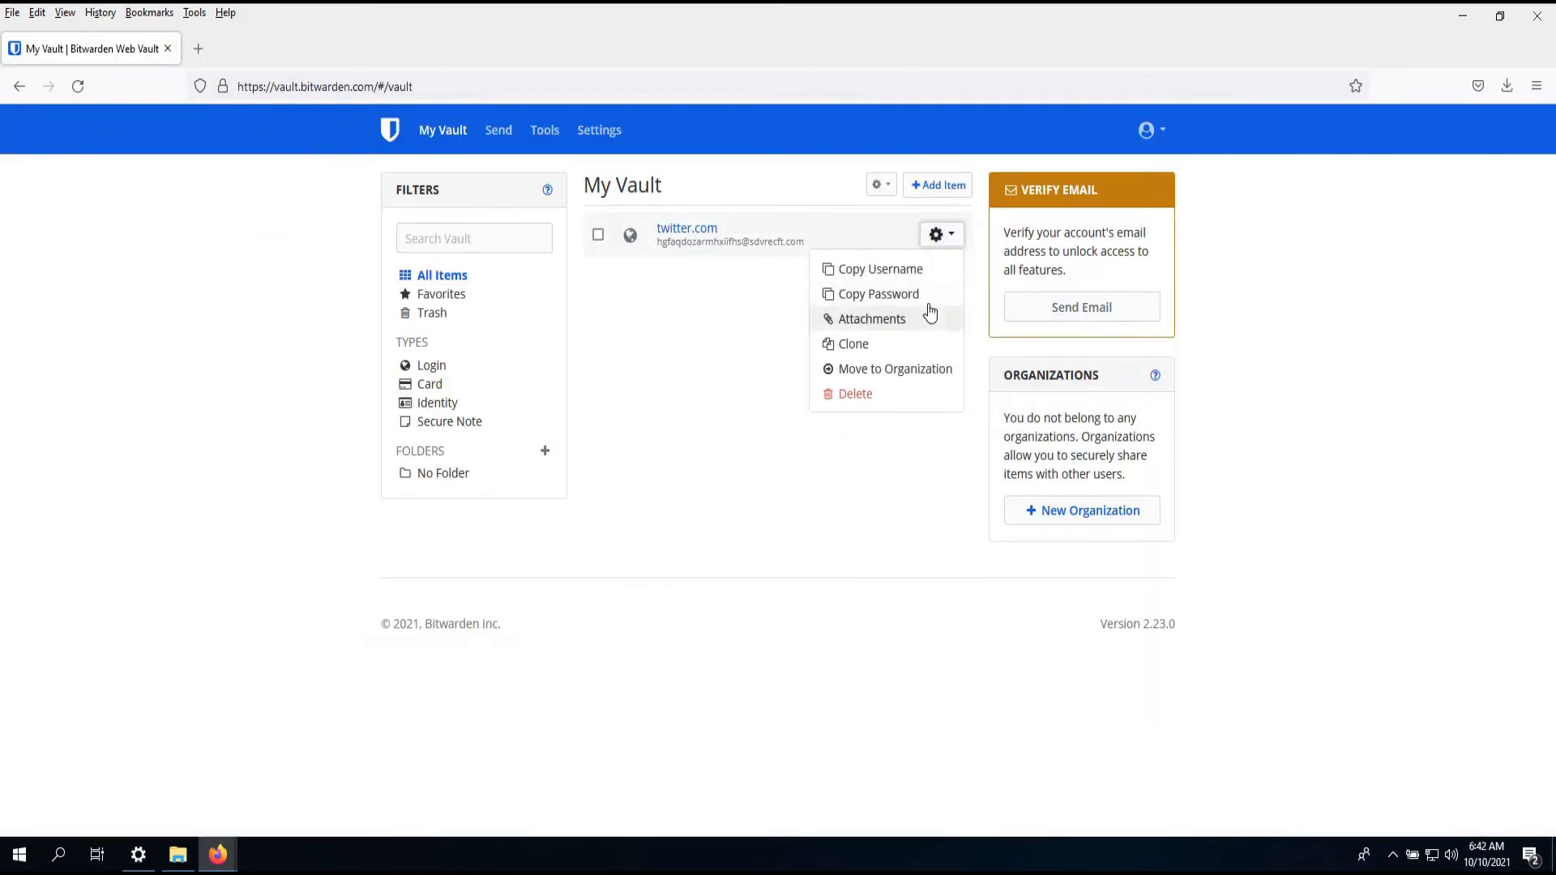
click(925, 296)
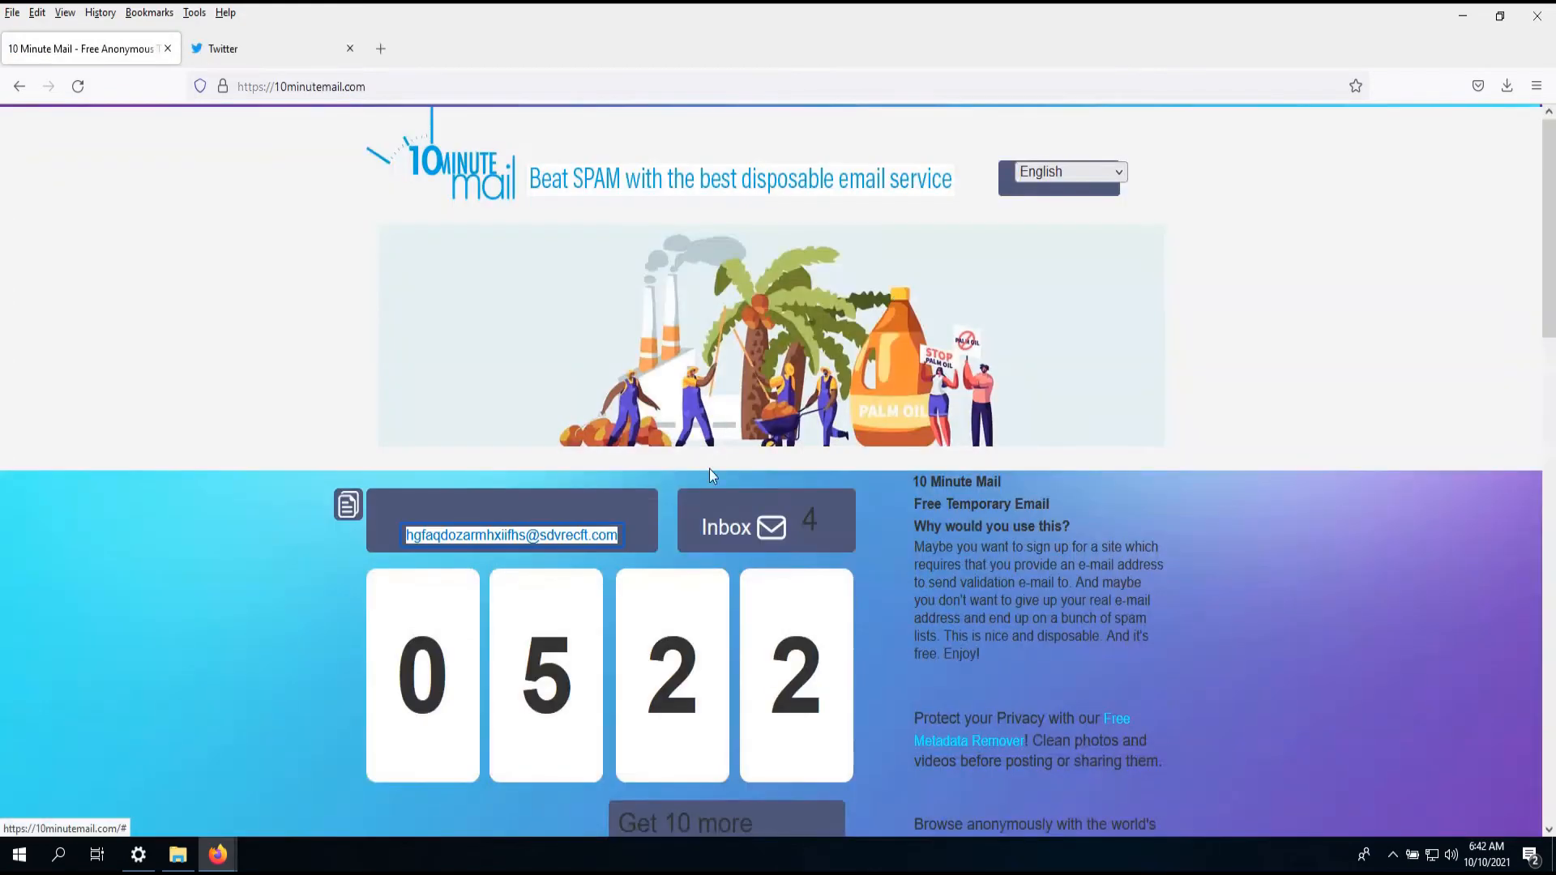
- Paste the account password into Twitter's login form, log in and retry loading the home timeline
click(258, 47)
key(ctrl+v)
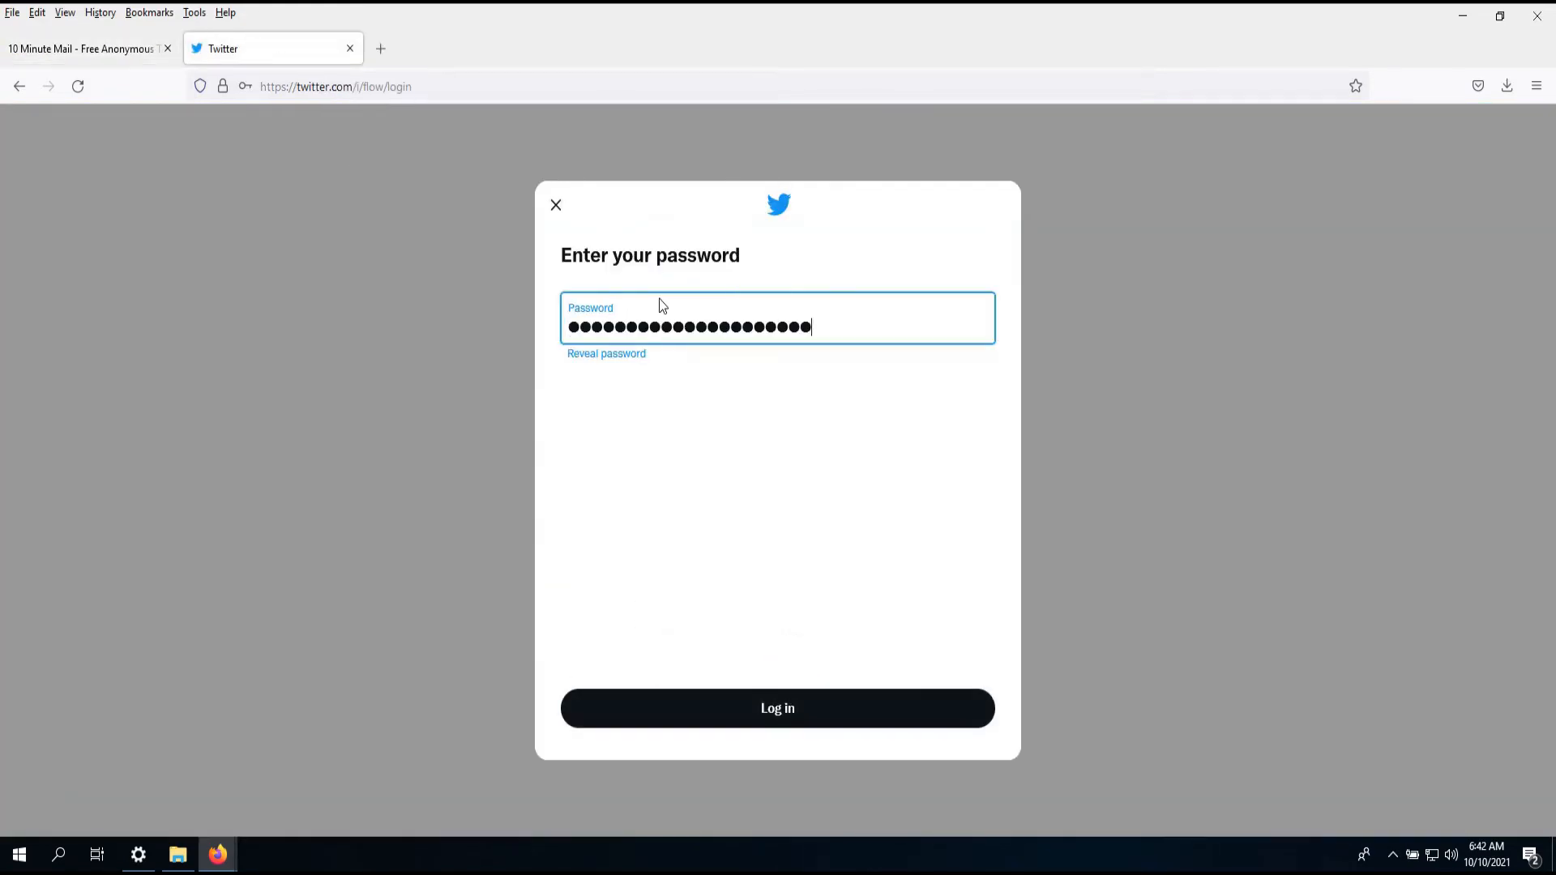
click(827, 716)
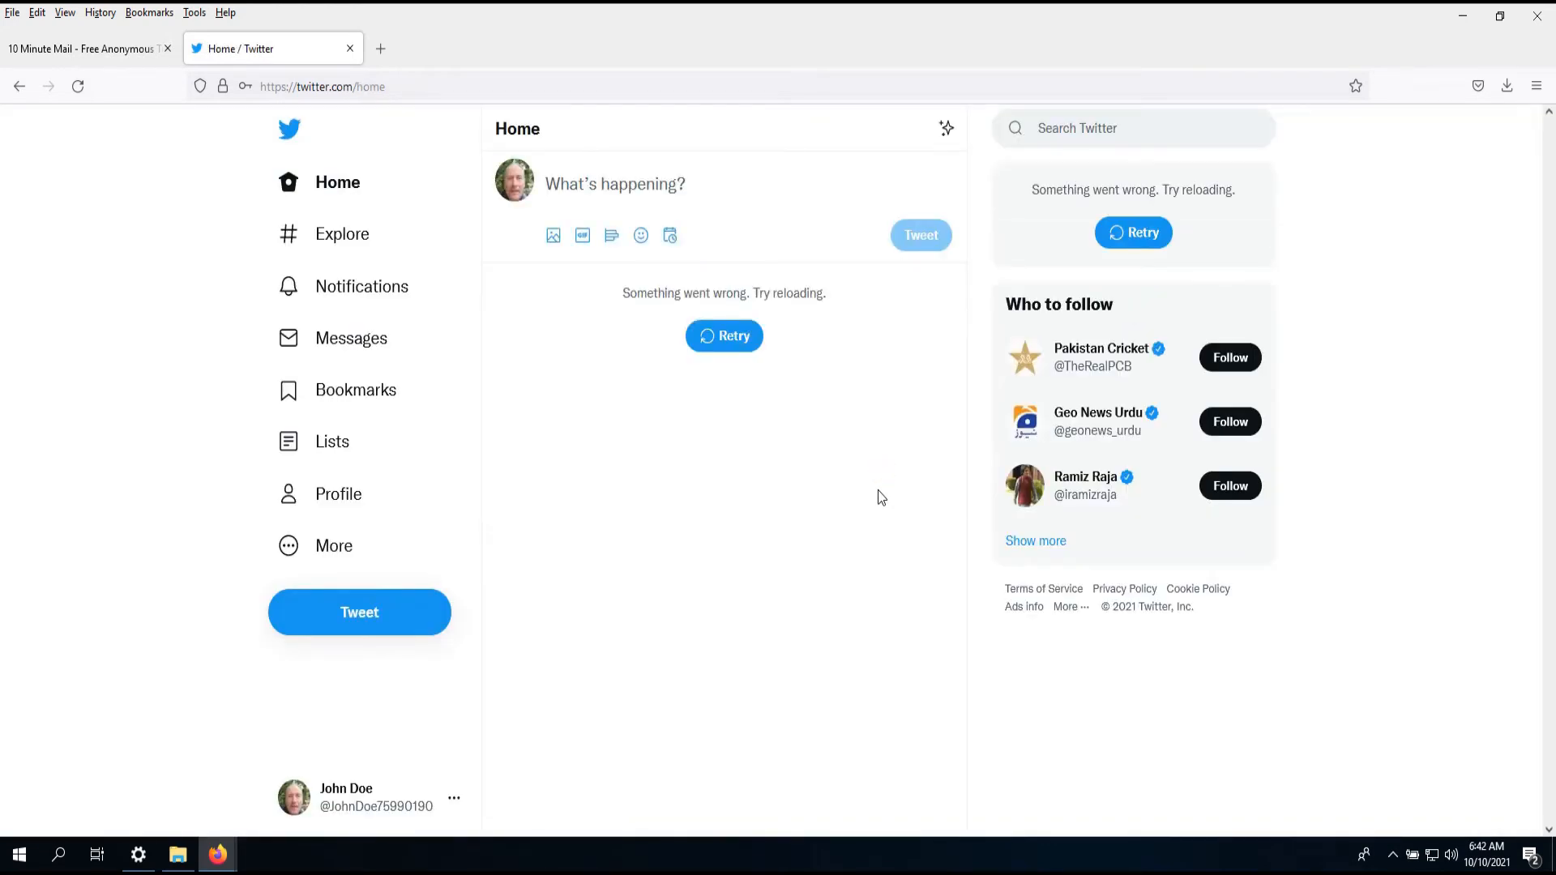
click(745, 334)
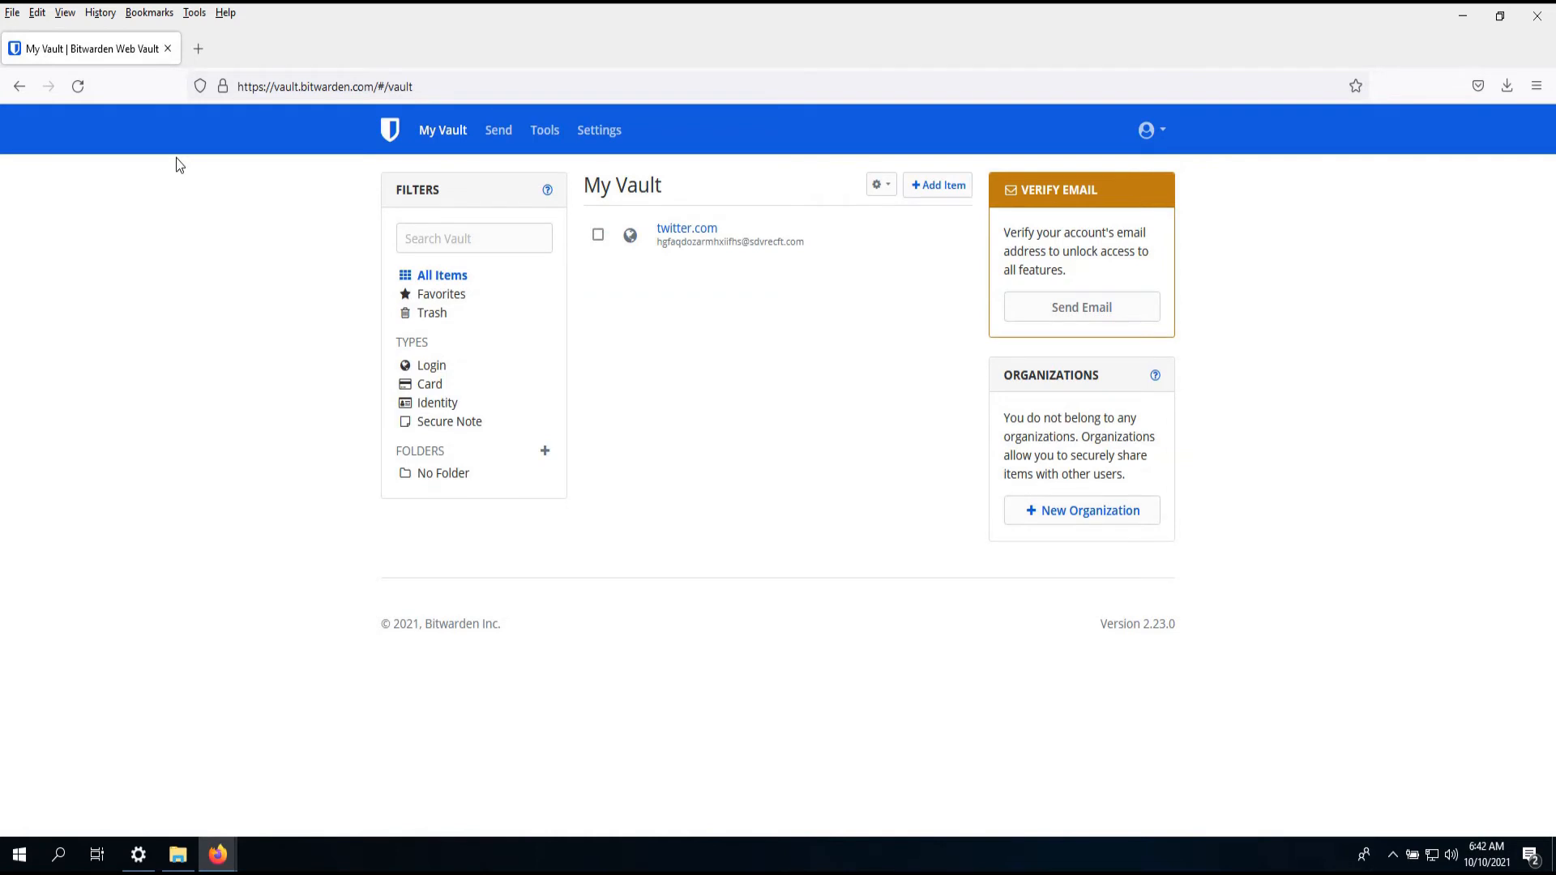
- Search the web for "firefox bitwarden extension" in a new tab
click(201, 62)
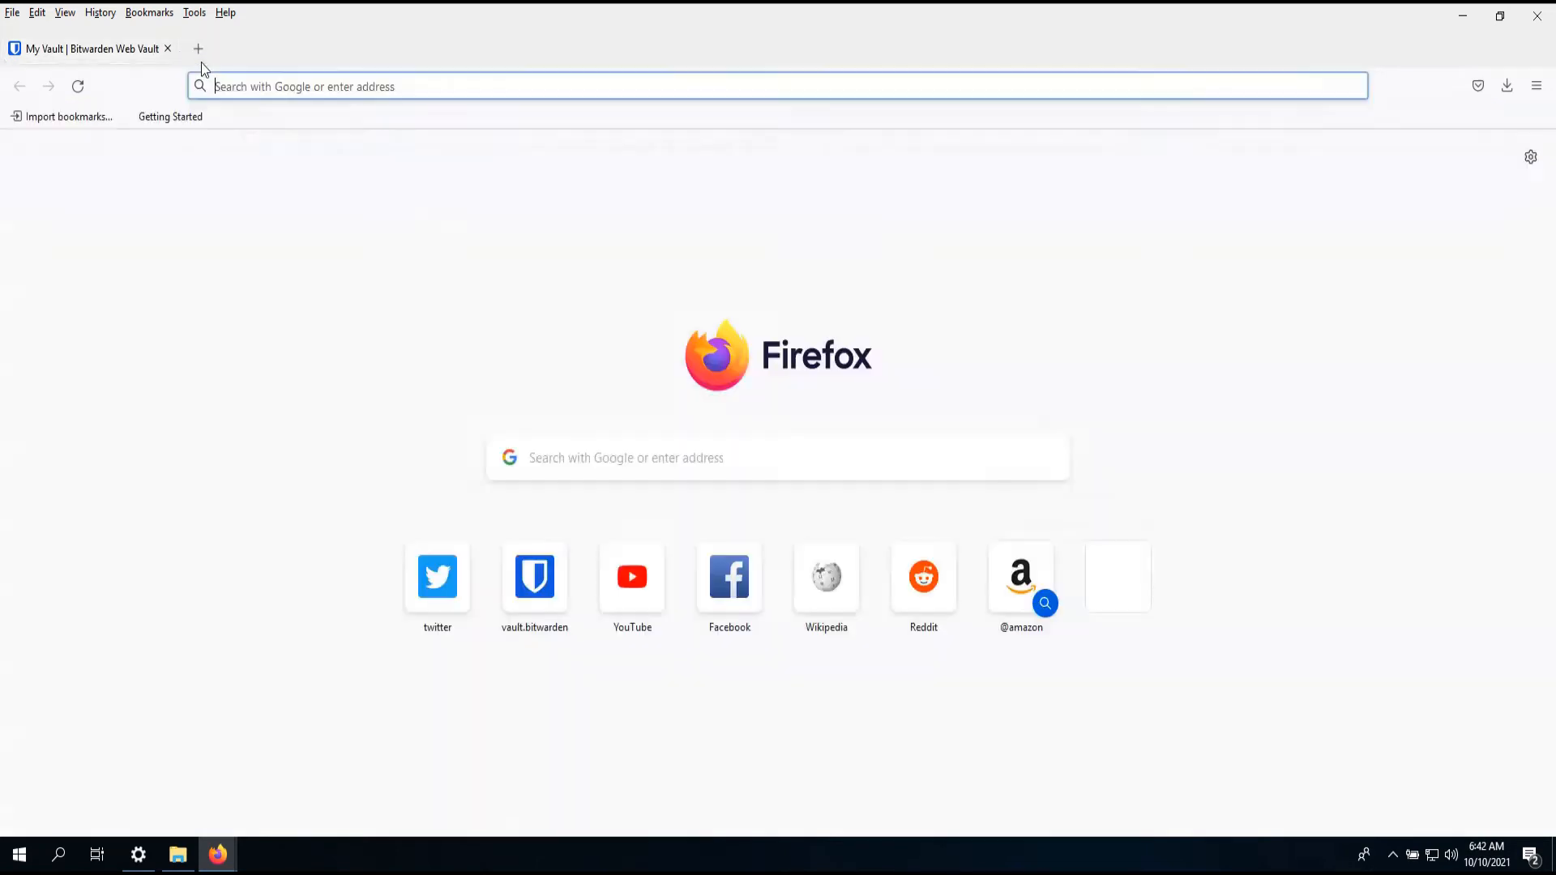
click(263, 84)
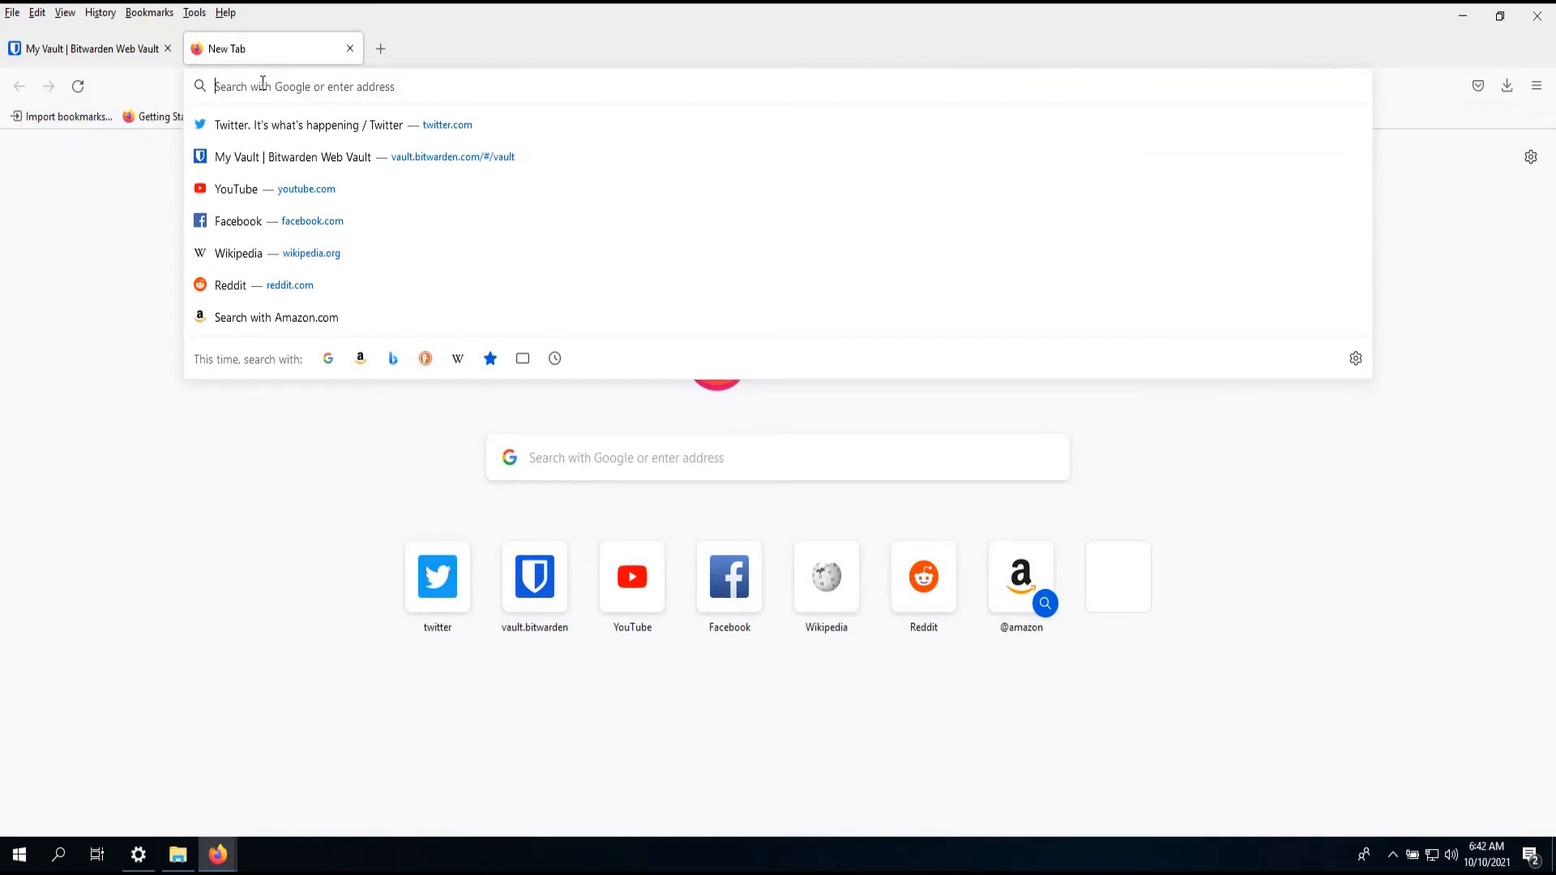
text(firefox)
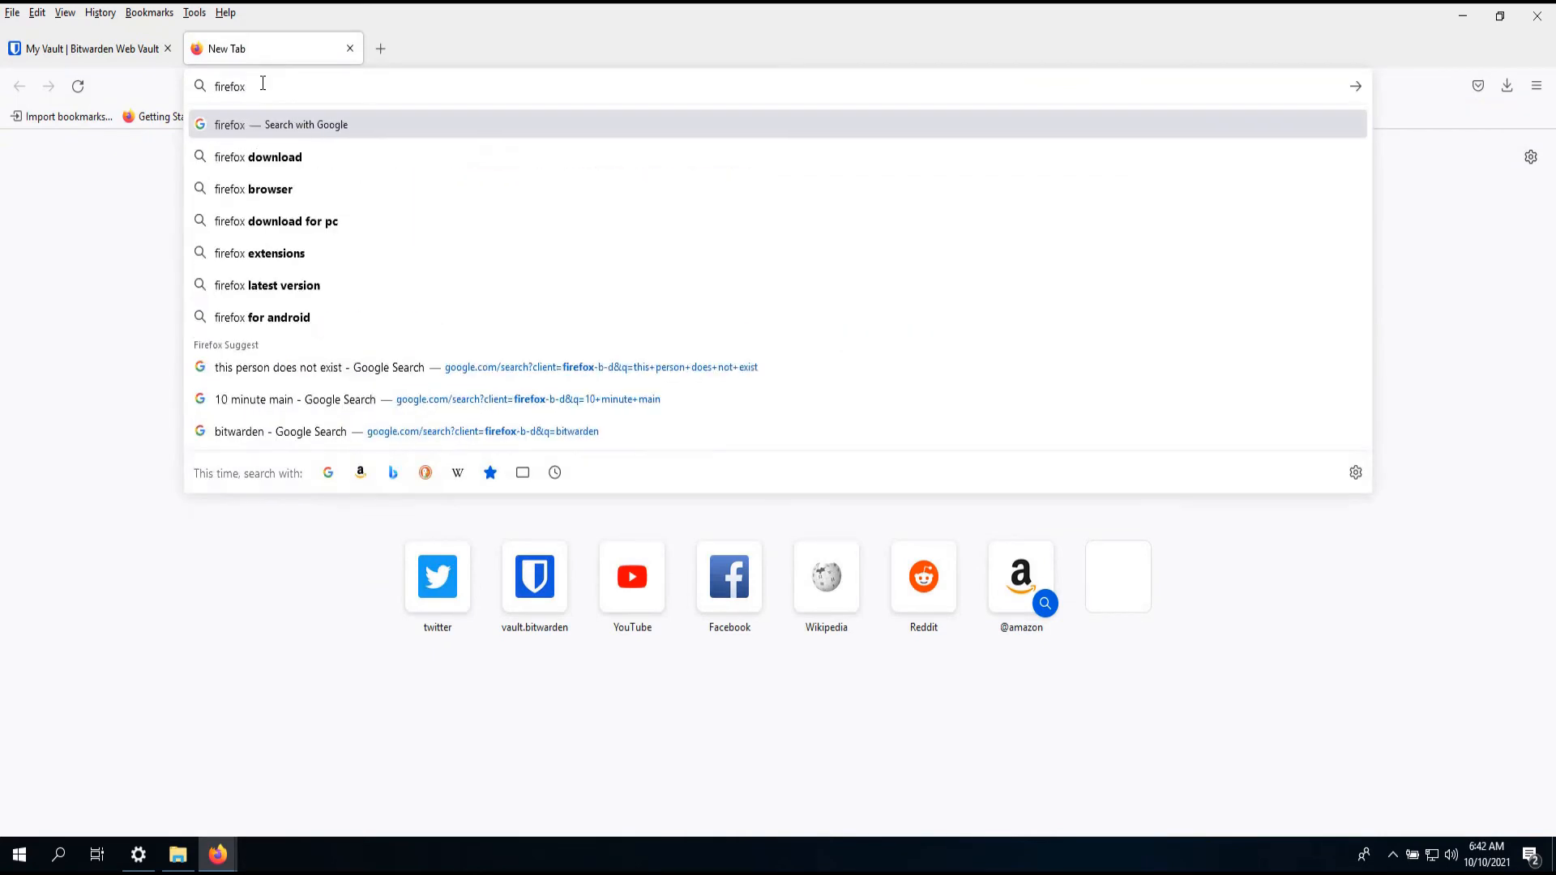
text( bitward)
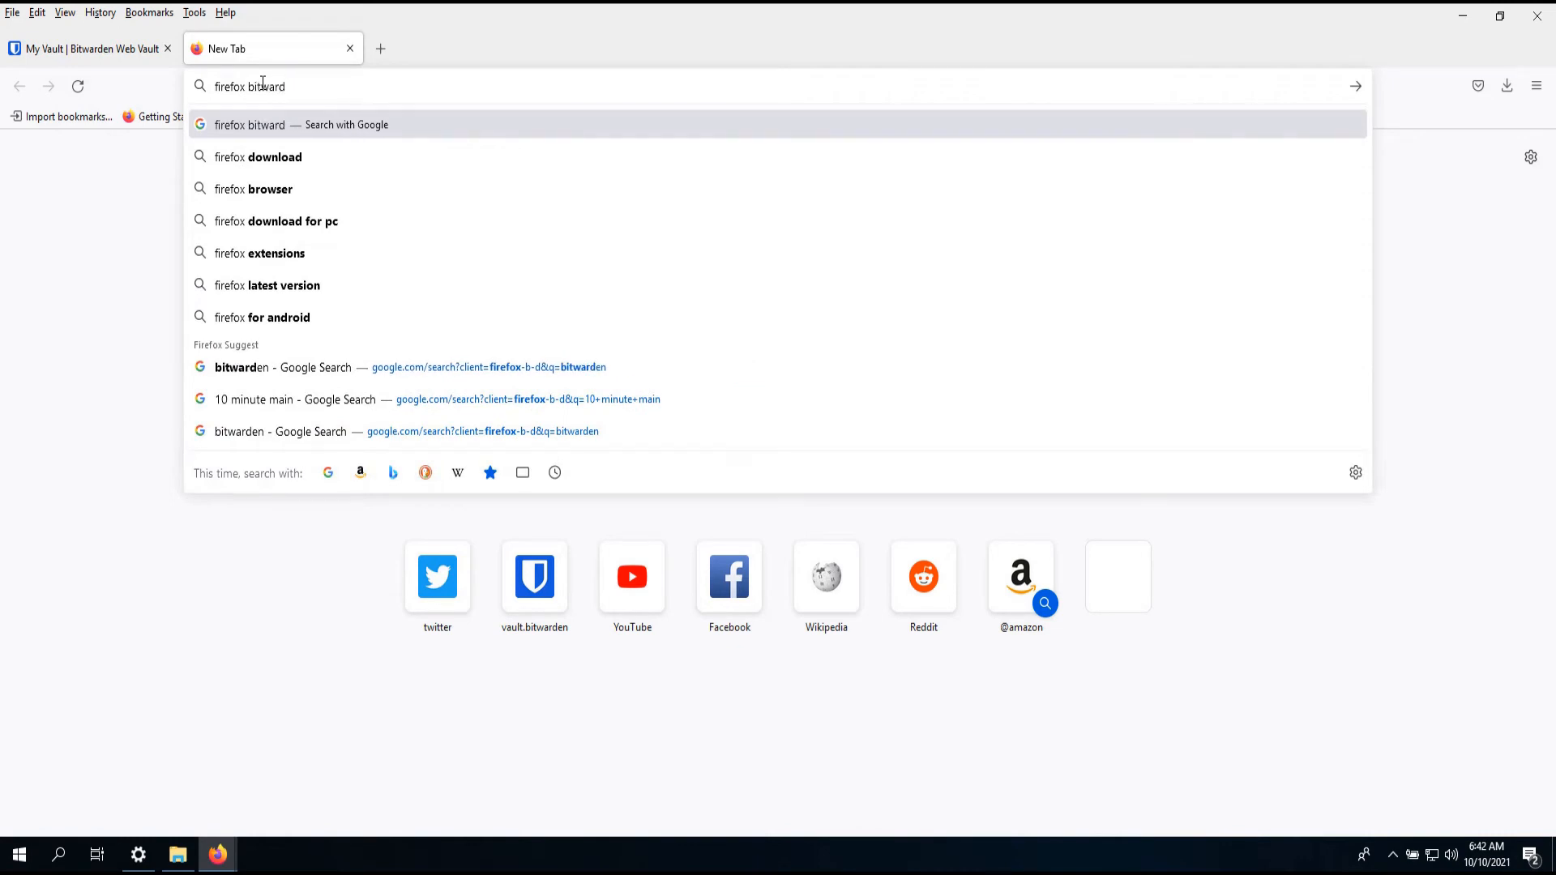
text(en extension)
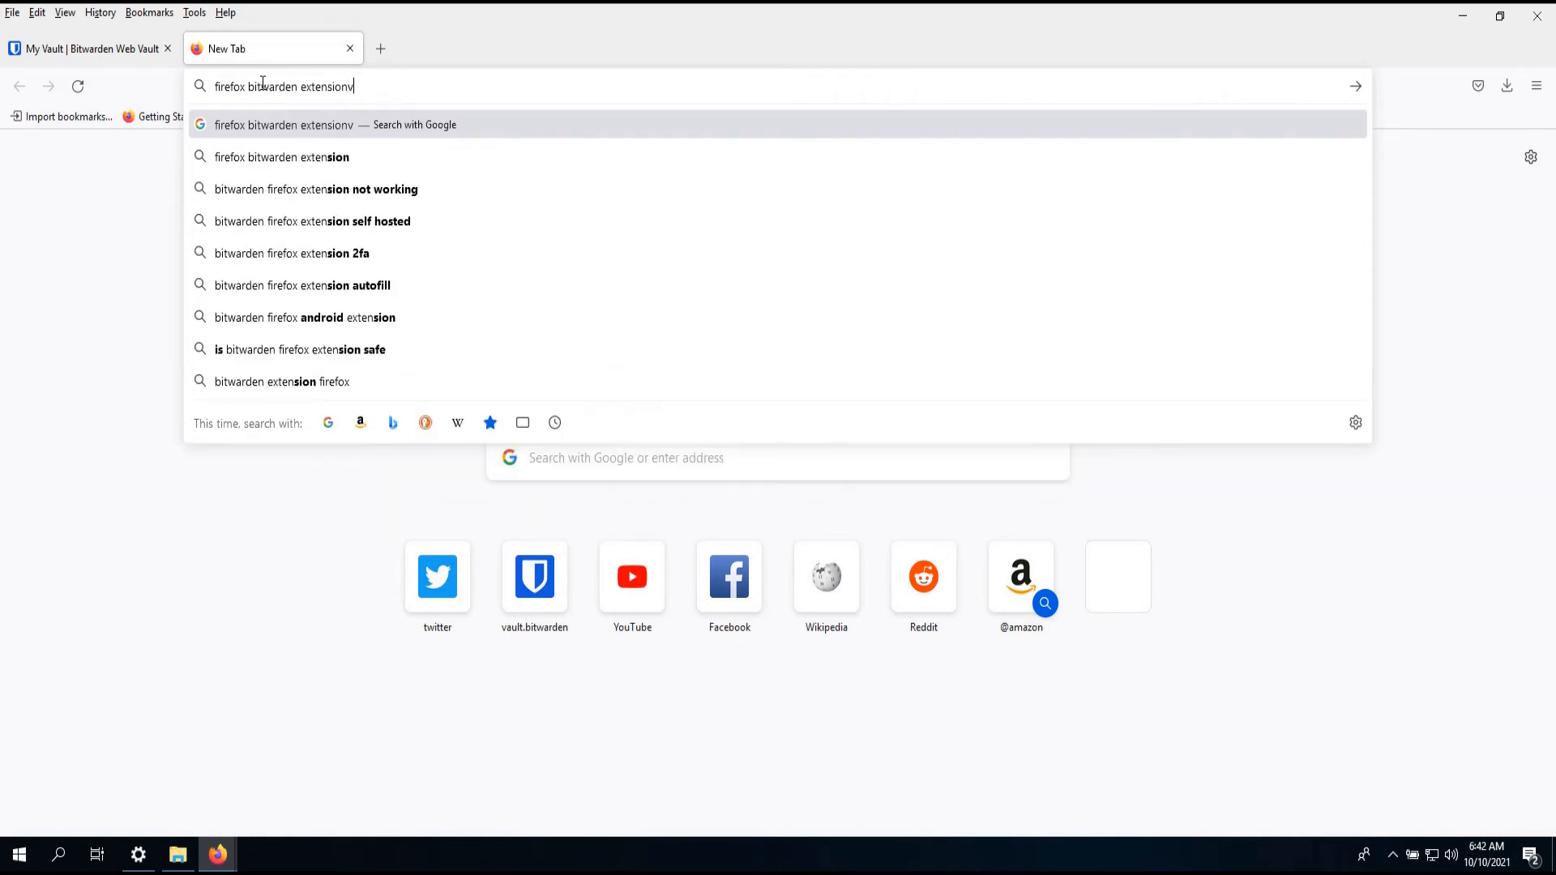
key(Return)
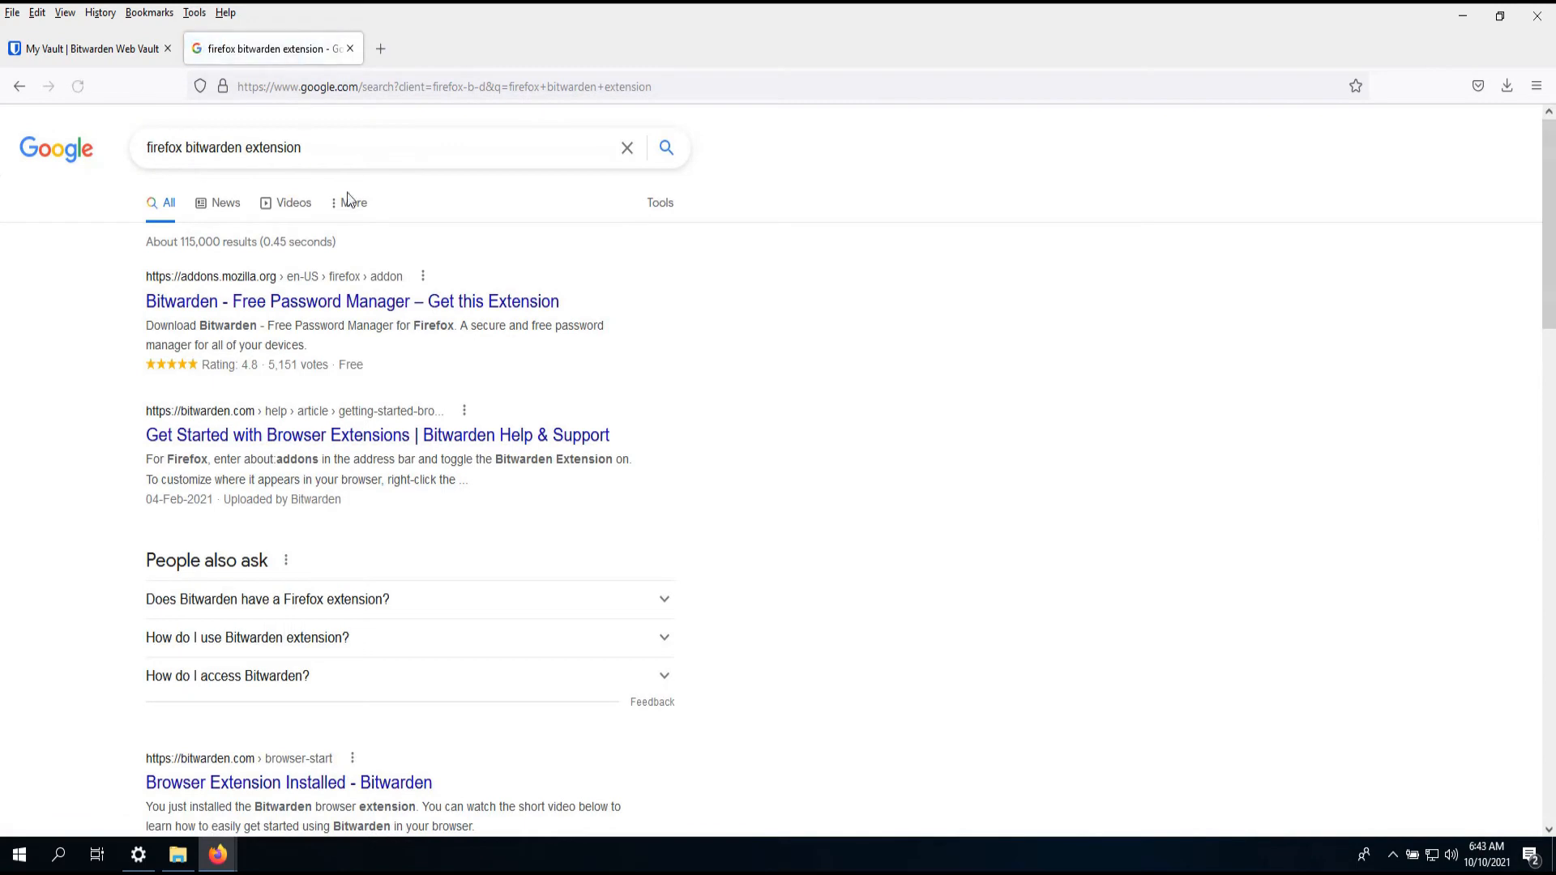
- Open the Bitwarden - Free Password Manager add-on page in a new tab and add the extension to Firefox
right_click(399, 305)
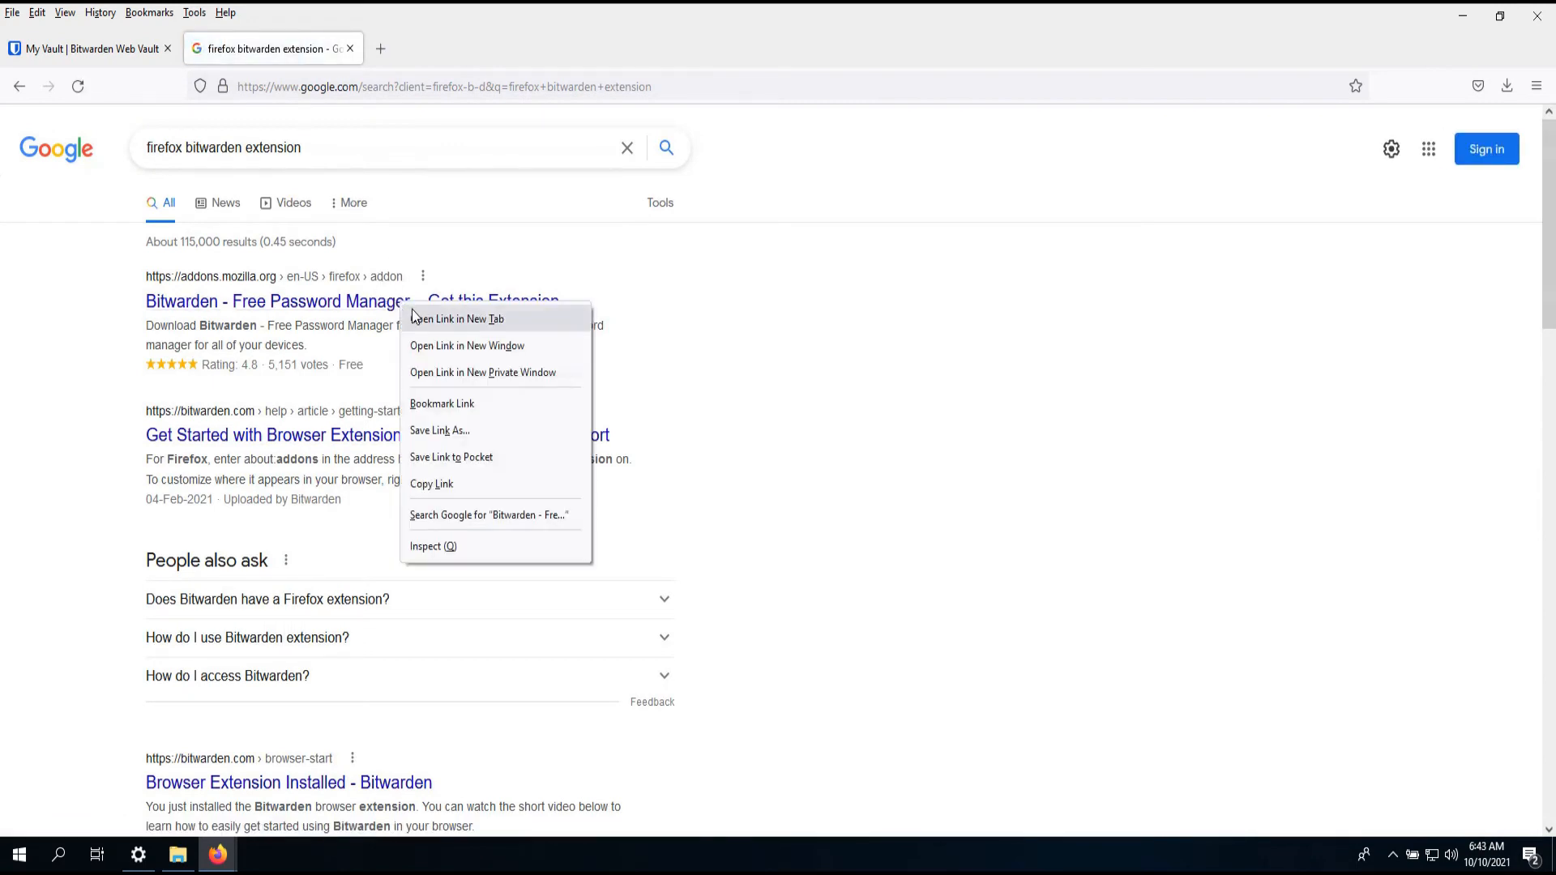
click(430, 314)
click(432, 47)
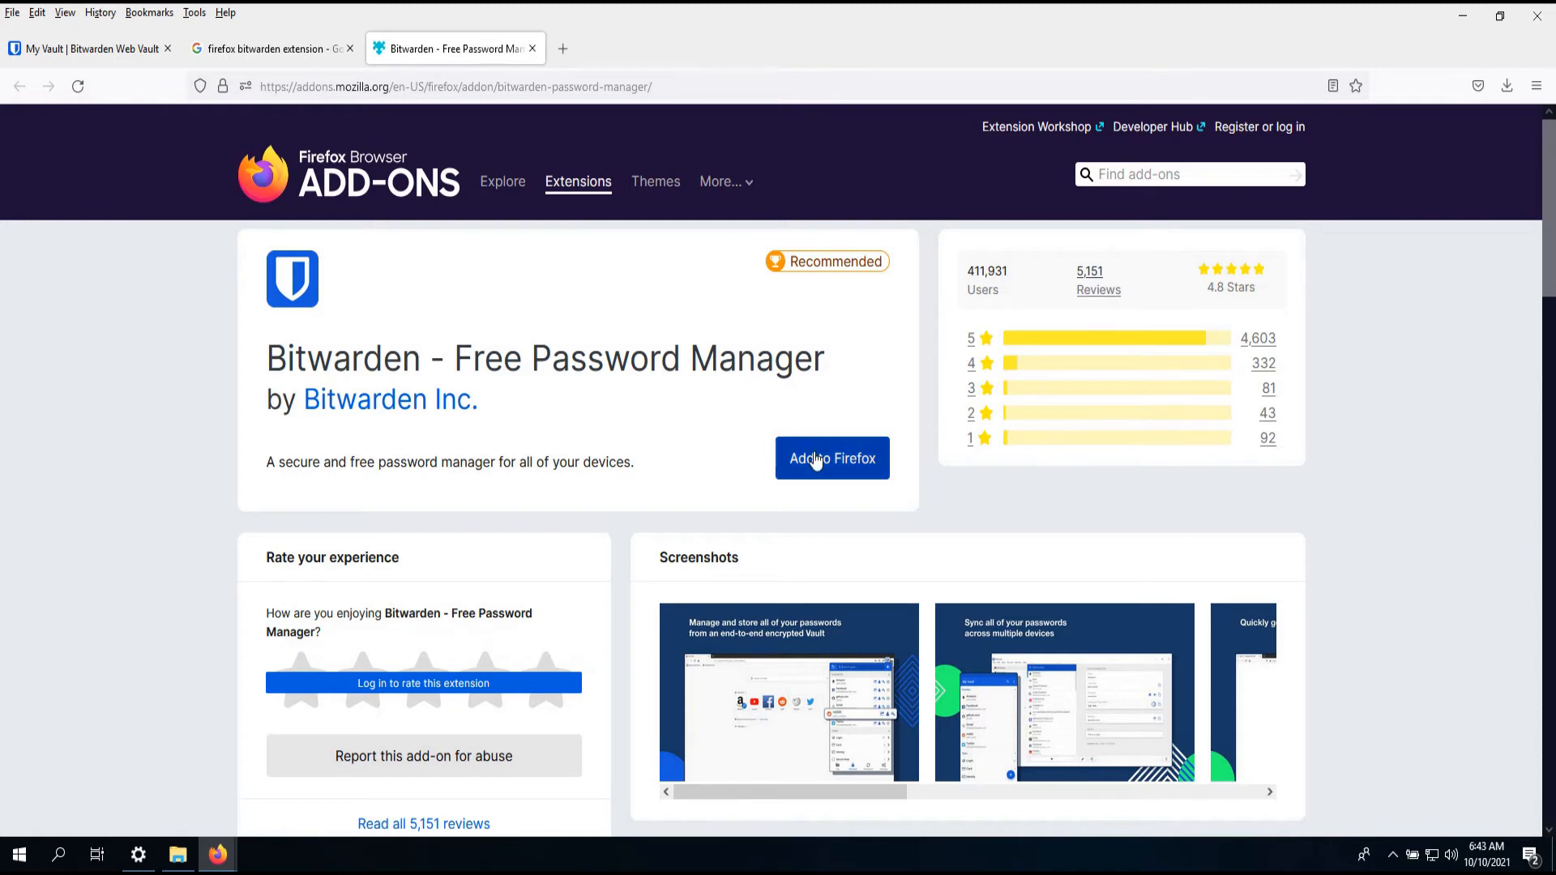
click(815, 467)
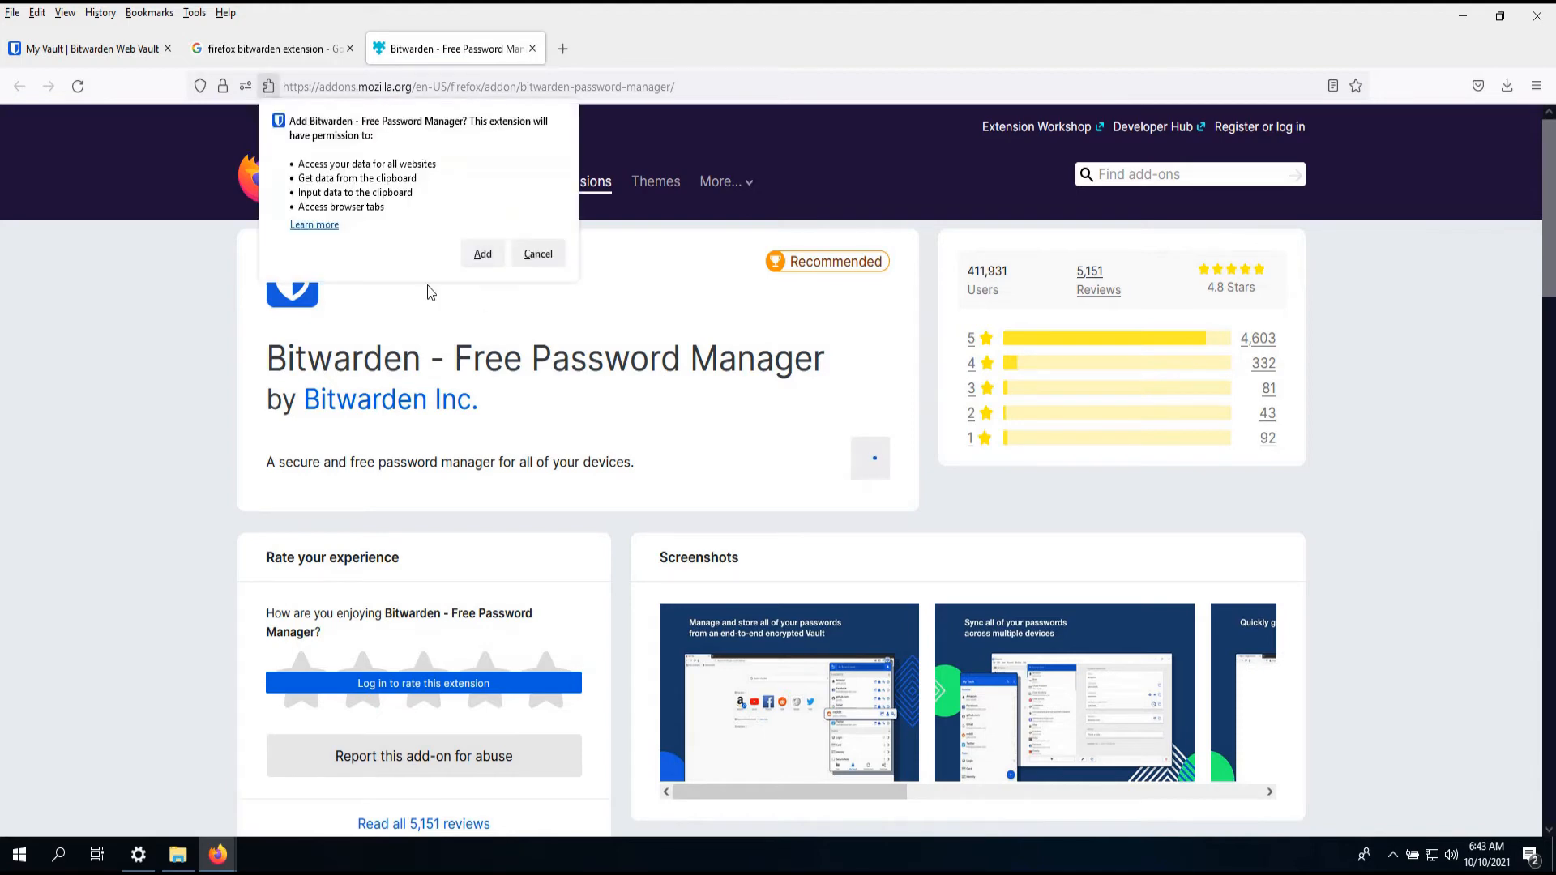
click(483, 254)
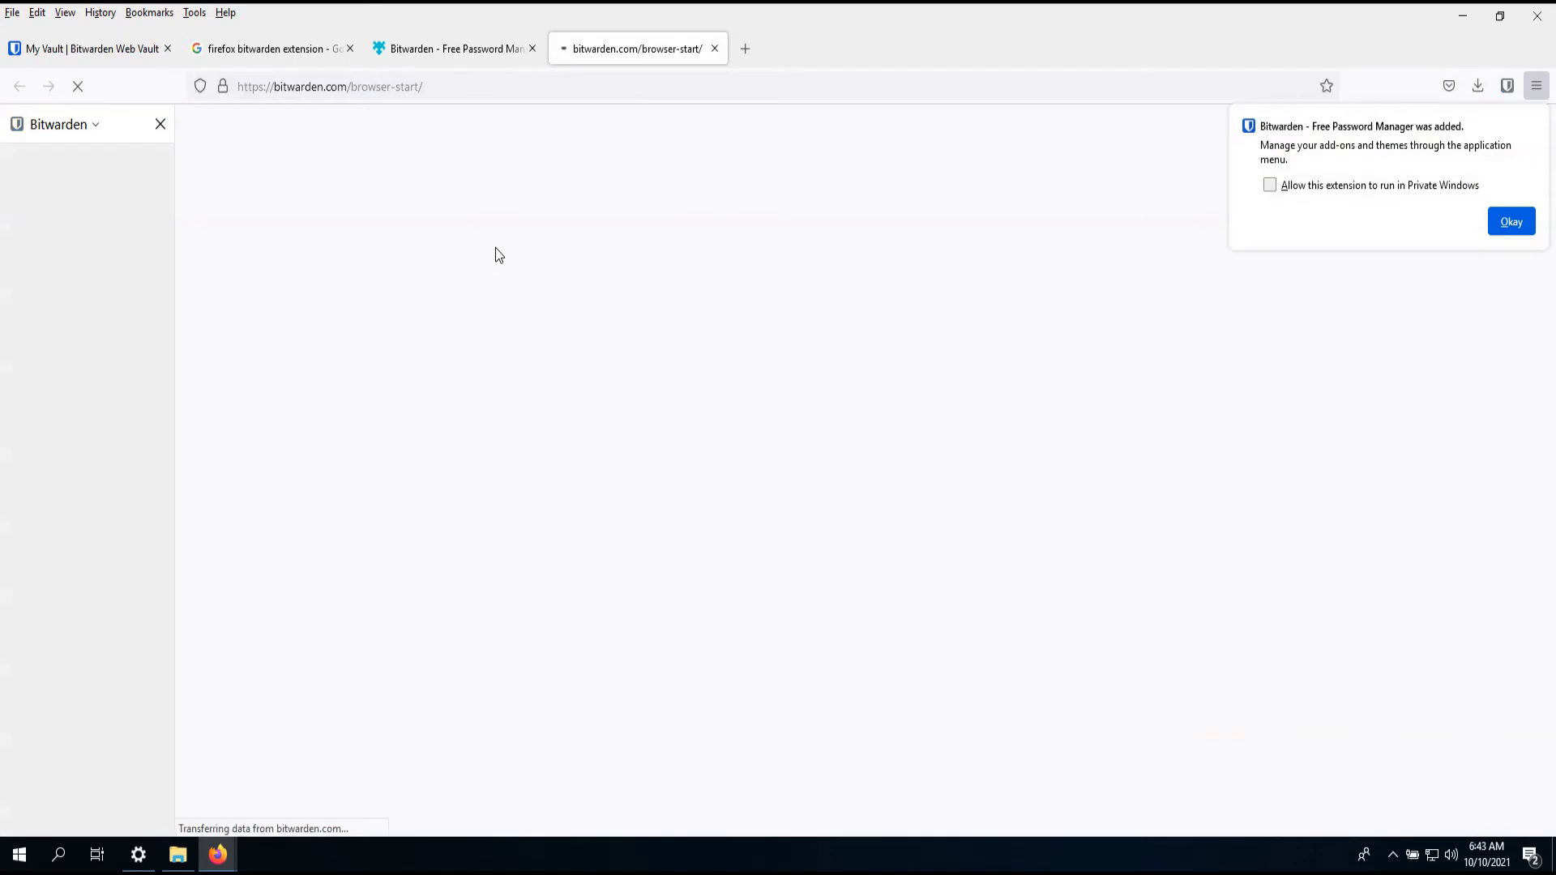
- Allow the Bitwarden extension to run in private windows and close its sidebar
click(1375, 188)
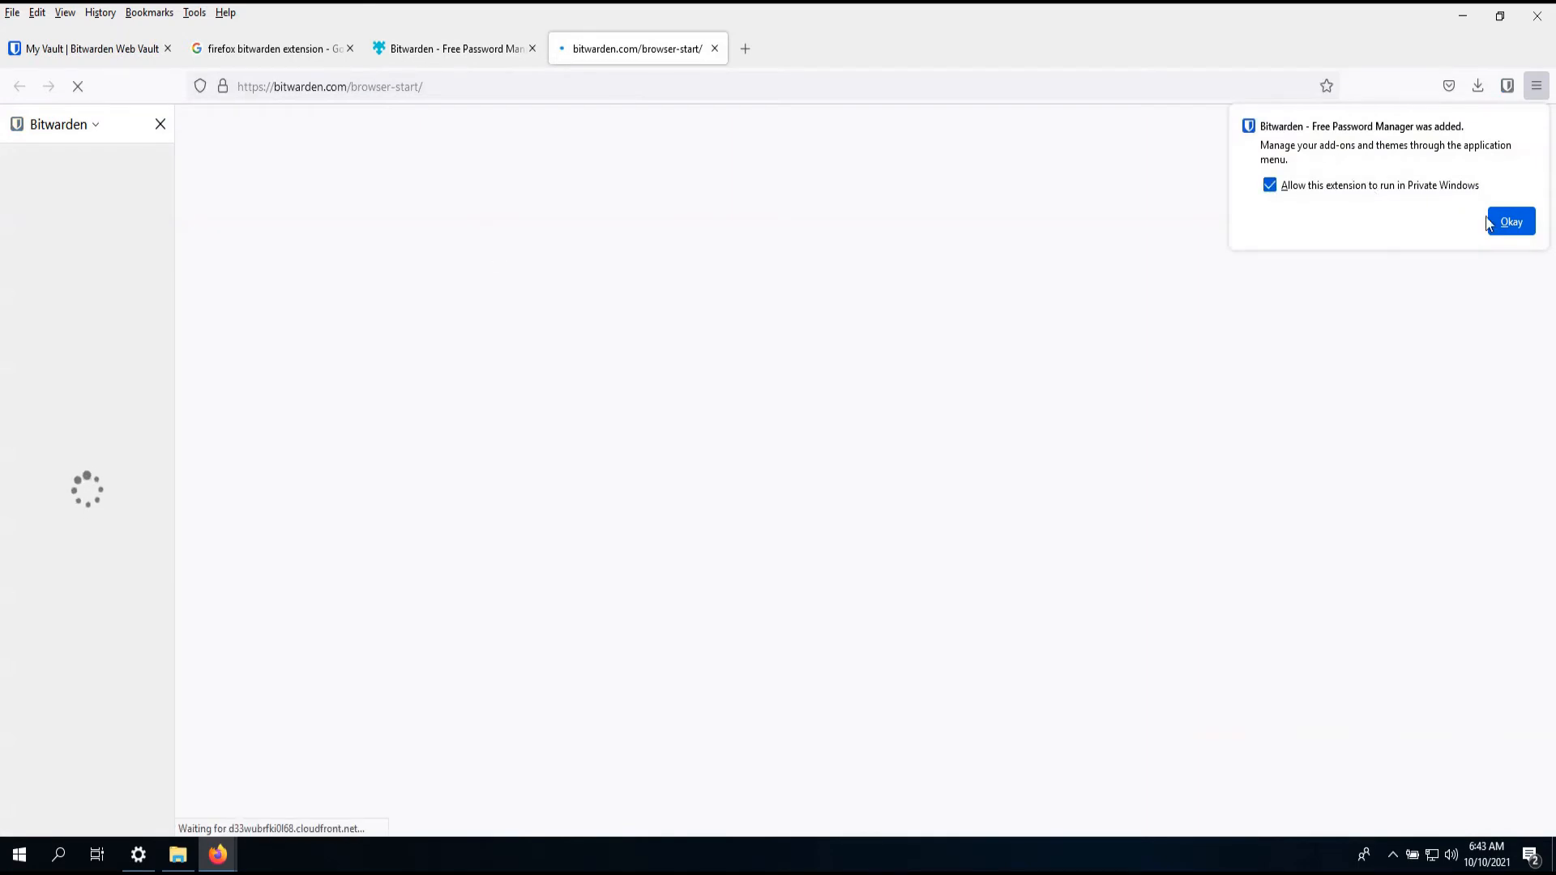
click(1490, 224)
click(159, 124)
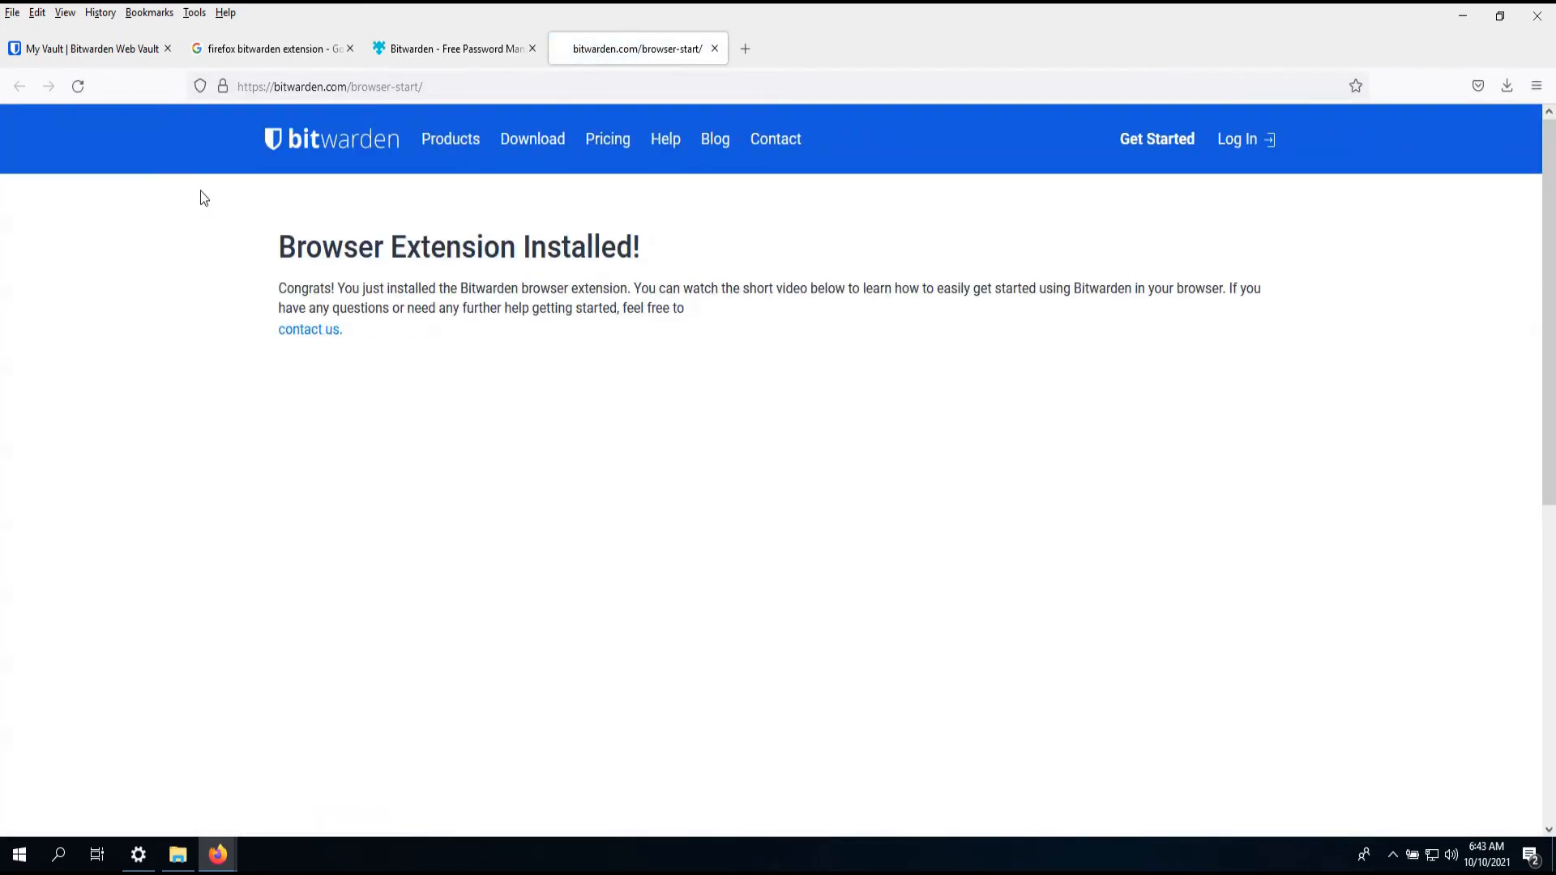
drag(359, 246, 525, 243)
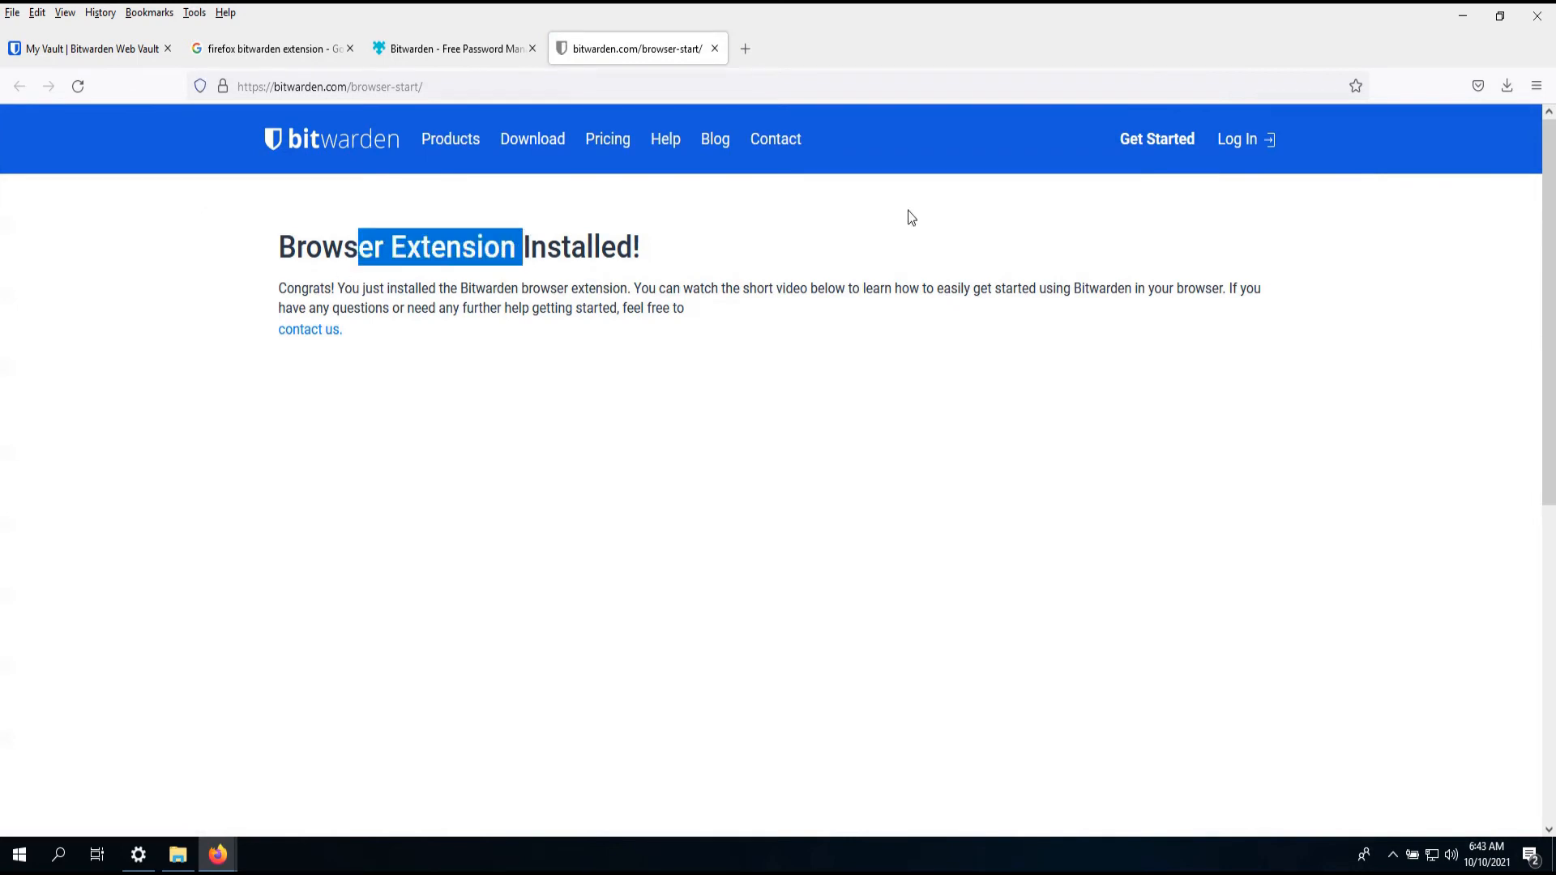
click(1536, 88)
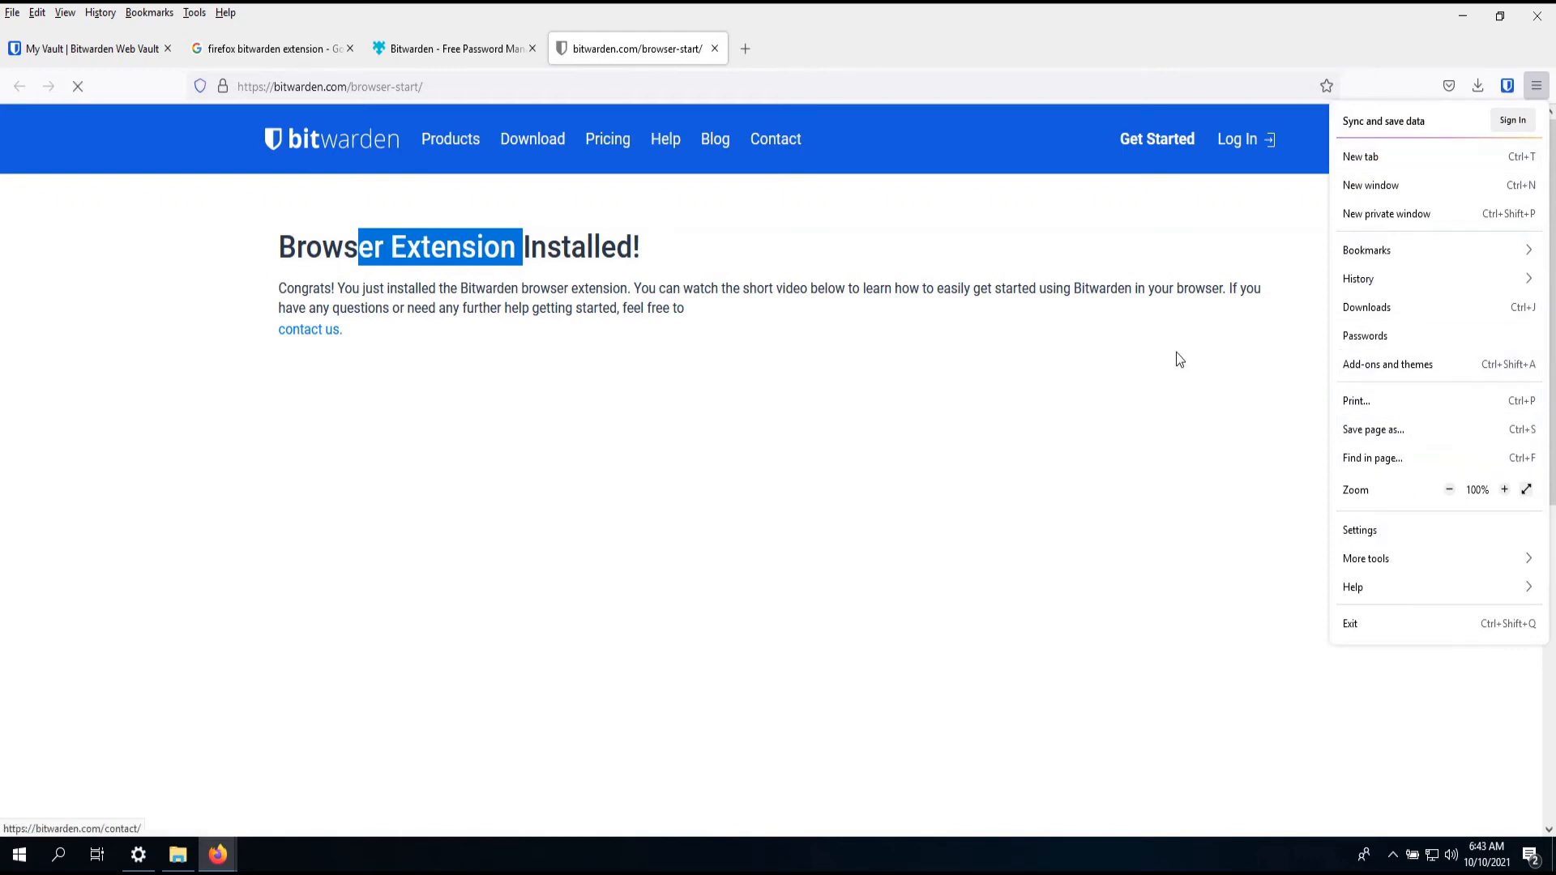
click(1506, 88)
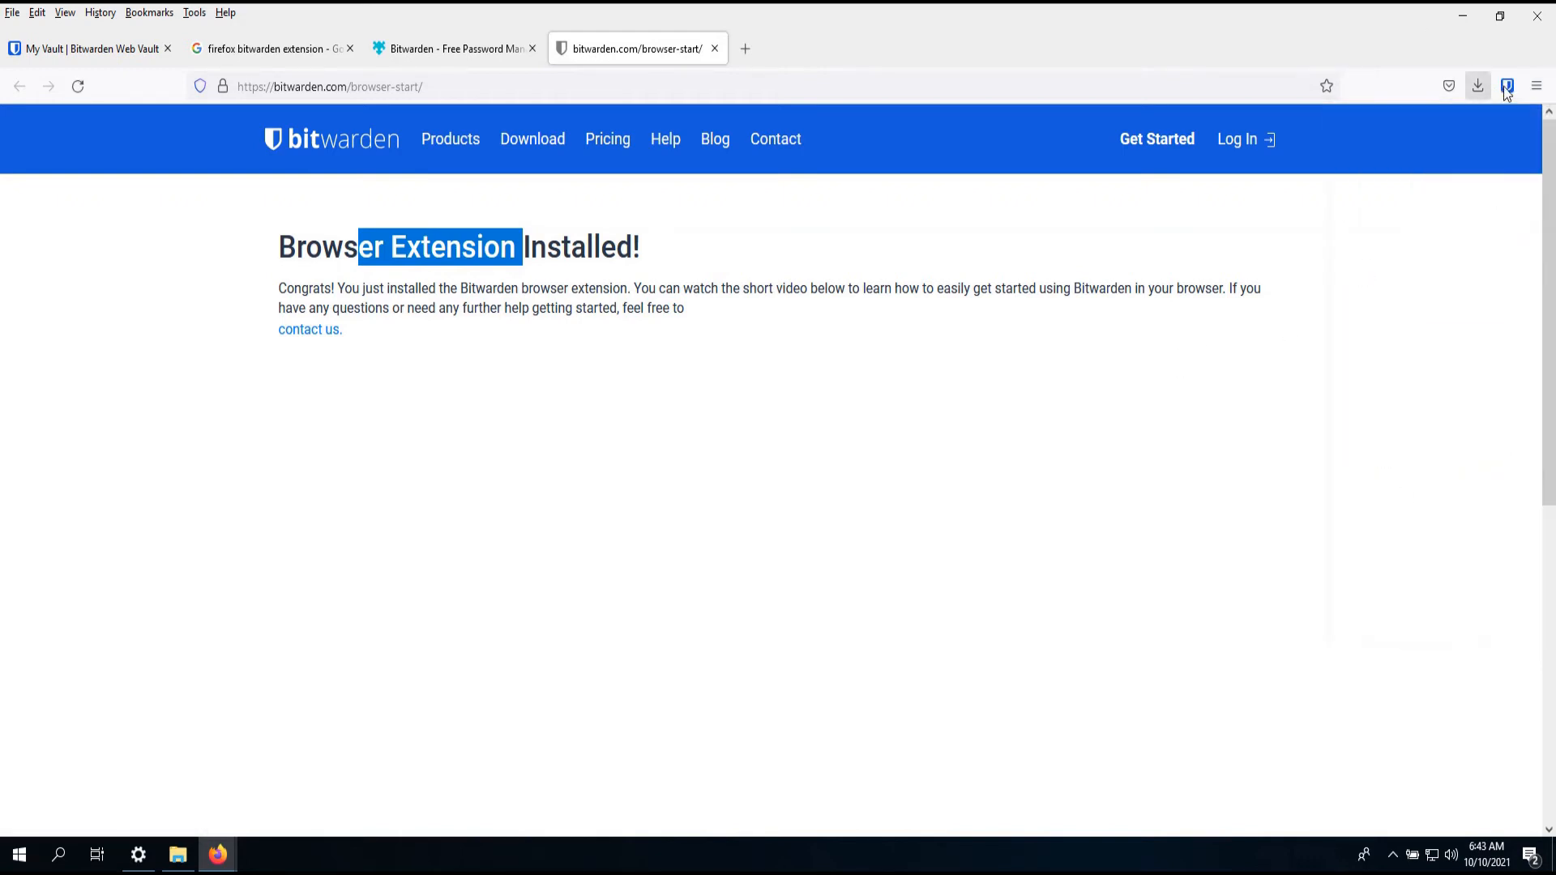
click(1506, 89)
click(1507, 89)
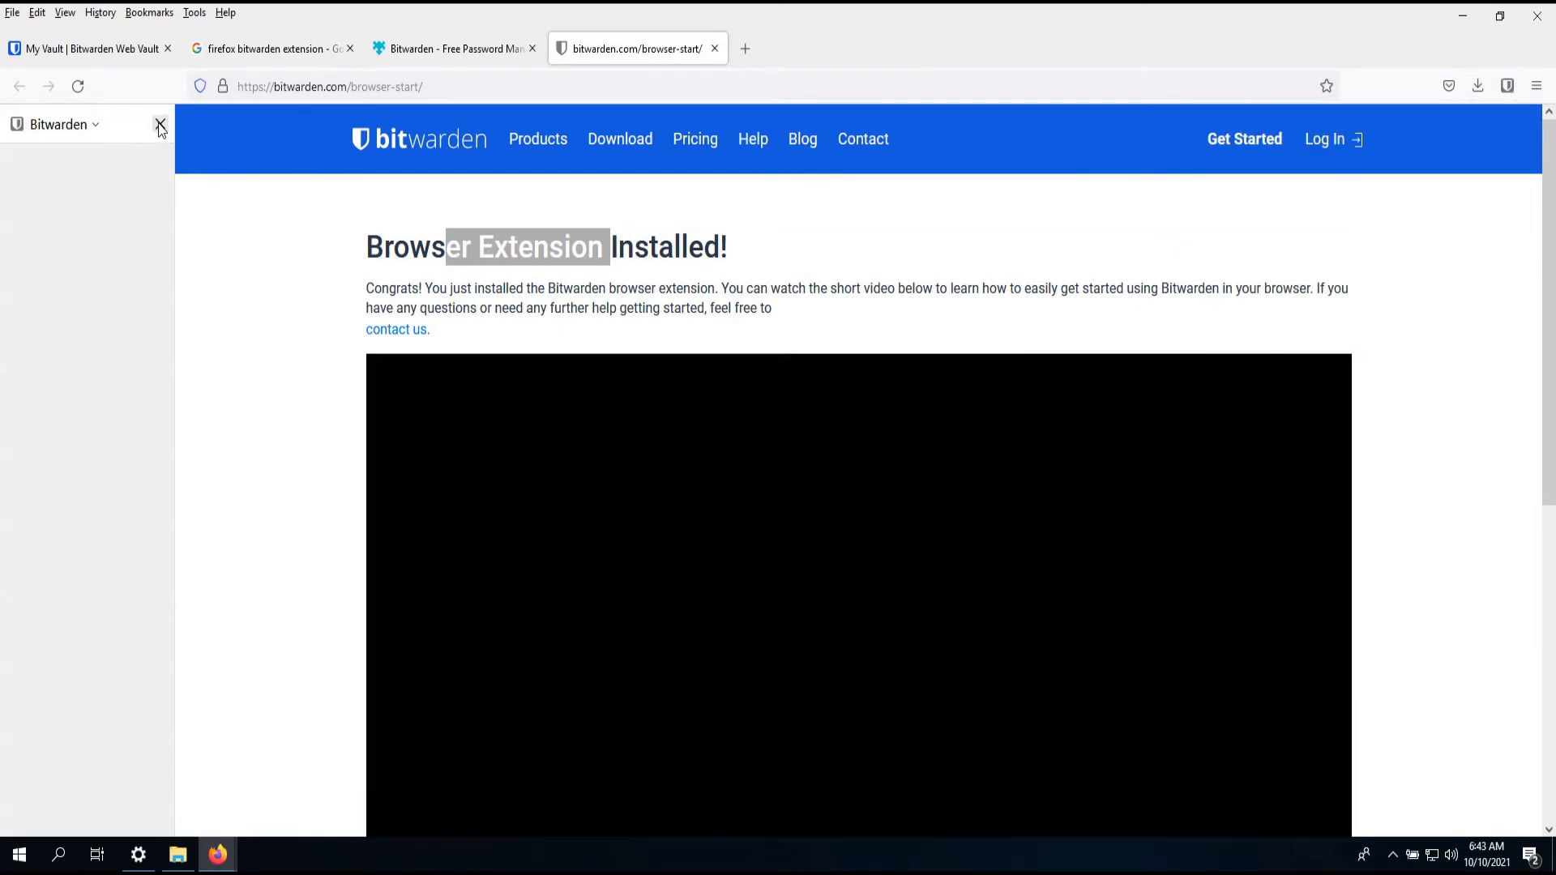
click(160, 124)
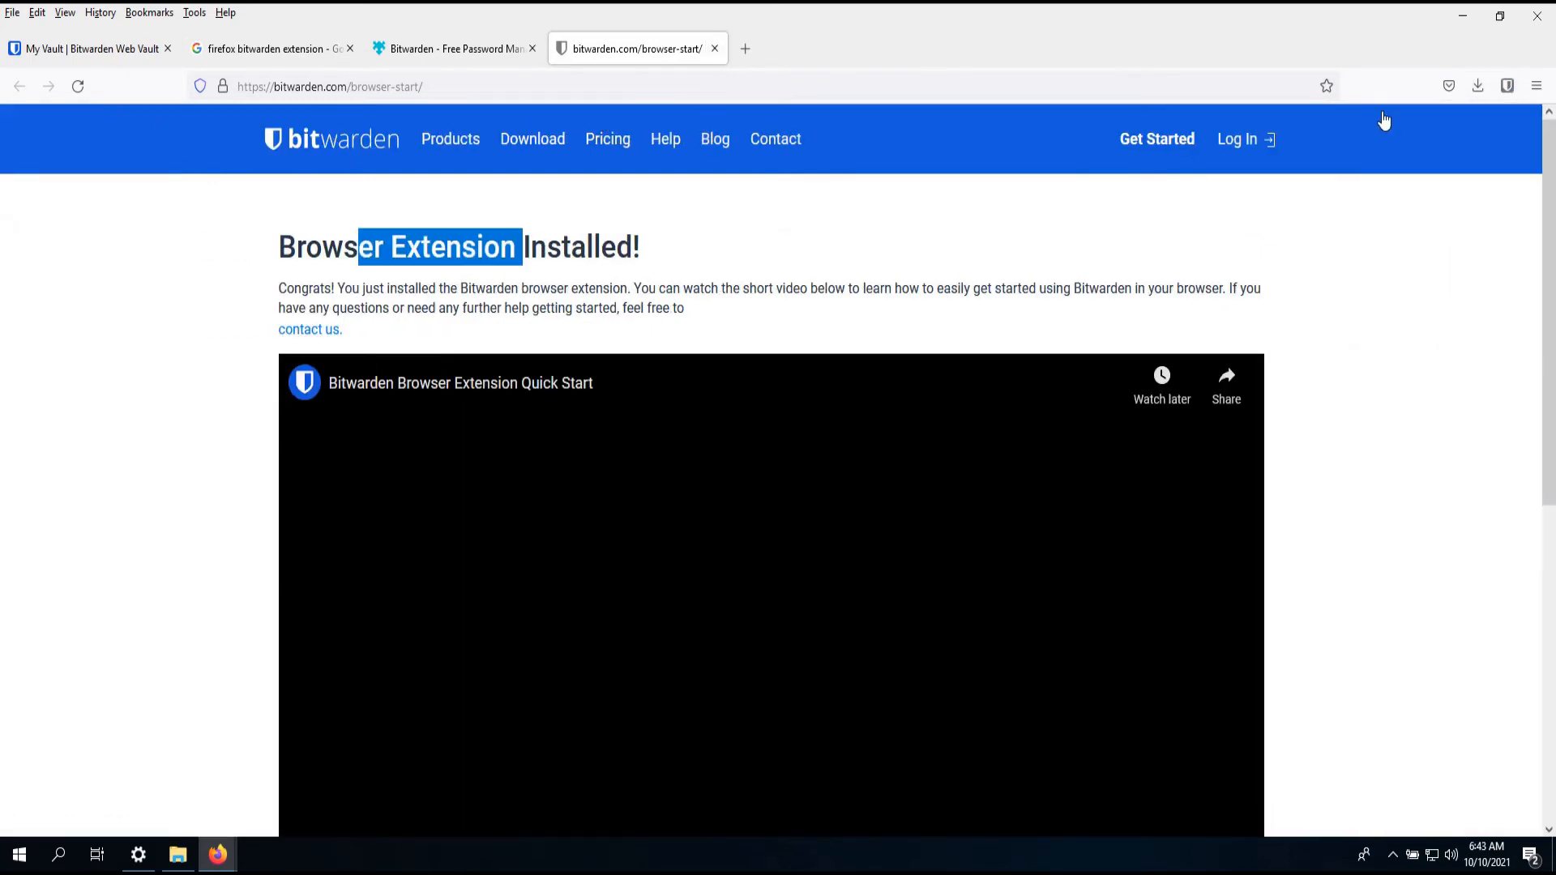
- Close the extension's getting-started page and open the login form of the Bitwarden extension
key(ctrl+w)
click(1505, 87)
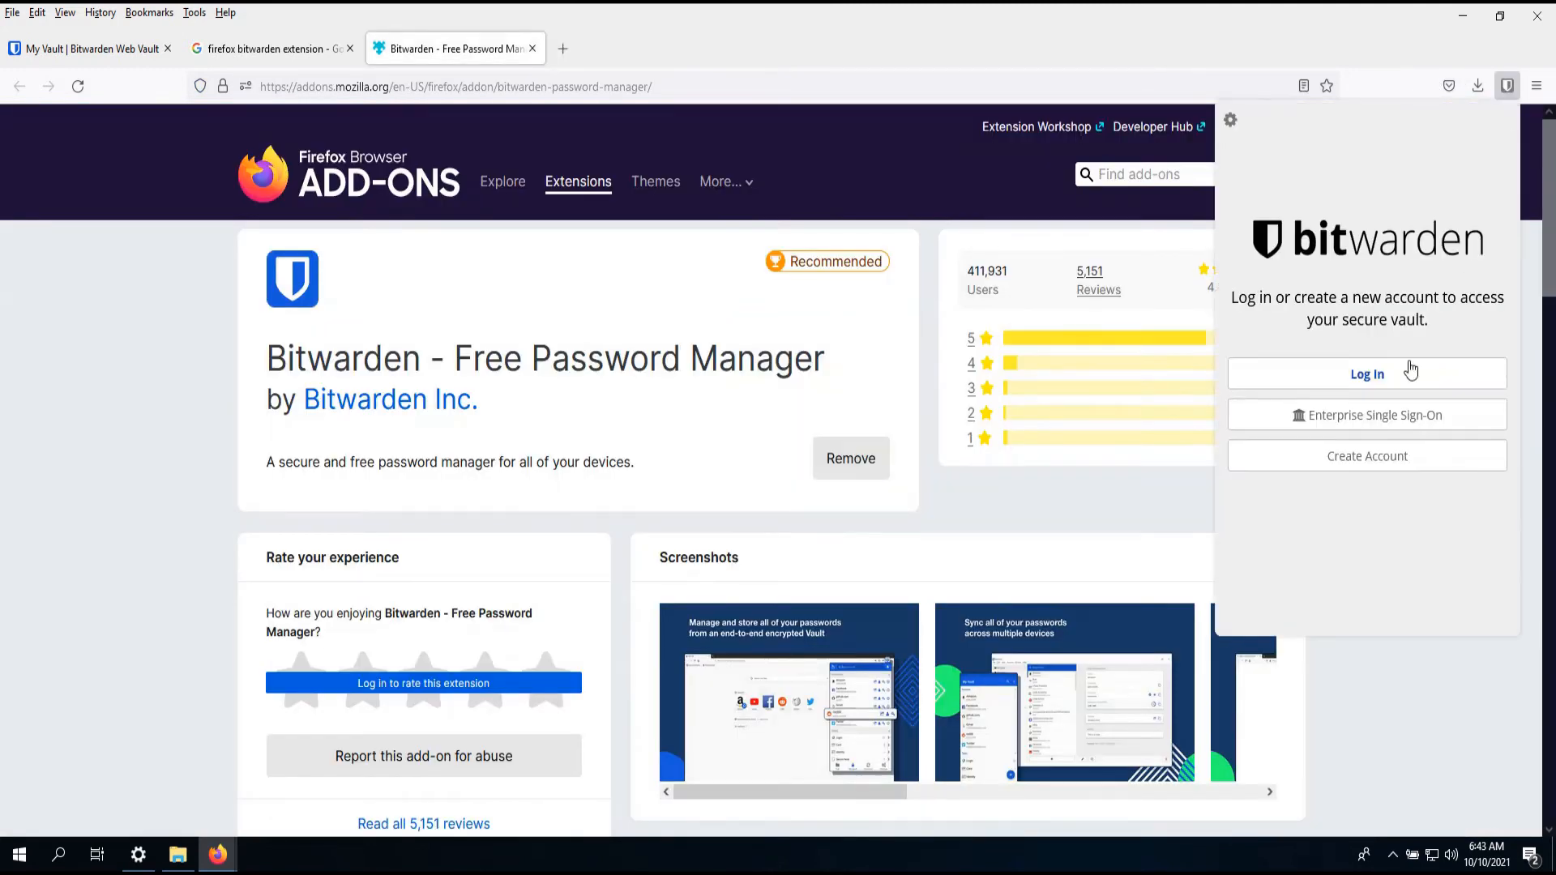
click(1409, 374)
click(1305, 192)
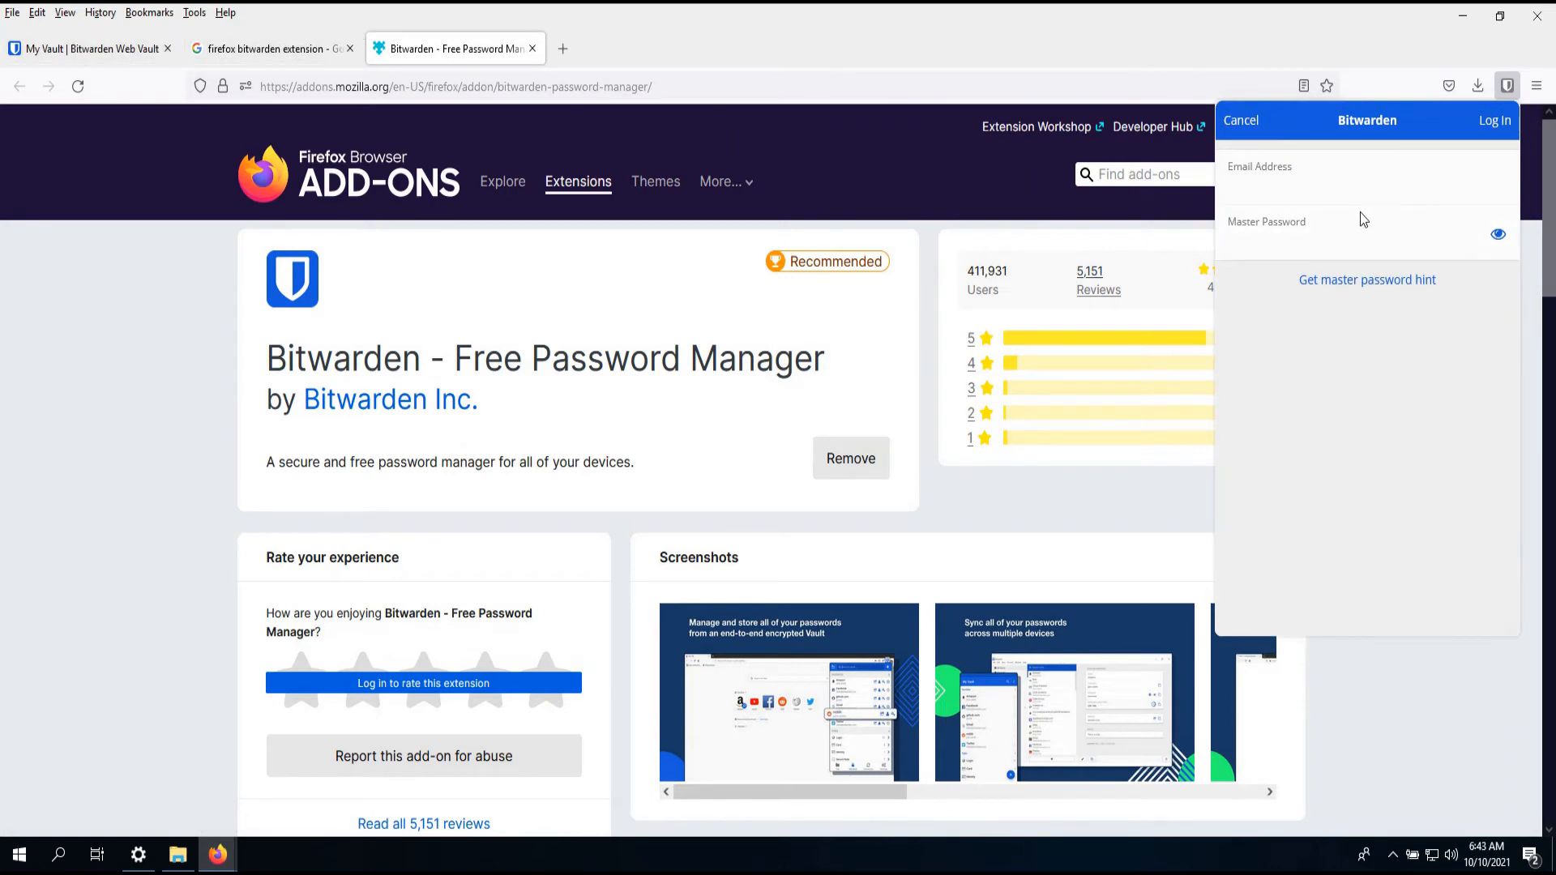
- Switch to the other browser window and copy the temporary email address from the 10 Minute Mail page
key(alt+Tab)
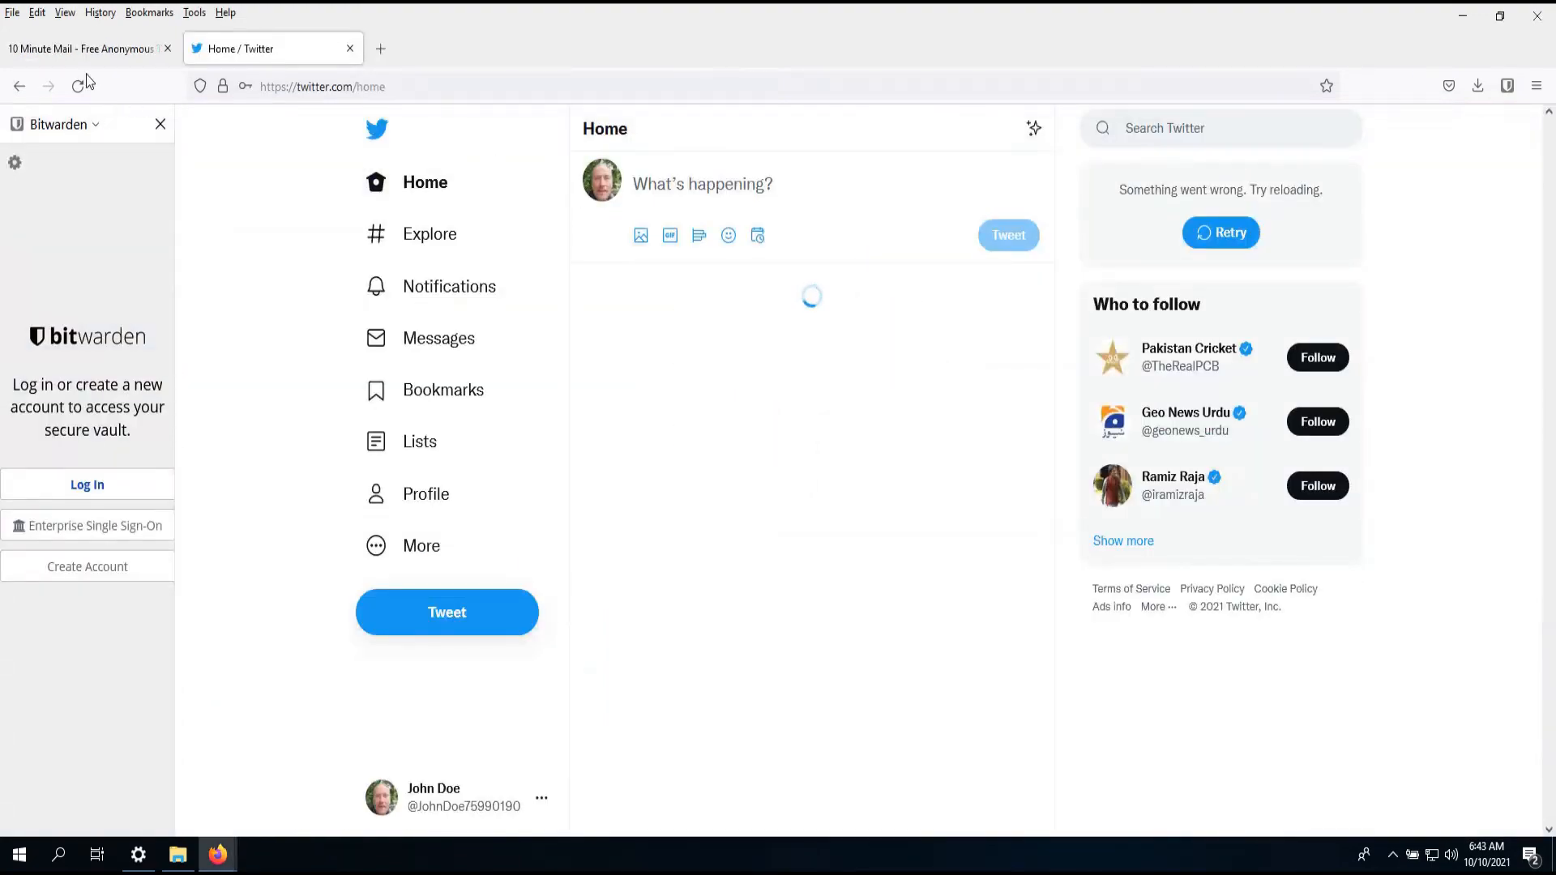
click(85, 57)
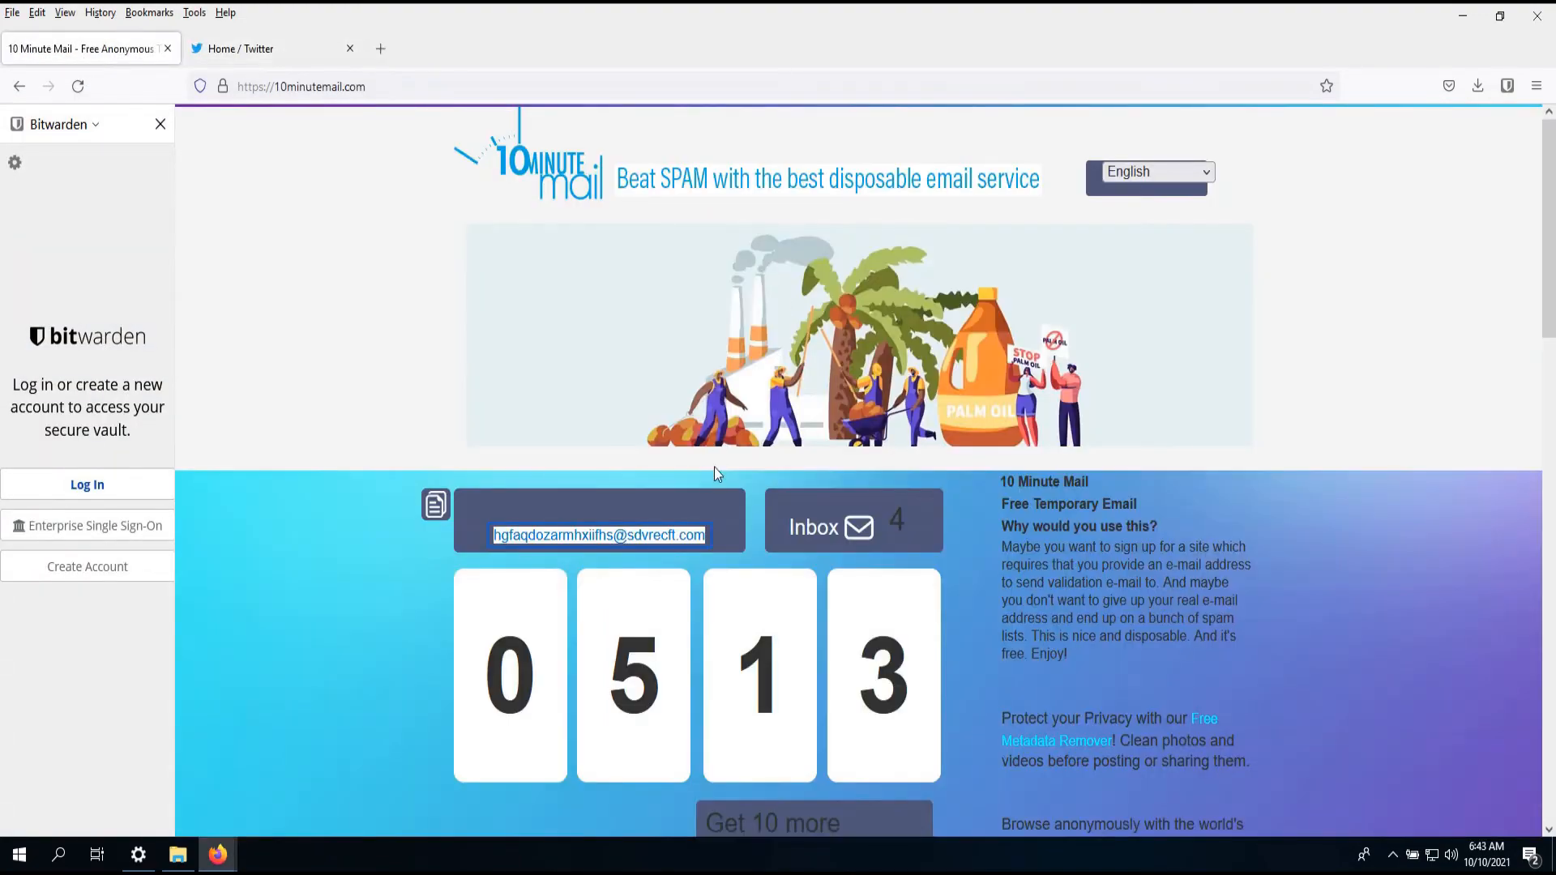
scroll(654, 424, down, 5)
scroll(654, 424, up, 5)
click(666, 449)
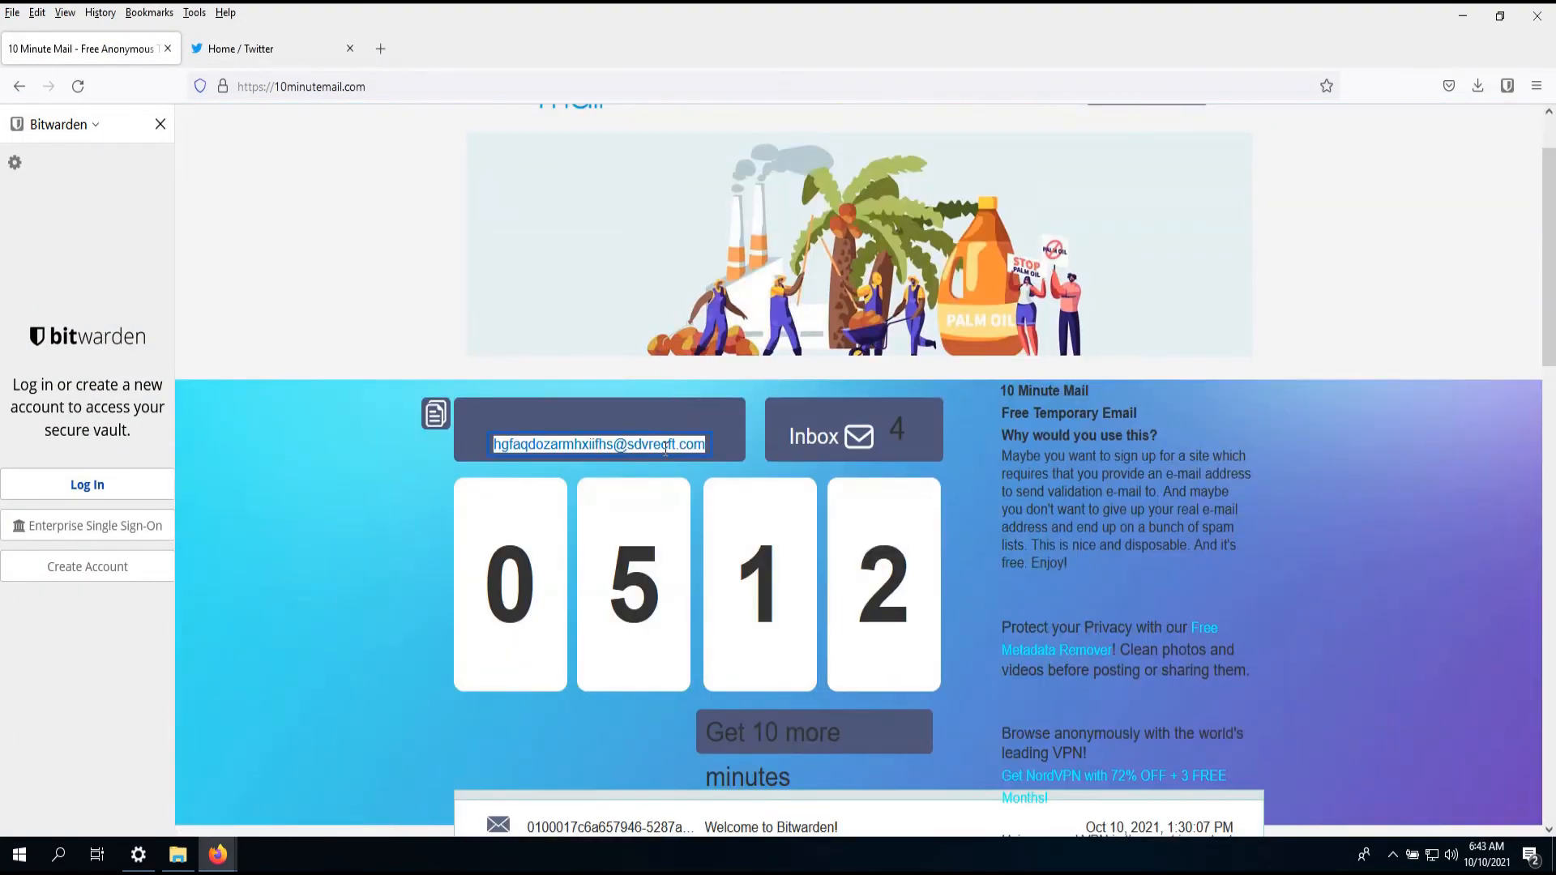
double_click(666, 449)
click(666, 448)
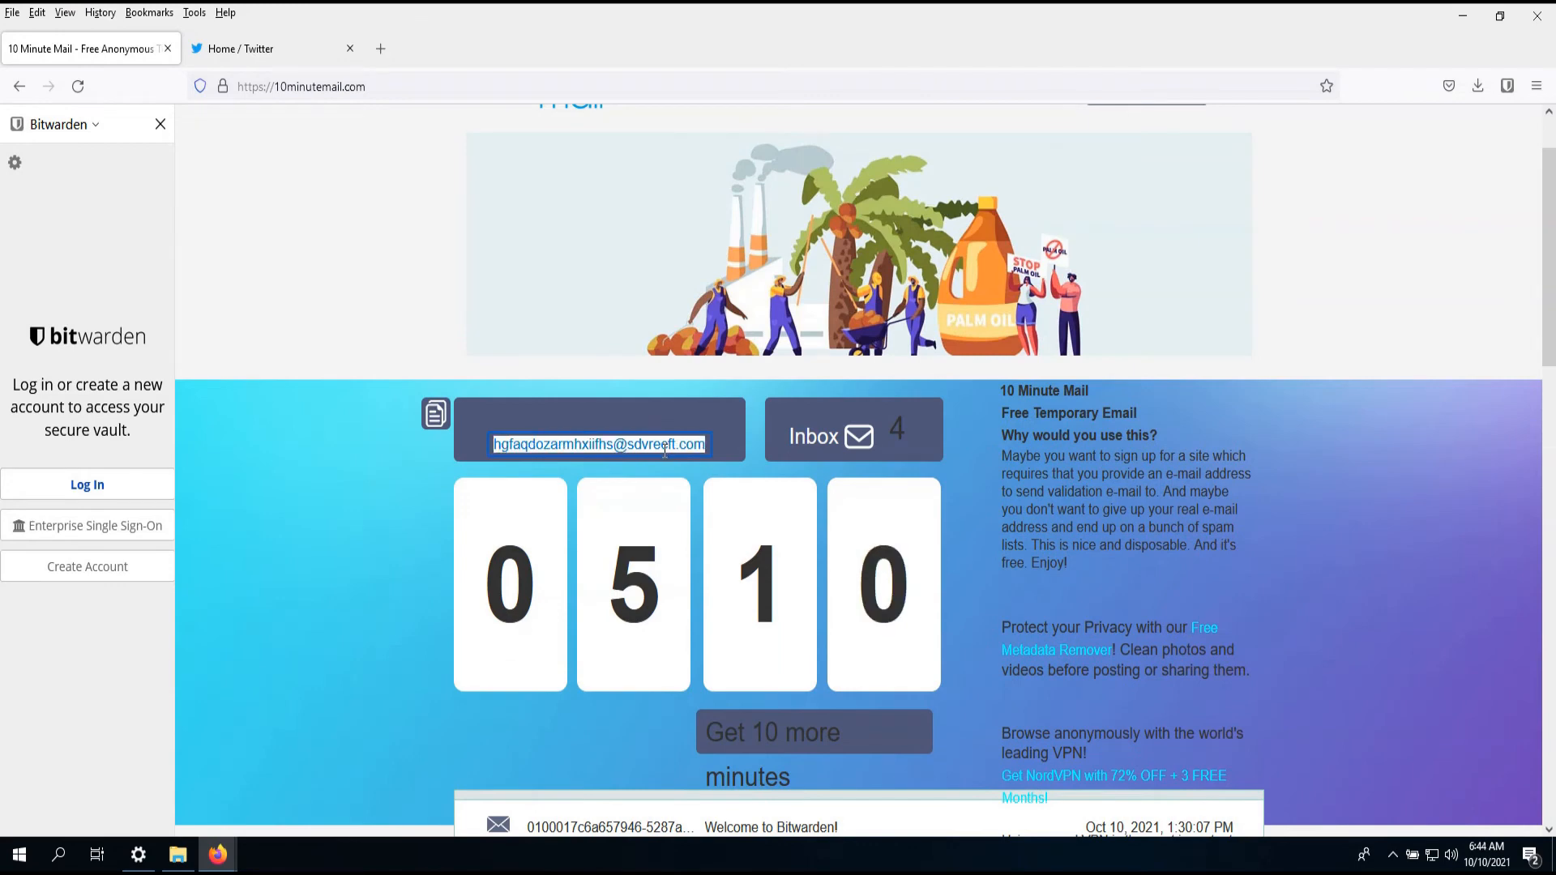
- Return to the add-on page's window and log in to the Bitwarden extension with the temporary email address and the master password
key(alt+Tab)
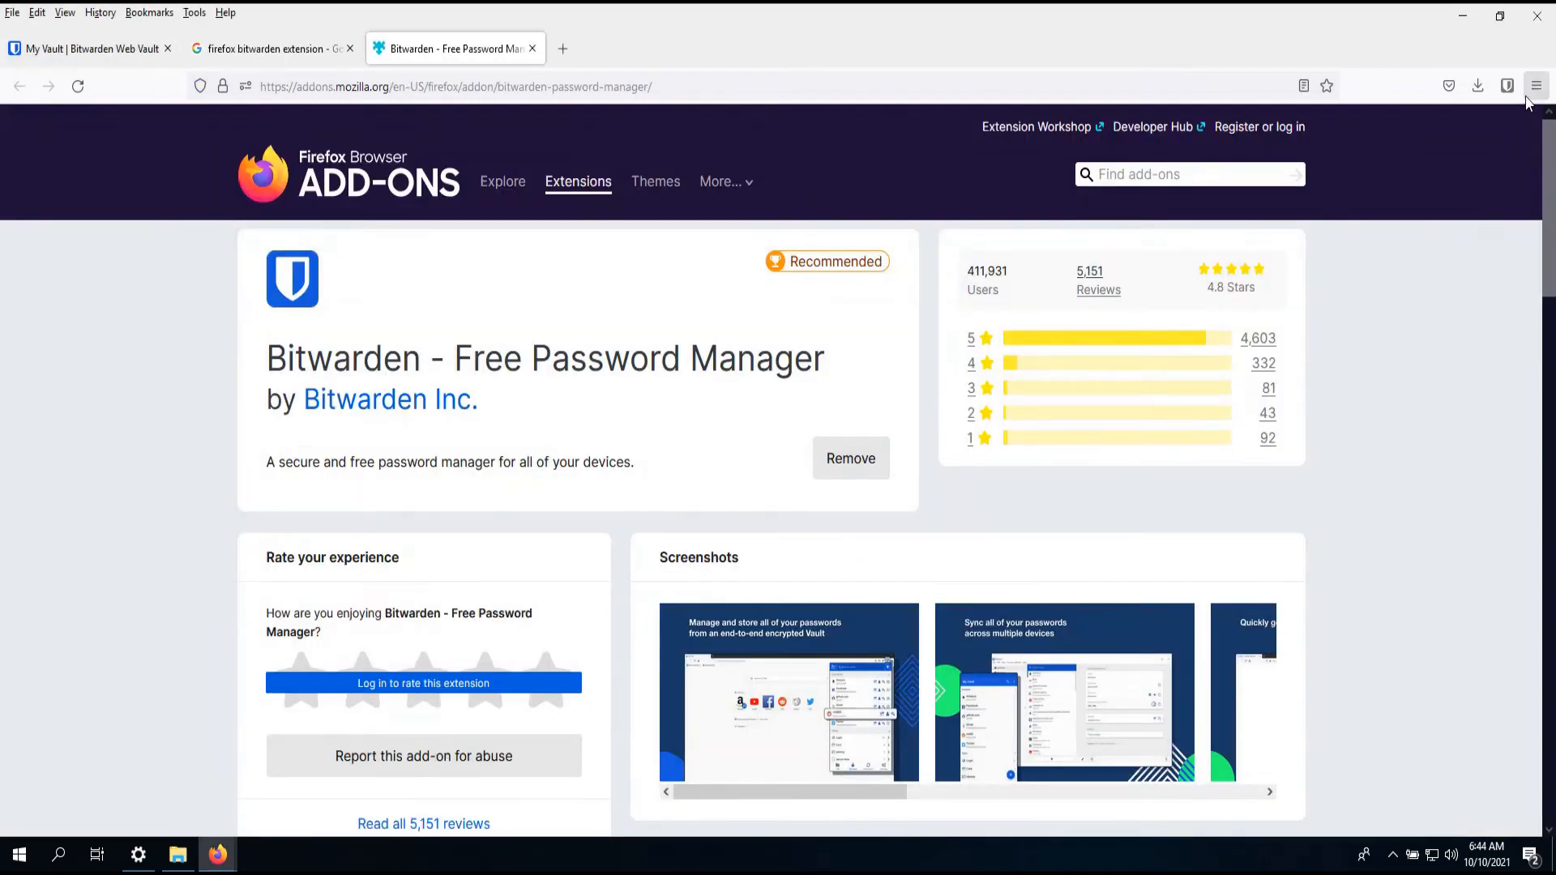
click(1508, 85)
click(1355, 371)
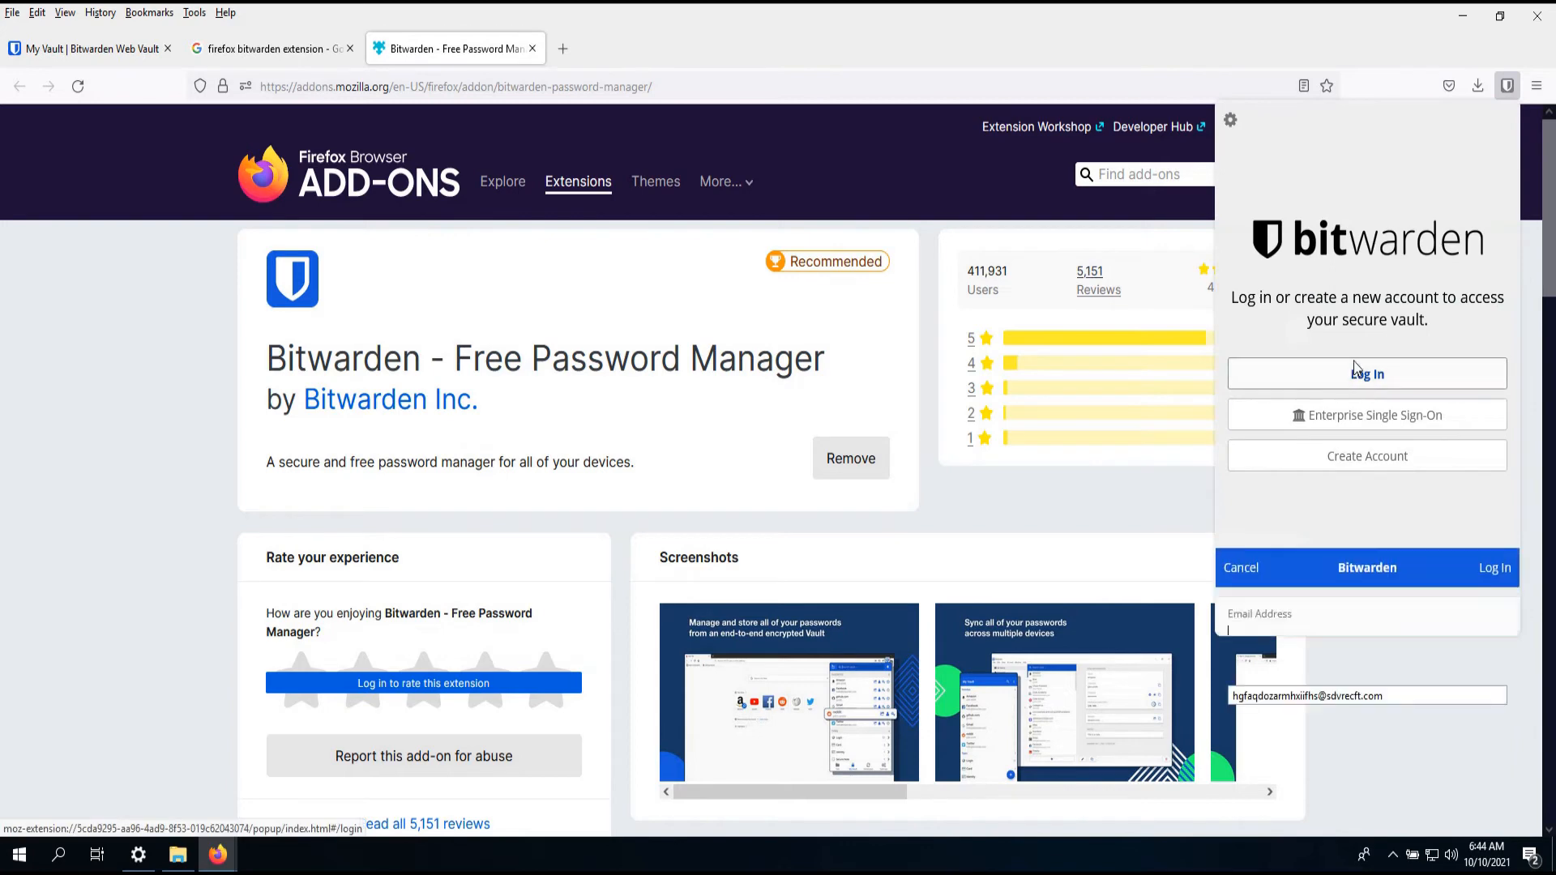
click(1341, 241)
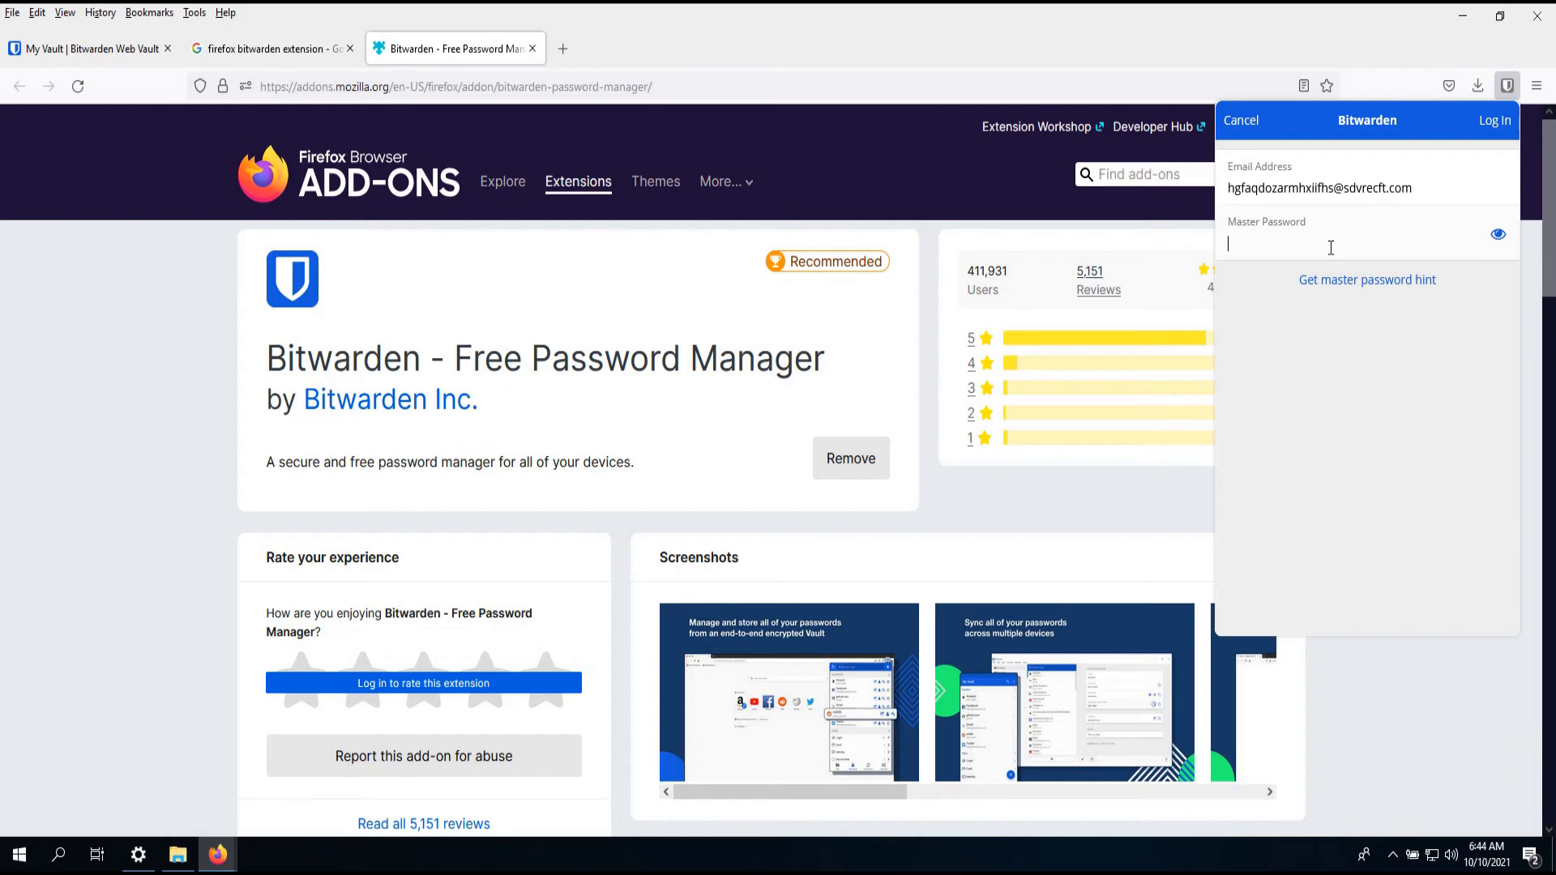
text(••••••••••••••••••••)
click(1478, 120)
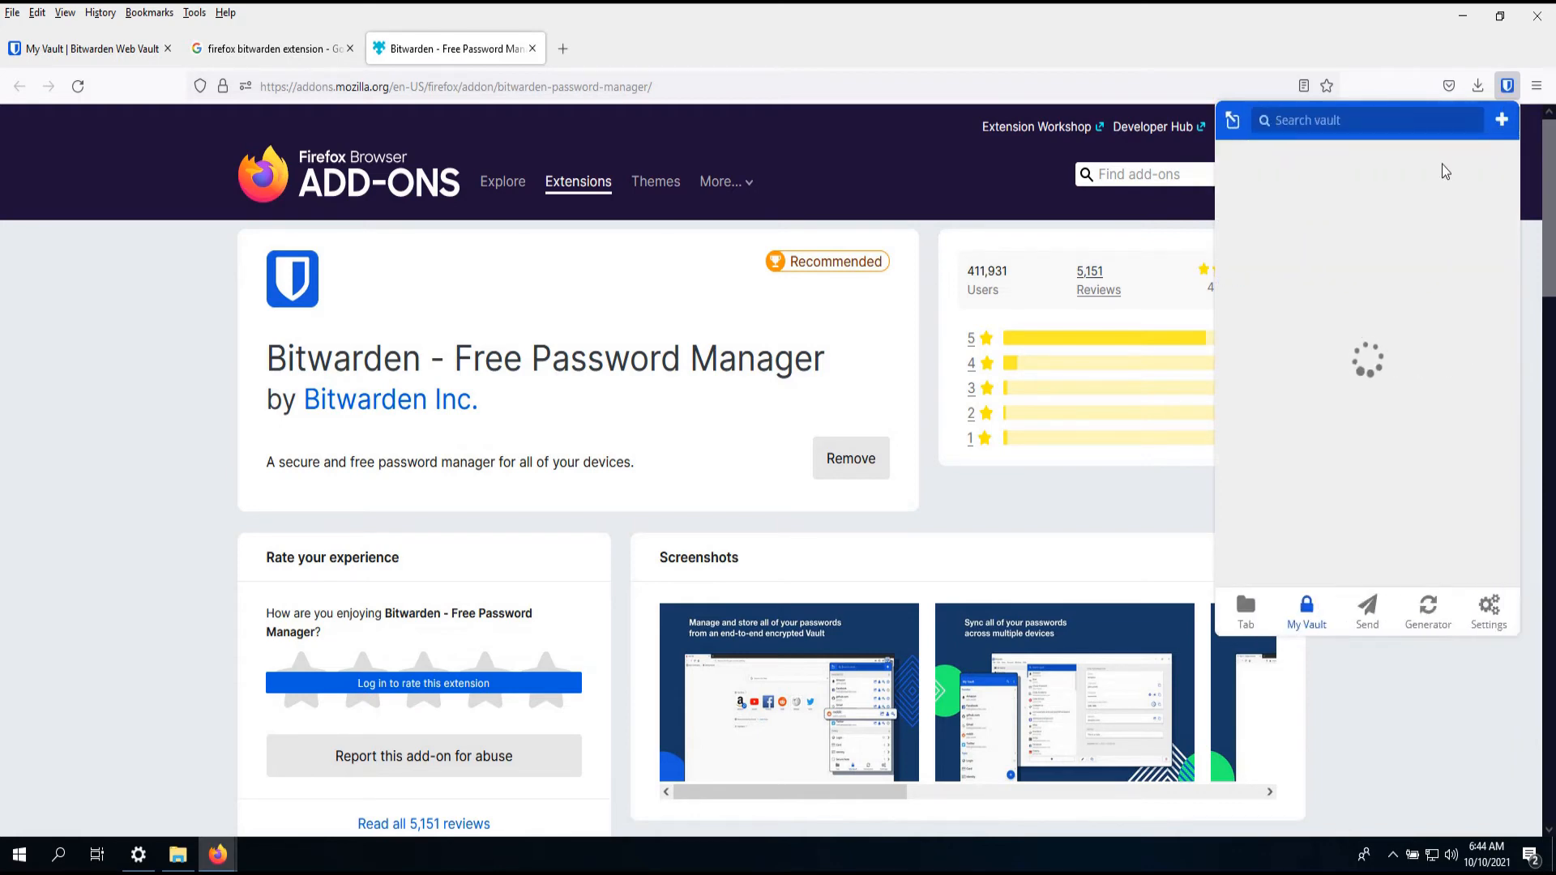
click(121, 301)
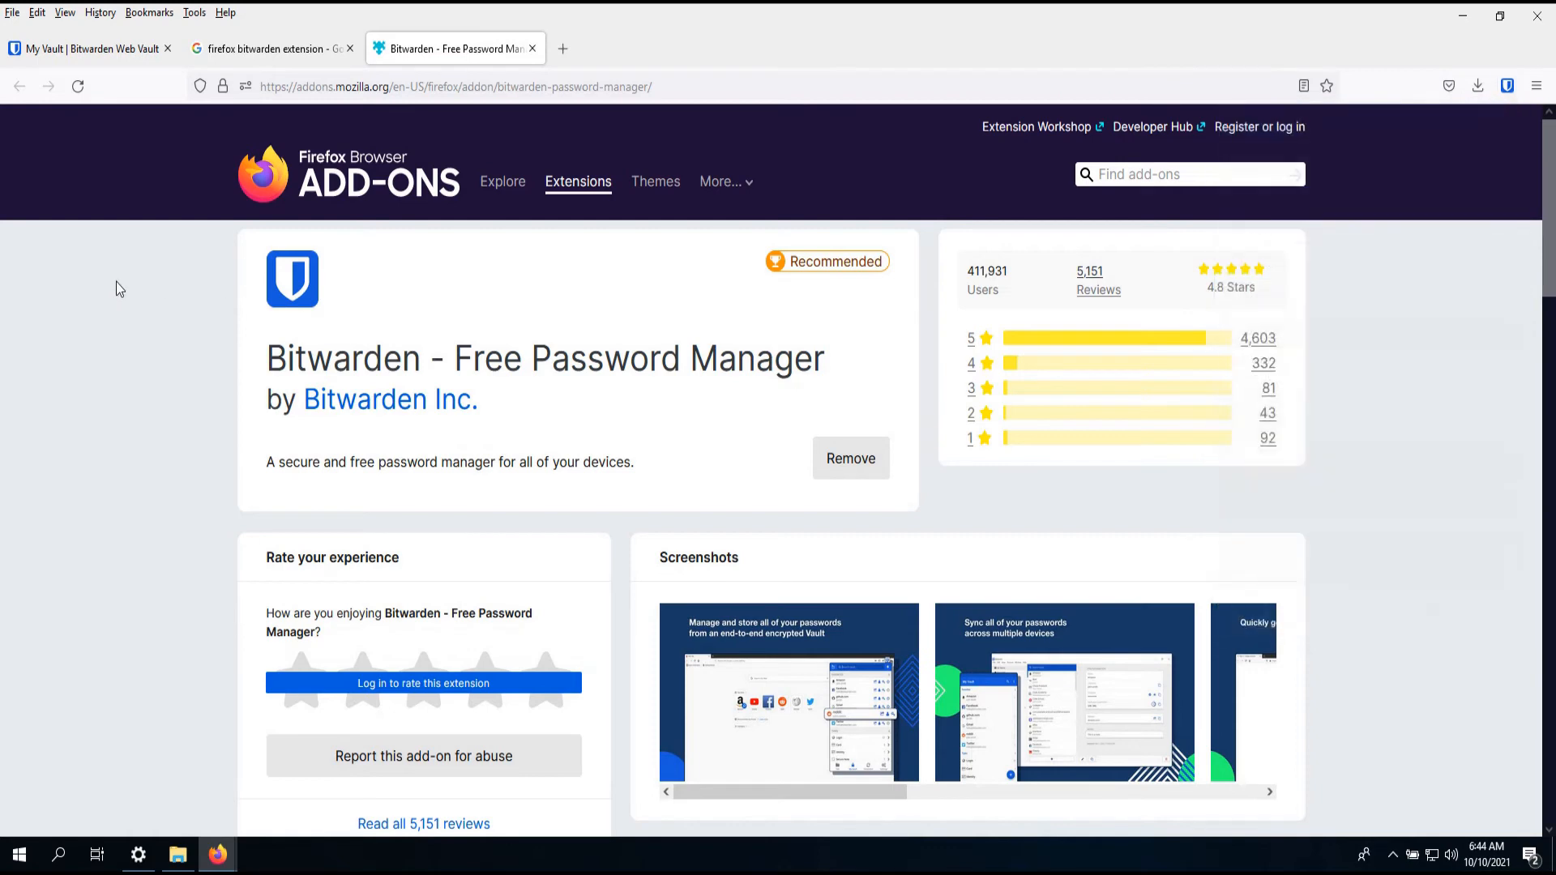
- Close both Firefox windows together with all their open tabs
click(1537, 16)
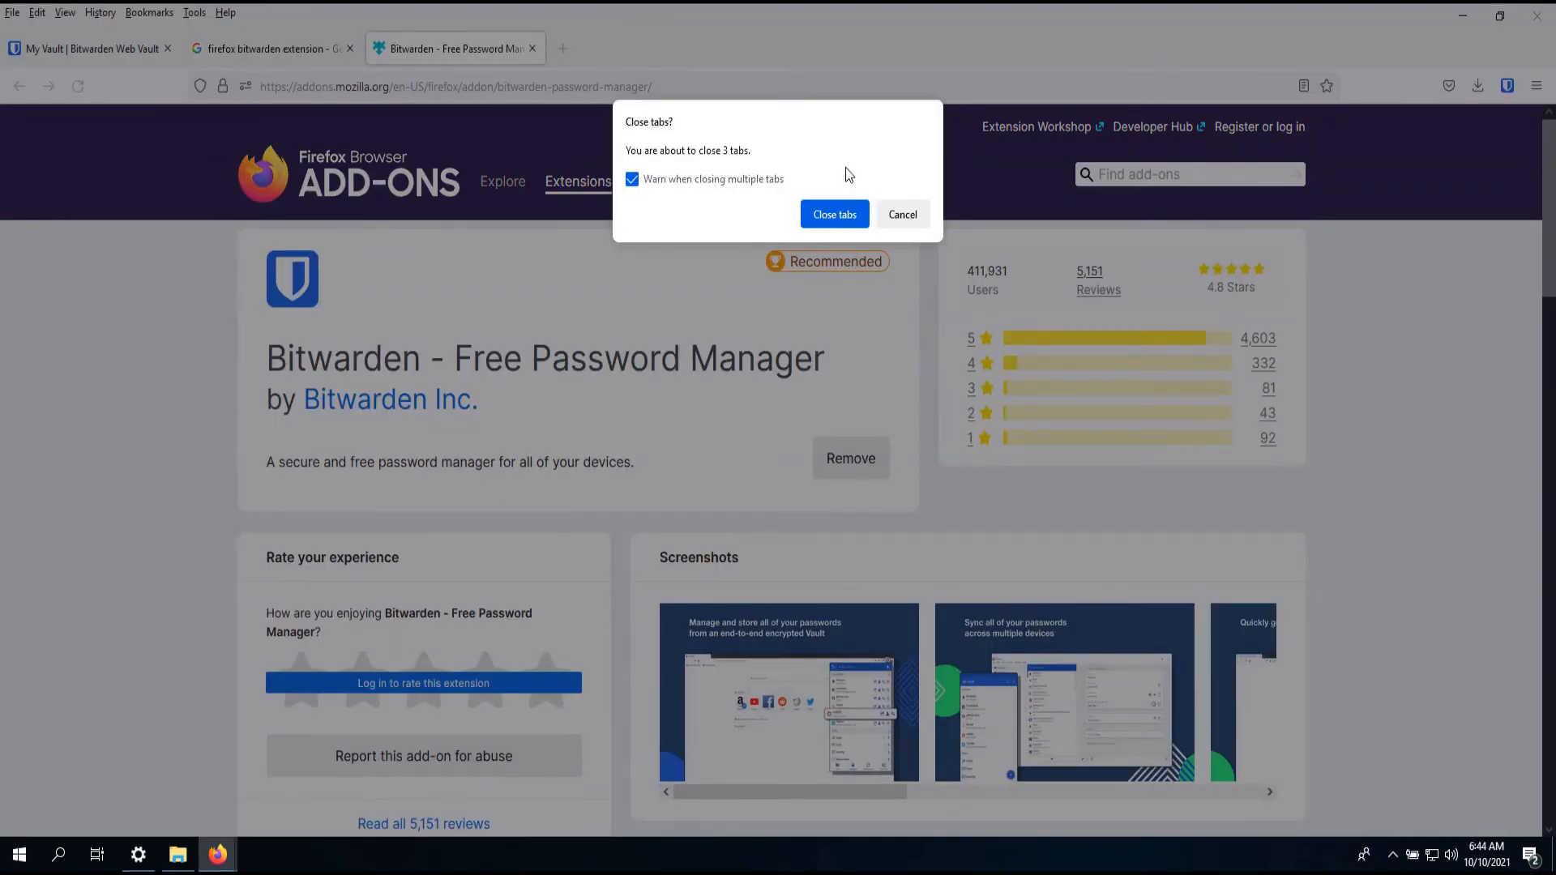
click(824, 214)
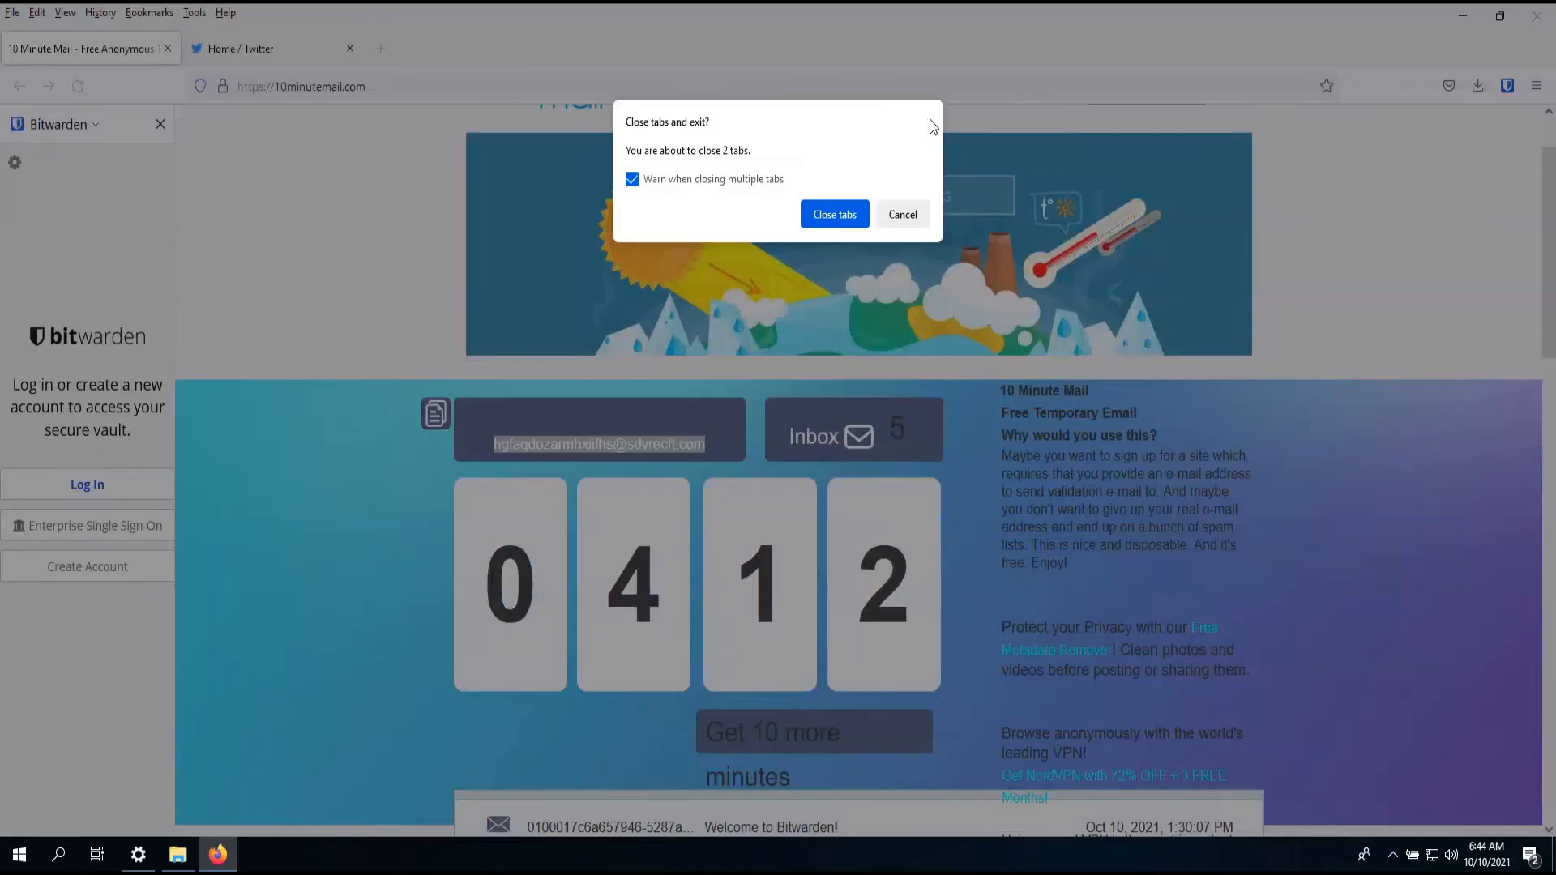
click(1537, 15)
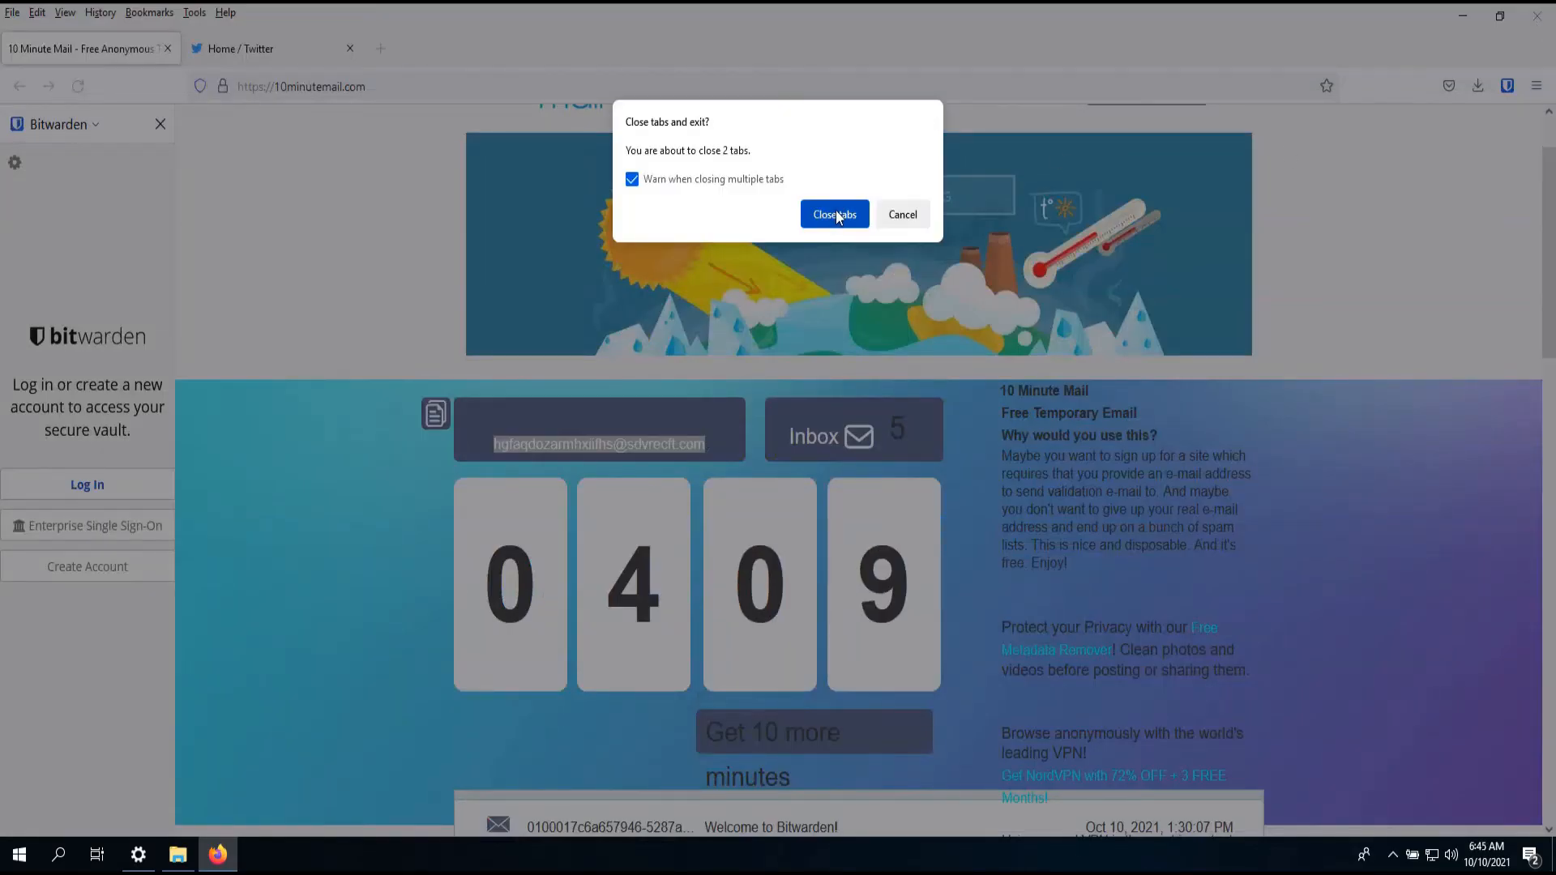
click(838, 215)
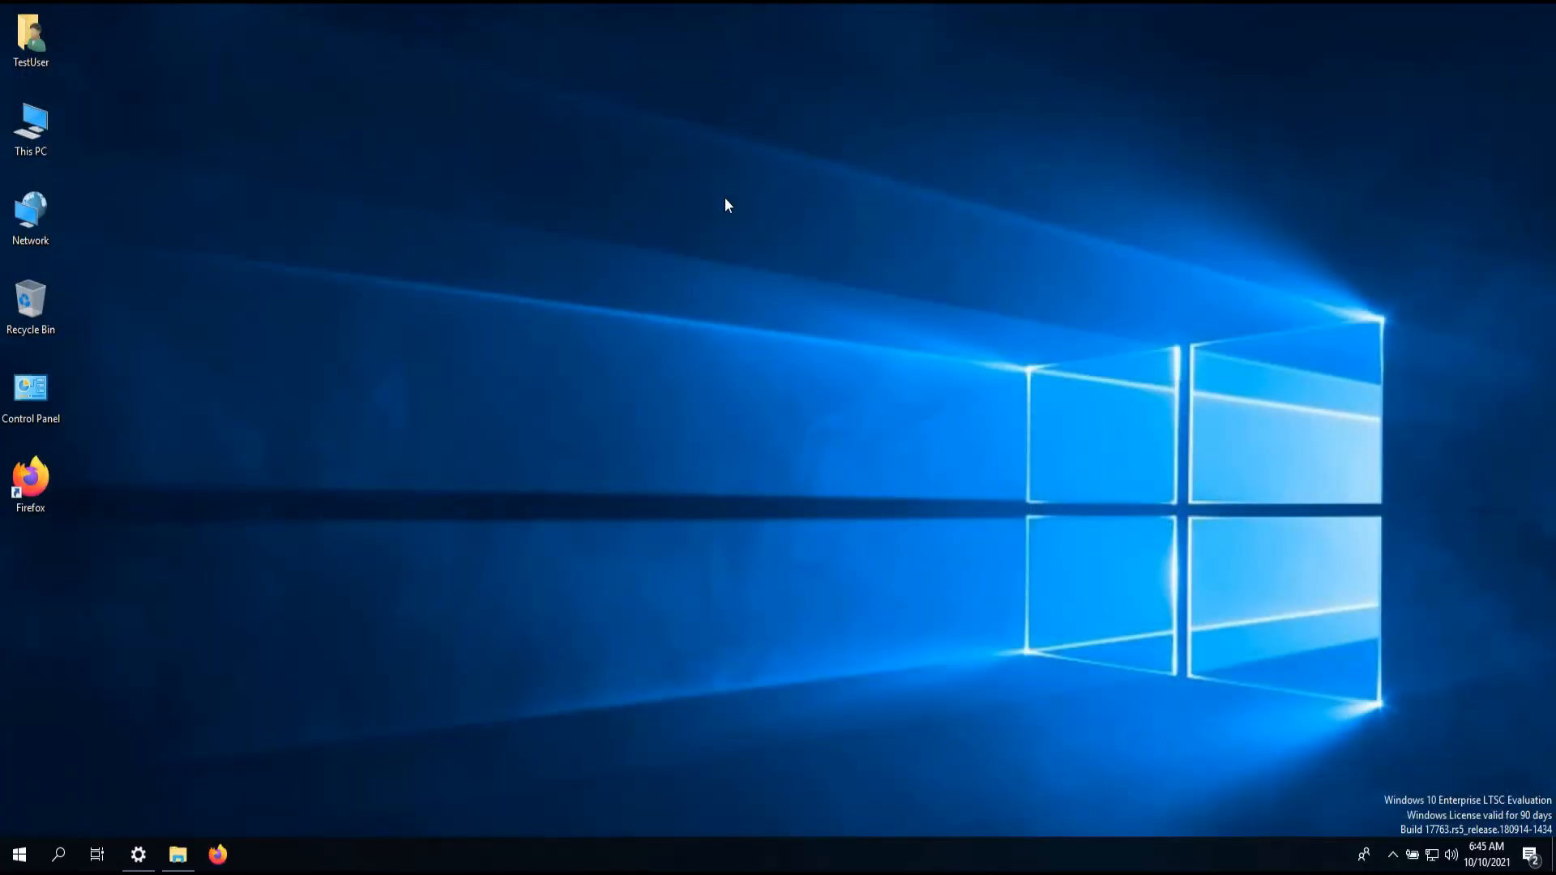
- Relaunch Firefox from the desktop, close the Bitwarden sidebar and open Twitter
double_click(44, 487)
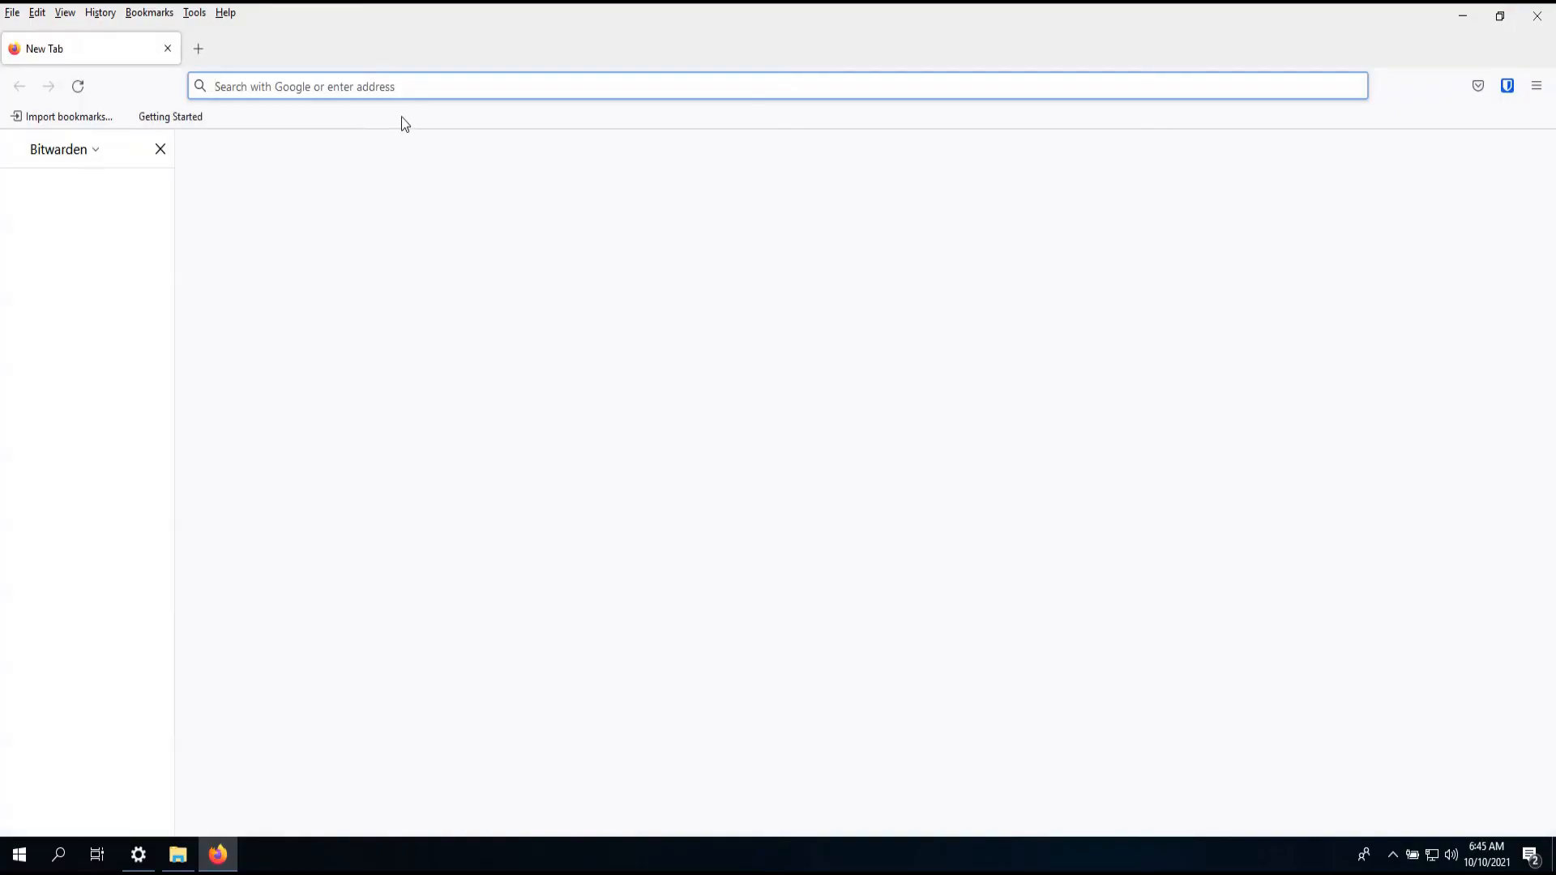
click(348, 88)
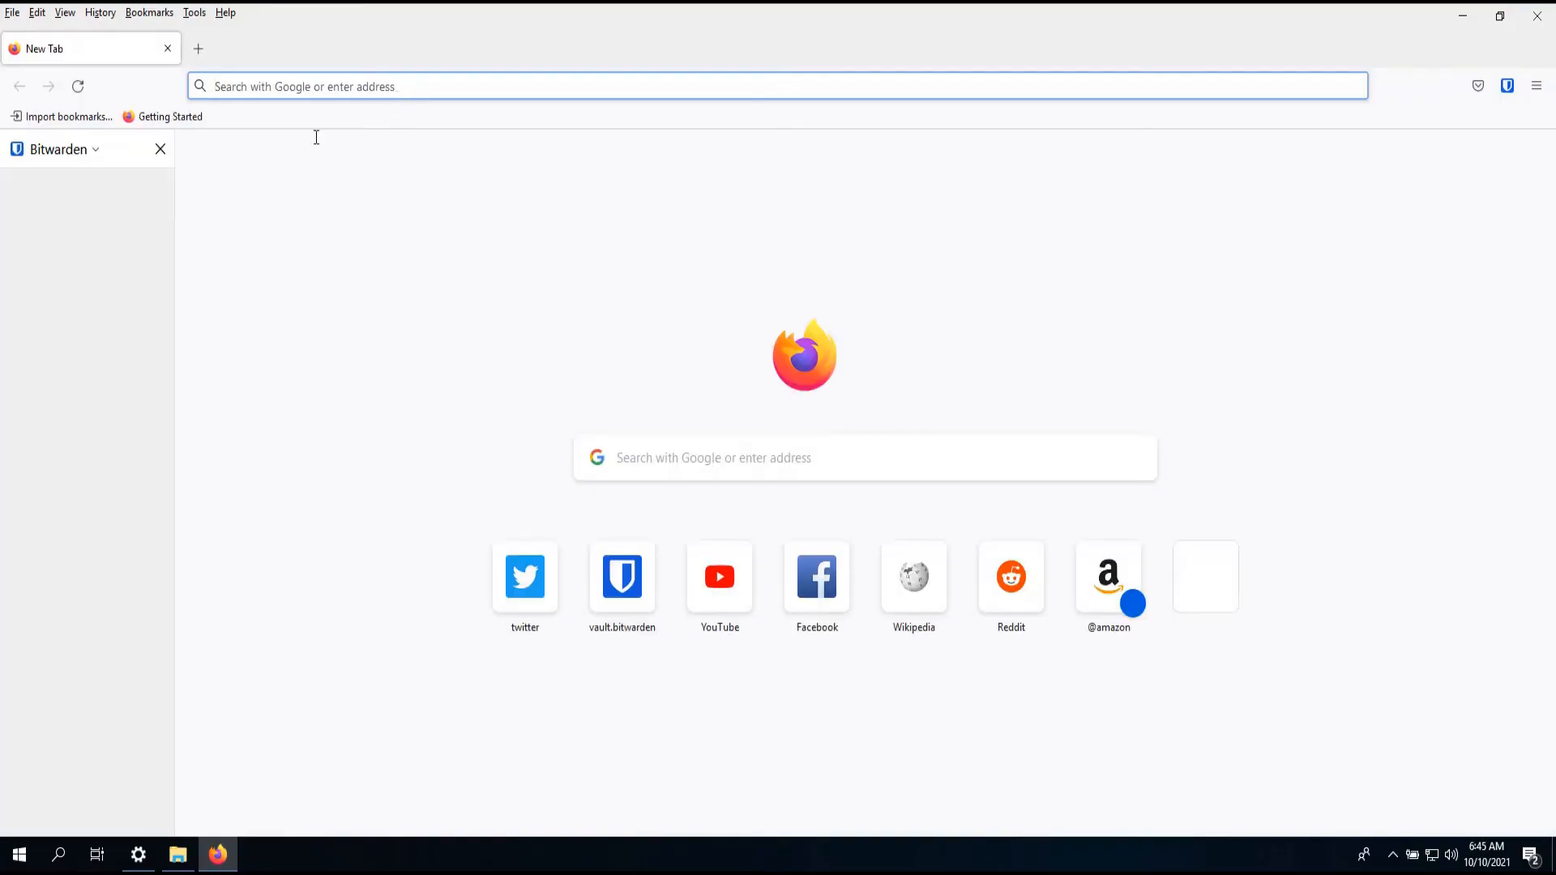
click(159, 149)
click(446, 580)
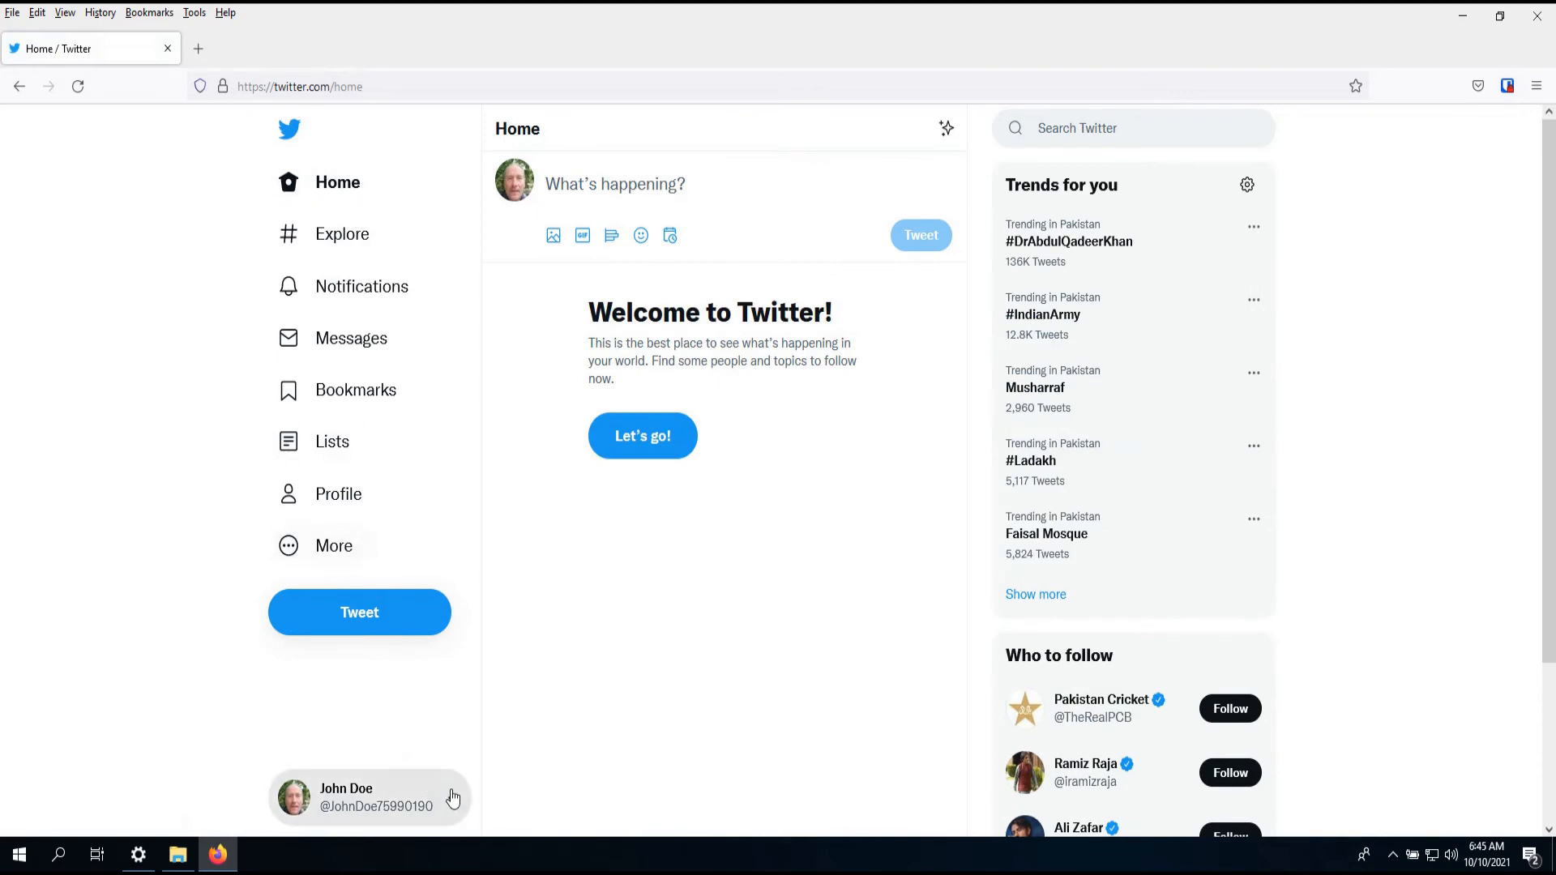
- Log out of the current Twitter account and open the sign-in form for phone, email or username
drag(671, 51, 619, 198)
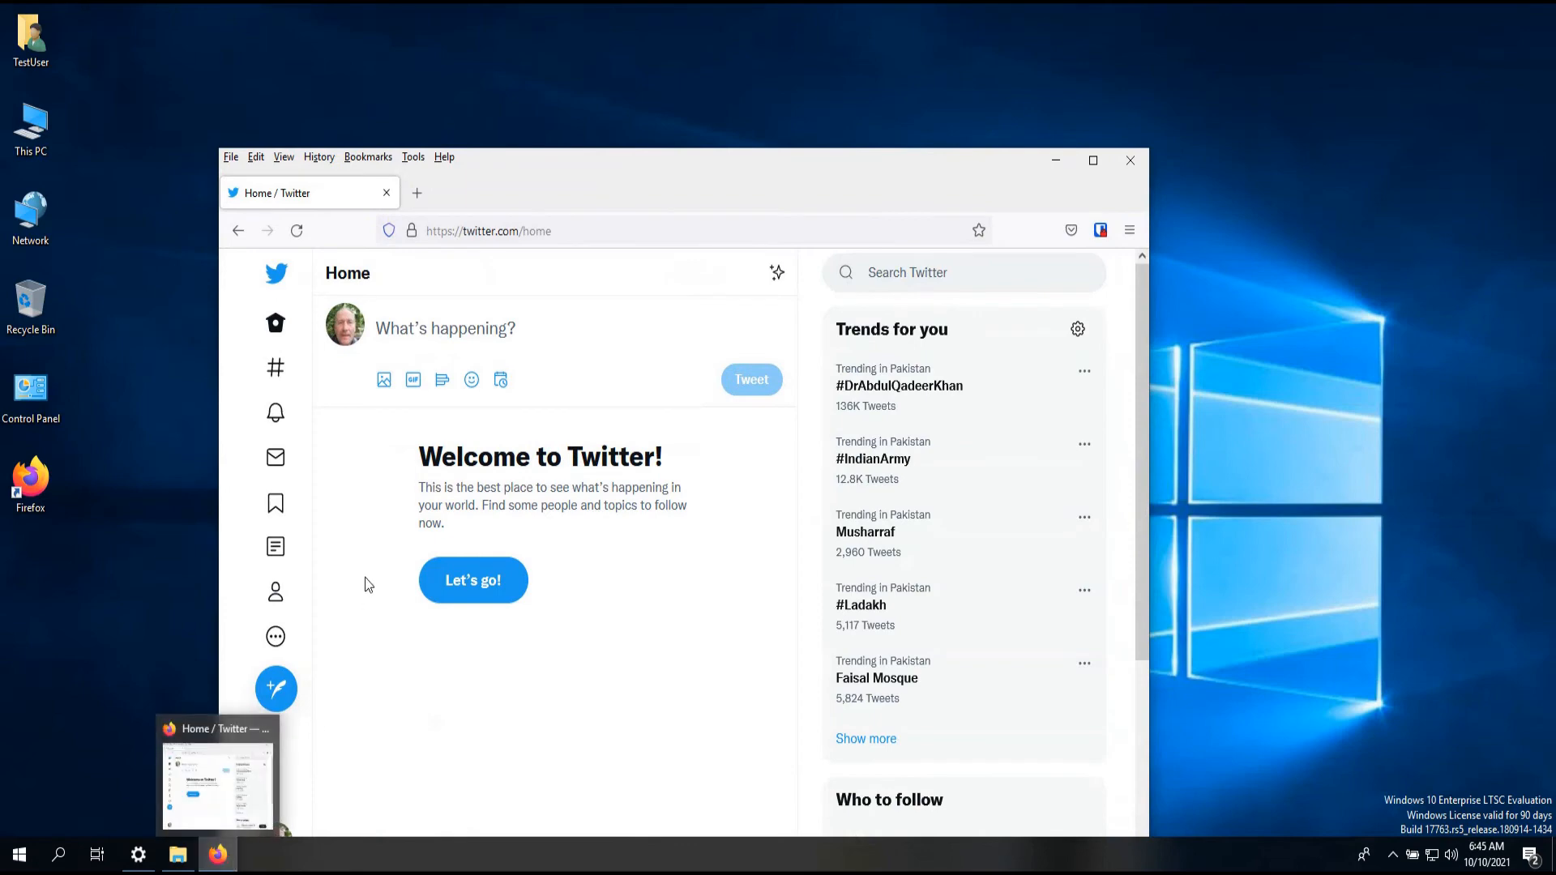
double_click(497, 191)
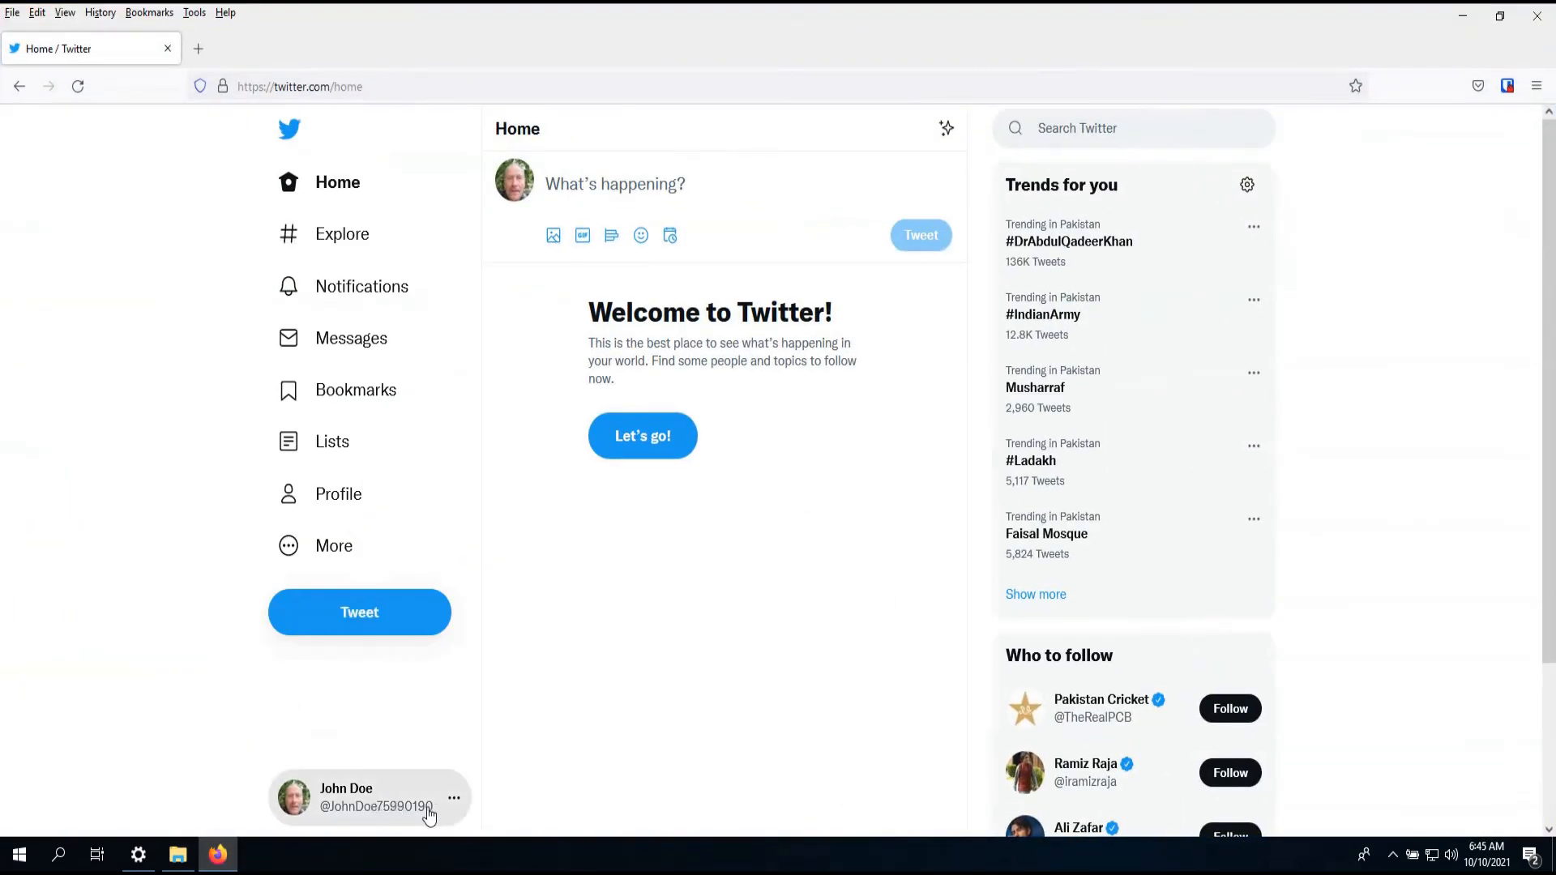
click(453, 802)
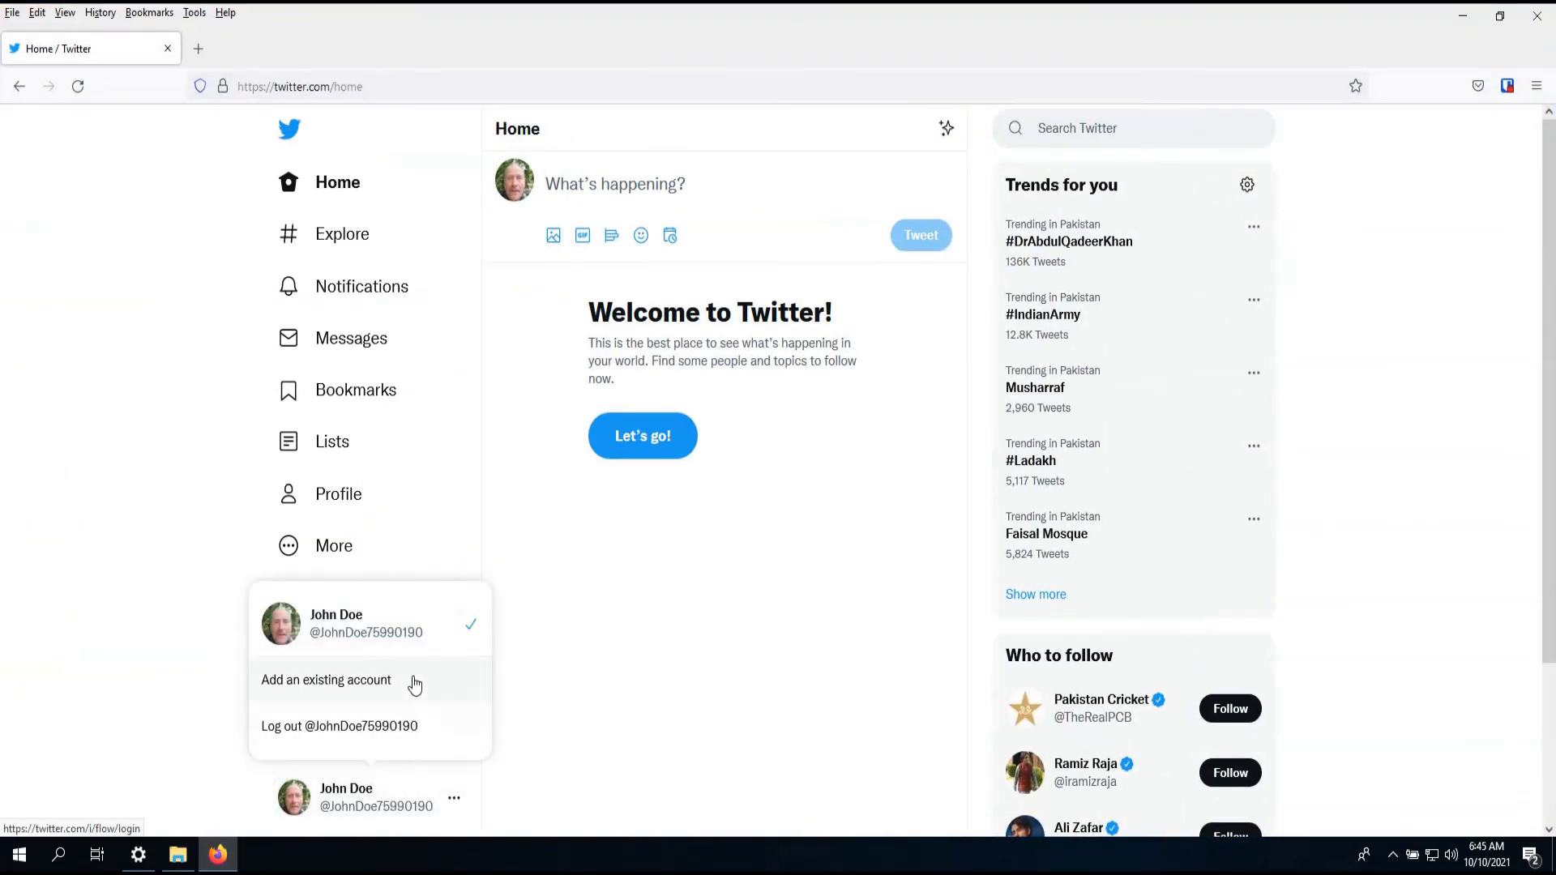
click(428, 728)
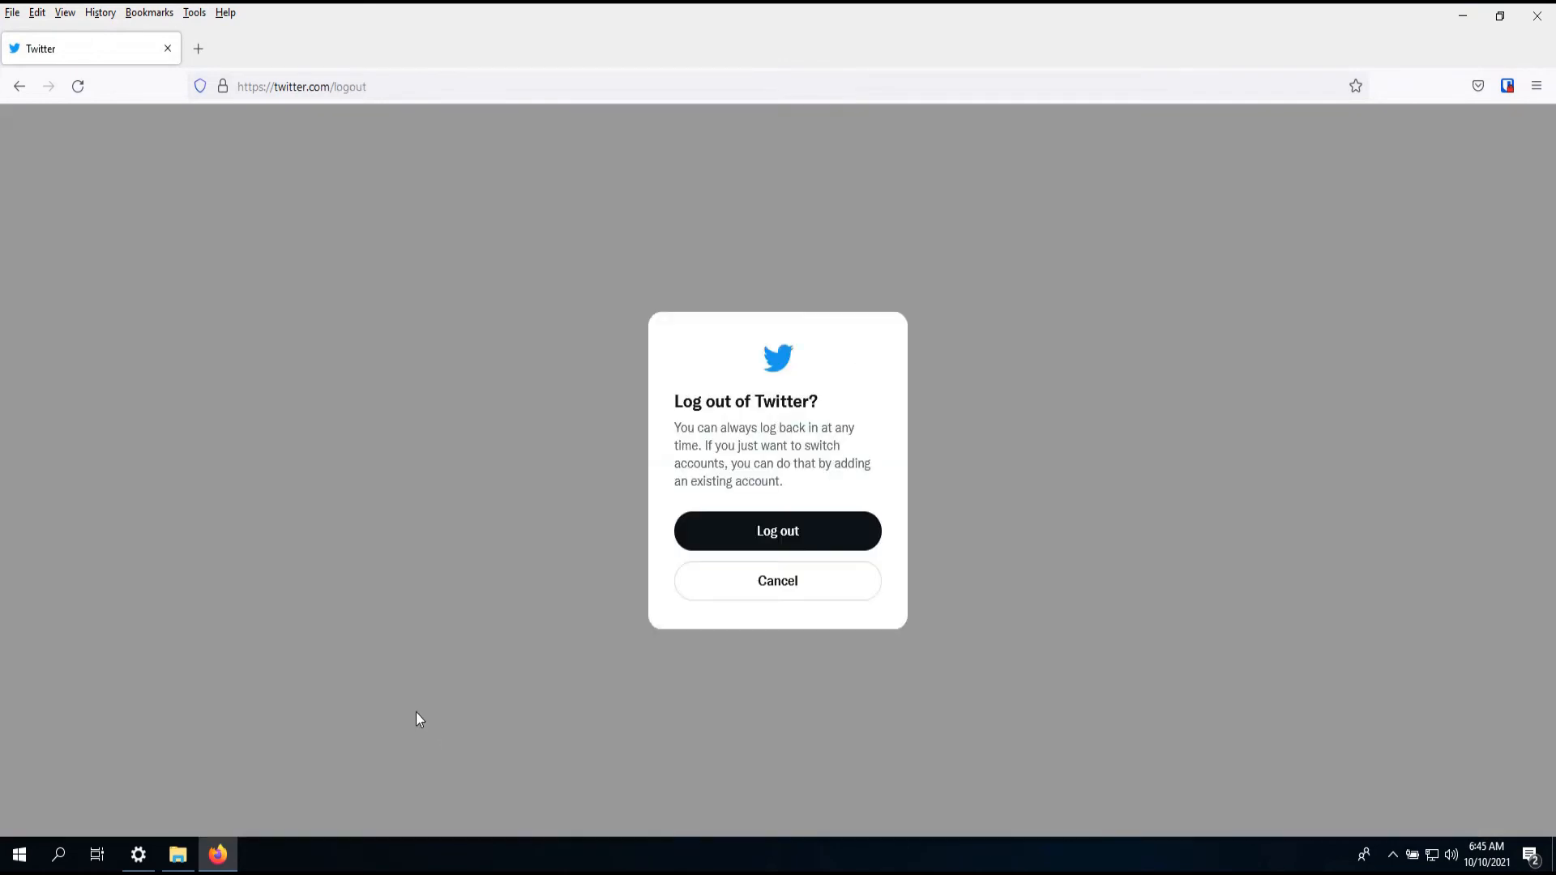
click(821, 545)
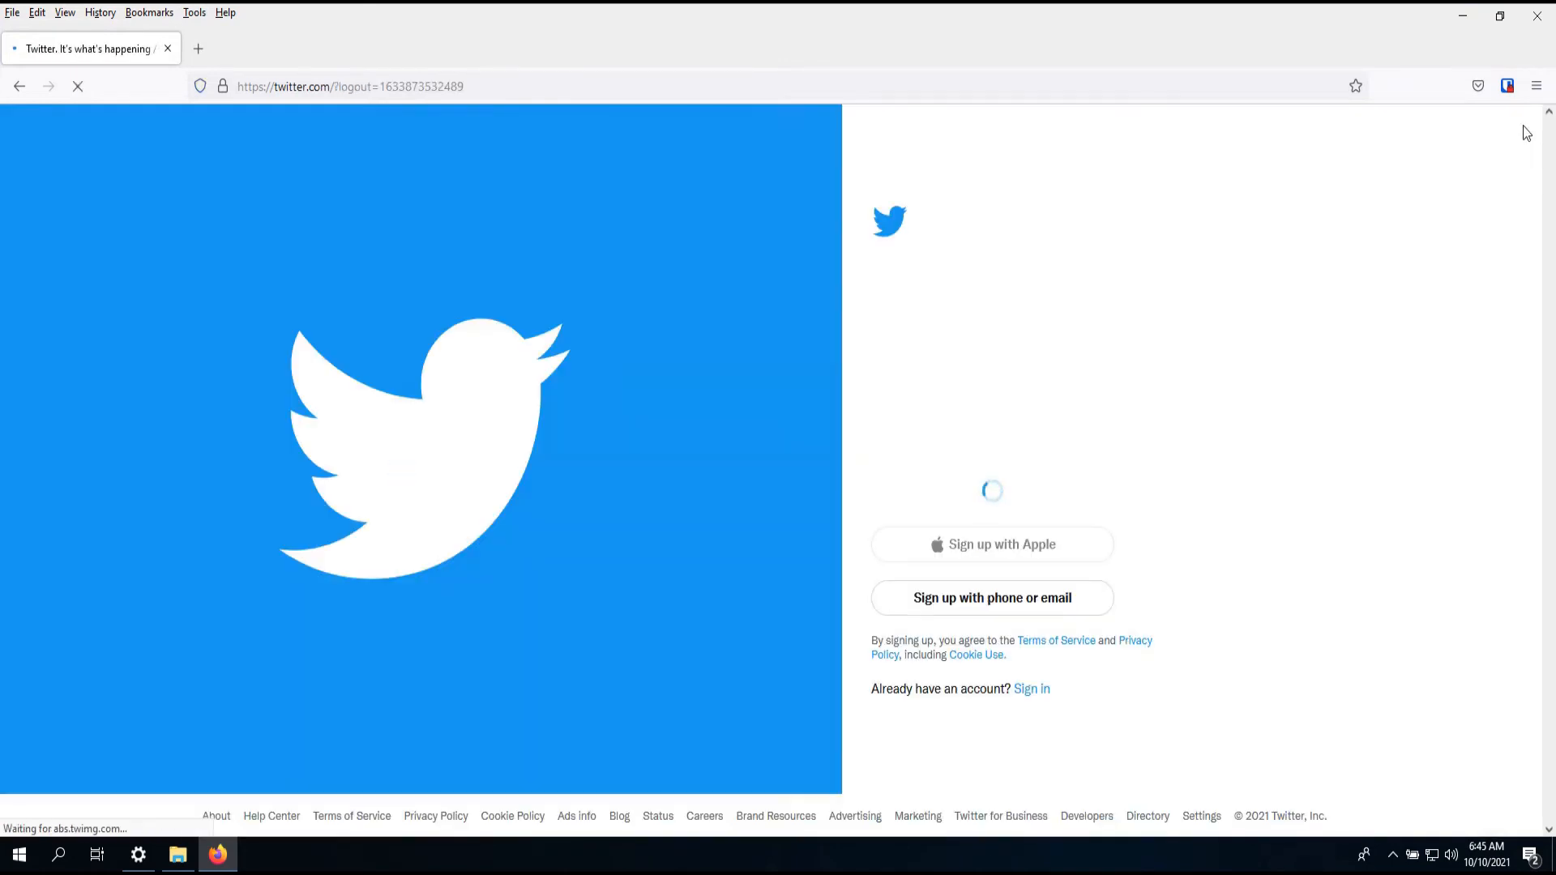
click(1044, 689)
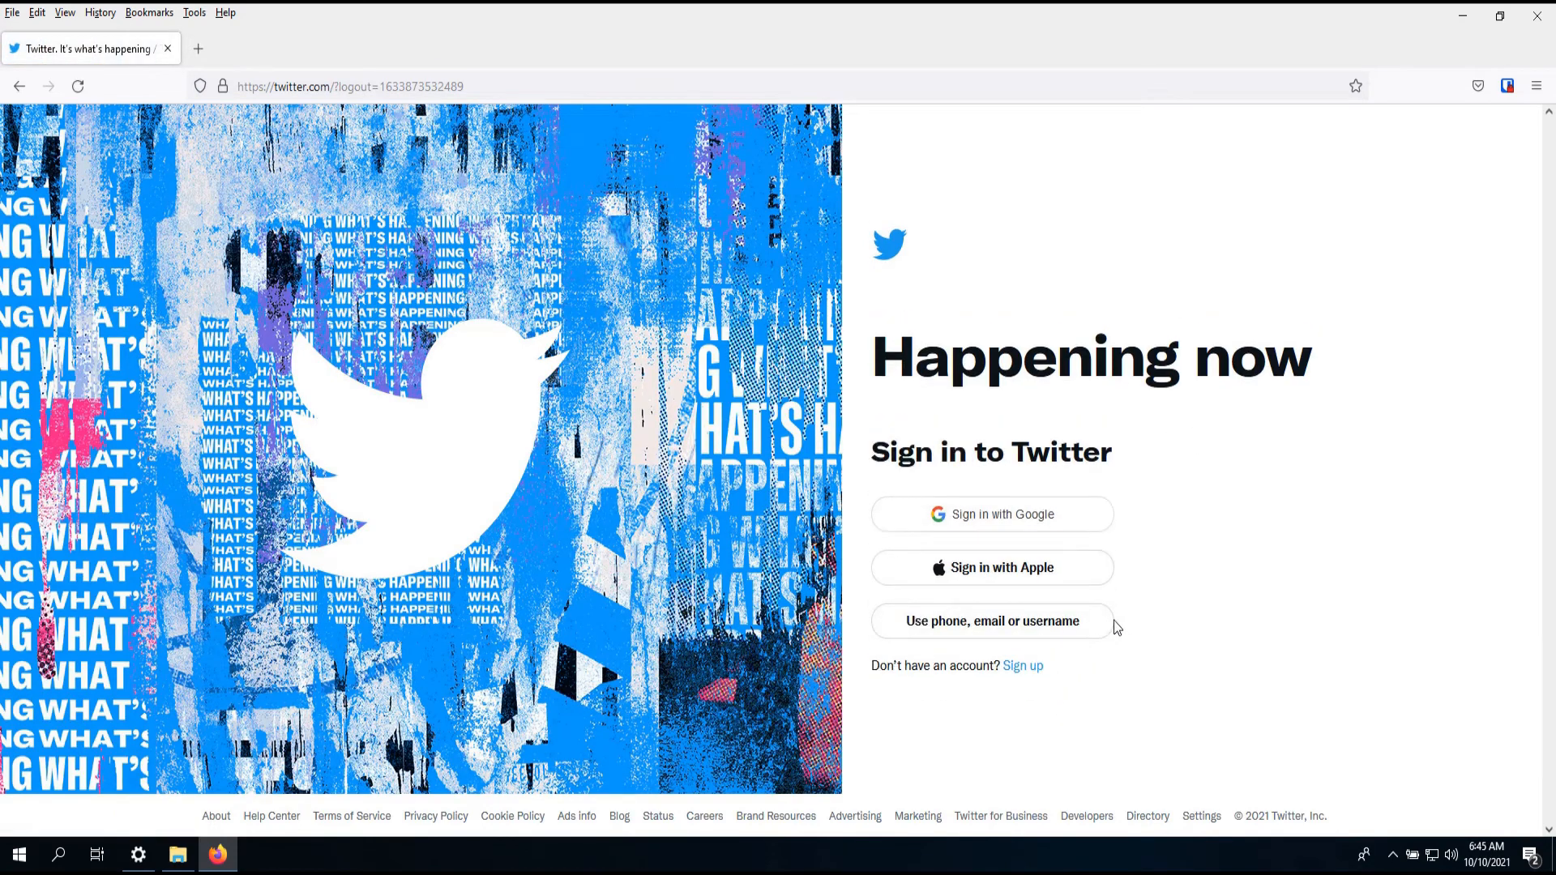
click(1014, 624)
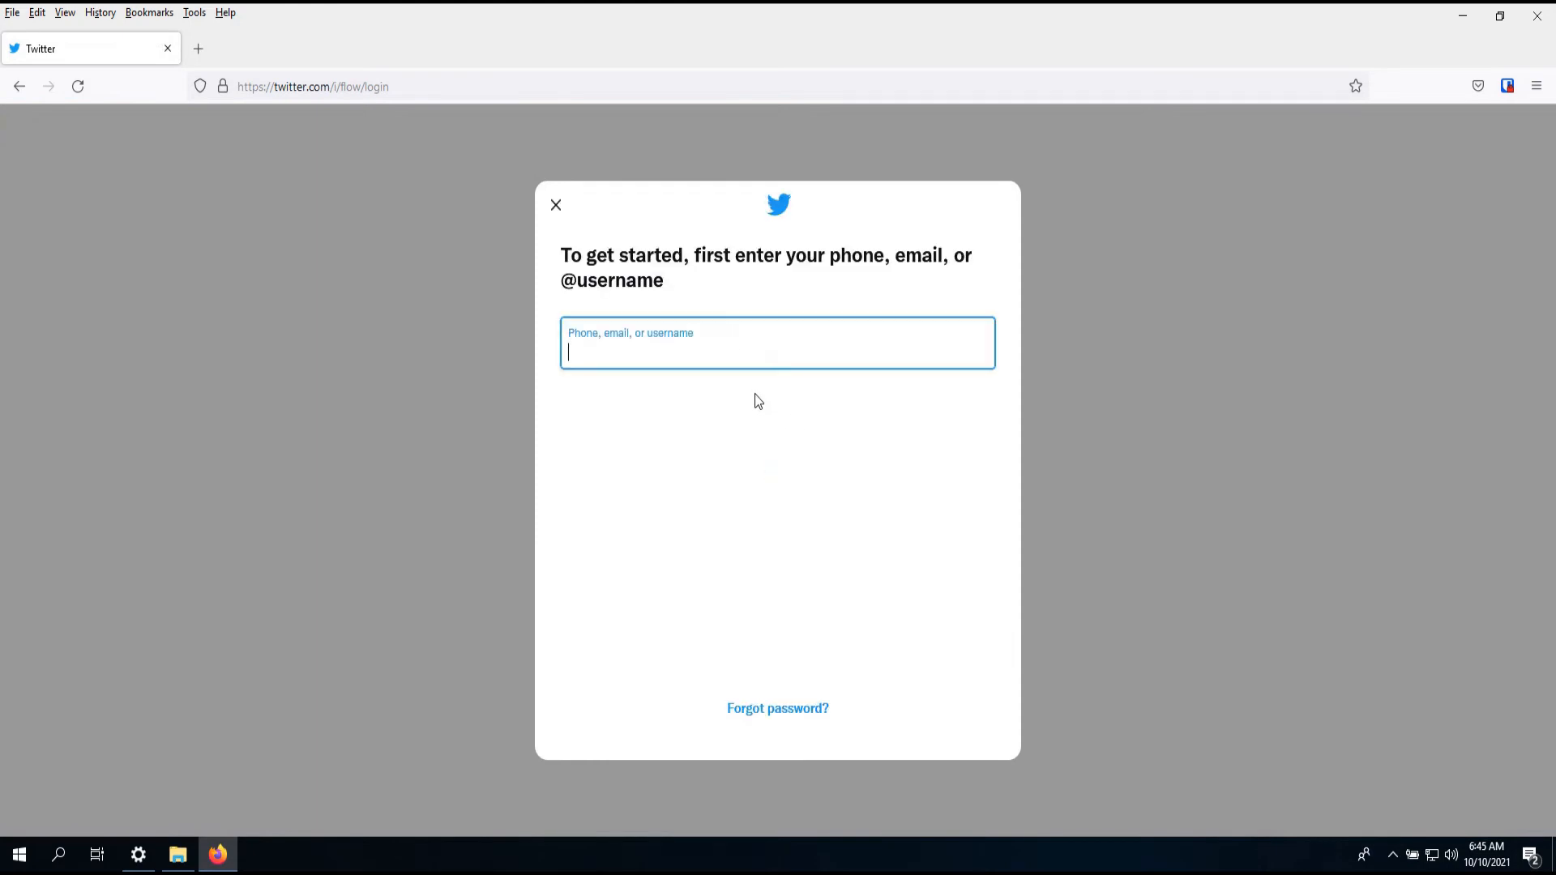
- Open the Bitwarden extension and try to unlock the vault with the master password
click(1515, 91)
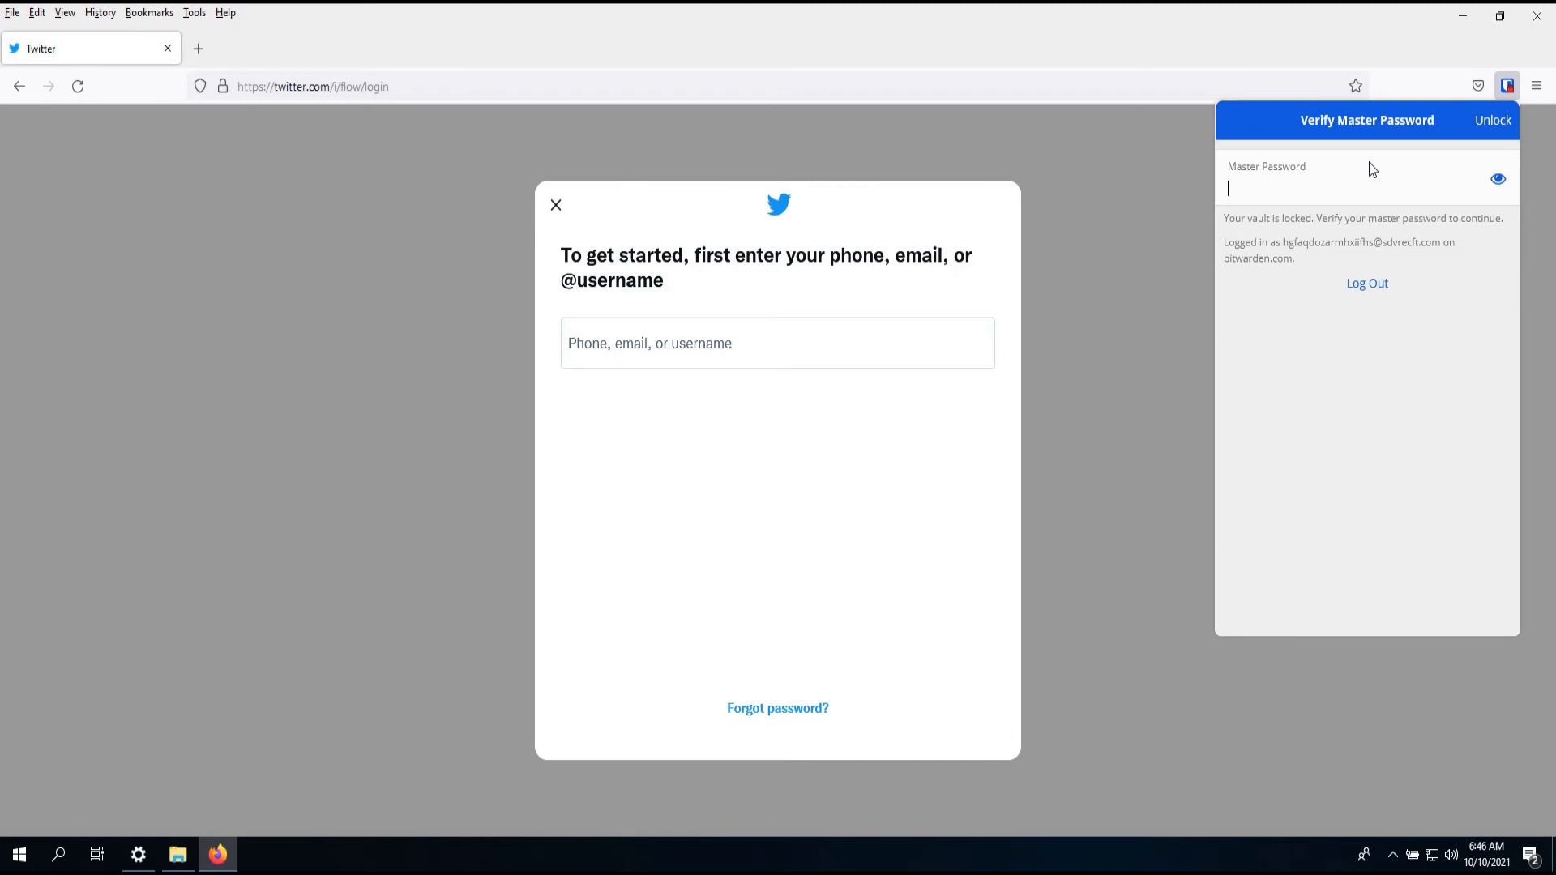
text(••••••)
key(BackSpace)
key(BackSpace)
key(BackSpace)
key(BackSpace)
key(BackSpace)
key(BackSpace)
text(••••••••••••••••••••••)
click(1494, 123)
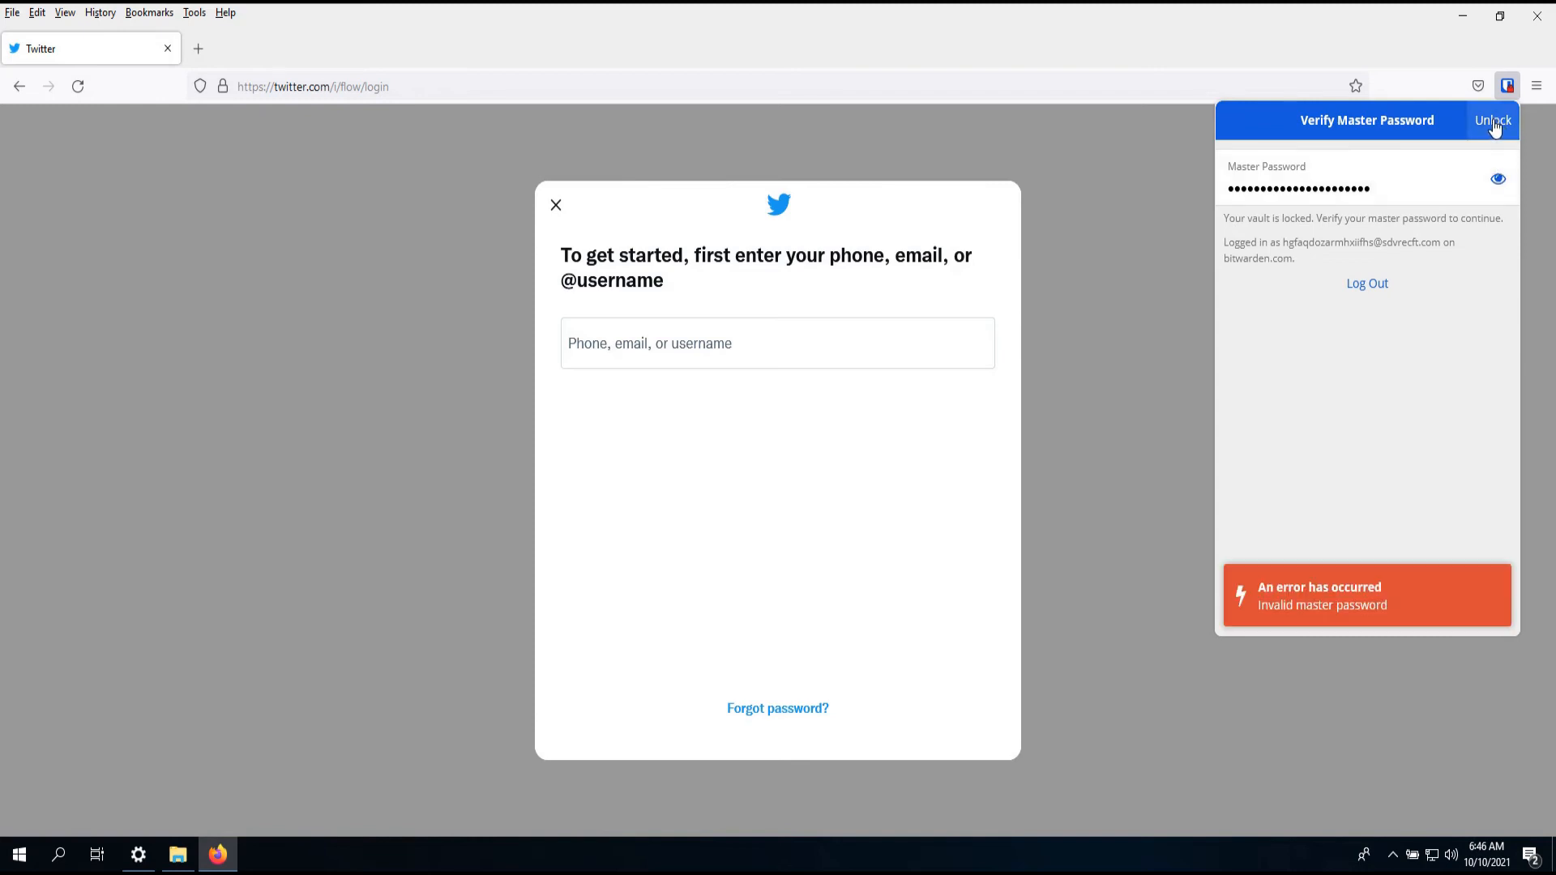
- Replace the entered master password with the correct one and unlock the Bitwarden vault
drag(1376, 189, 1177, 188)
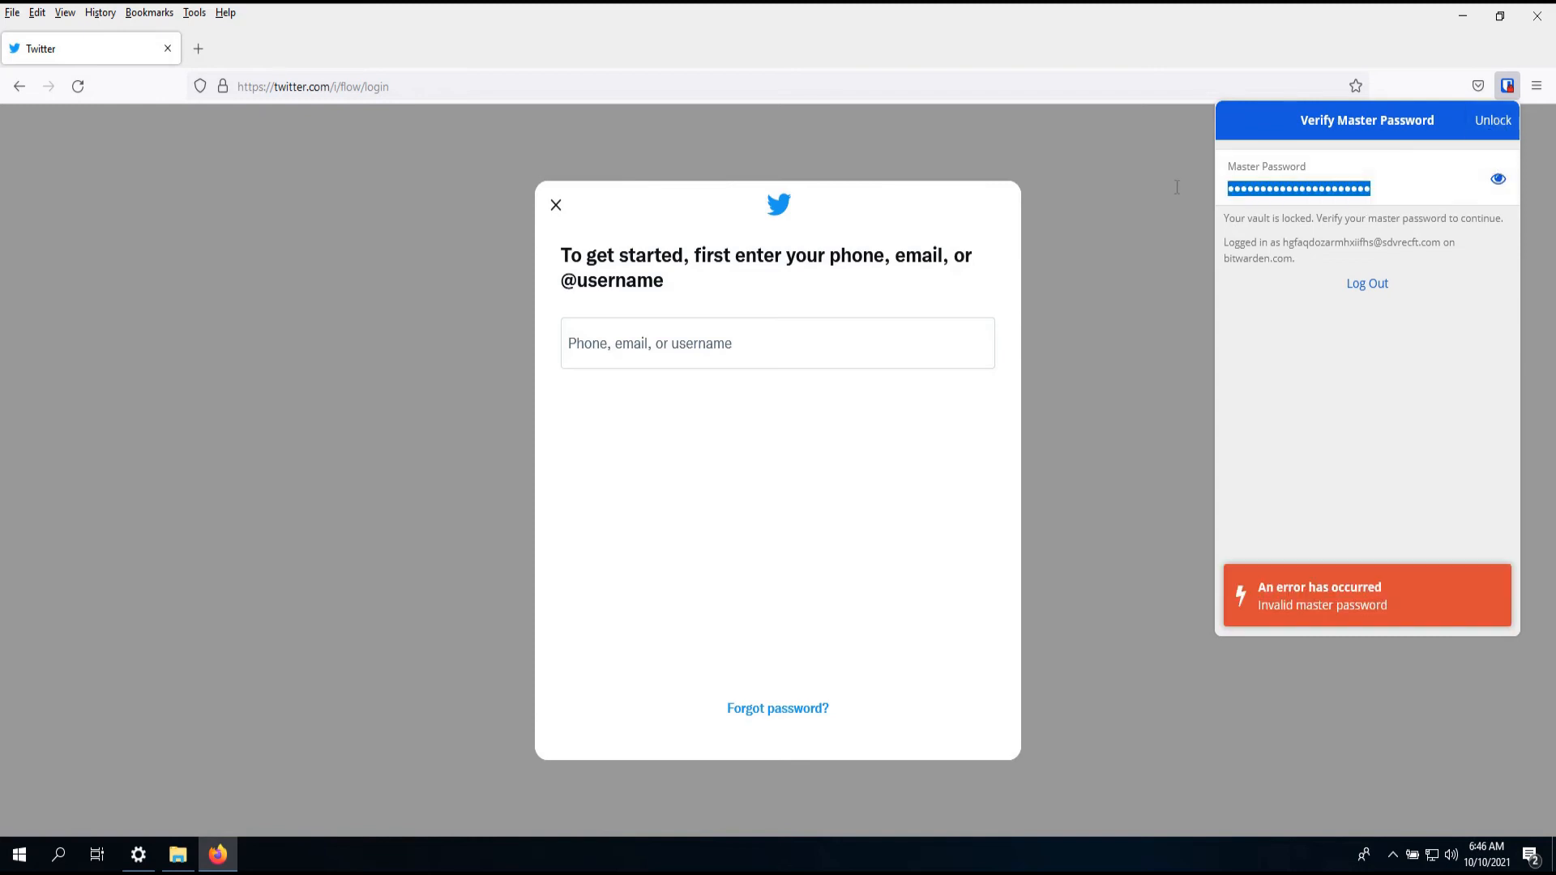
key(BackSpace)
text(•••••)
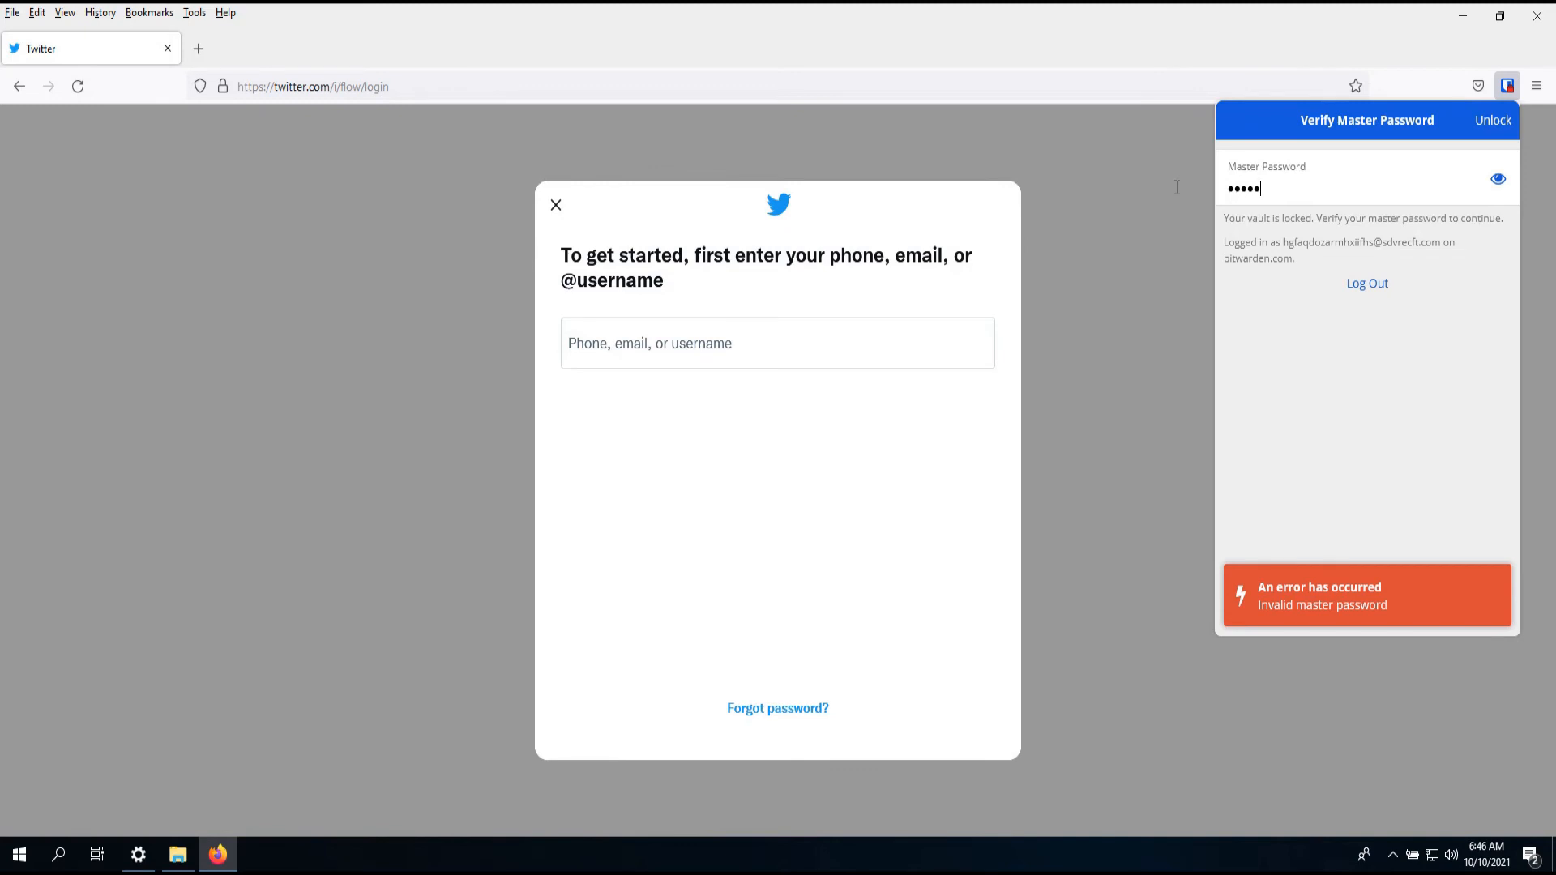
text(•••••)
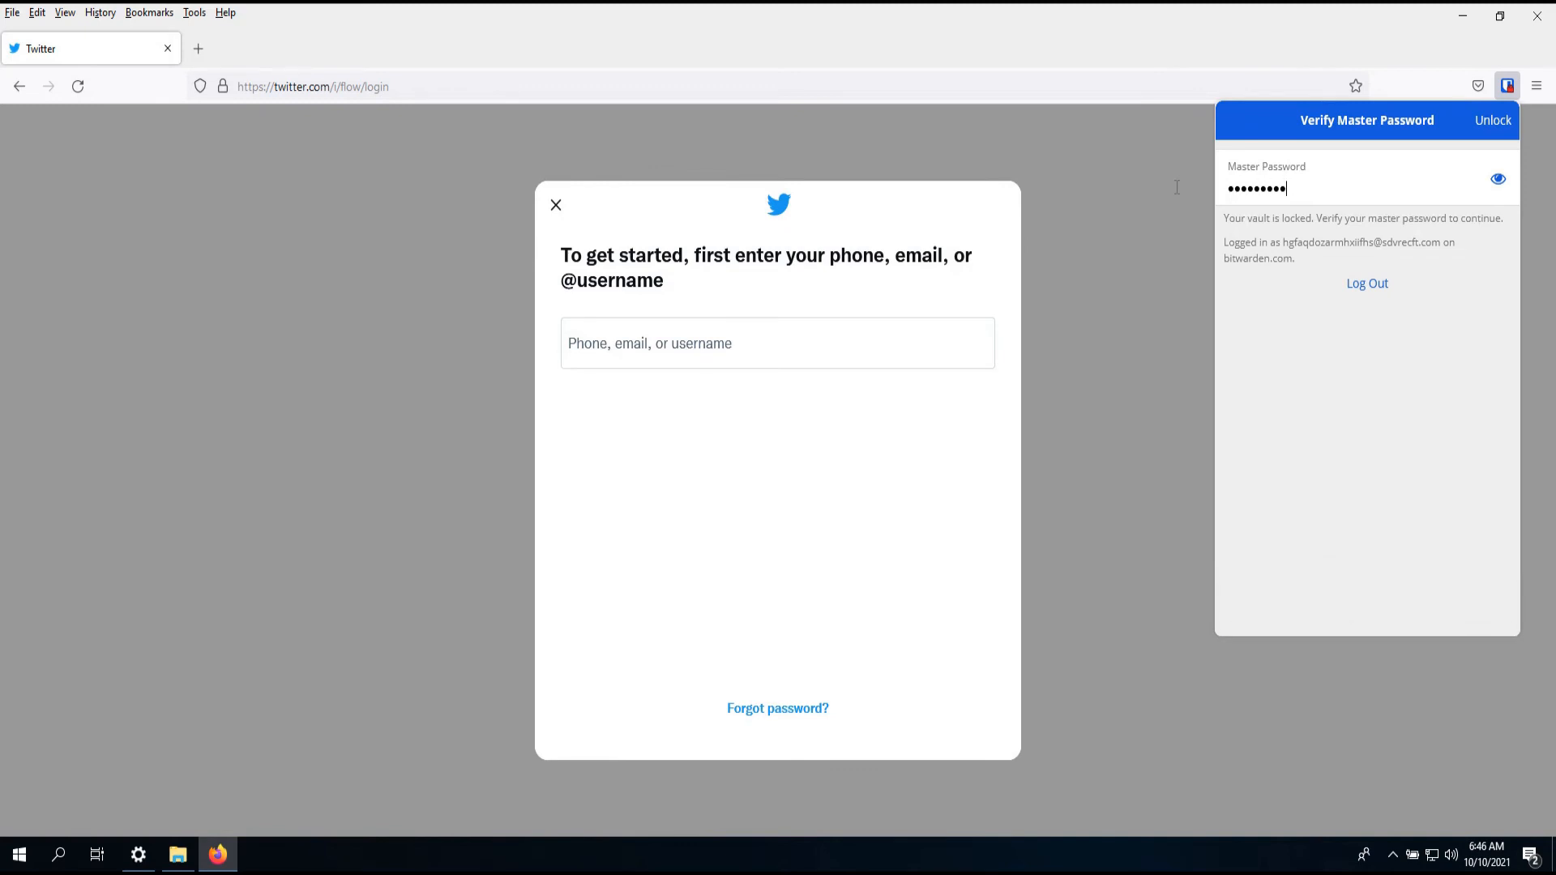
key(BackSpace)
key(BackSpace)
key(BackSpace)
key(BackSpace)
key(BackSpace)
key(BackSpace)
key(BackSpace)
key(BackSpace)
key(BackSpace)
text(••••••••••••••••••••••)
click(1498, 126)
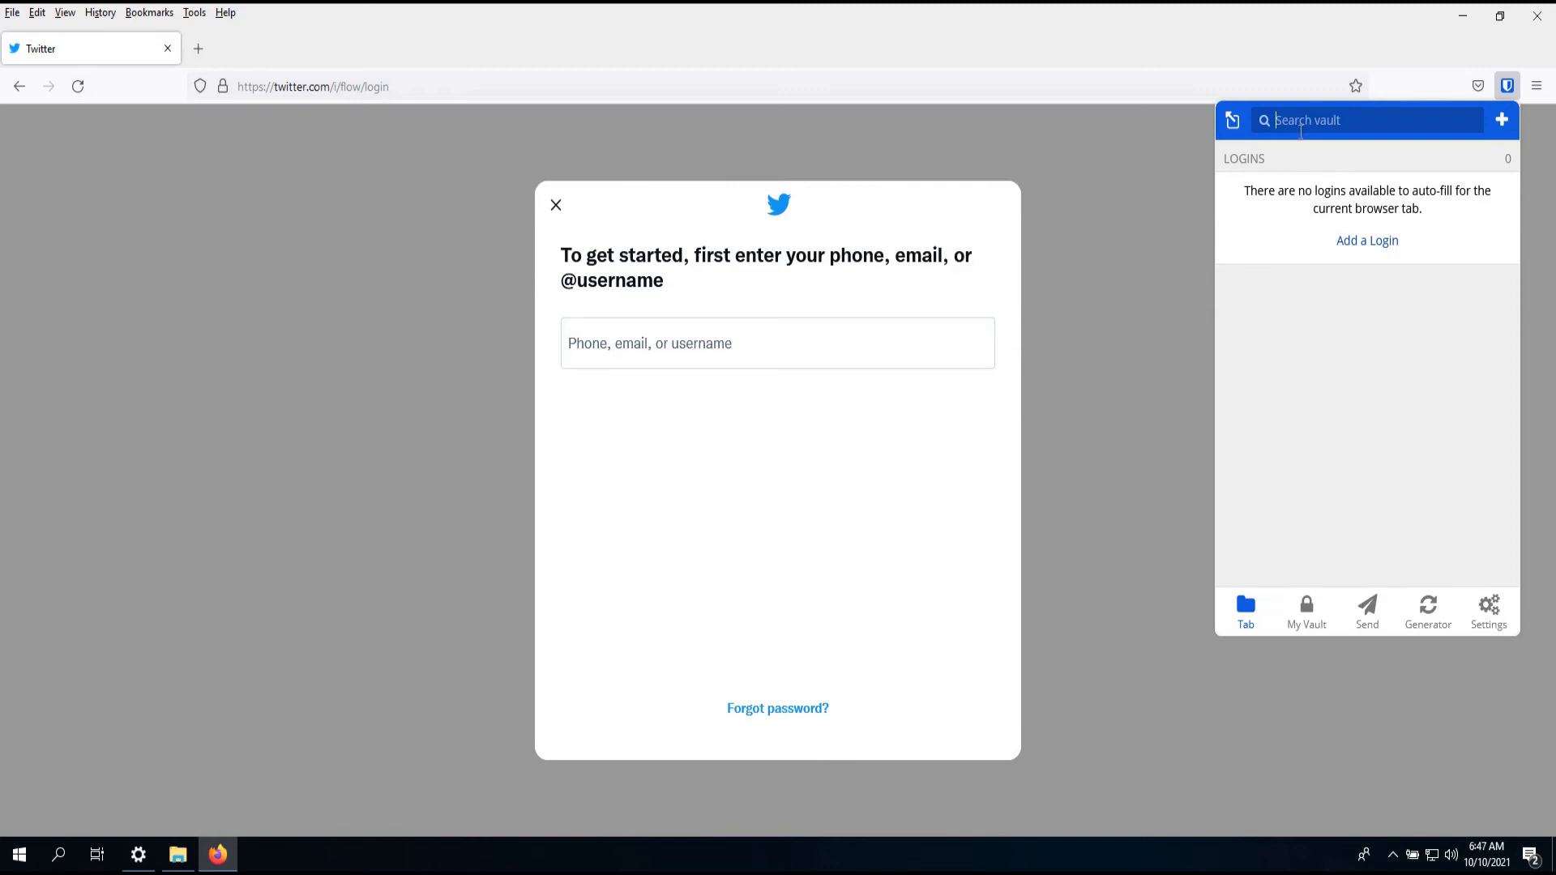
- Search the vault for "twitter", copy the twitter.com login's username into Twitter's sign-in form and continue to the password page
text(twitter)
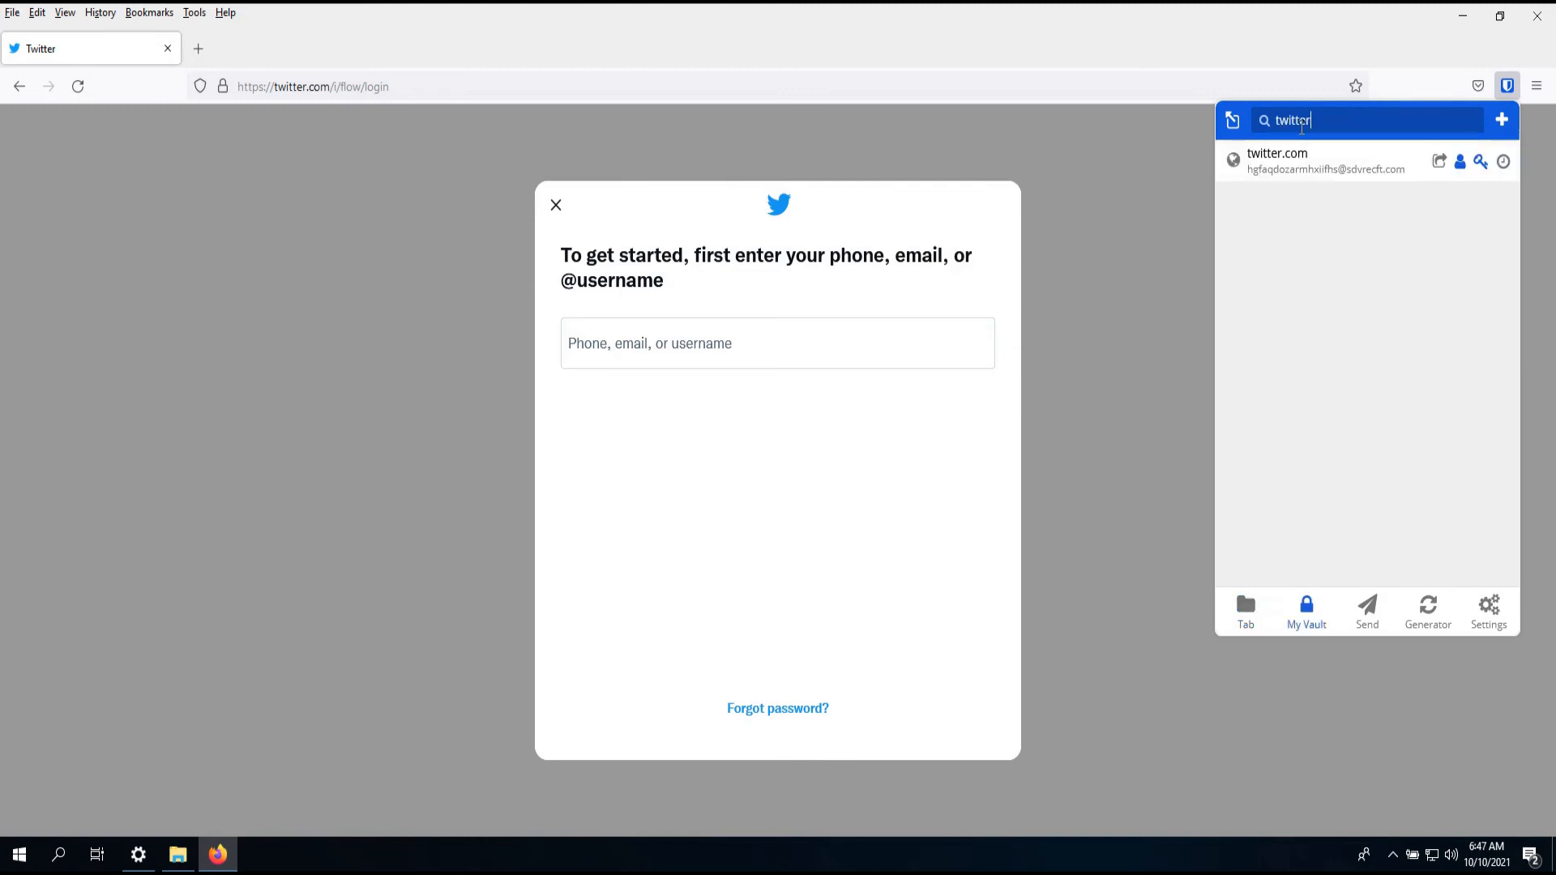
click(1311, 177)
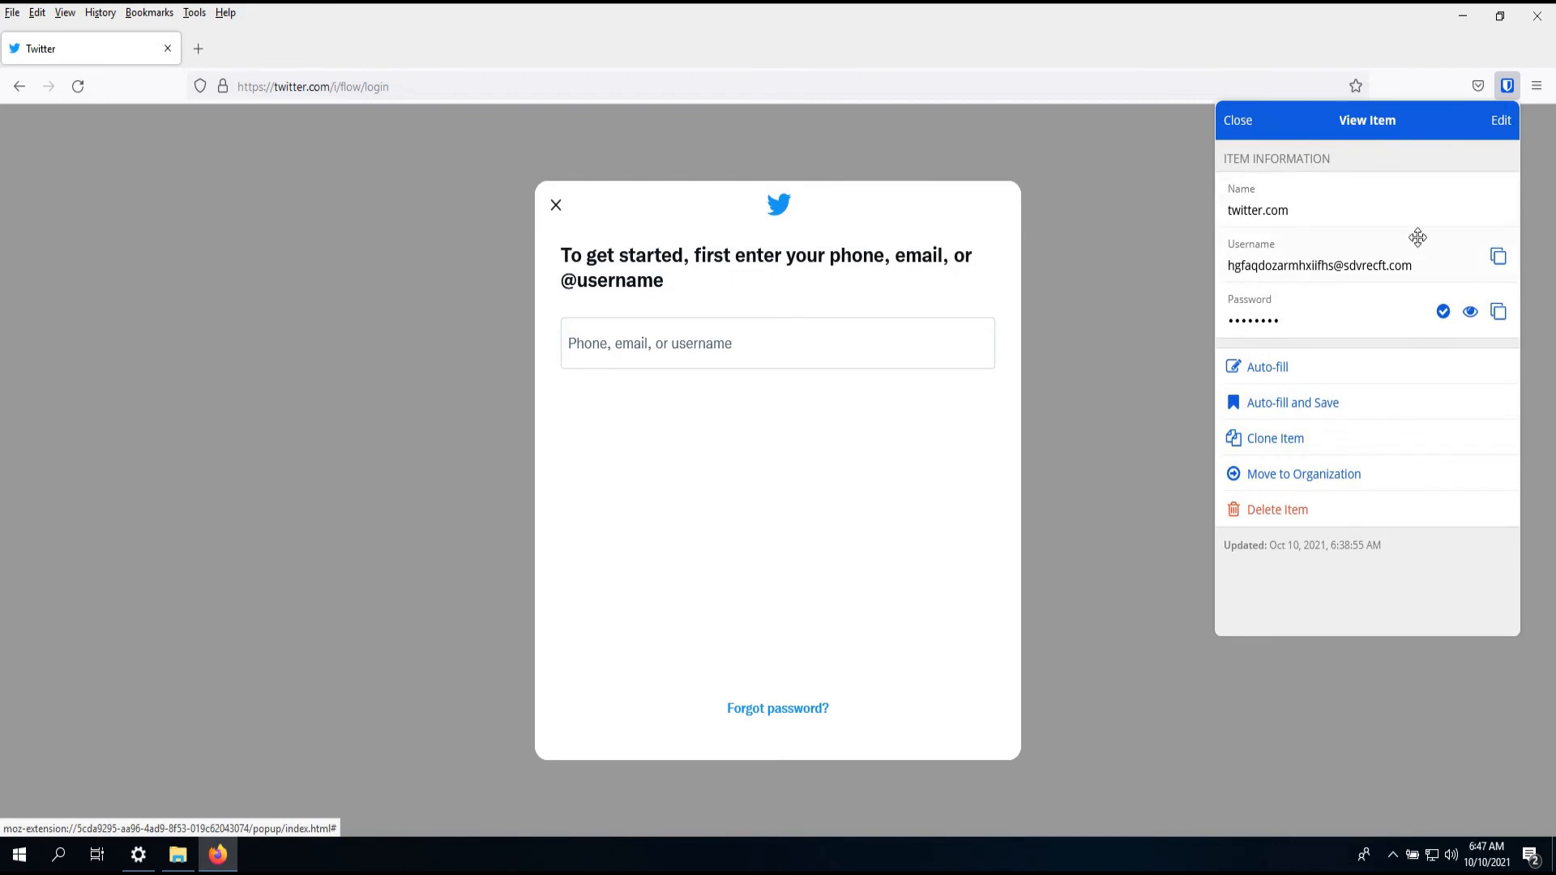
click(1498, 258)
click(705, 329)
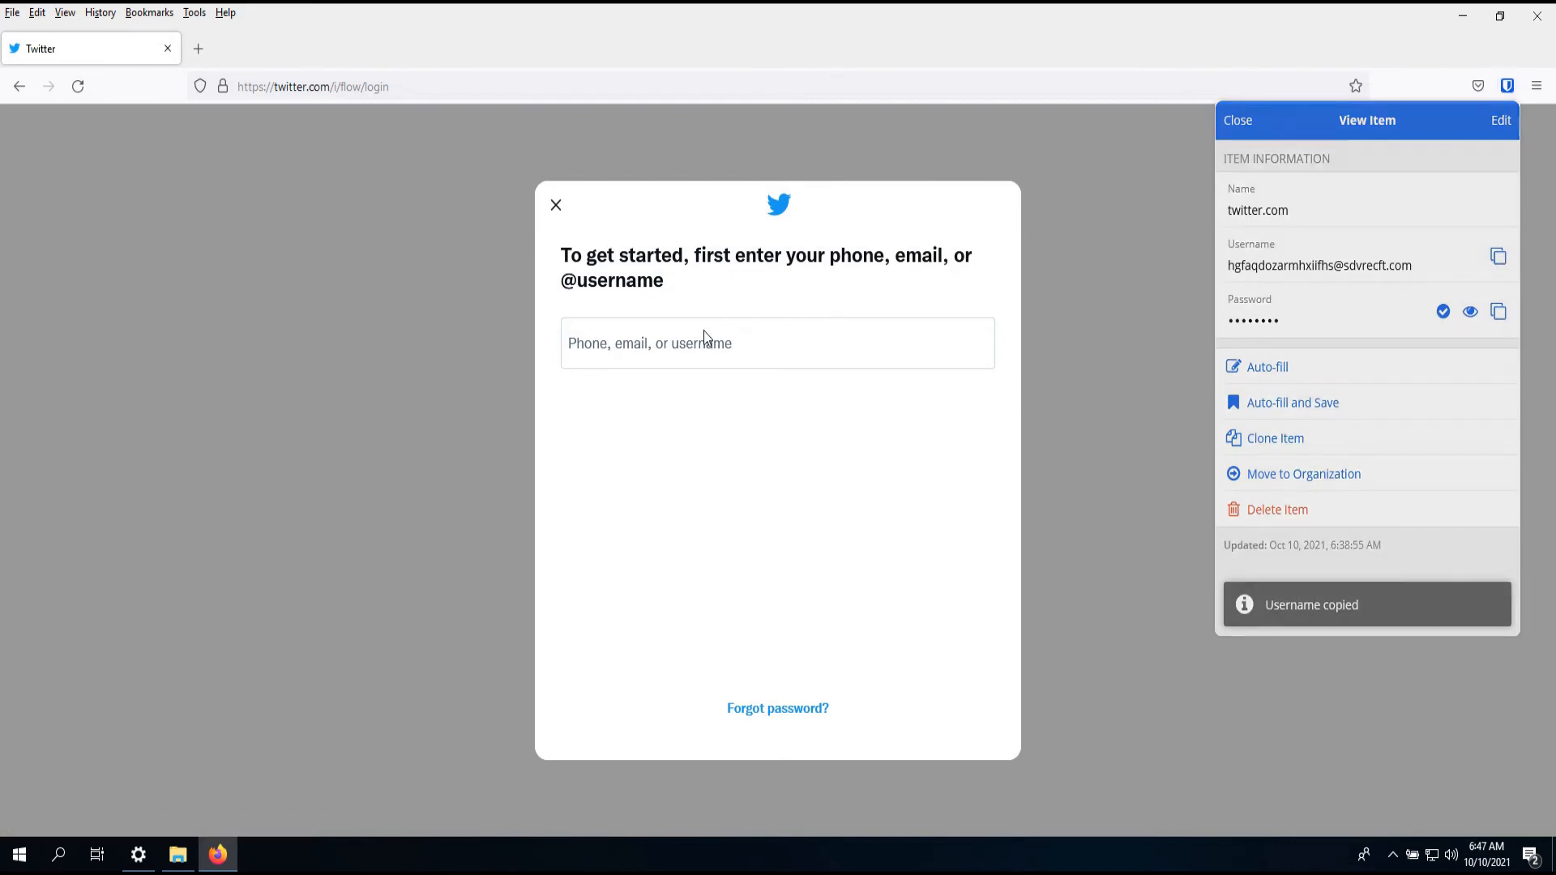
key(ctrl+v)
click(770, 705)
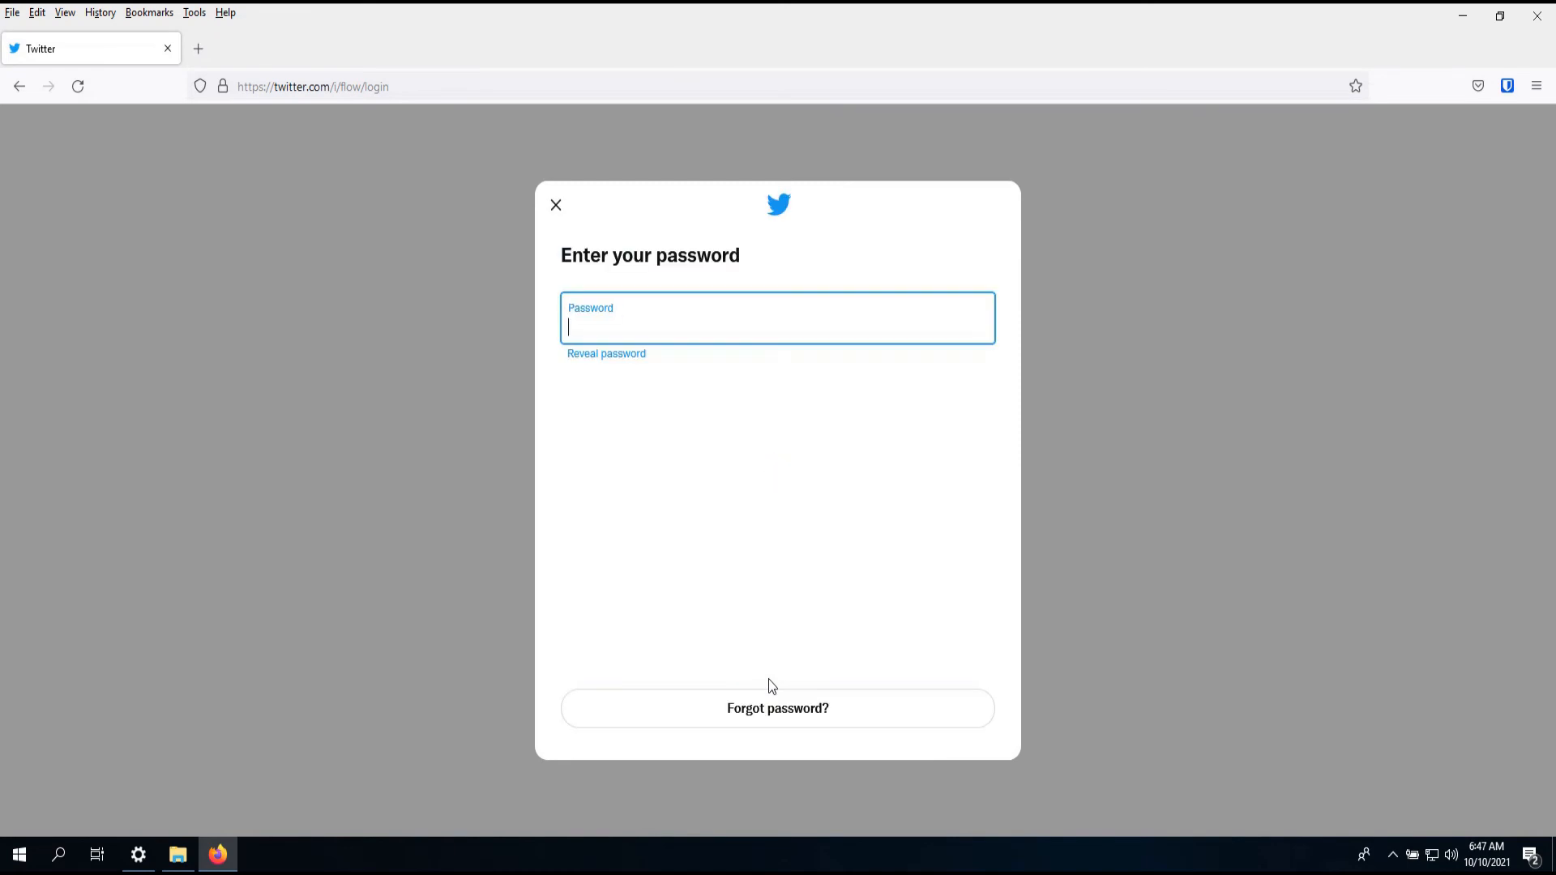
- Find the twitter.com login in the Bitwarden vault again, paste its password into Twitter's password field and log in
click(1509, 83)
text(t)
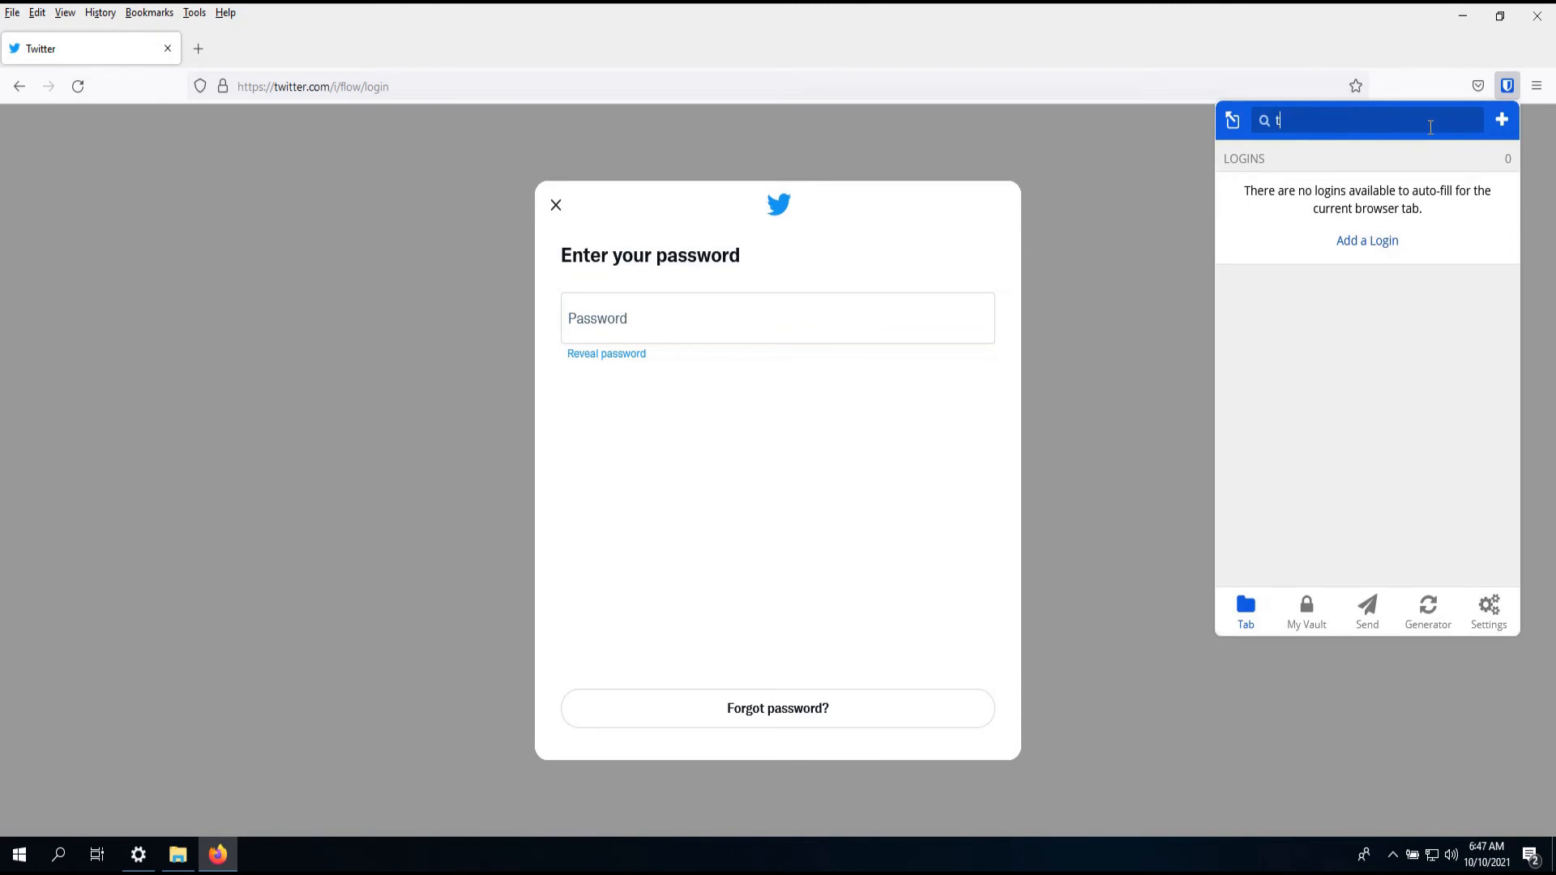
text(witter)
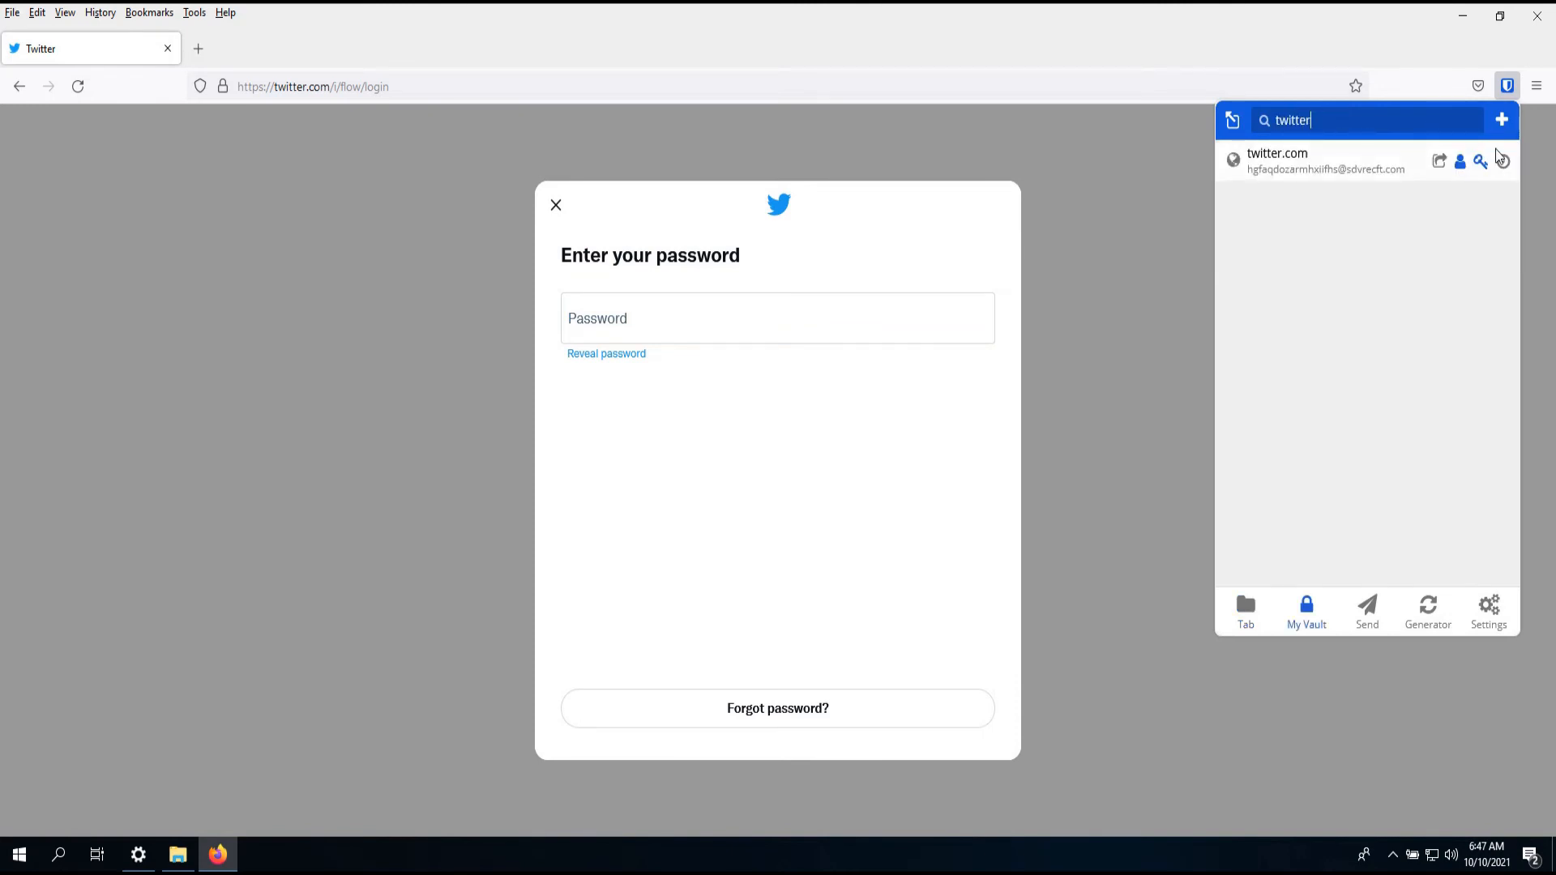
click(1480, 162)
click(708, 334)
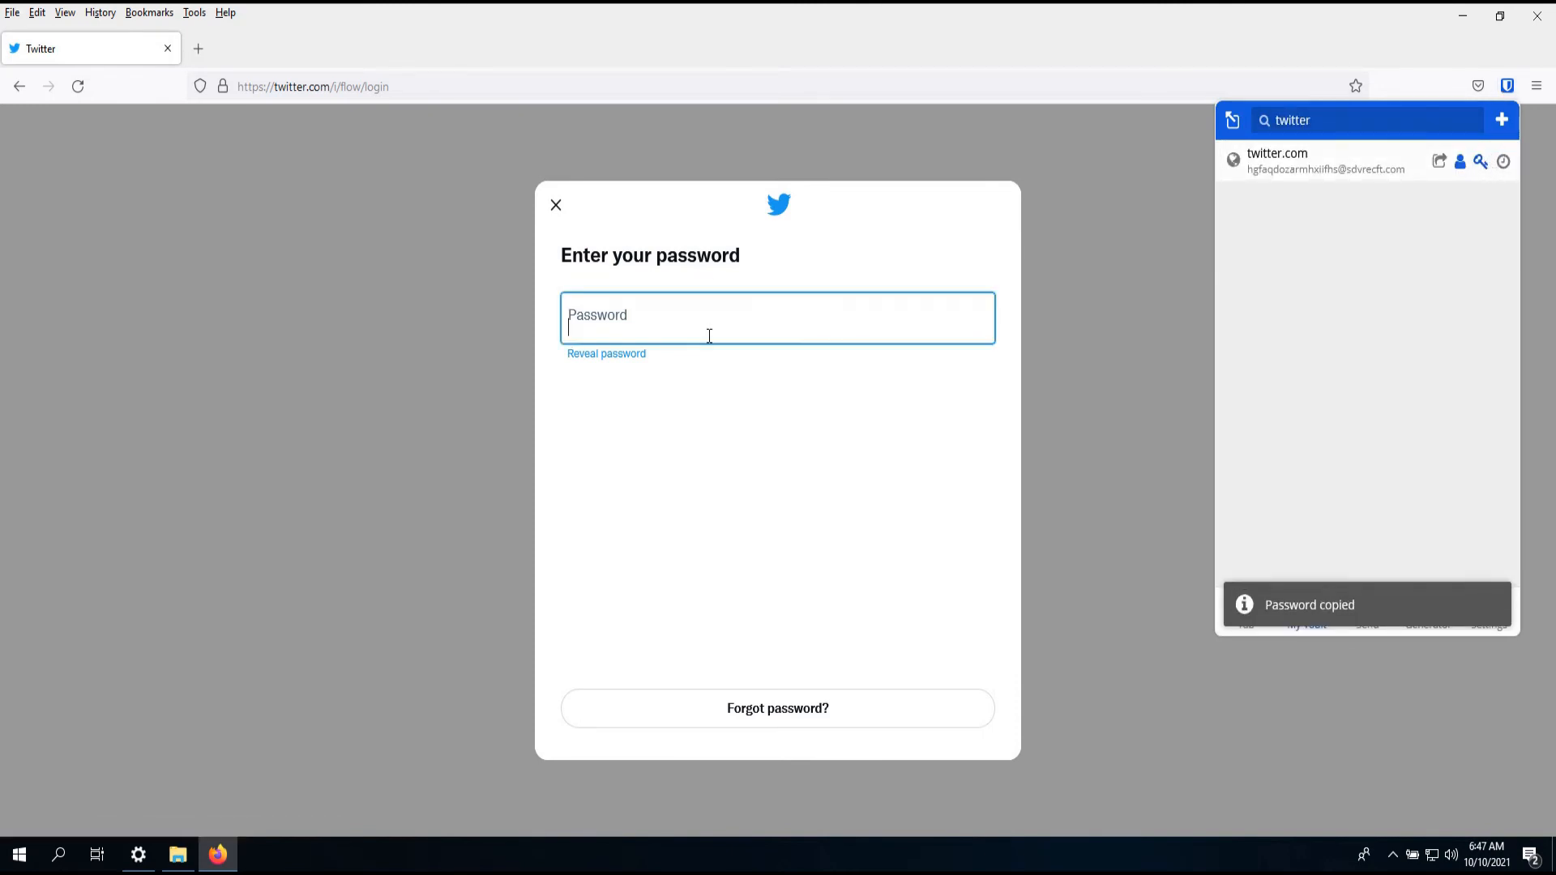
key(ctrl+v)
click(798, 714)
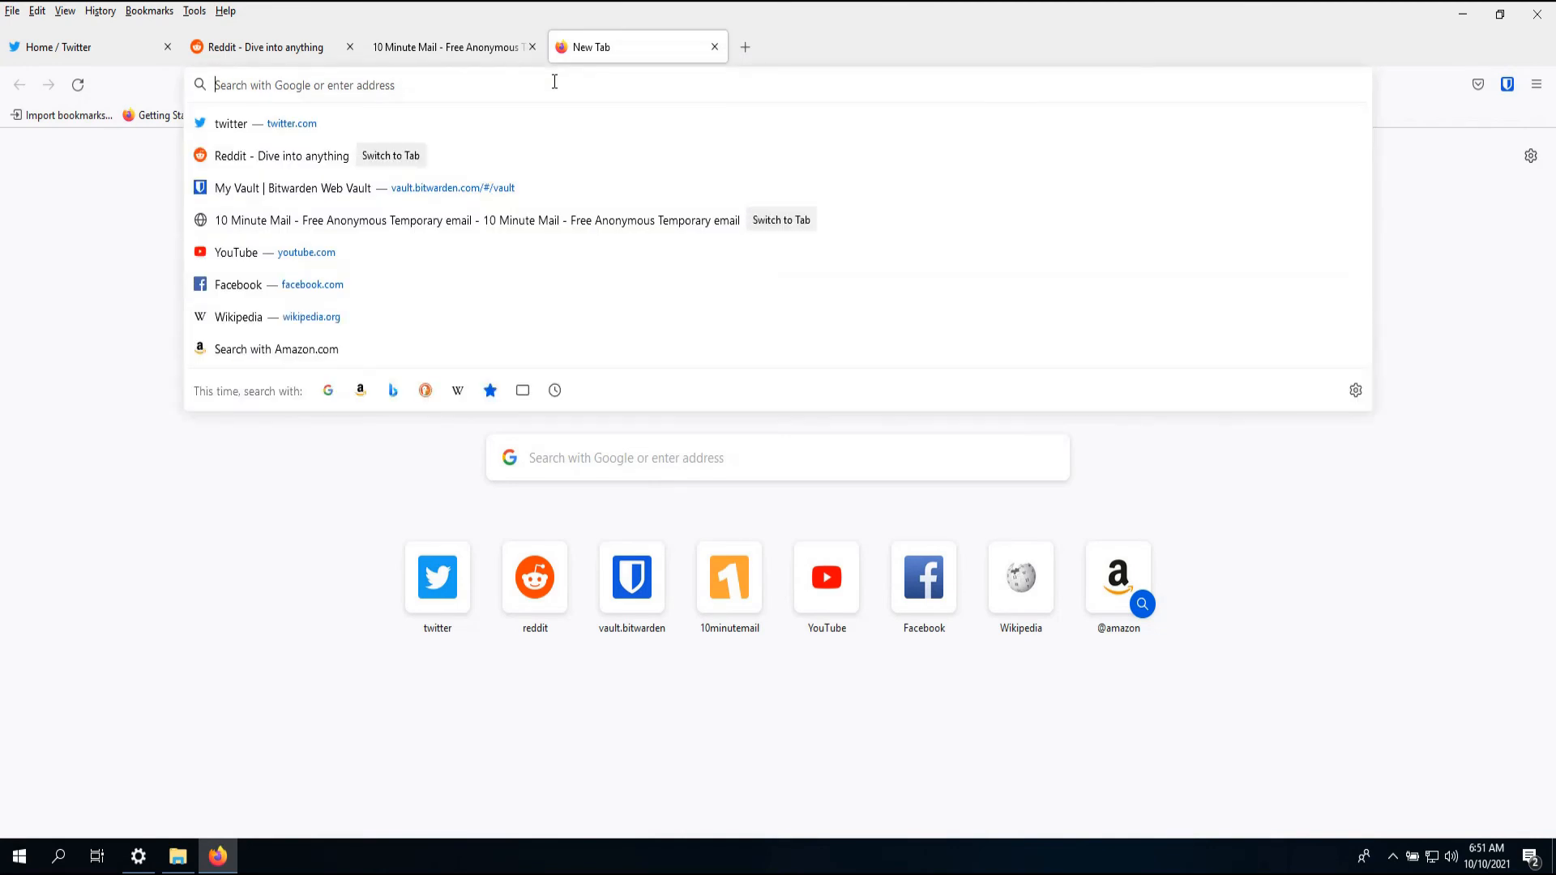
- Search the web for "bitwarden app for windows" and open Bitwarden's official download page
text(bitwaden)
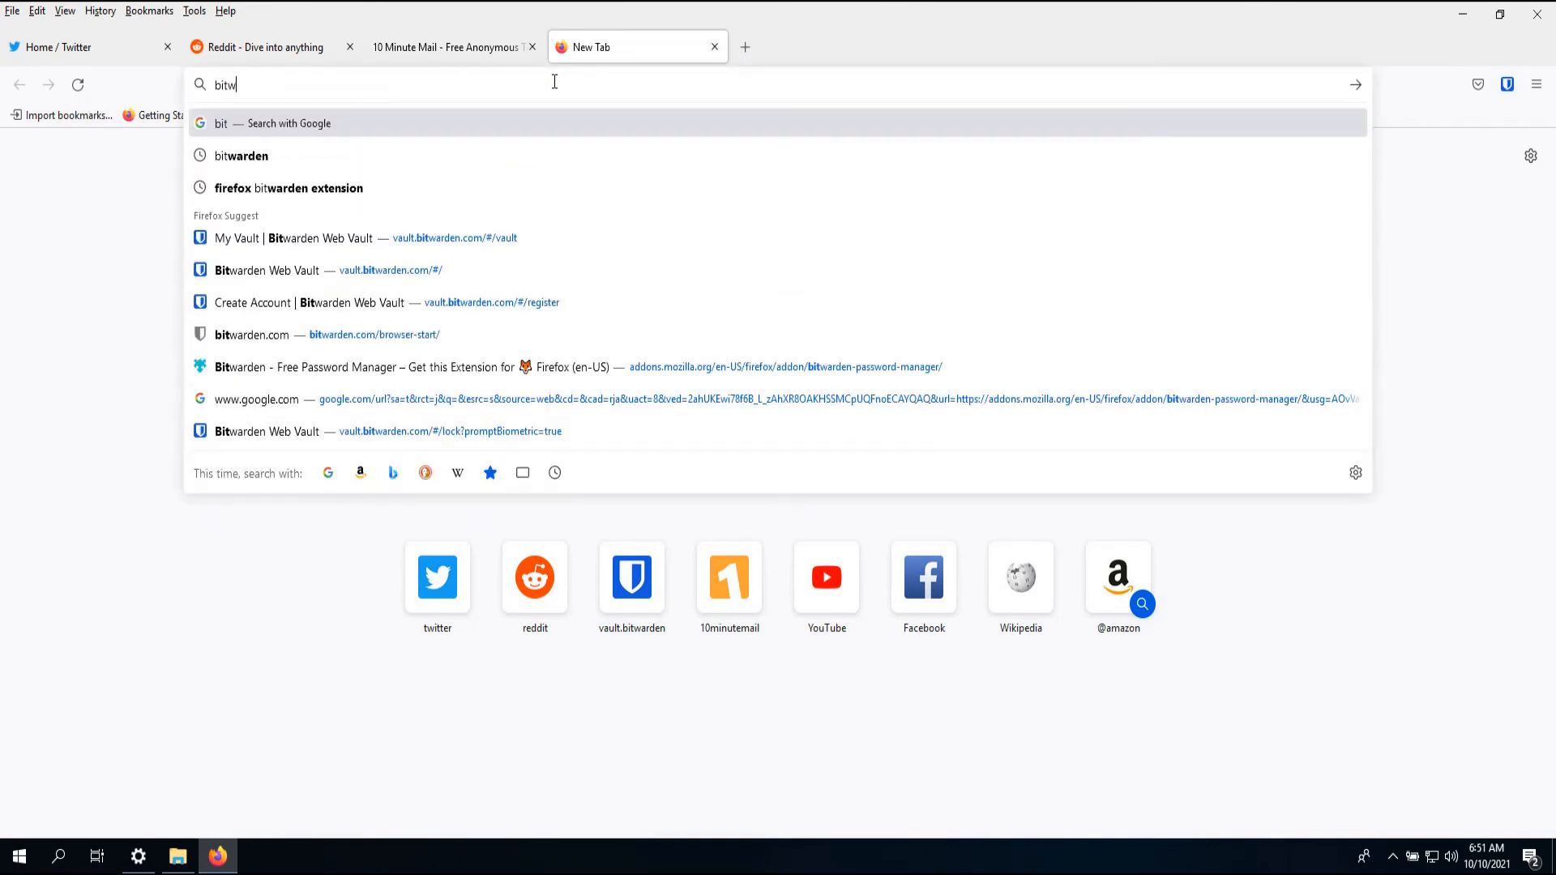
key(BackSpace)
key(BackSpace)
key(BackSpace)
key(BackSpace)
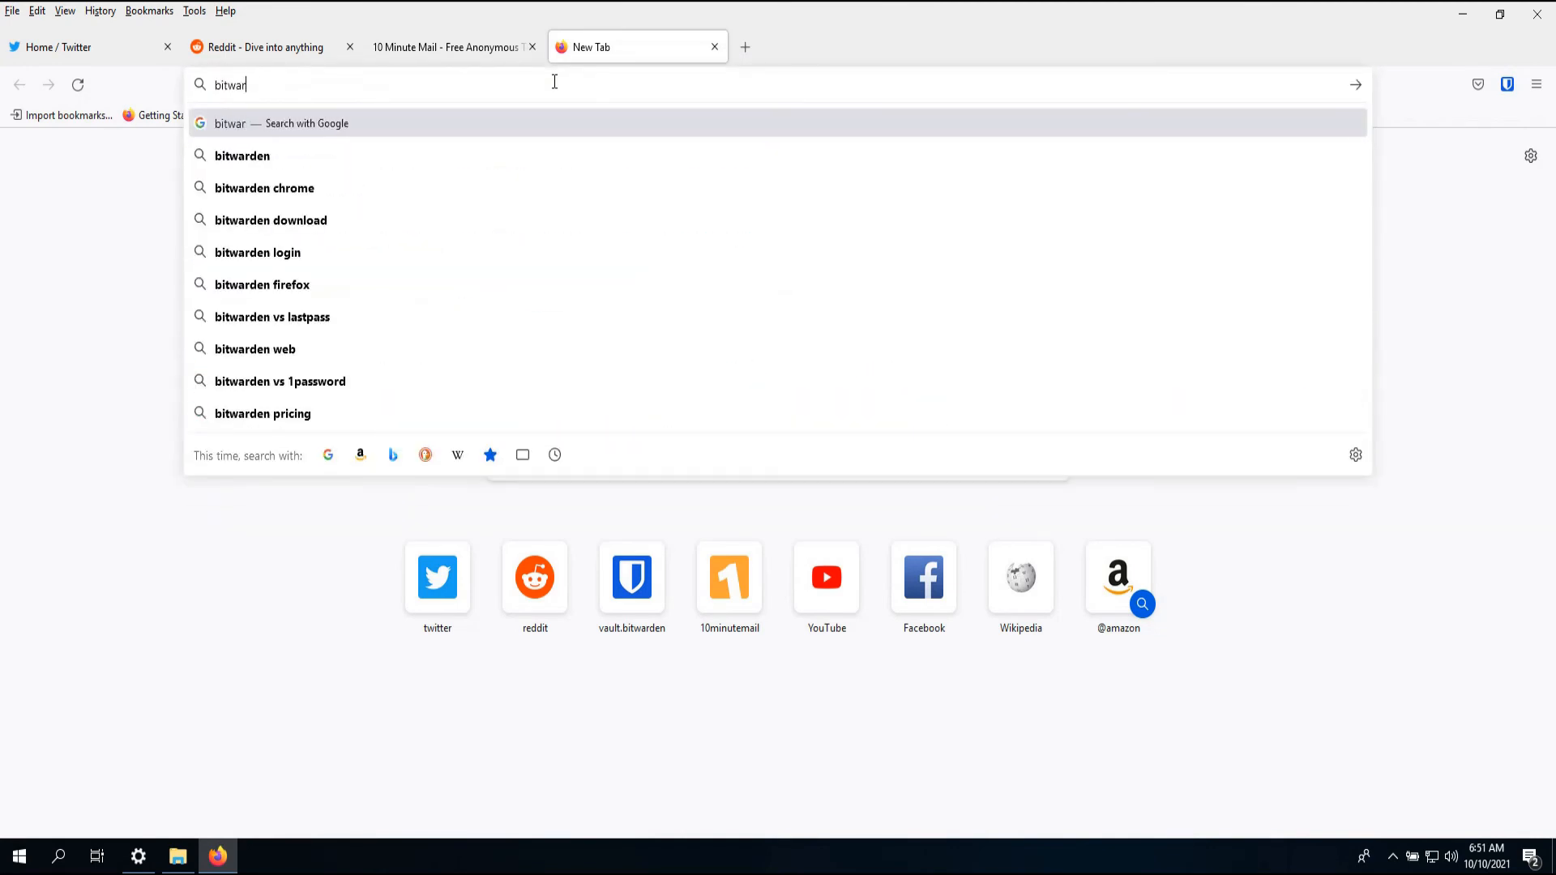
text(rden app for windows)
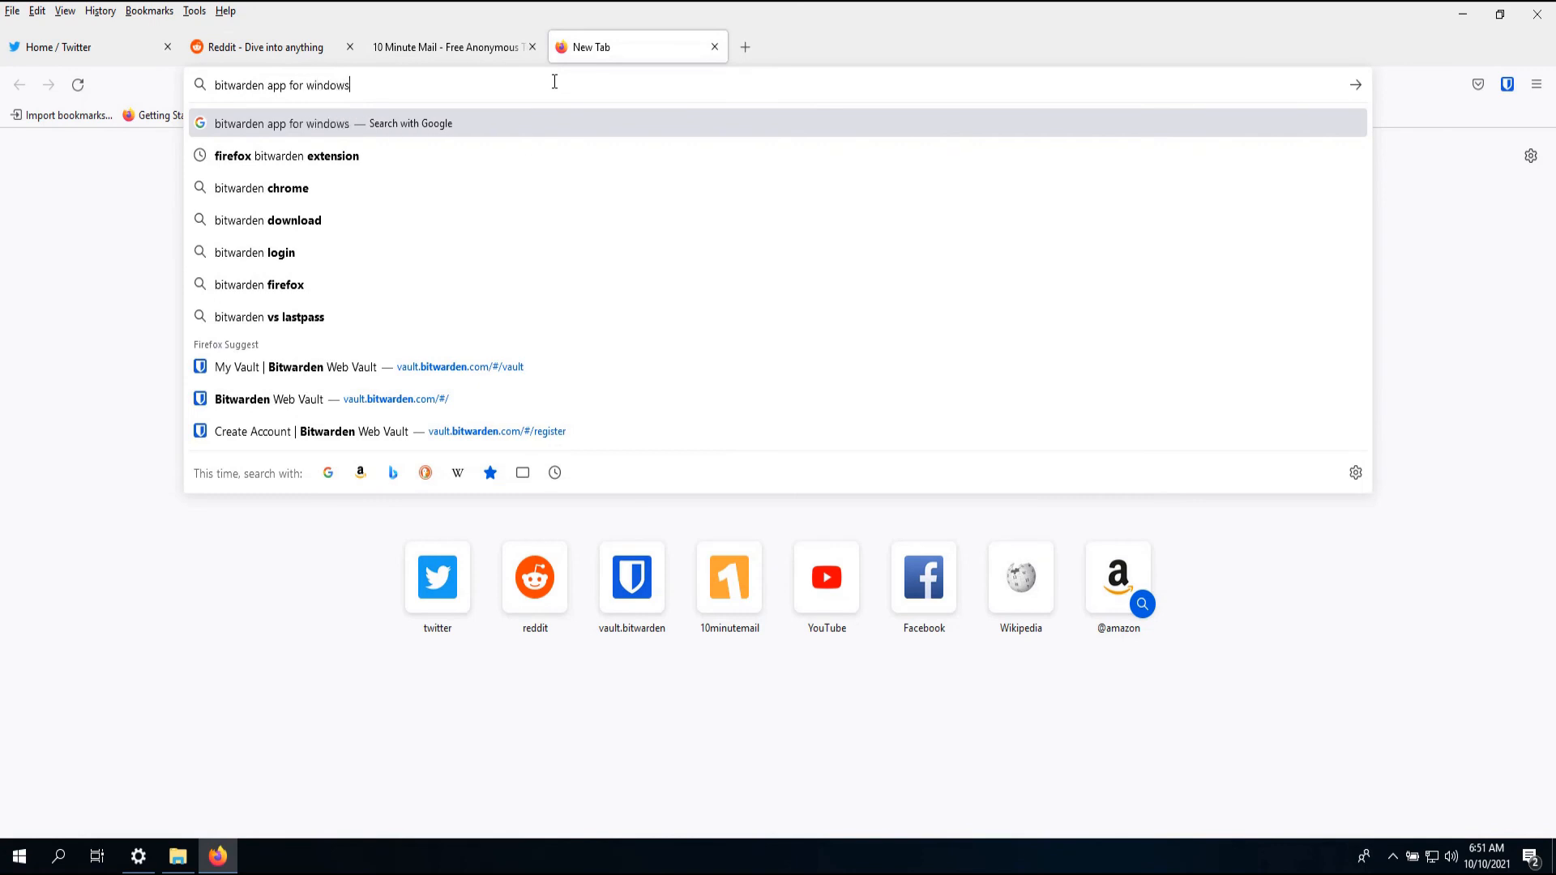
key(Return)
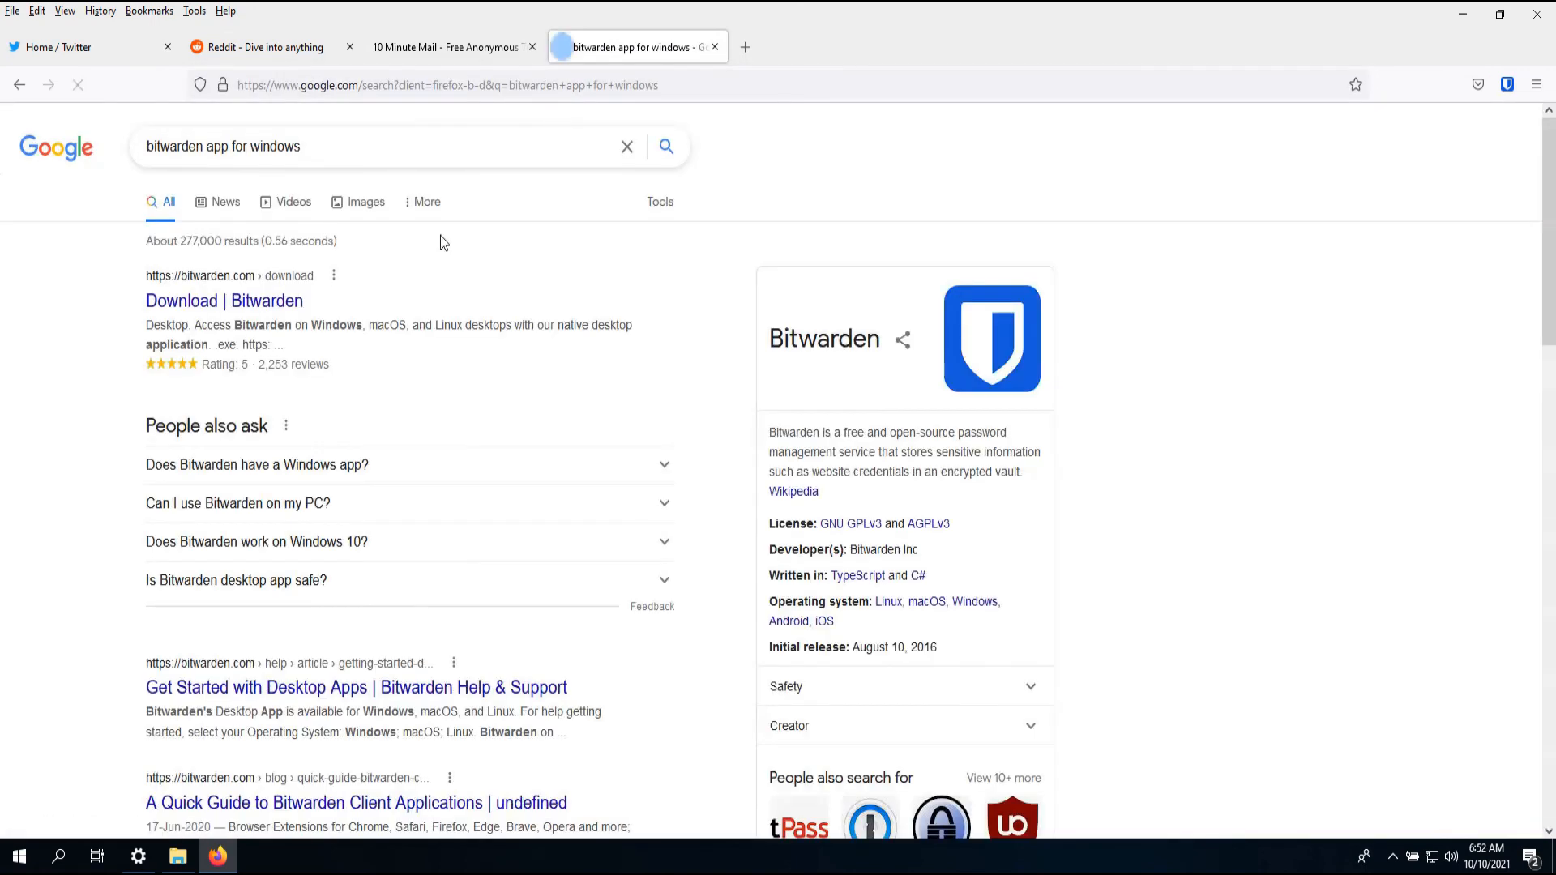
click(290, 306)
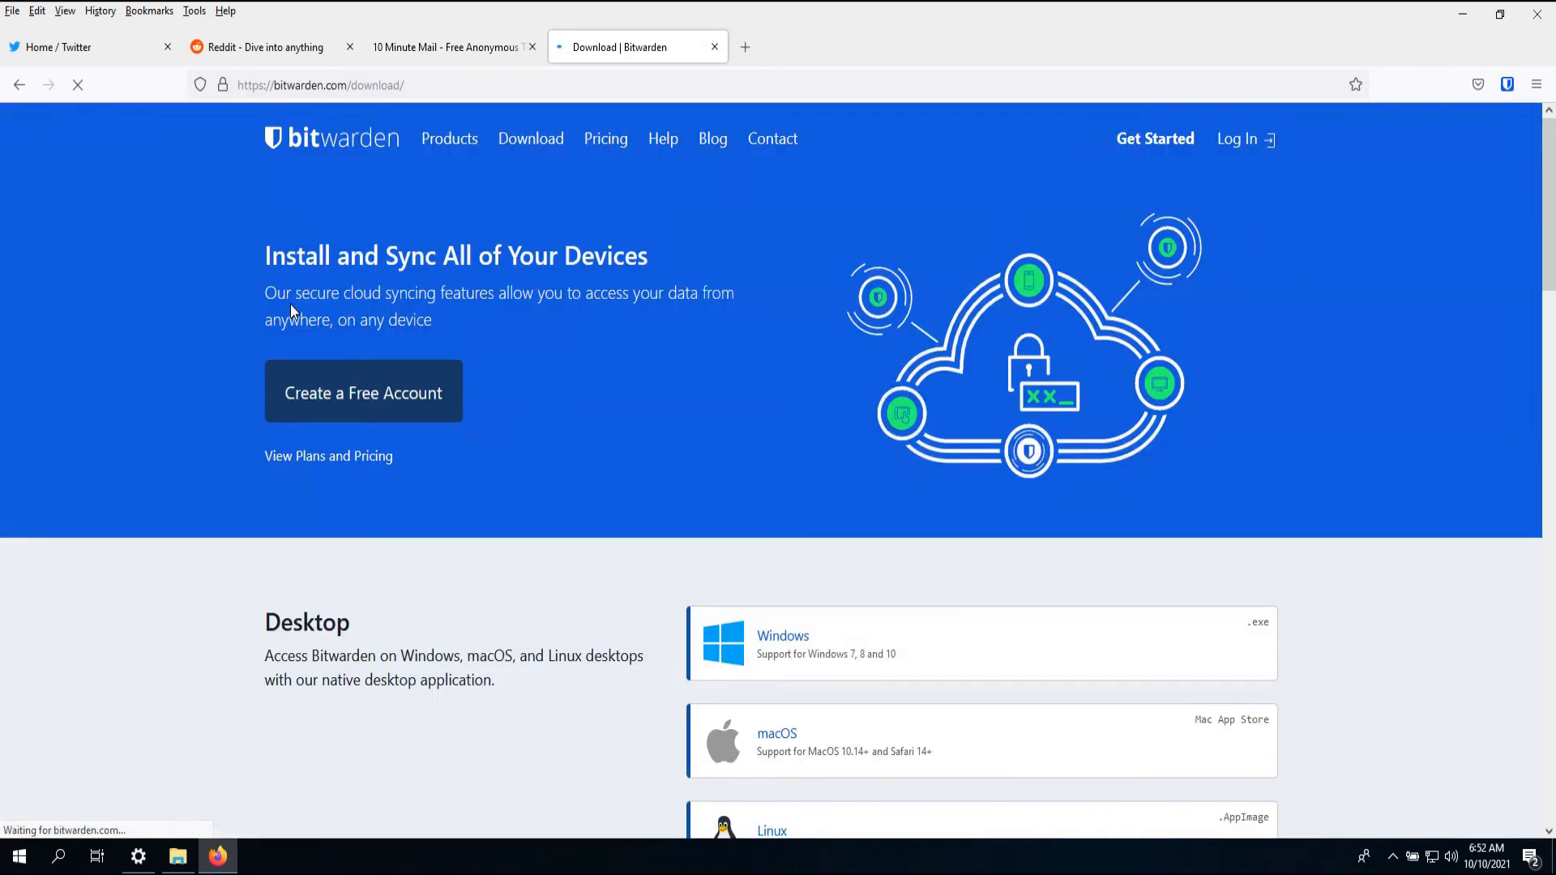
- Download the Bitwarden desktop installer for Windows, save the file and launch it
scroll(681, 488, down, 5)
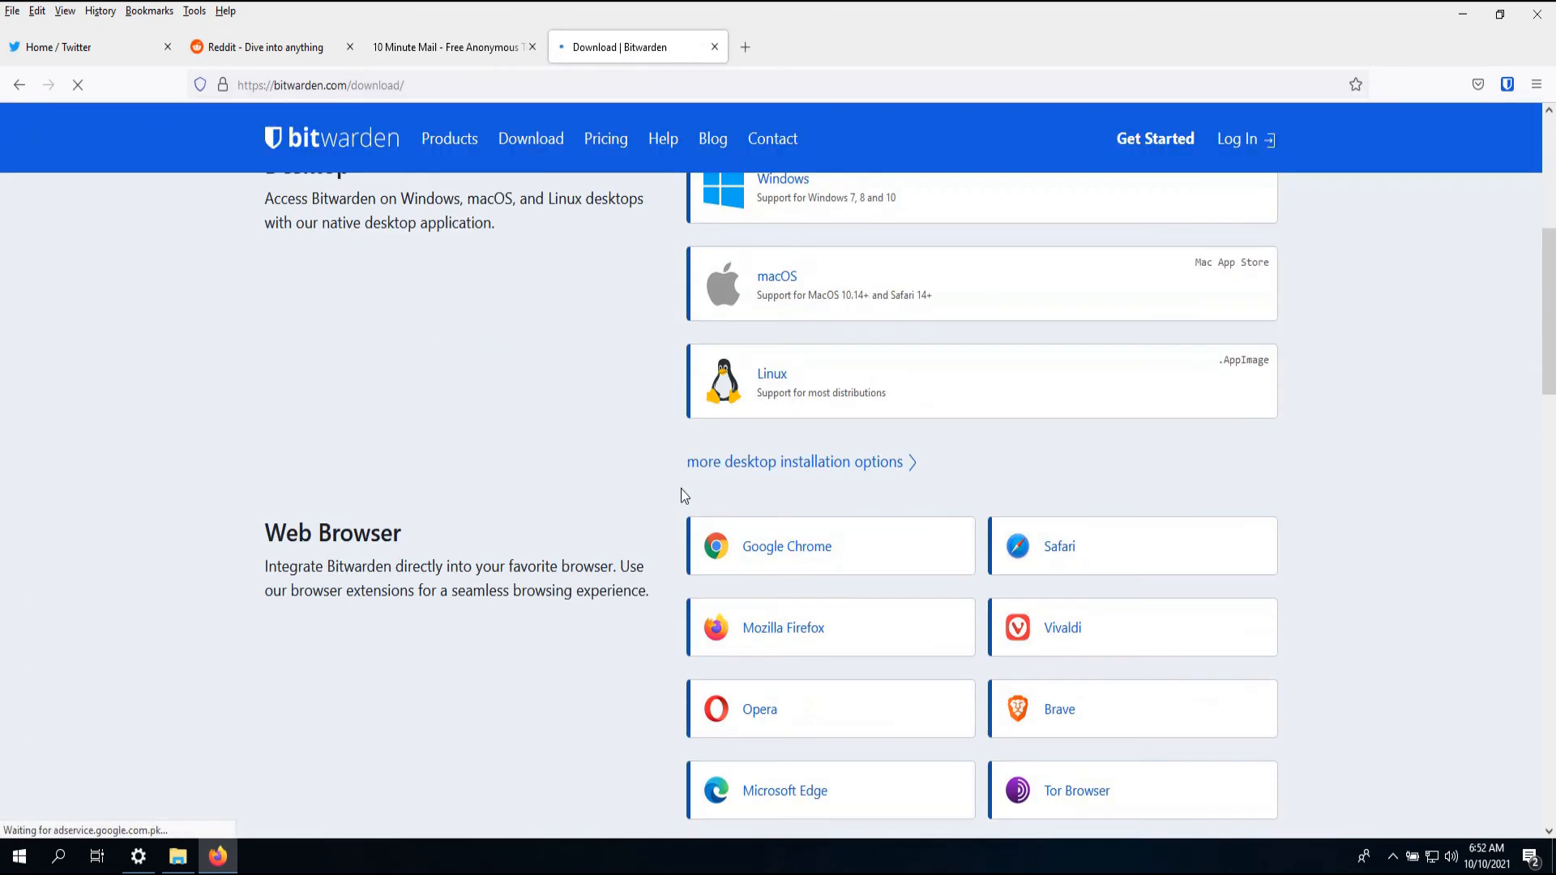
scroll(672, 459, down, 4)
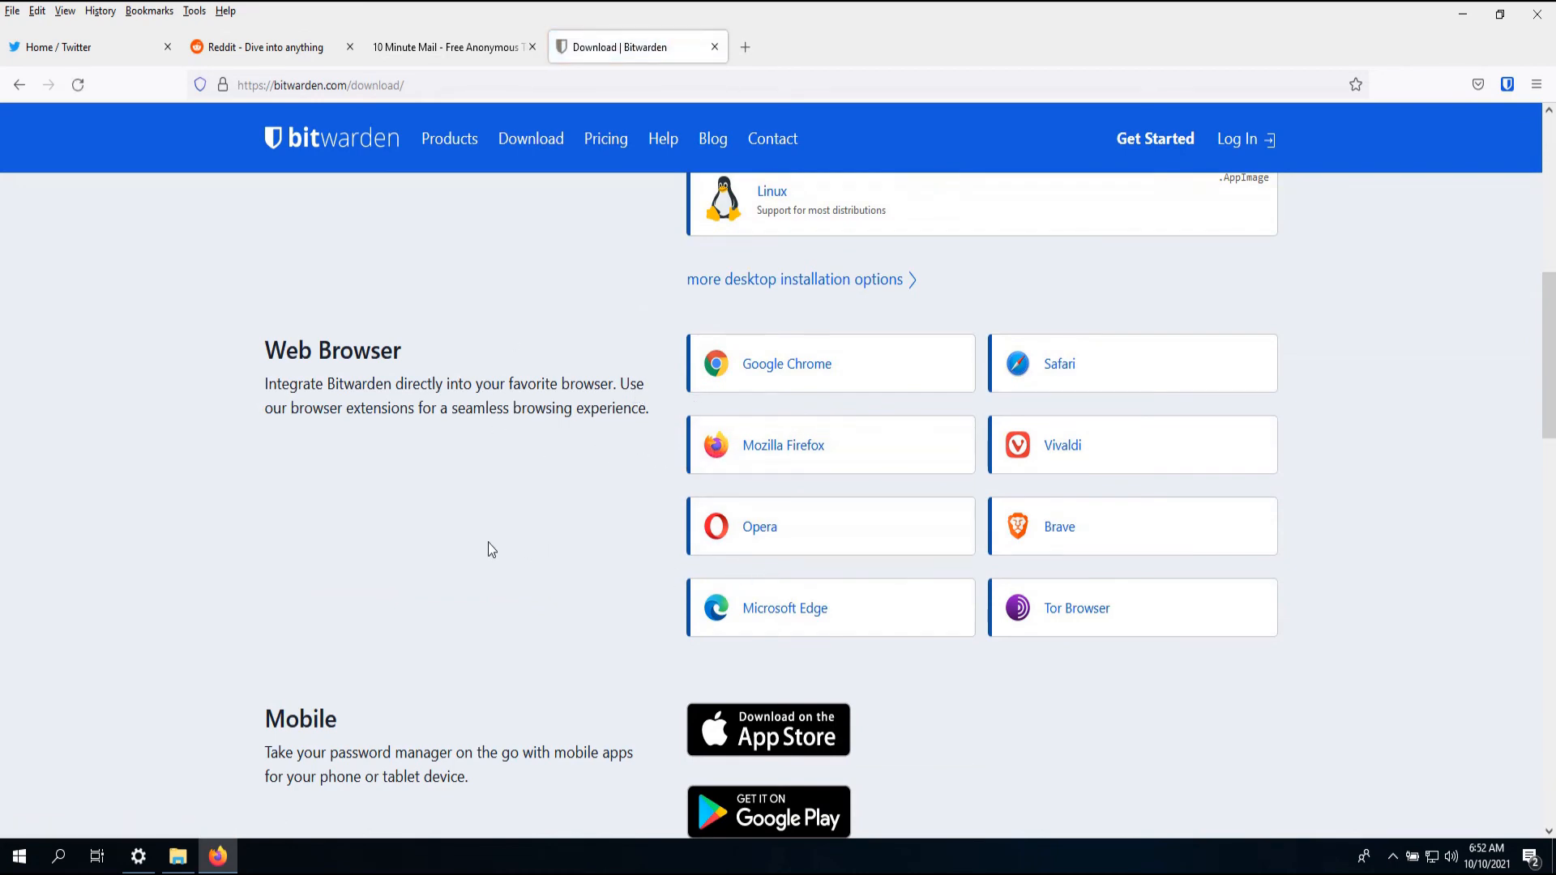
scroll(483, 542, down, 3)
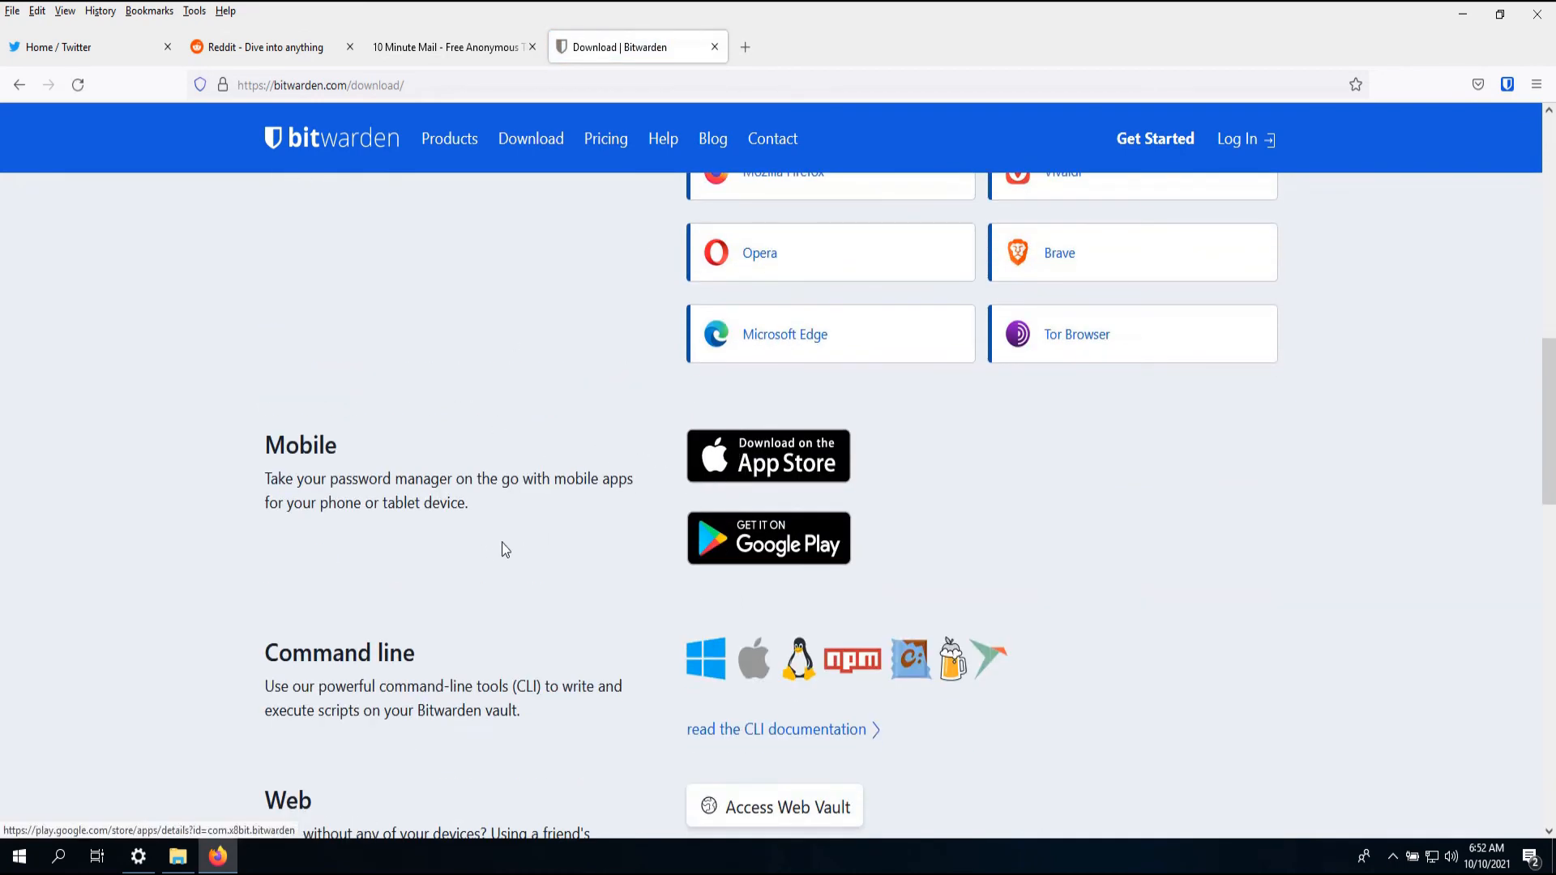
scroll(713, 467, down, 3)
scroll(470, 511, up, 5)
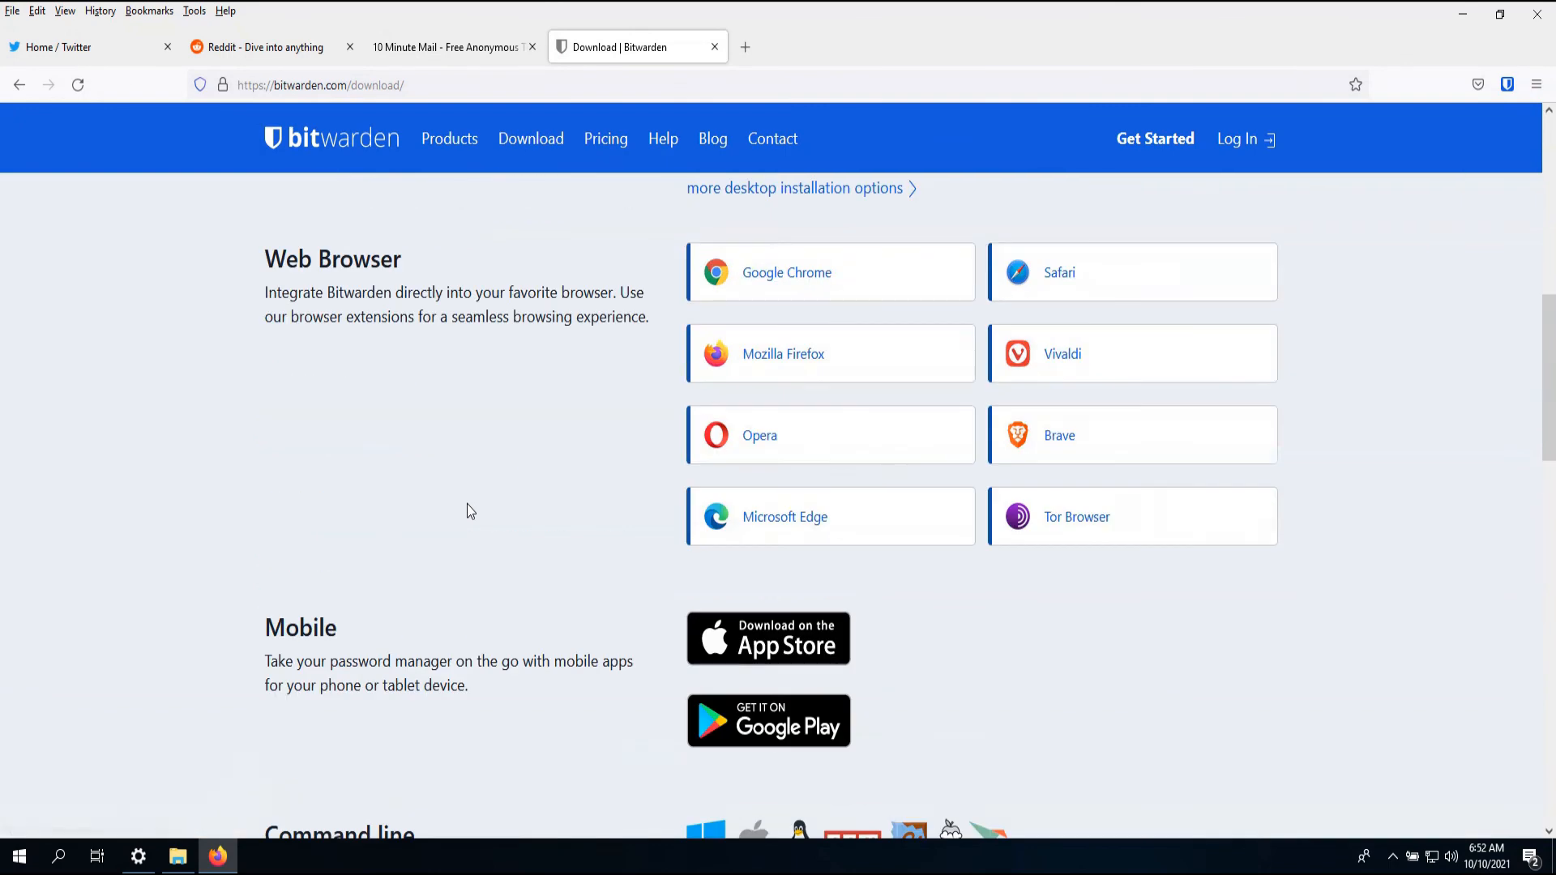
scroll(470, 511, up, 9)
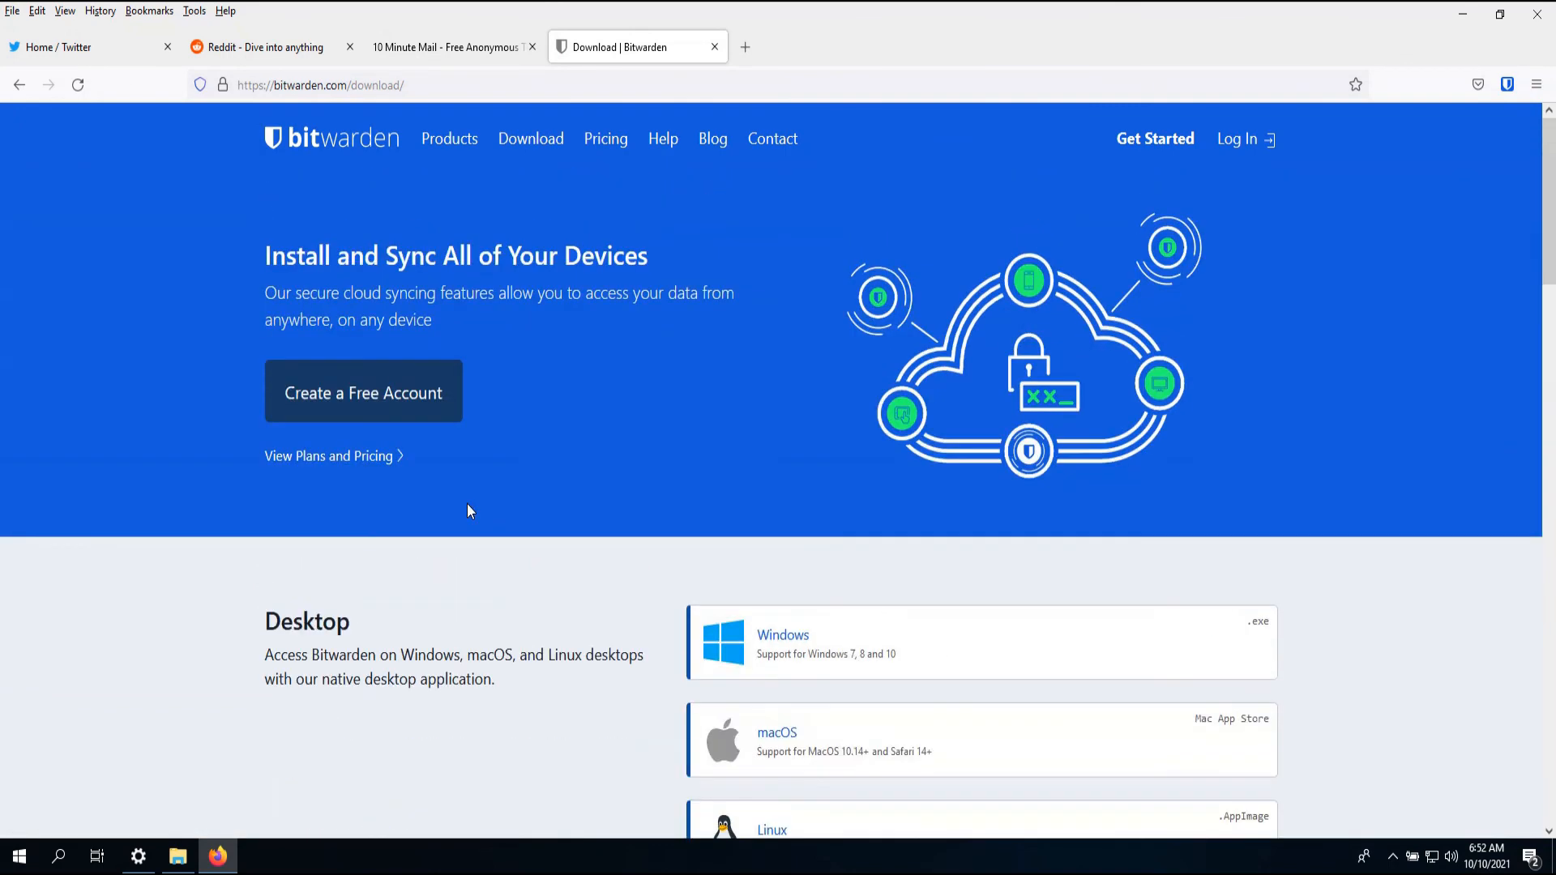
scroll(547, 510, down, 4)
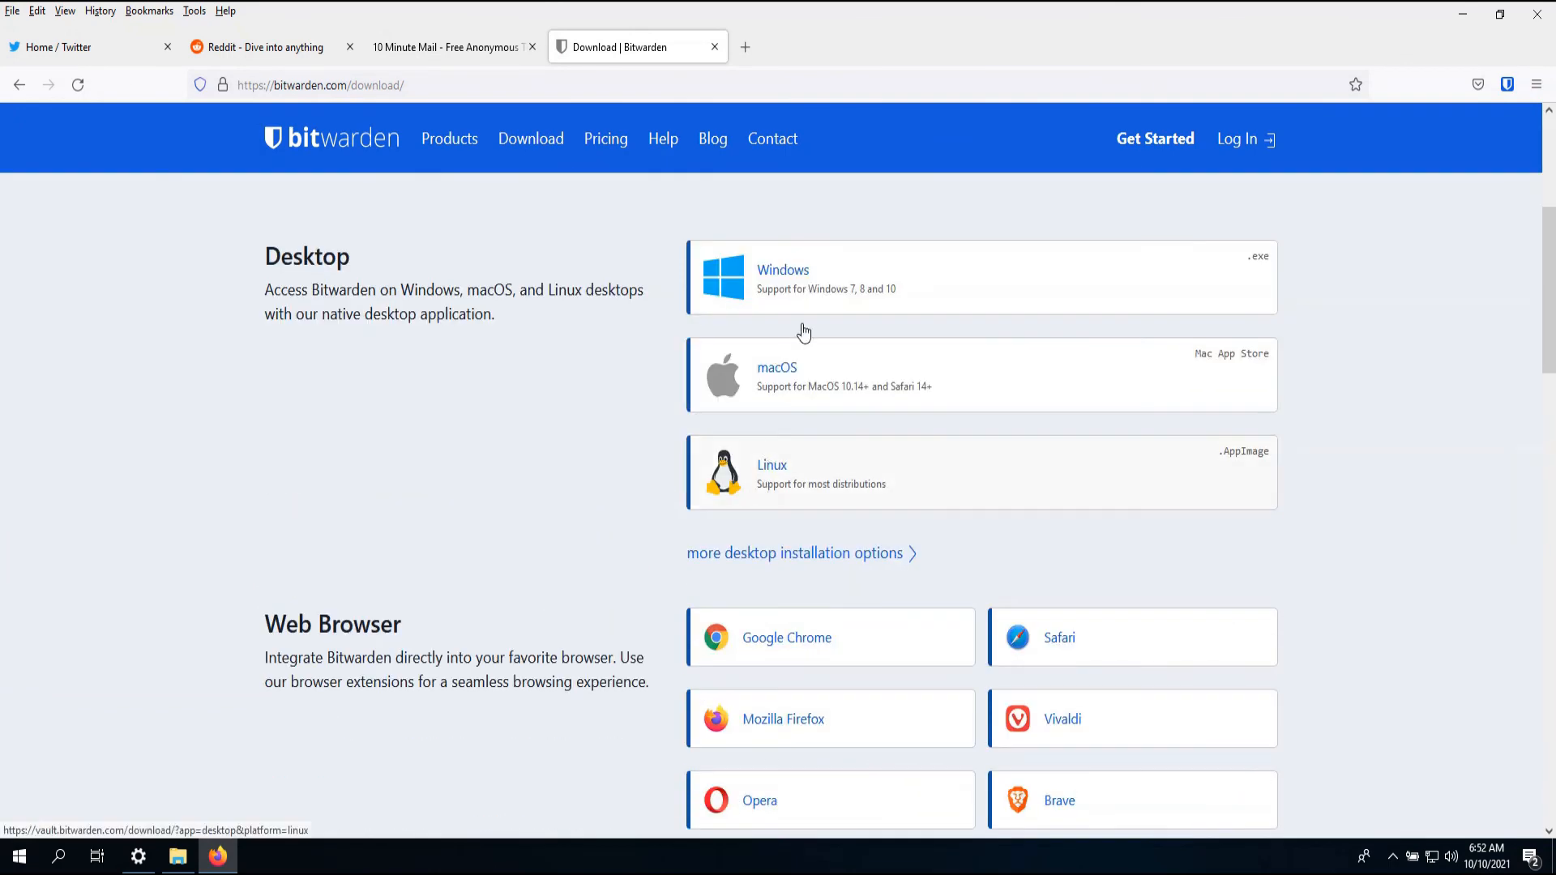
click(814, 286)
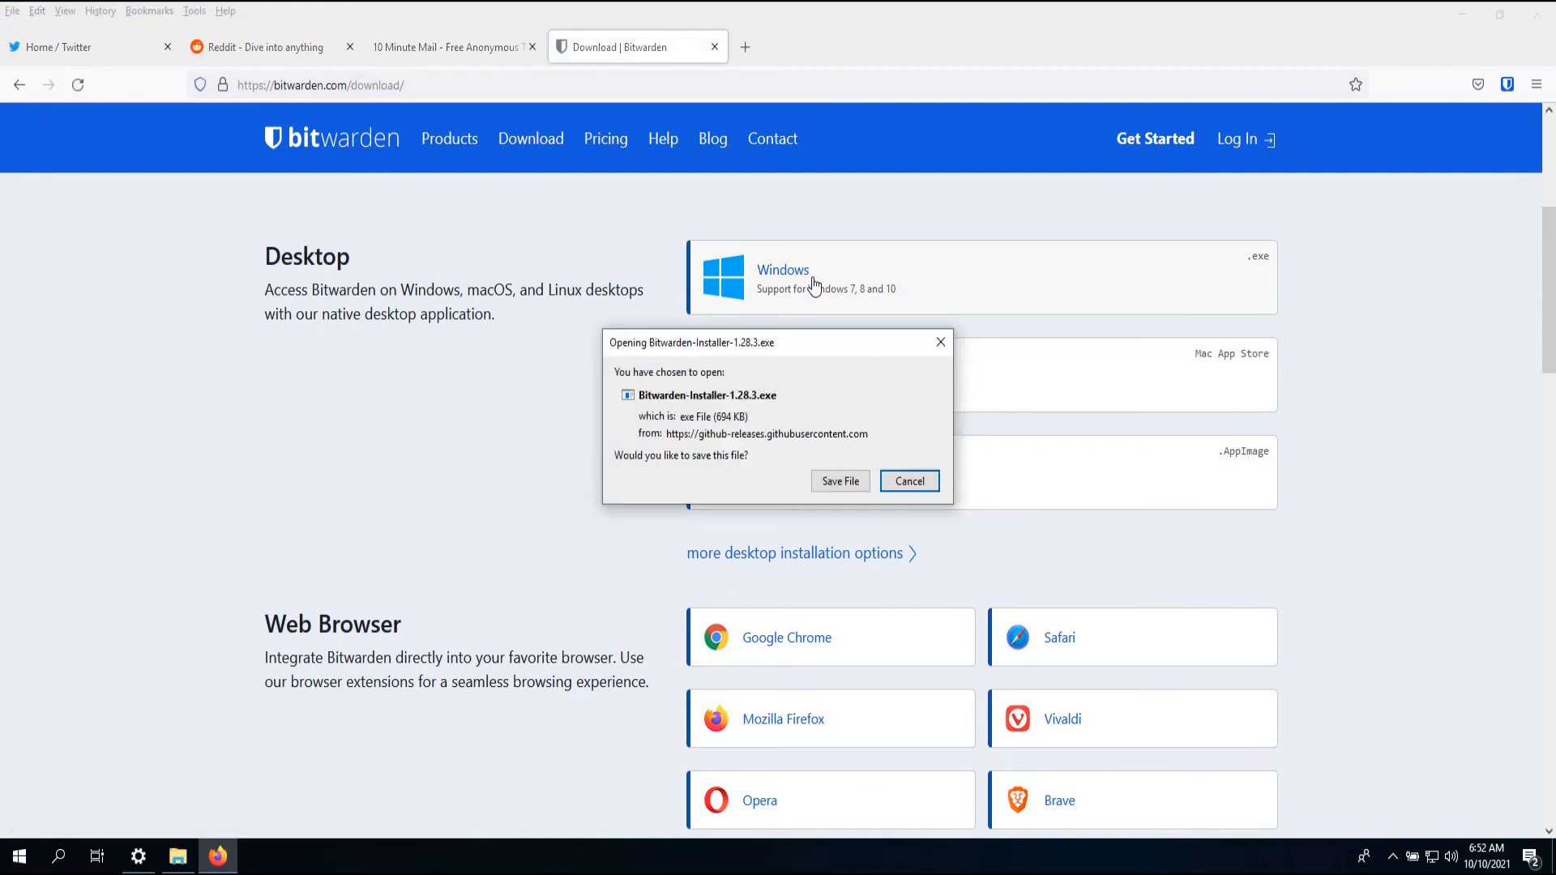
click(840, 482)
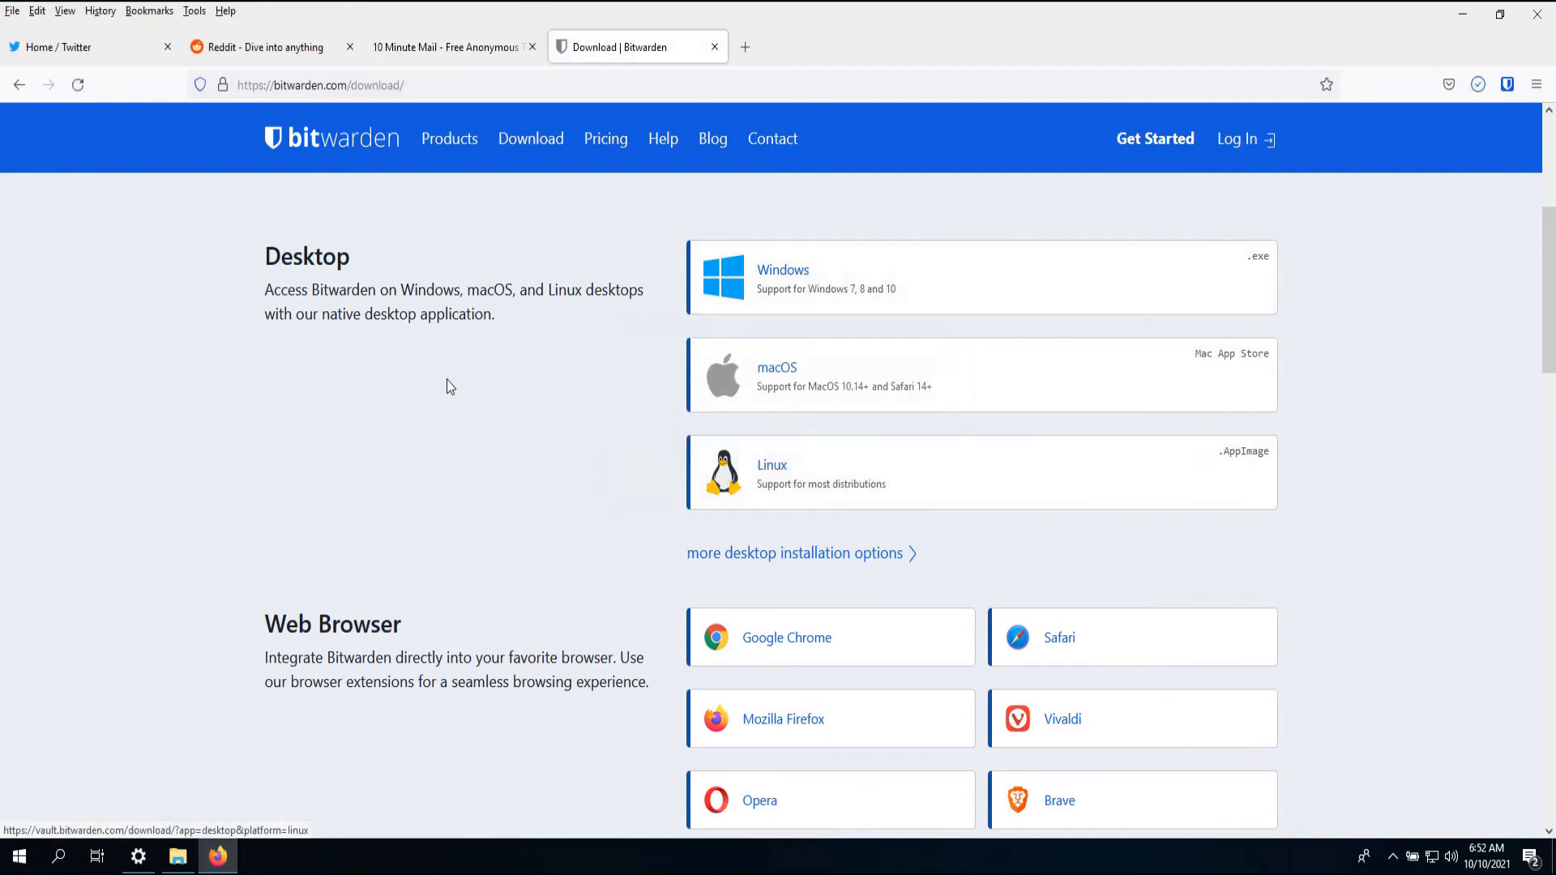
click(1479, 83)
click(1416, 142)
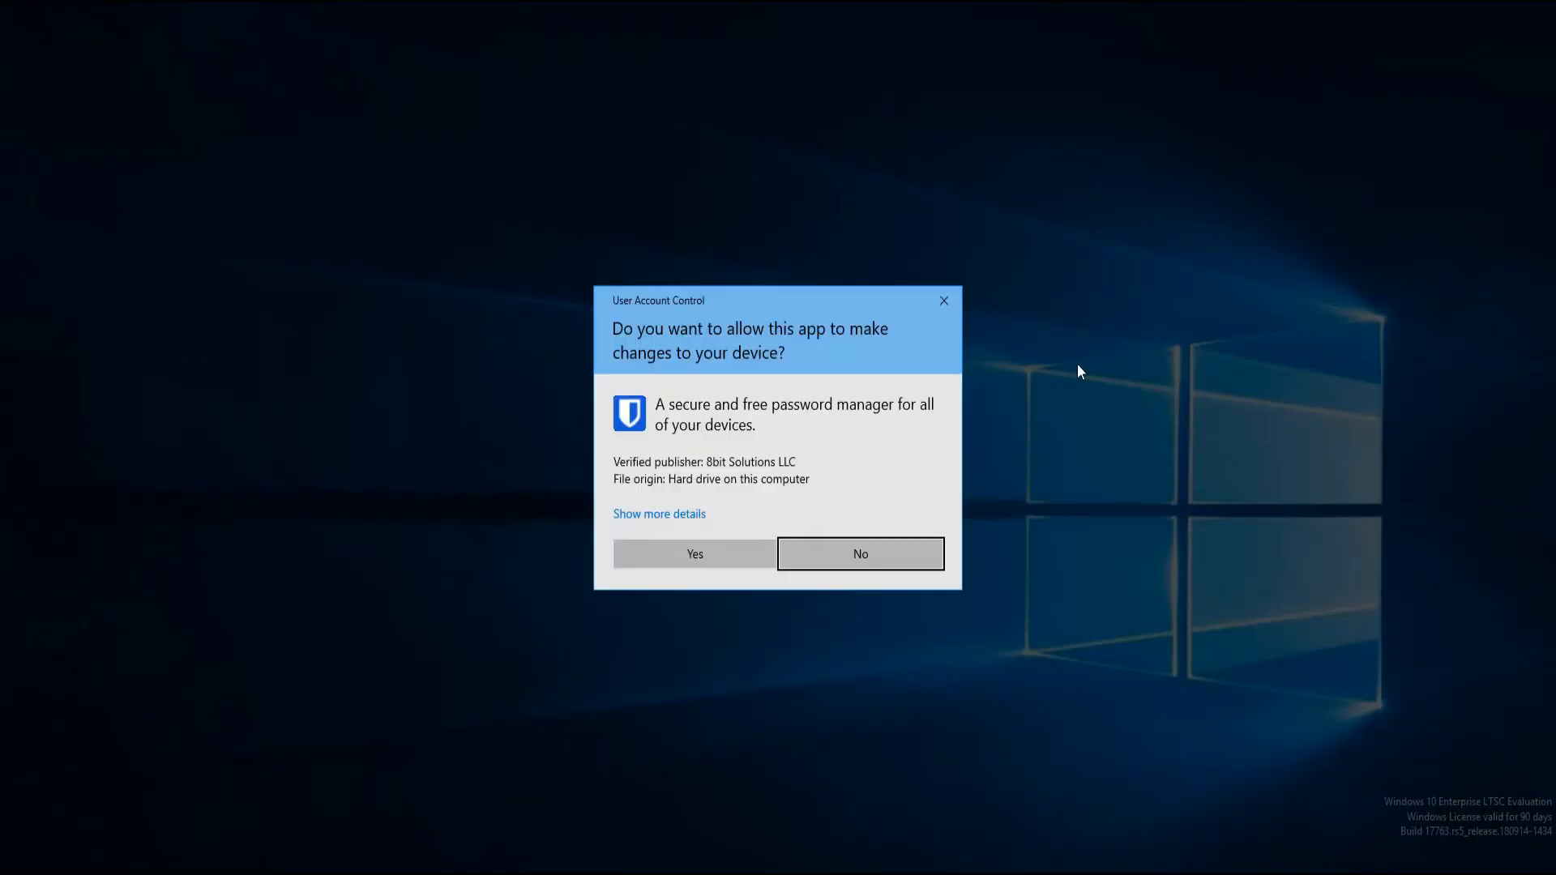
- Allow the Bitwarden installer to make changes, install the desktop app and finish the setup with Run Bitwarden unchecked
click(674, 557)
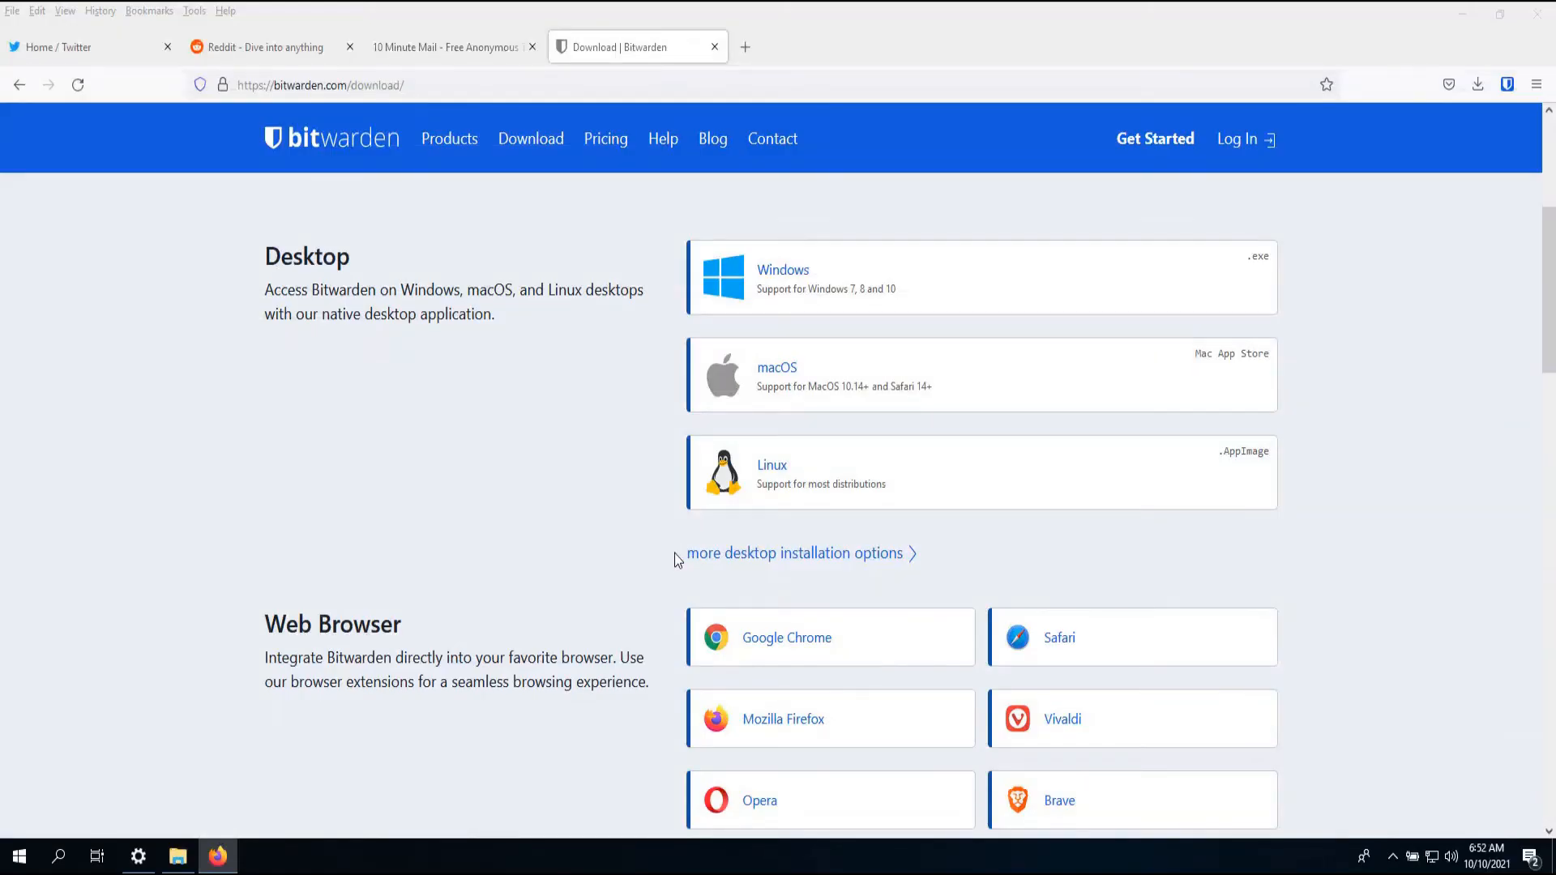
click(851, 569)
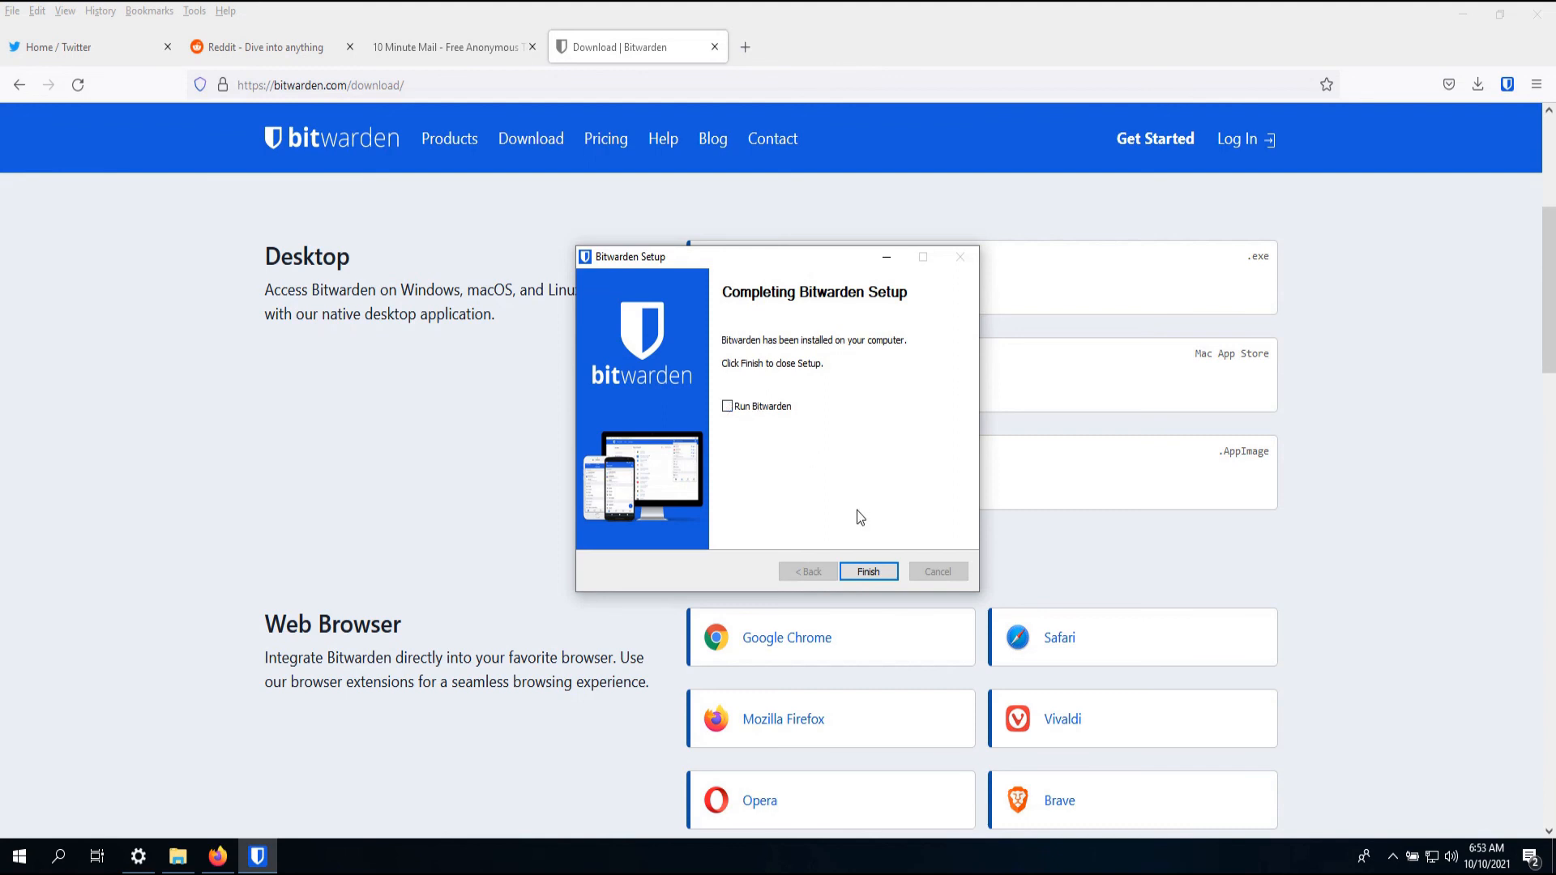
click(863, 570)
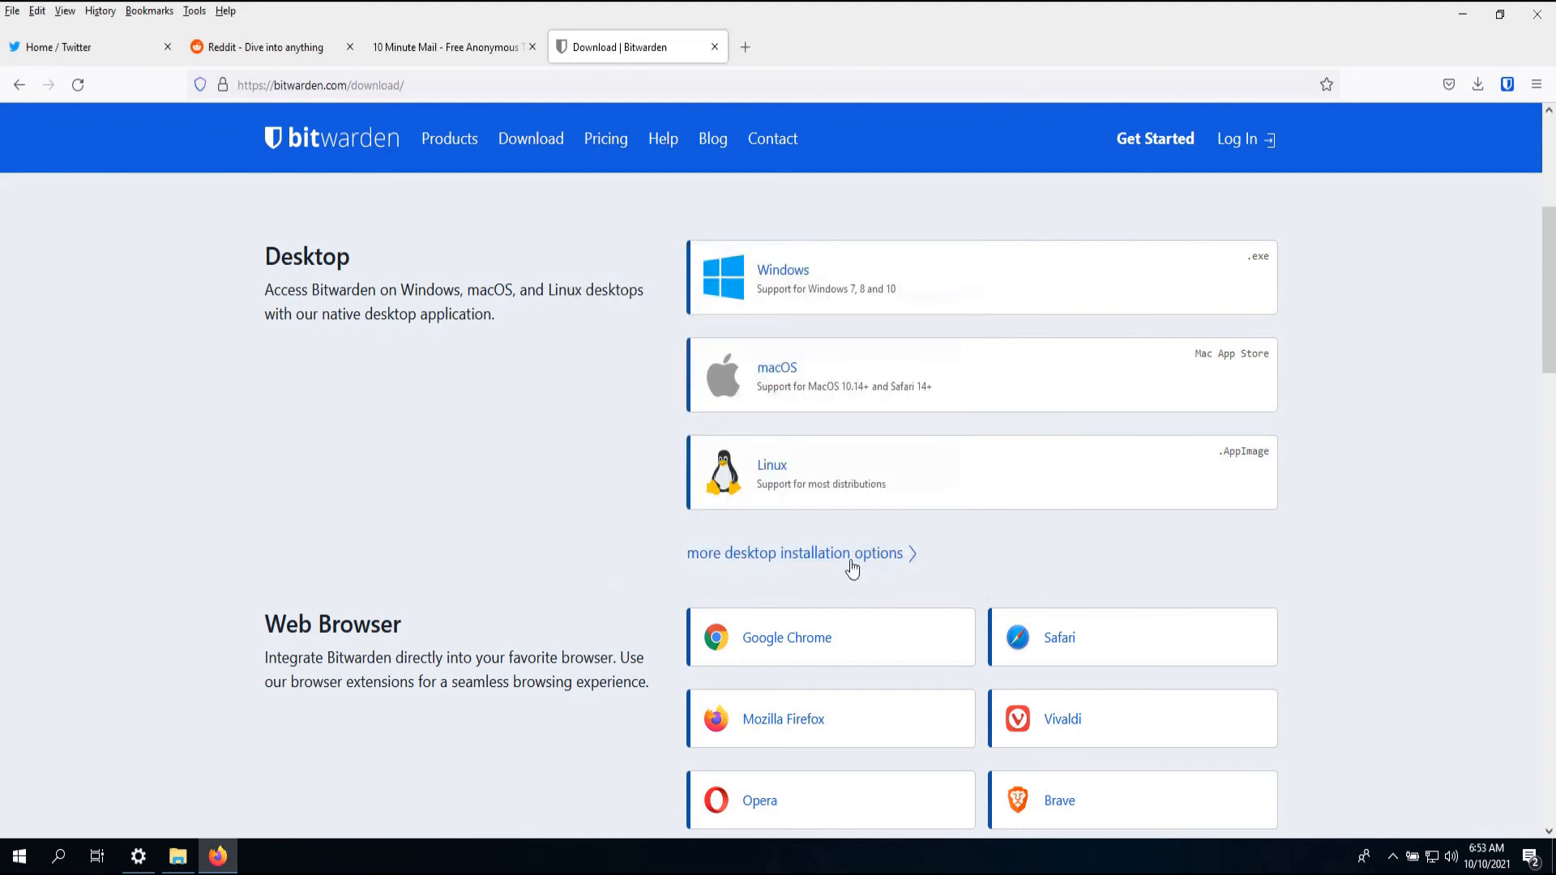
click(65, 868)
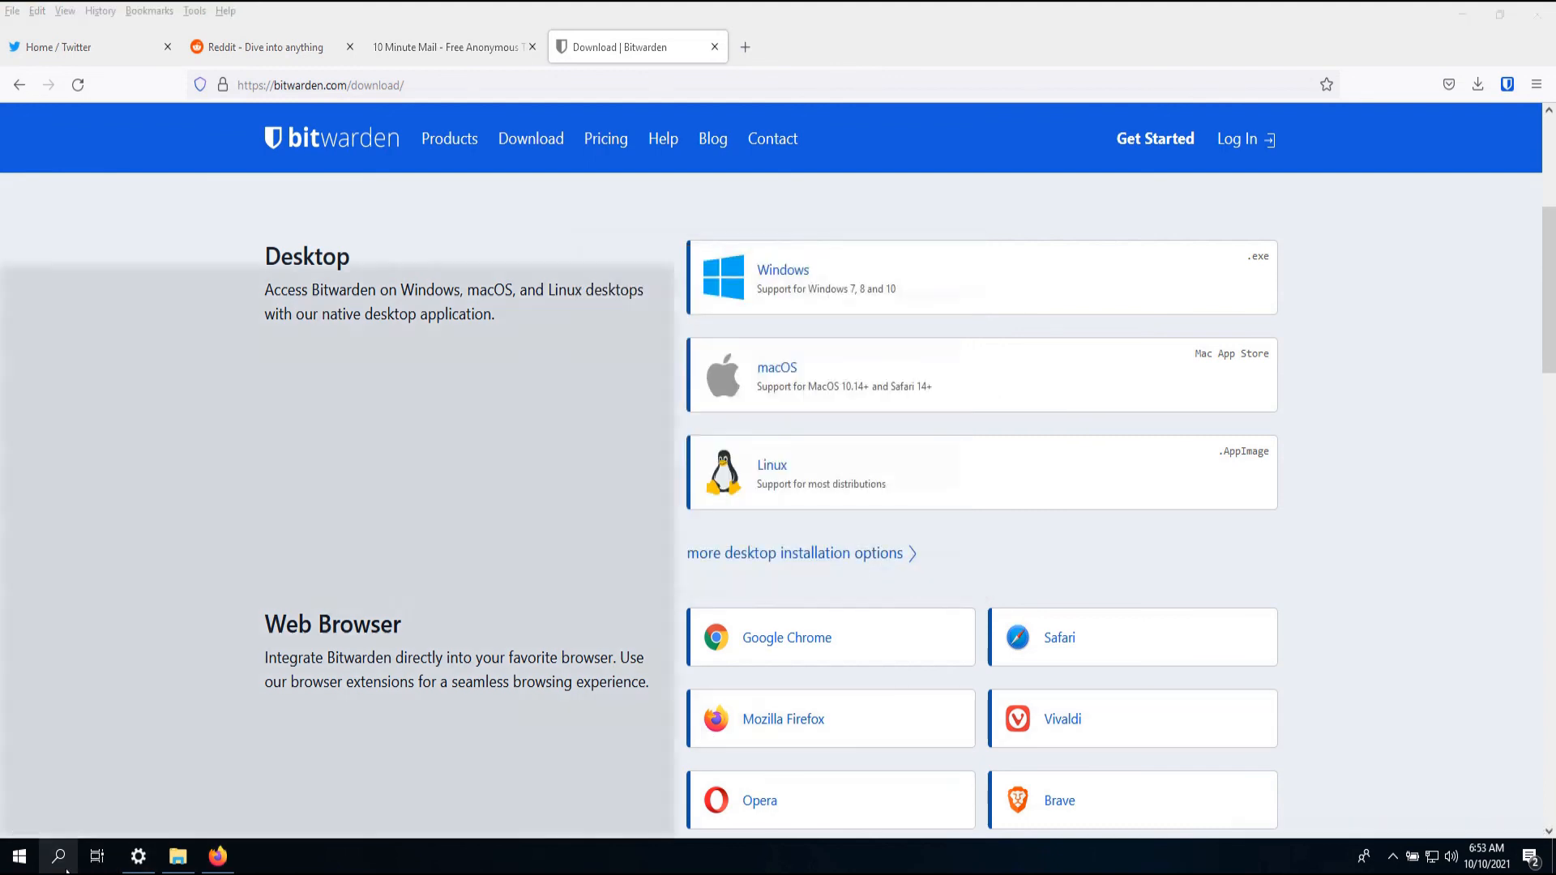
text(bit)
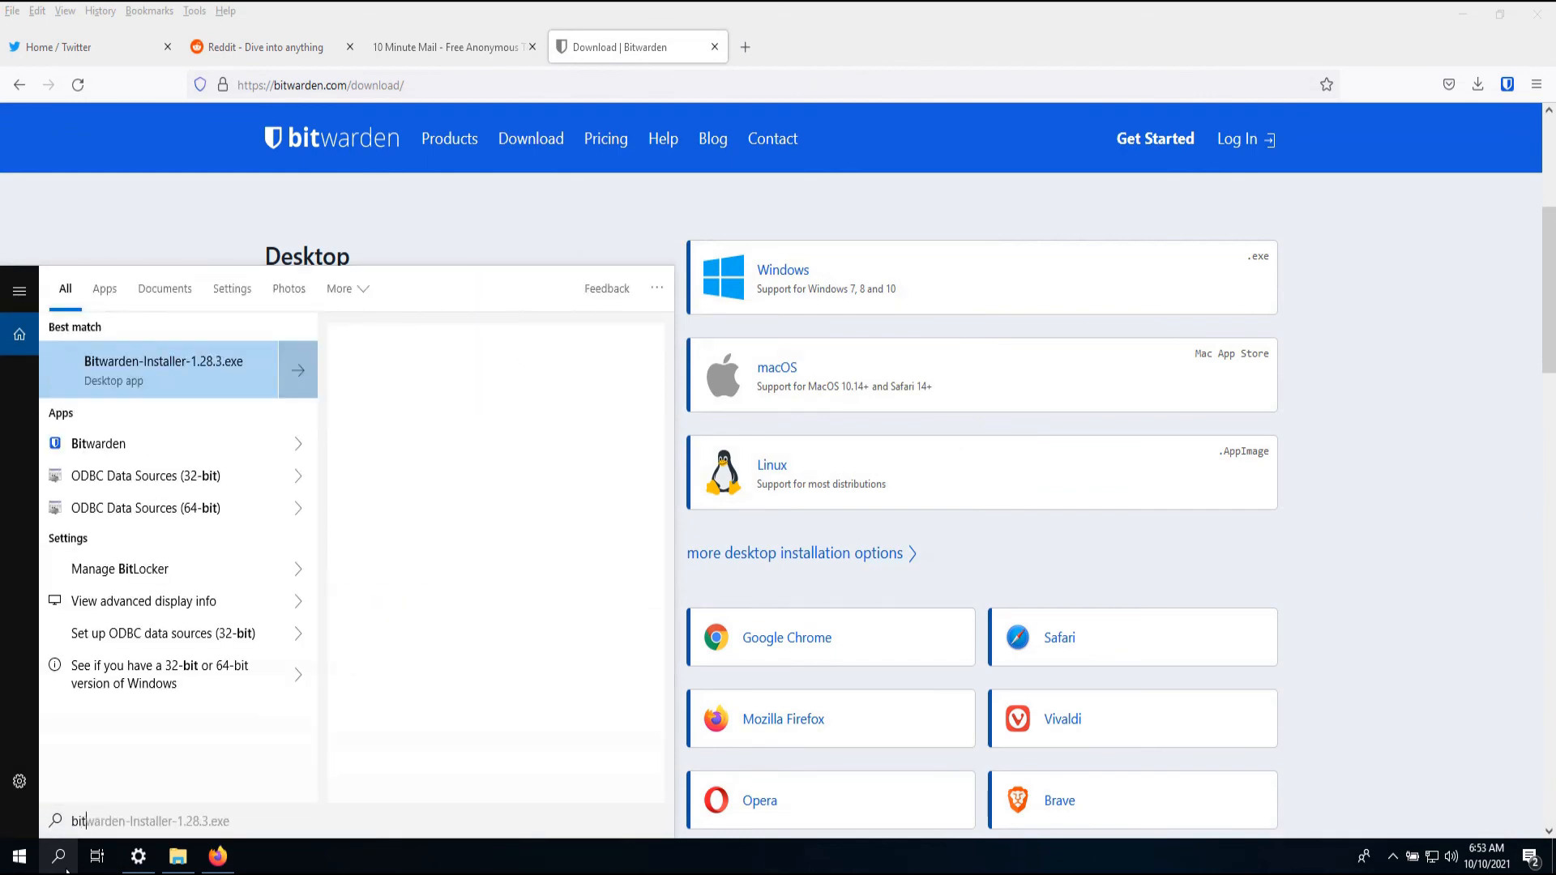
key(Return)
click(654, 561)
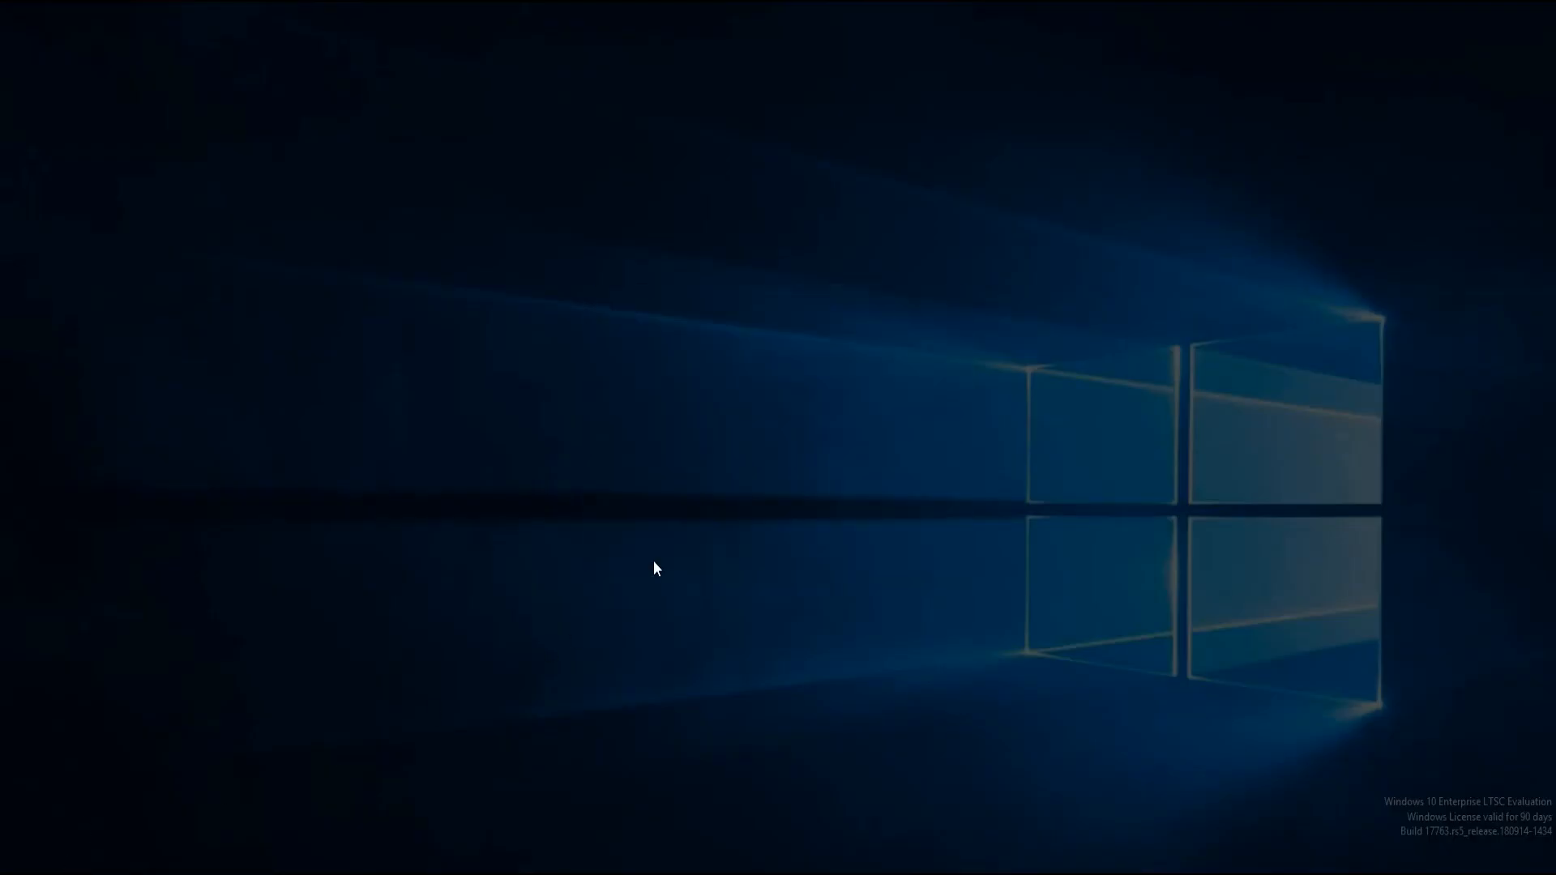
click(936, 569)
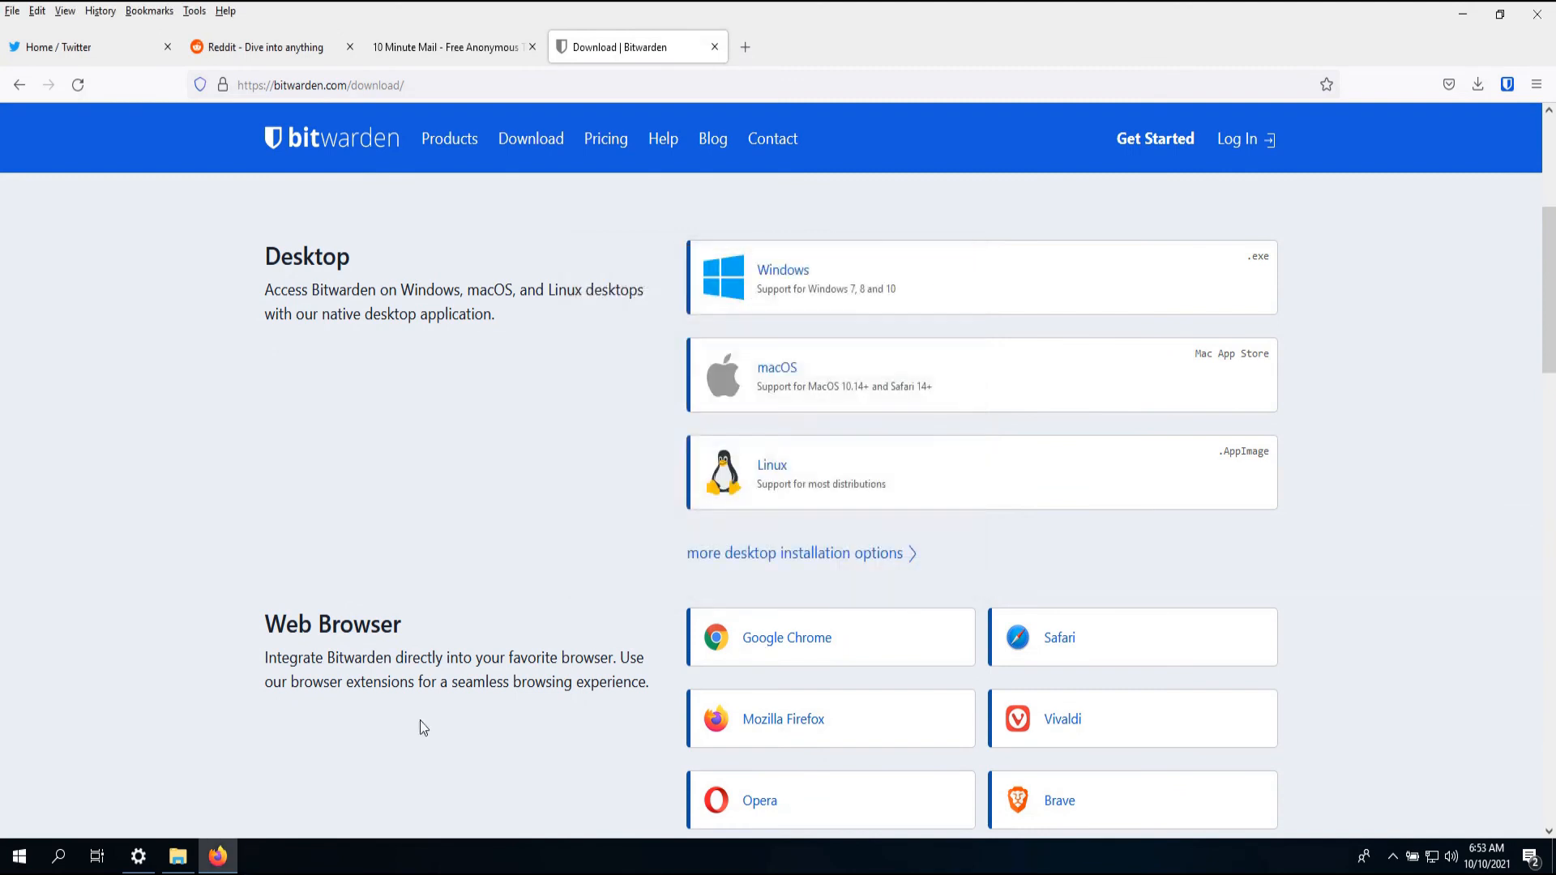
- Search Windows for "bitwa" and launch the installed Bitwarden desktop app
click(47, 861)
text(bitwa)
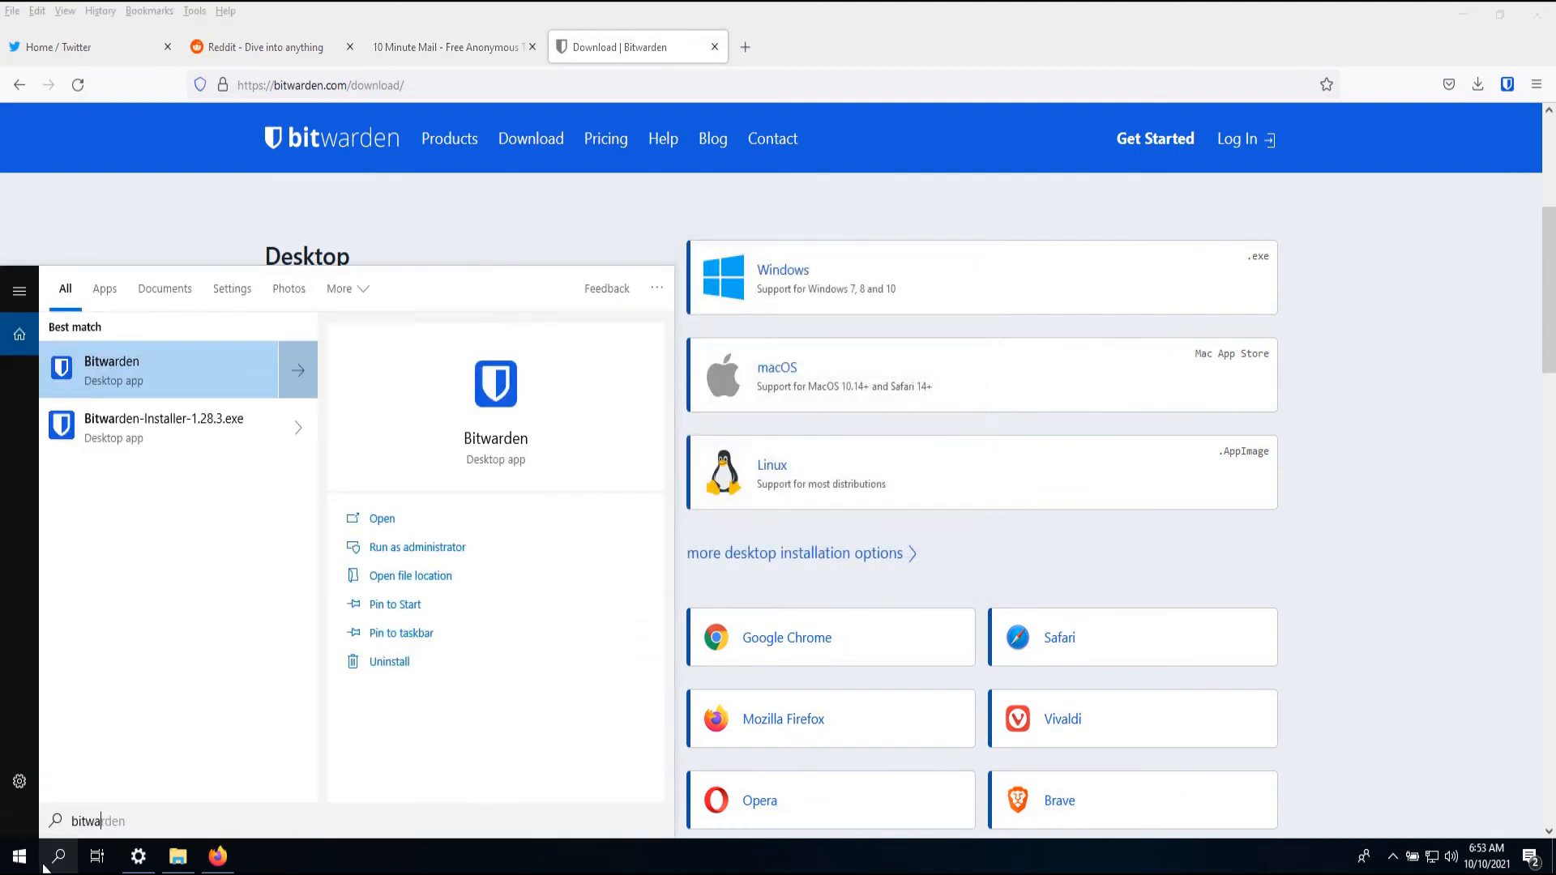
key(Down)
key(Up)
click(48, 862)
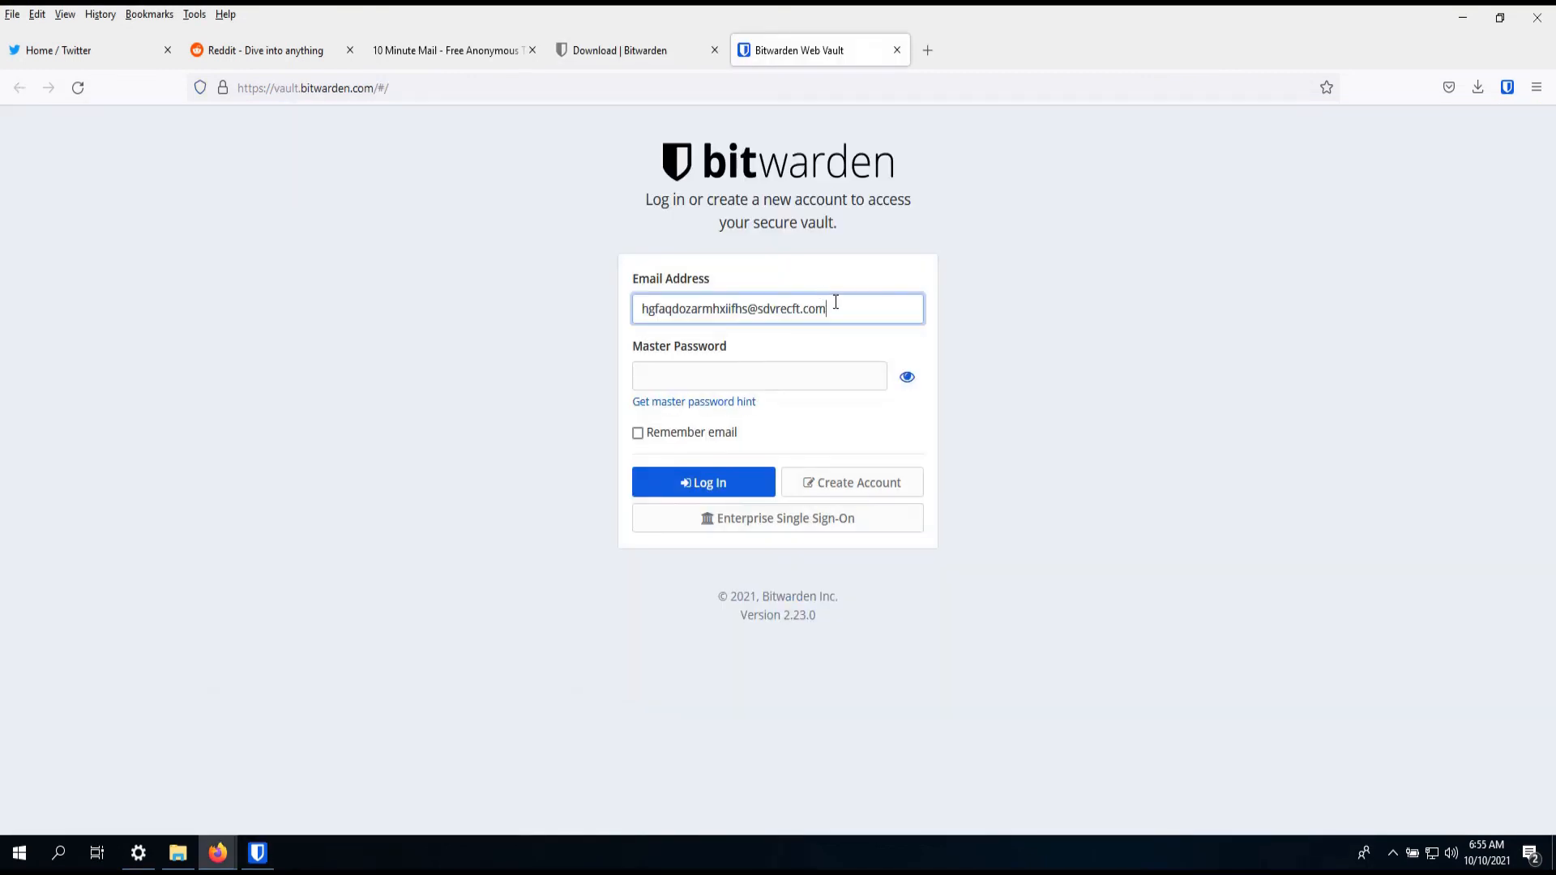
- Copy the account email from the web vault's login form and paste it into the Bitwarden desktop app's Email Address field
drag(836, 302, 565, 316)
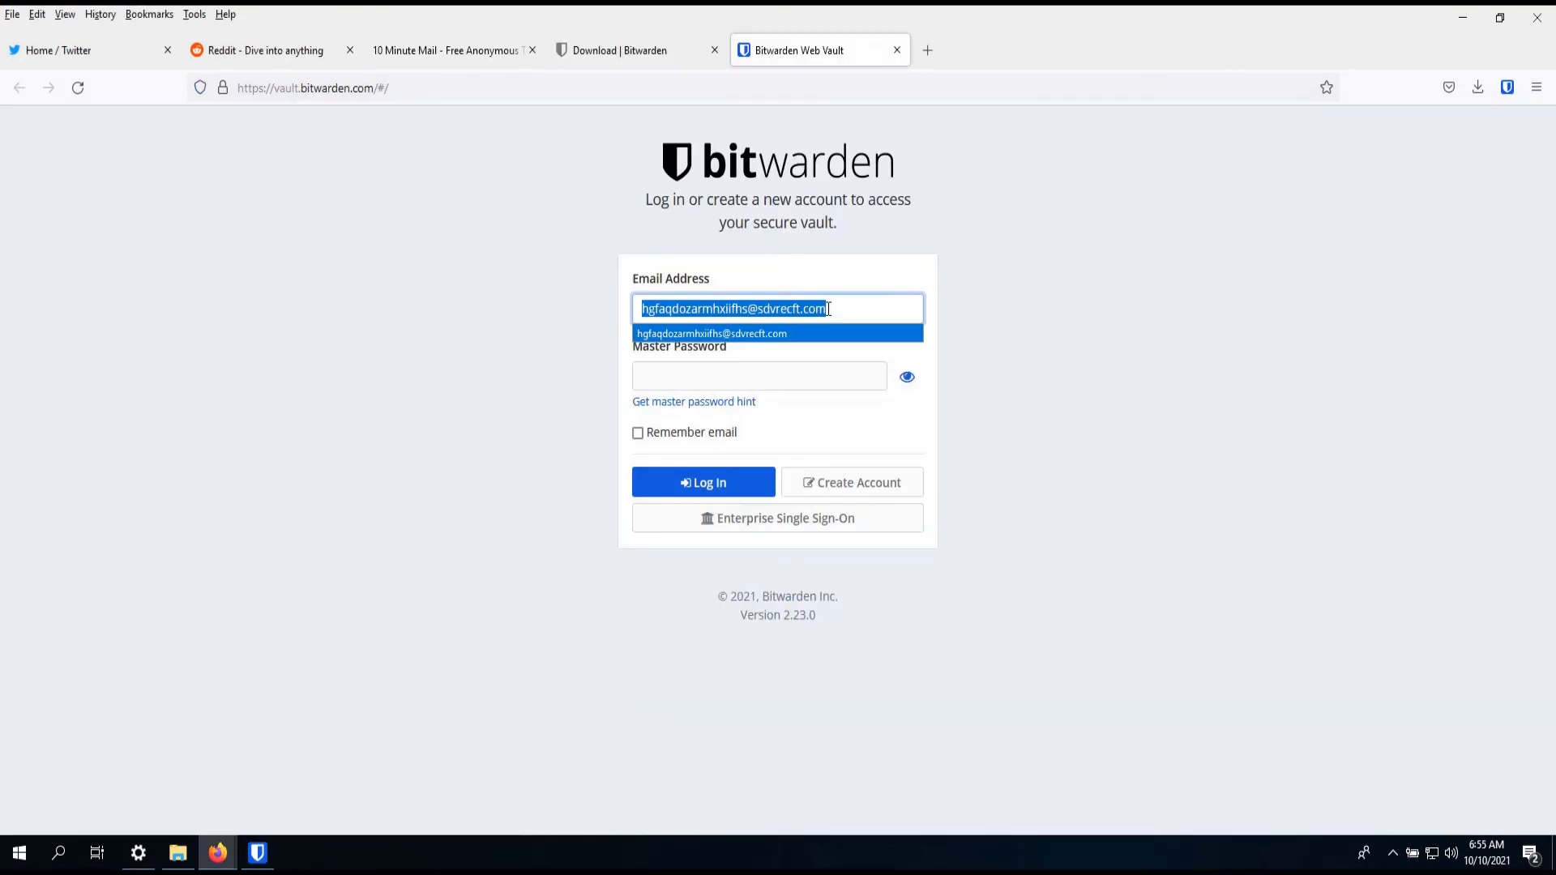
key(Tab)
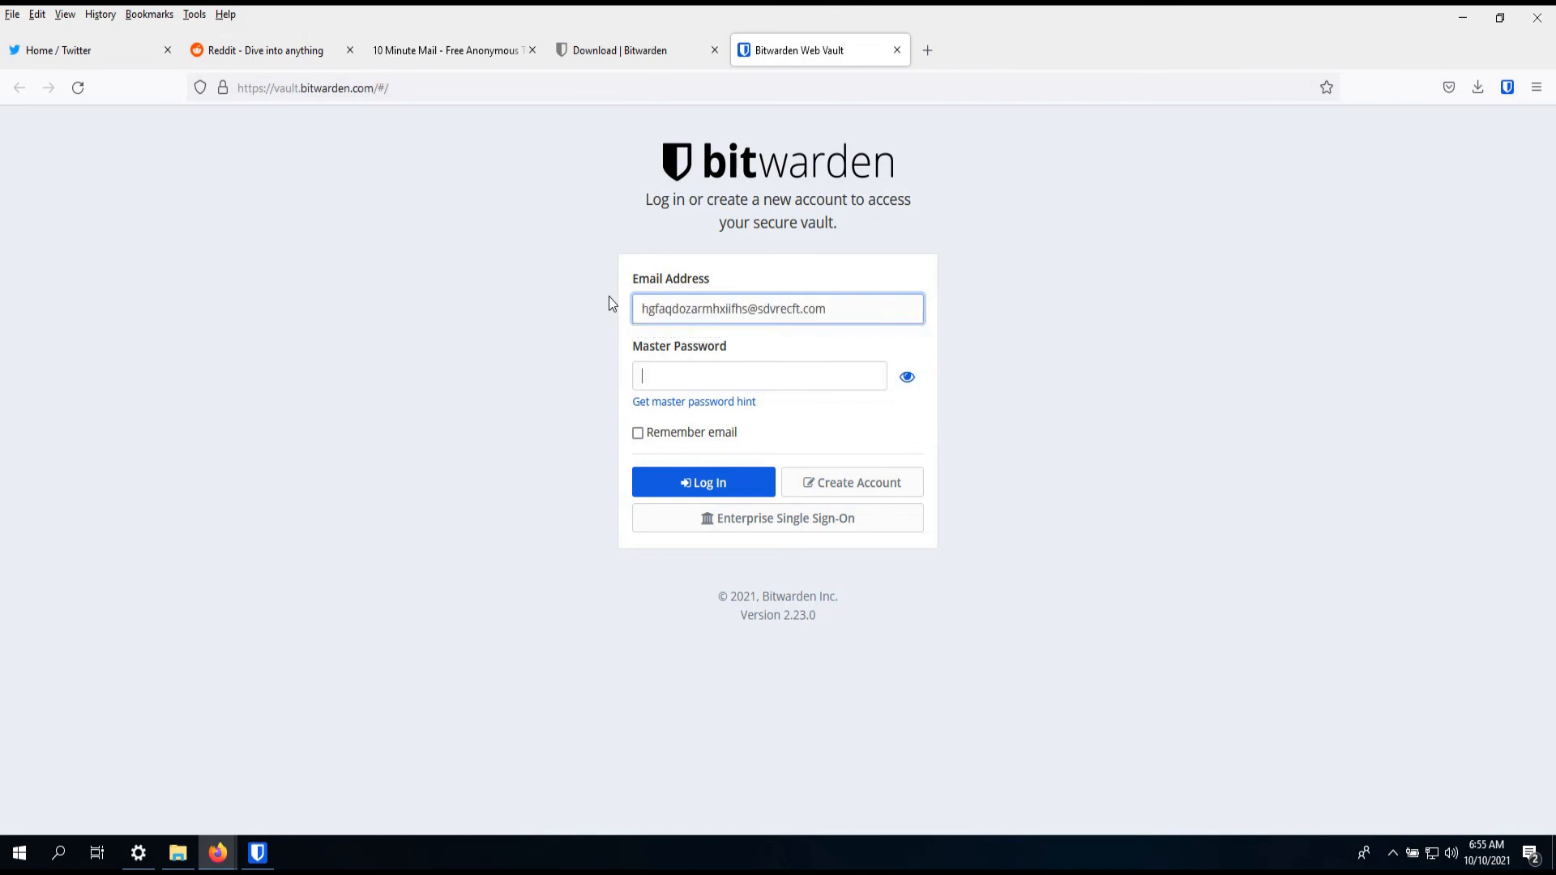
click(834, 304)
drag(833, 304, 605, 296)
key(ctrl+c)
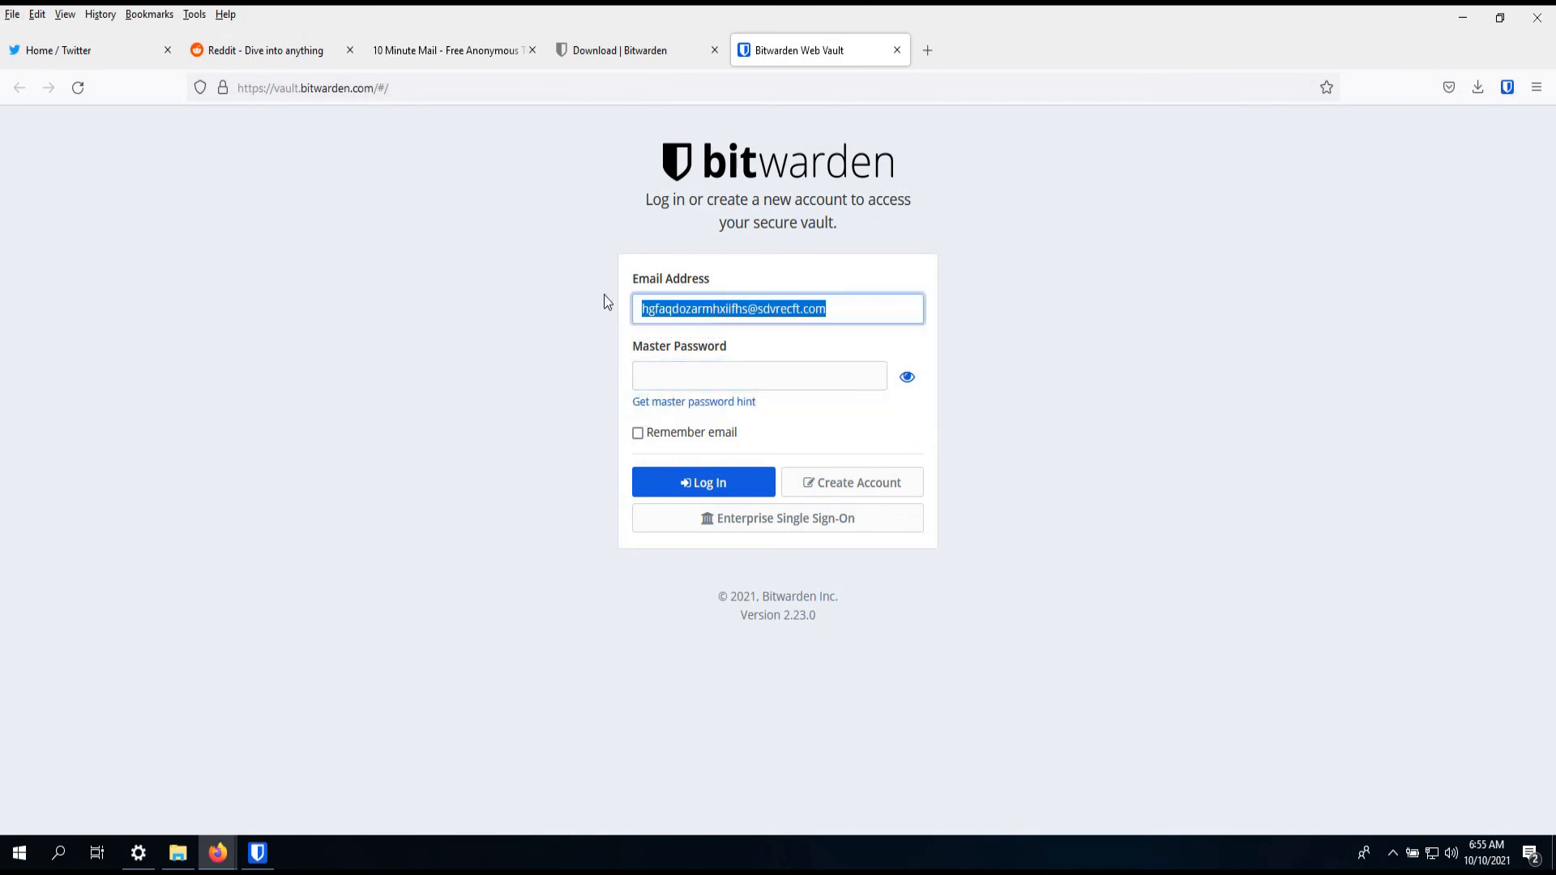
key(alt+Tab)
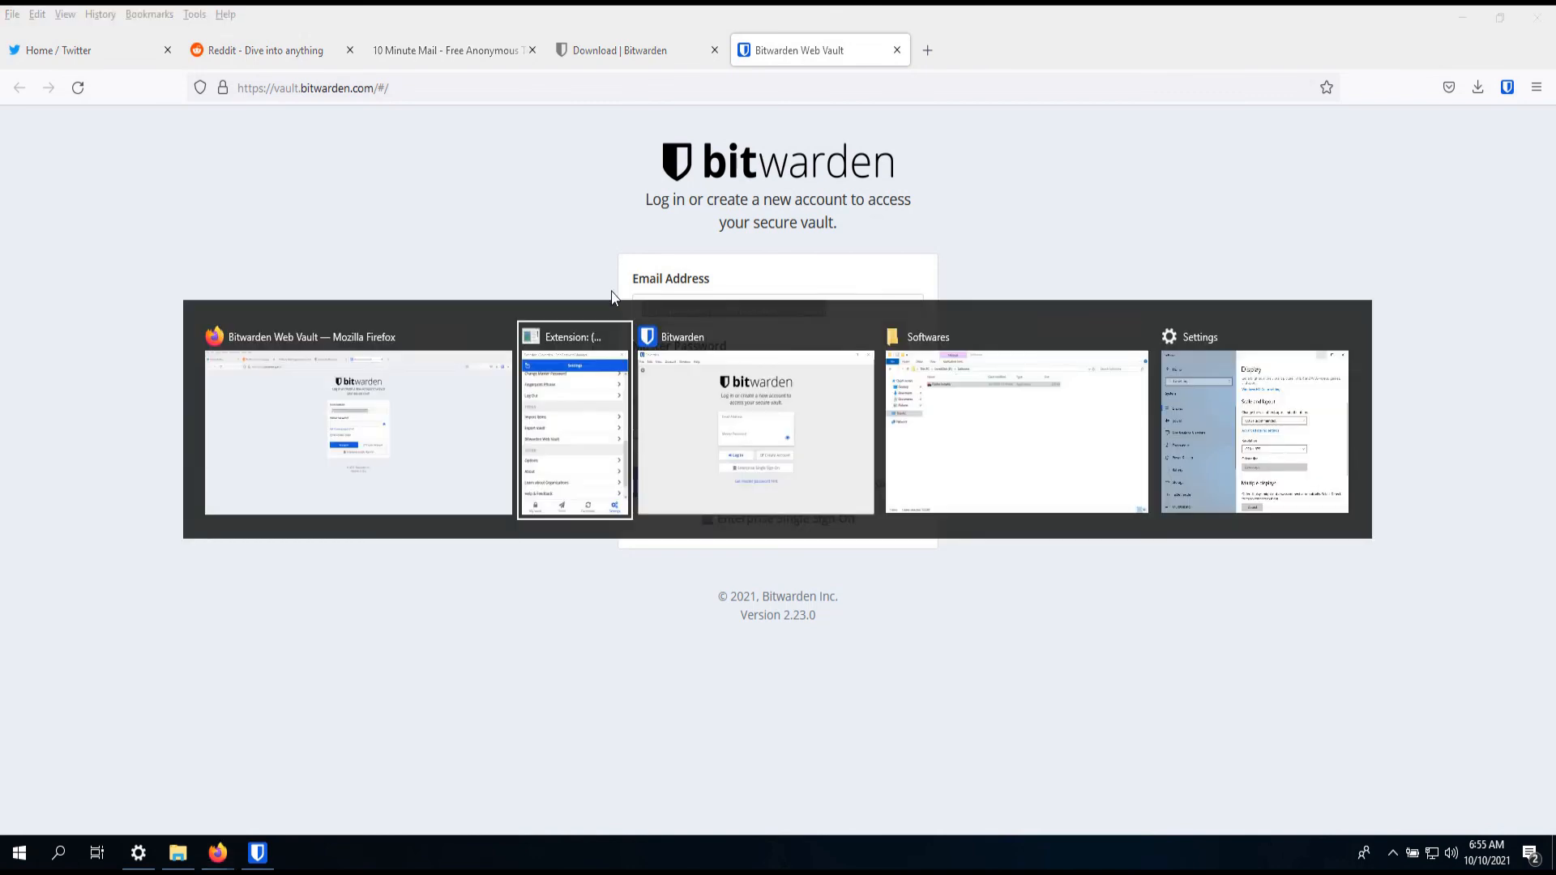
key(alt+Tab)
key(ctrl+v)
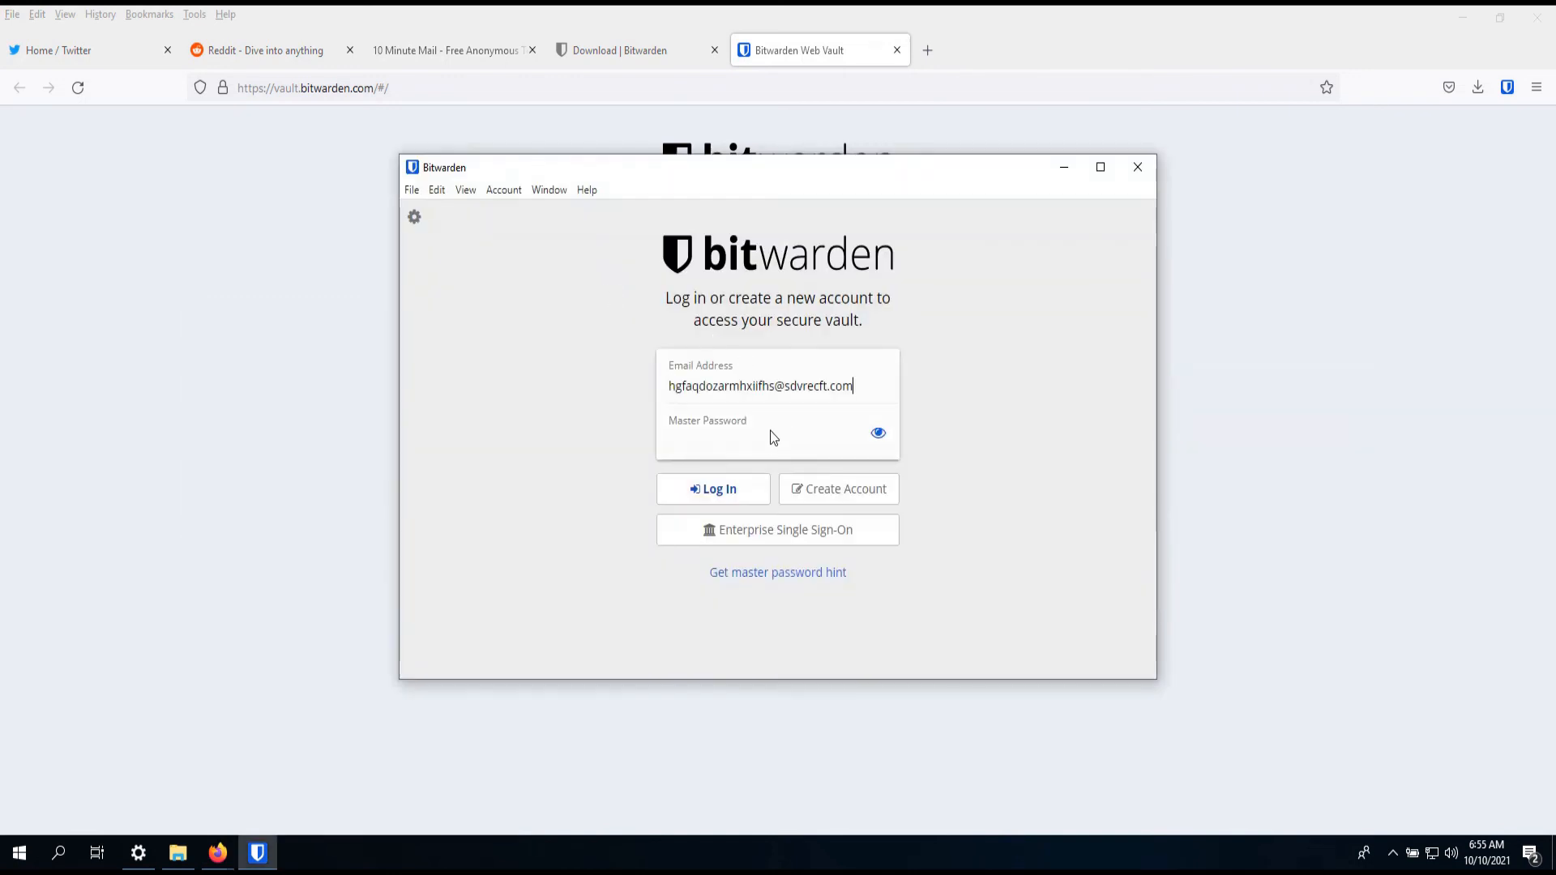
- Enter the account's master password in the desktop app's login form and log in to the vault
click(769, 446)
text(•••••••••)
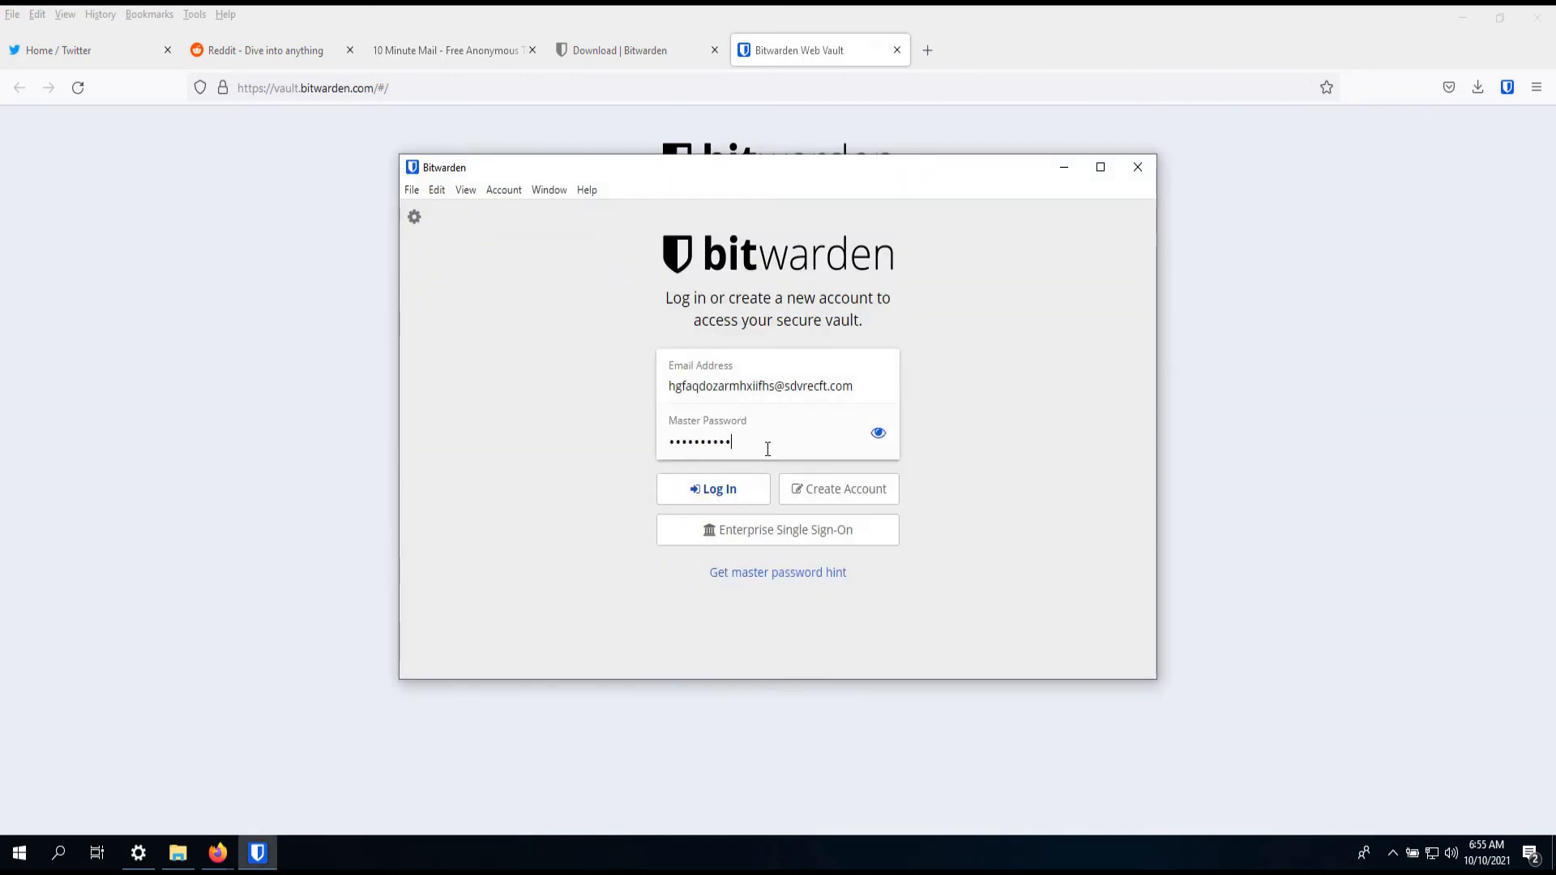
key(BackSpace)
key(BackSpace)
key(BackSpace)
key(BackSpace)
text(•••••••••••••••)
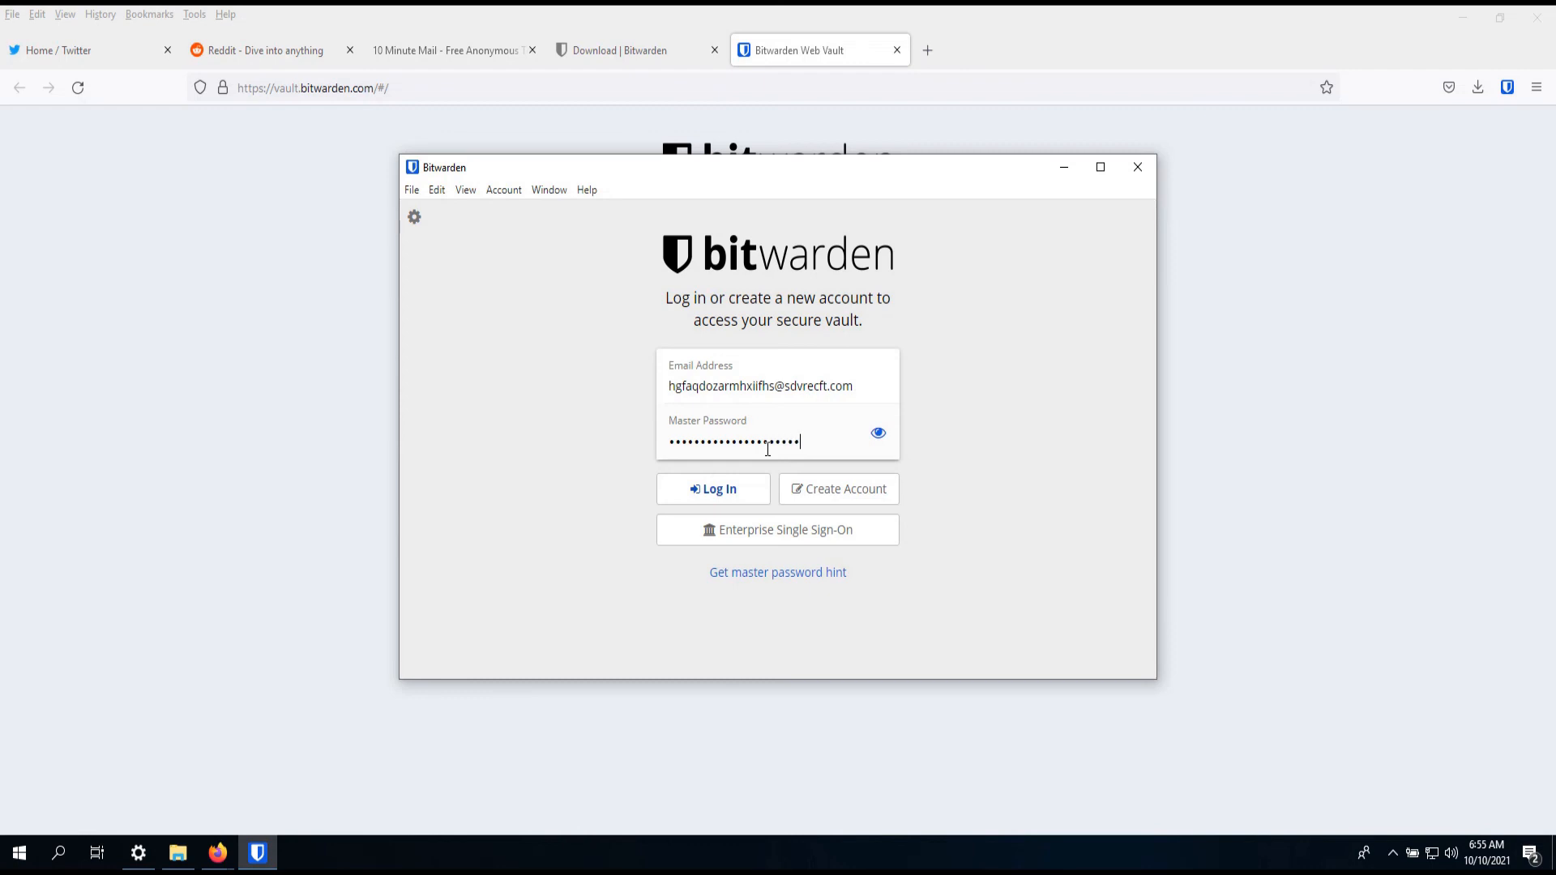
click(758, 491)
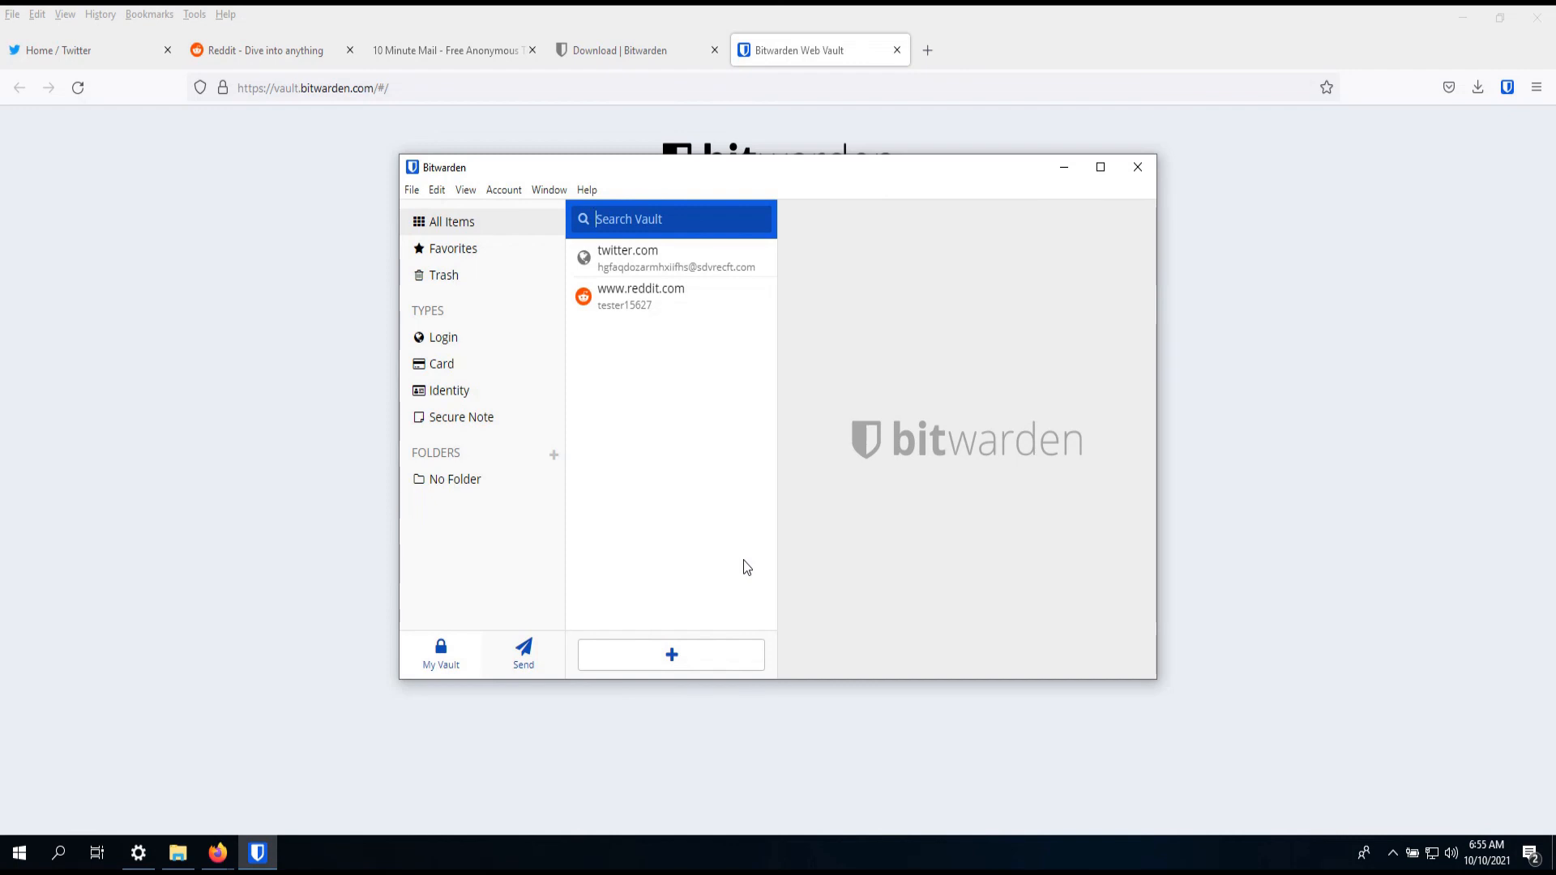
- Close Firefox with all its tabs as well as the Bitwarden extension window, and refresh the desktop
click(1227, 303)
click(1531, 29)
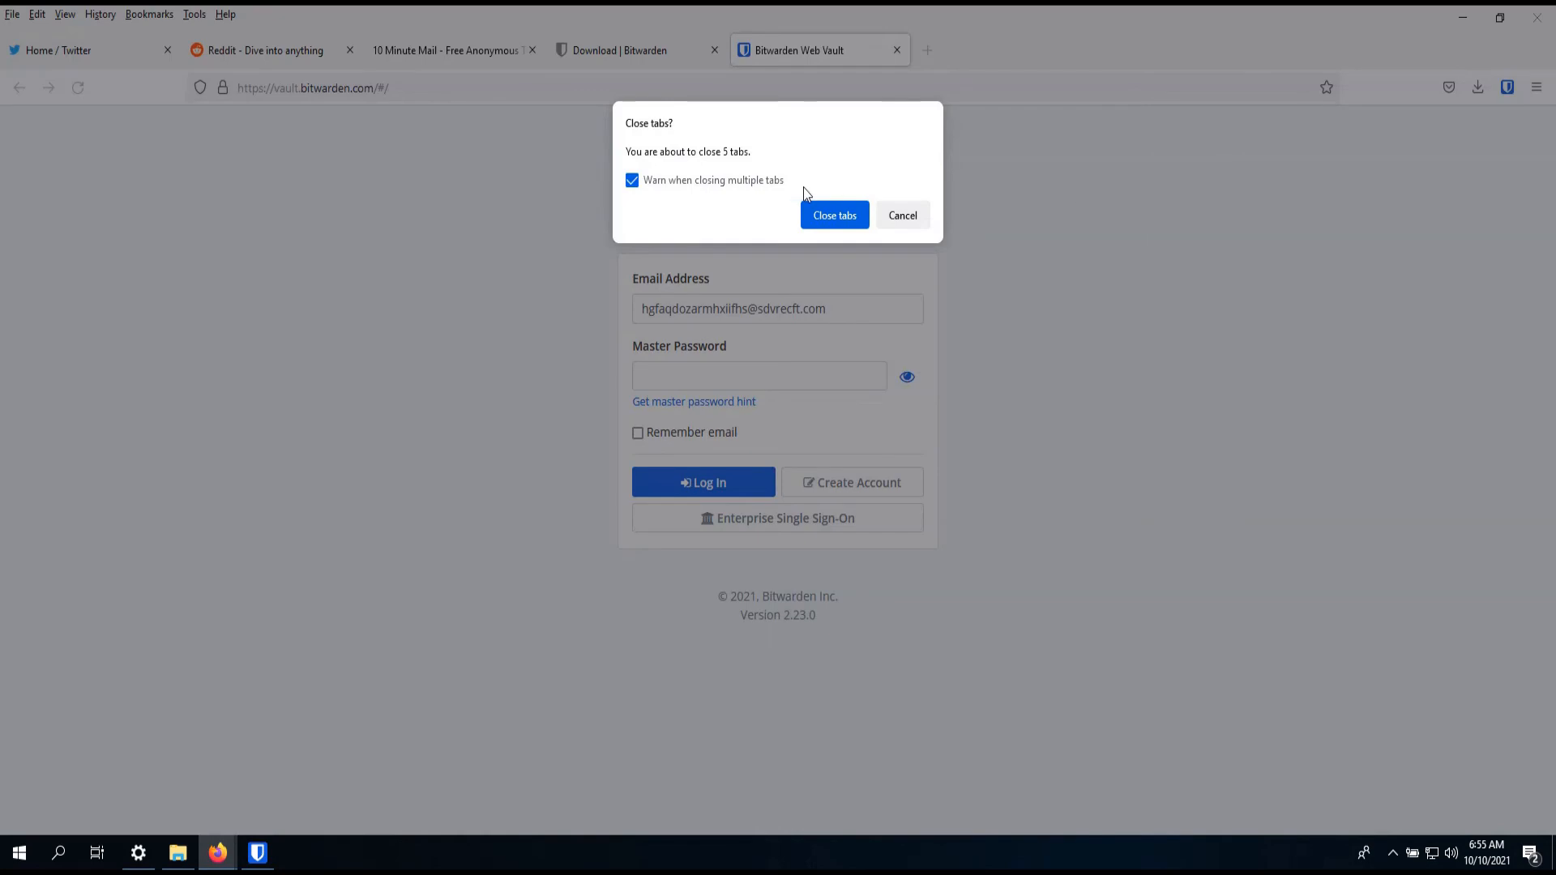
click(835, 216)
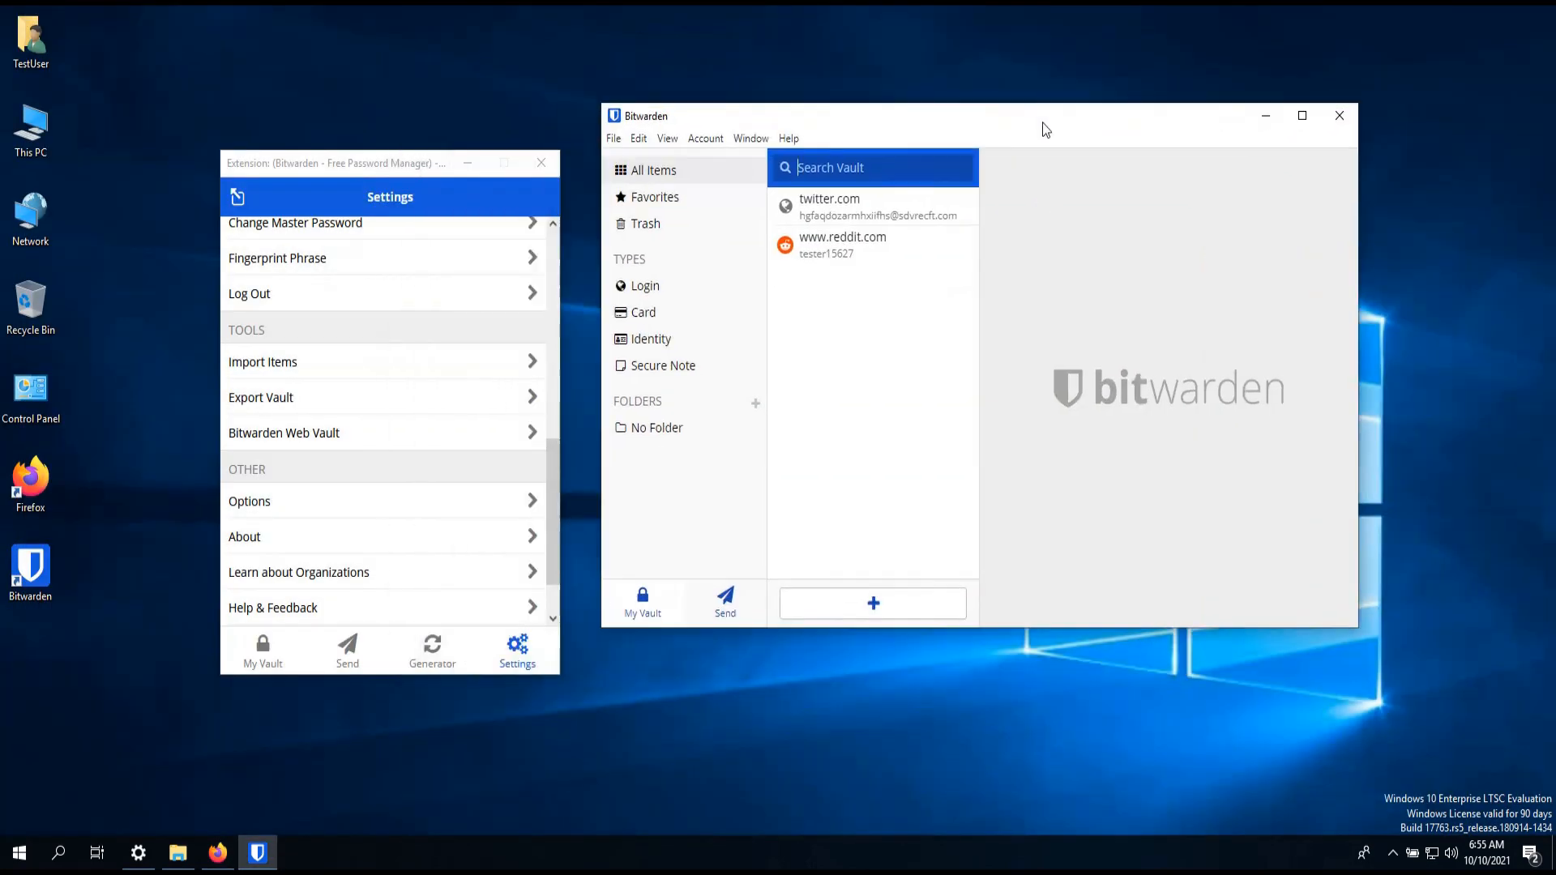
click(540, 163)
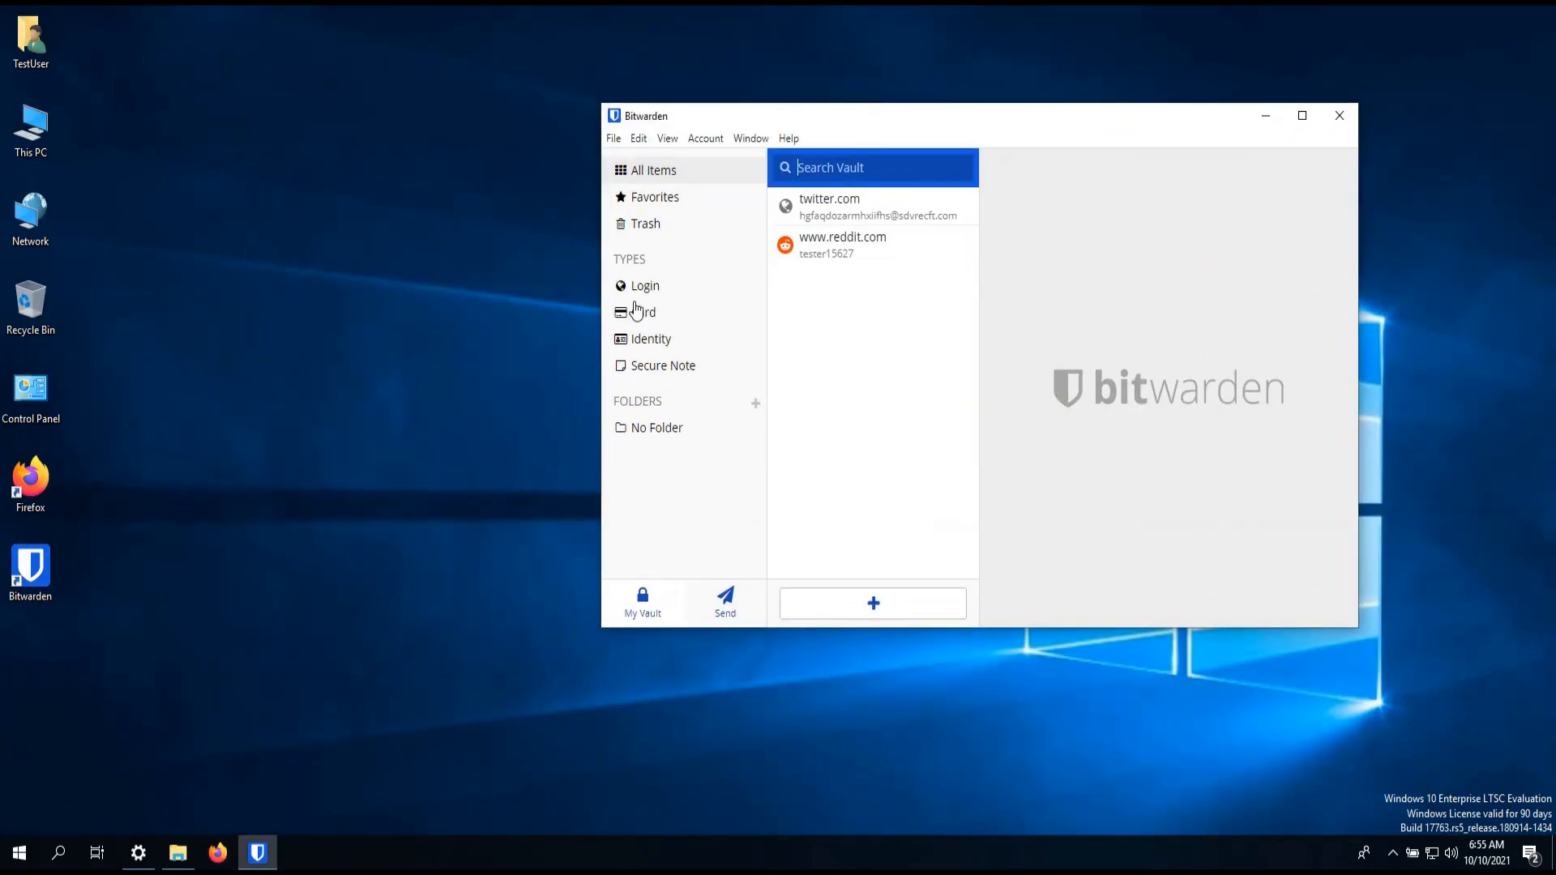
right_click(308, 221)
click(373, 277)
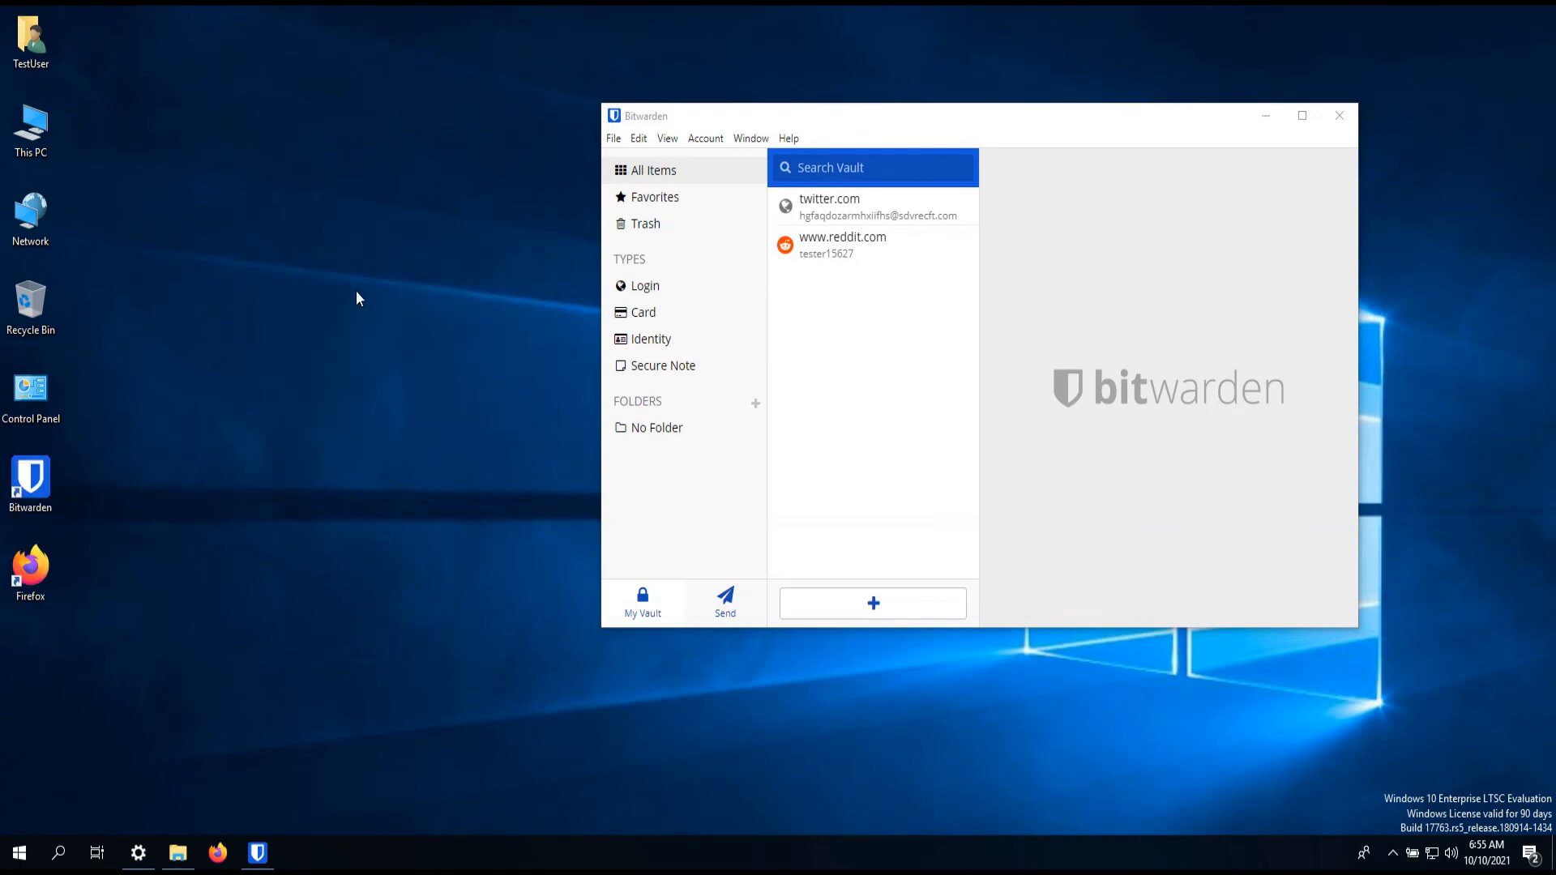